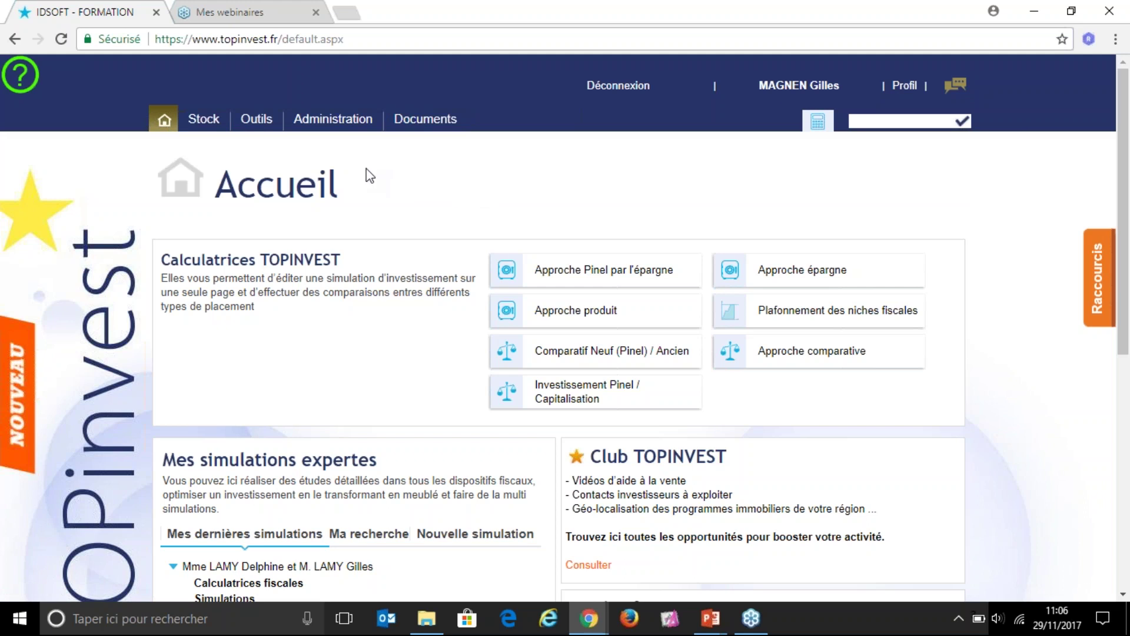
Step: Bring up the Calculatrices panel showing the Approche épargne and Approche Pinel par l'épargne calculators
{"action": "mouse_move", "coordinate": [212, 120]}
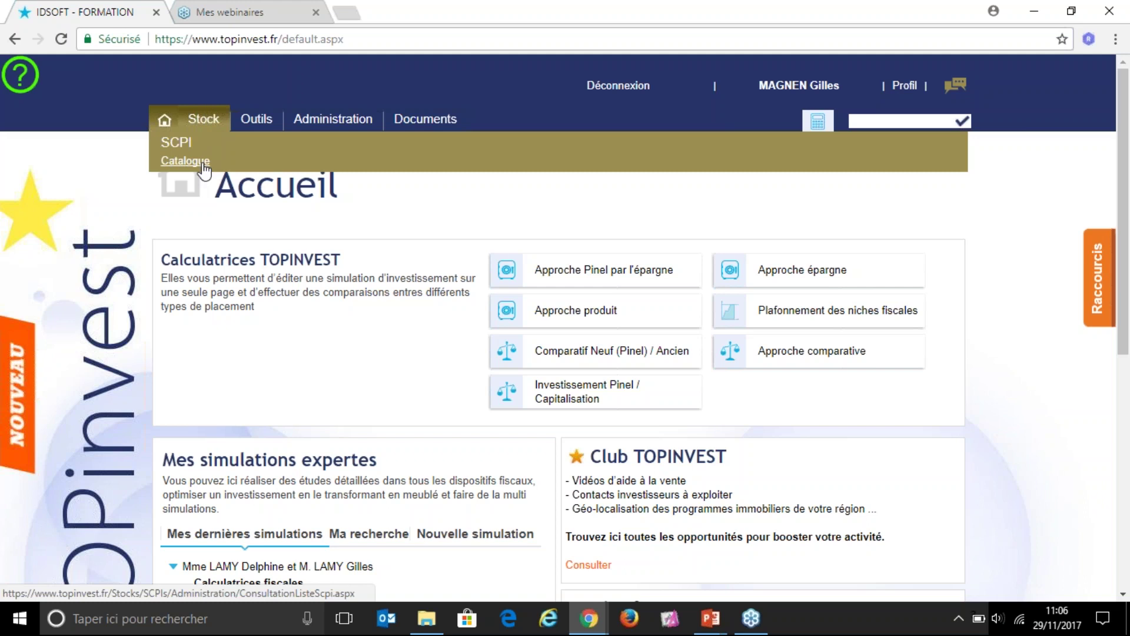
{"action": "mouse_move", "coordinate": [257, 120]}
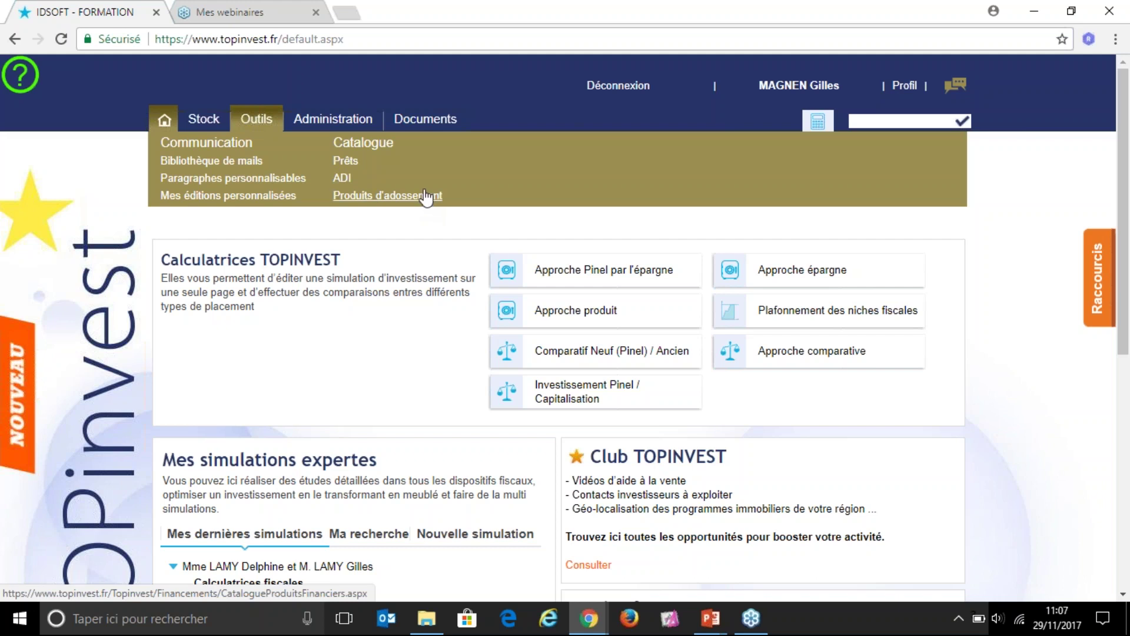
{"action": "mouse_move", "coordinate": [355, 112]}
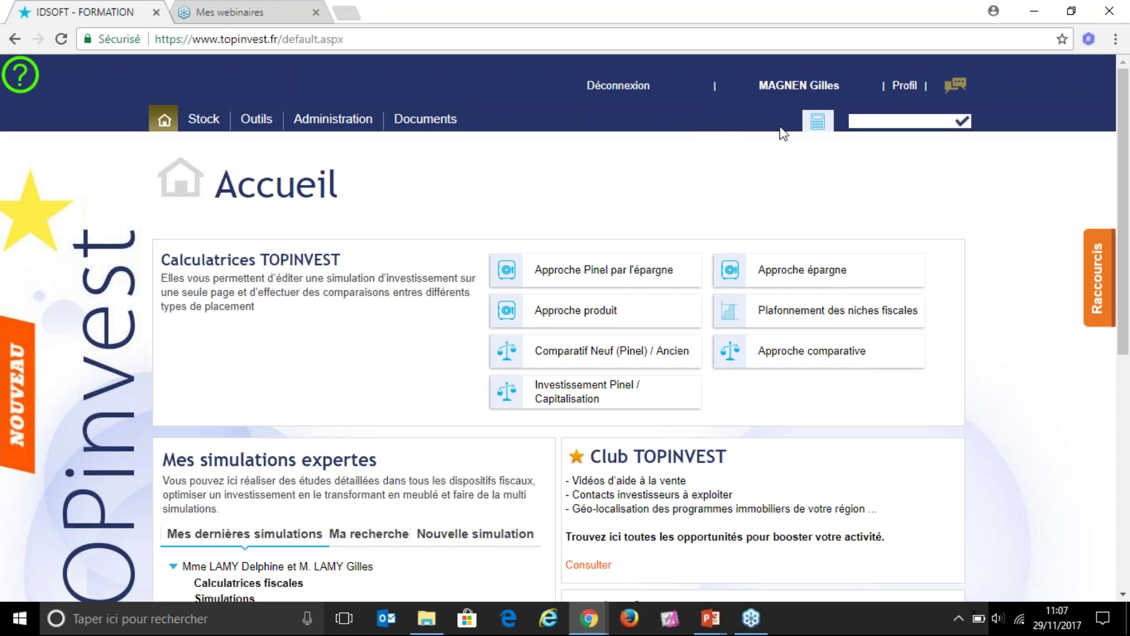
{"action": "mouse_move", "coordinate": [817, 123]}
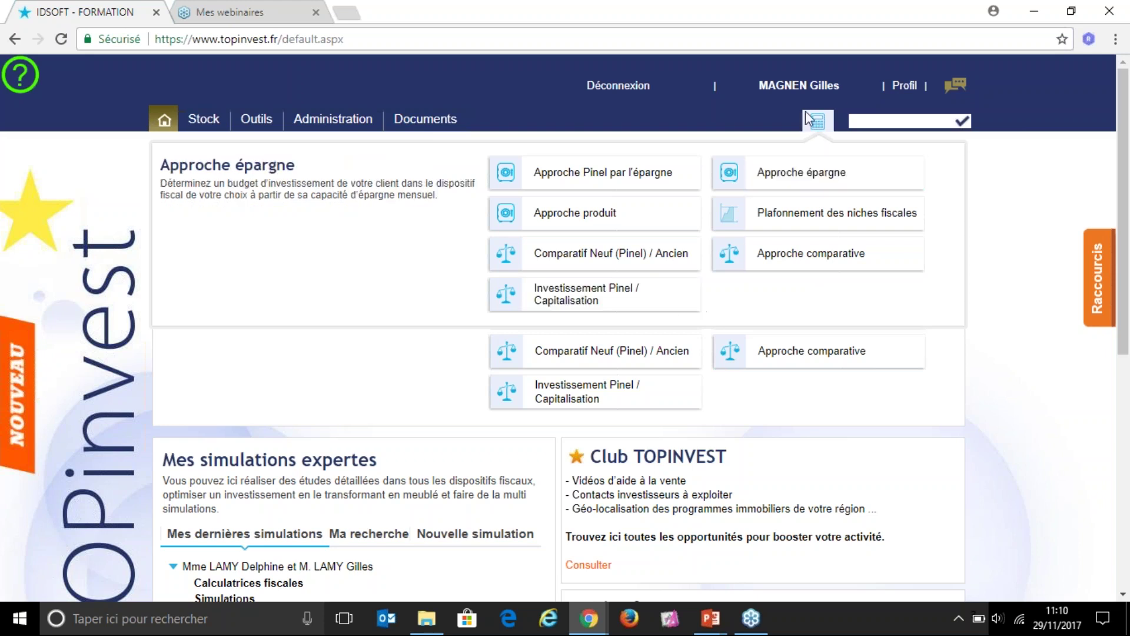
Step: Reload the Accueil home page from the calculator icon so the Calculatrices panel closes
{"action": "left_click", "coordinate": [818, 122]}
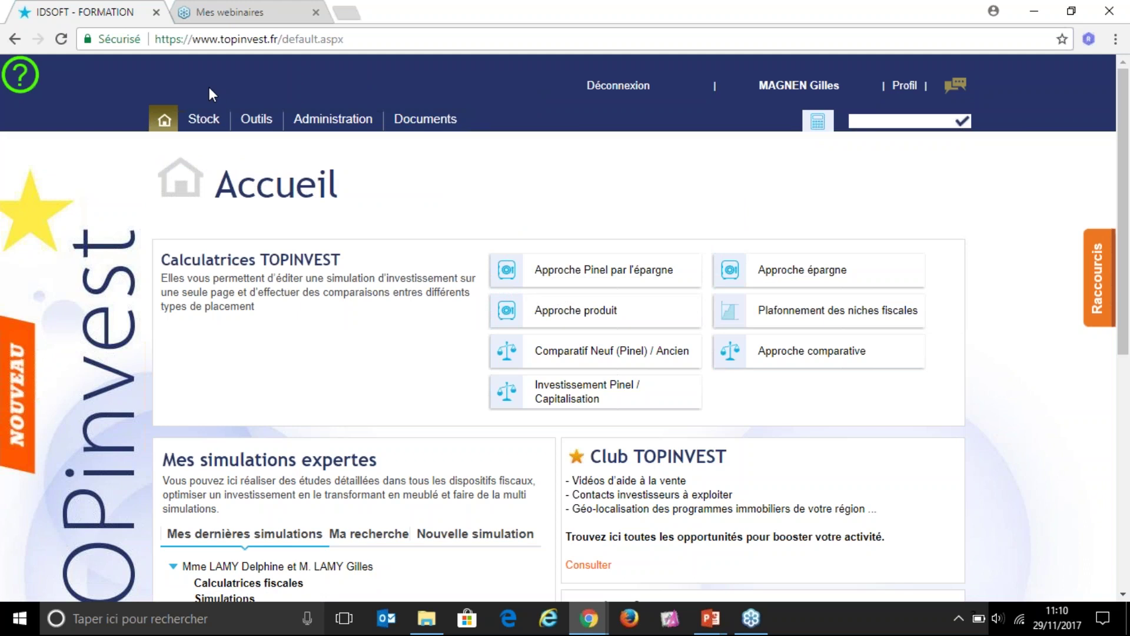
{"action": "mouse_move", "coordinate": [201, 118]}
Step: Highlight the Calculatrices TOPINVEST and Mes simulations expertes headings on the home page
{"action": "scroll", "coordinate": [589, 412], "scroll_direction": "down", "scroll_amount": 1}
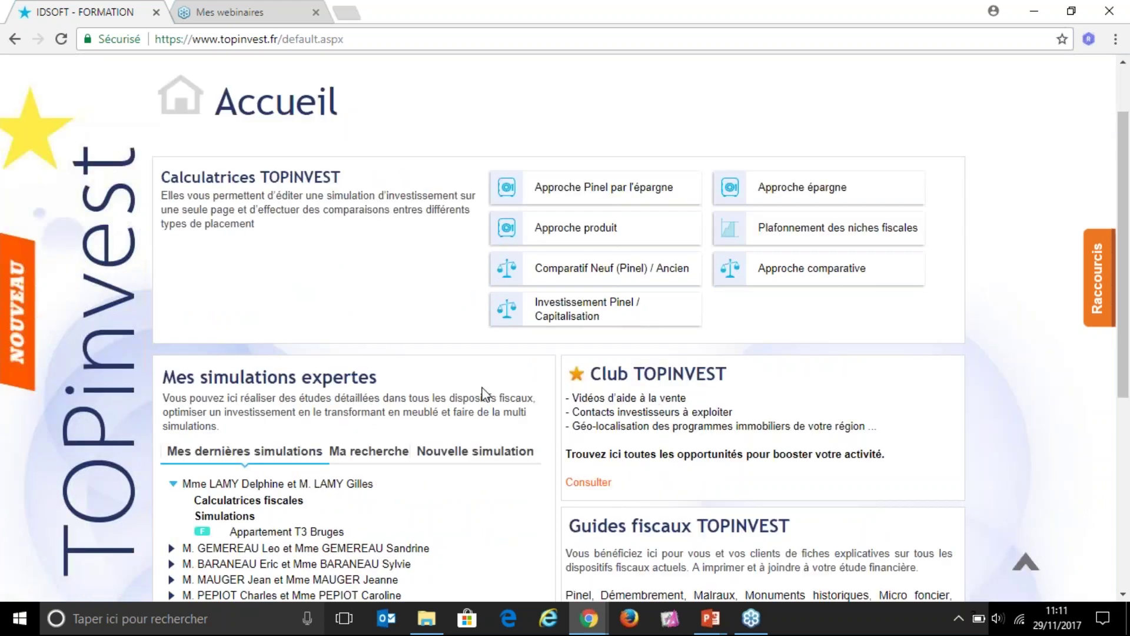
{"action": "left_click_drag", "start_coordinate": [159, 177], "coordinate": [342, 182]}
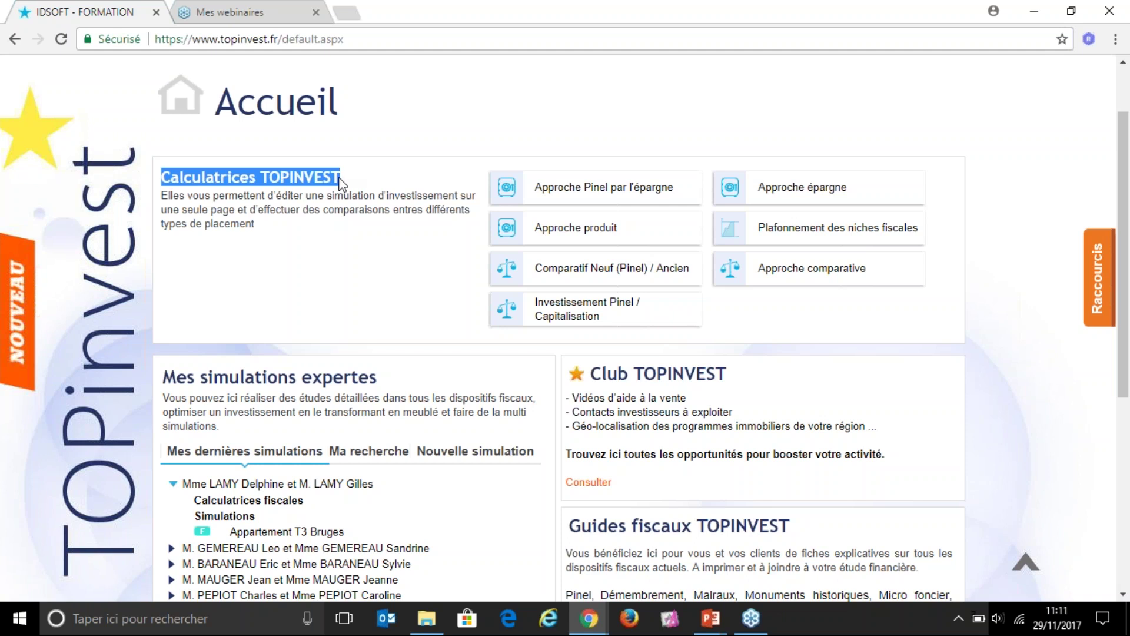
{"action": "left_click_drag", "start_coordinate": [162, 378], "coordinate": [388, 376]}
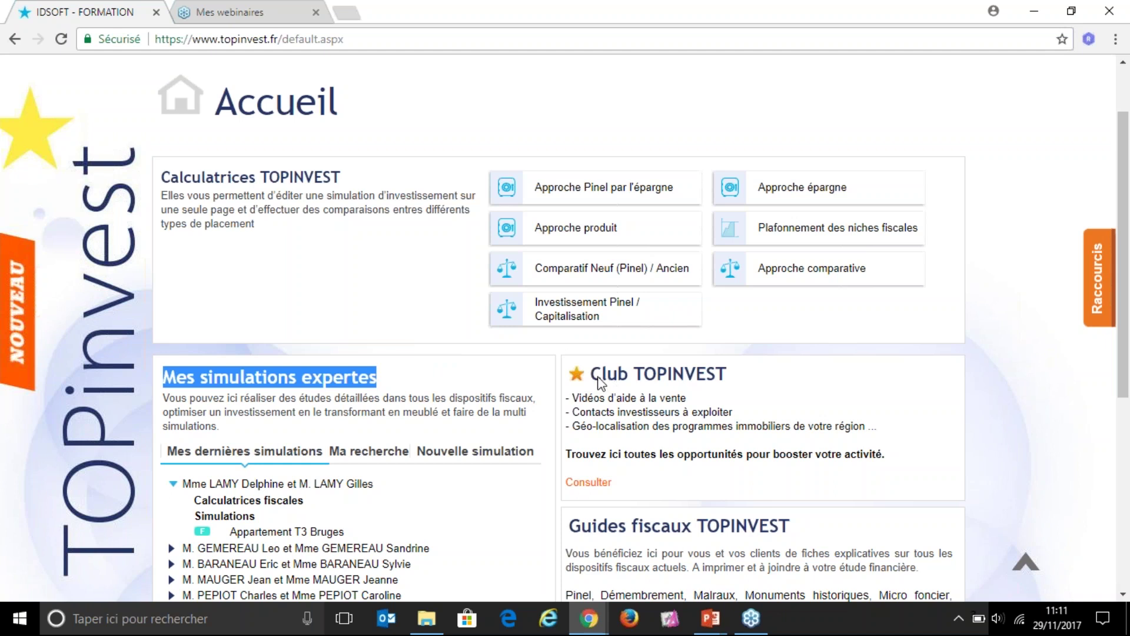
Step: Highlight the Club TOPINVEST heading and launch its site with Consulter
{"action": "left_click_drag", "start_coordinate": [596, 381], "coordinate": [694, 382]}
{"action": "left_click", "coordinate": [737, 380]}
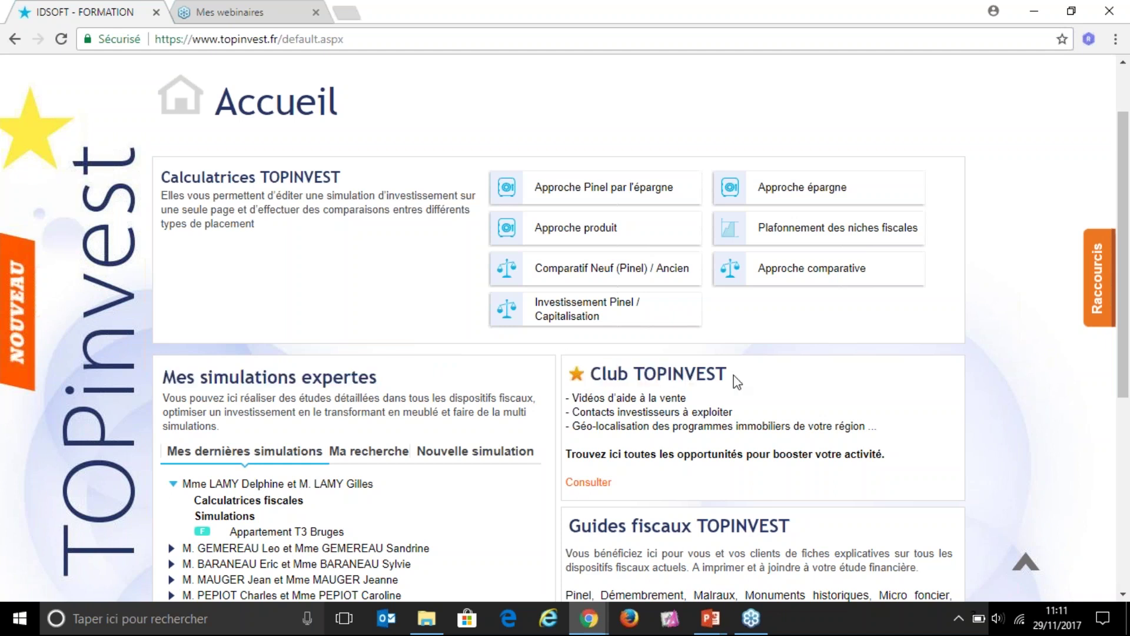
{"action": "left_click_drag", "start_coordinate": [596, 381], "coordinate": [701, 382]}
{"action": "triple_click", "coordinate": [735, 383]}
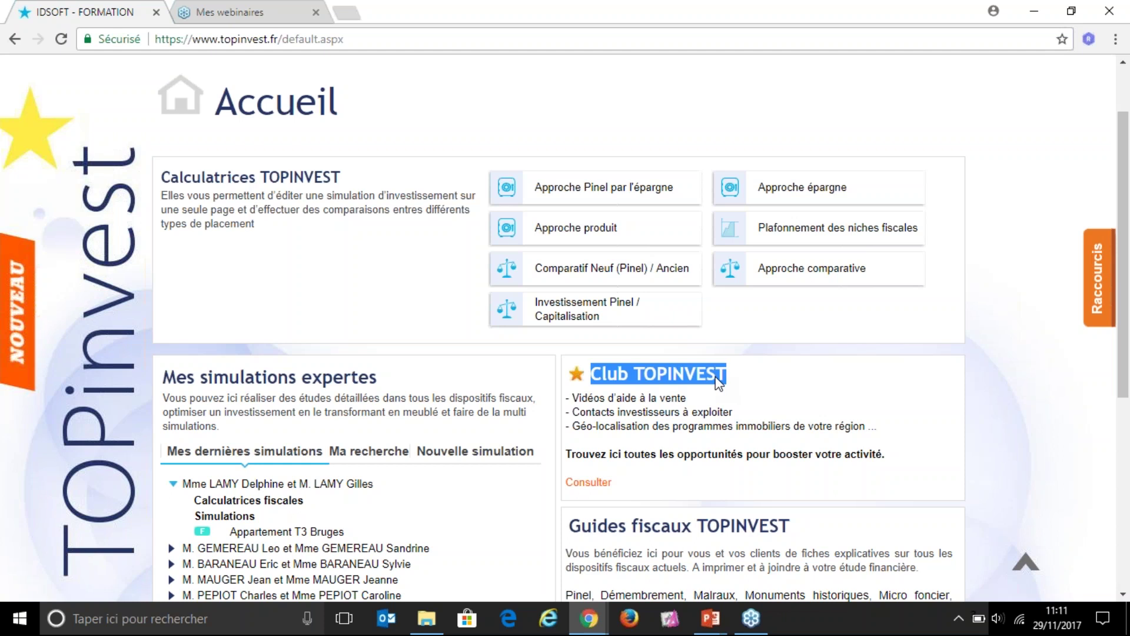
{"action": "left_click", "coordinate": [588, 482]}
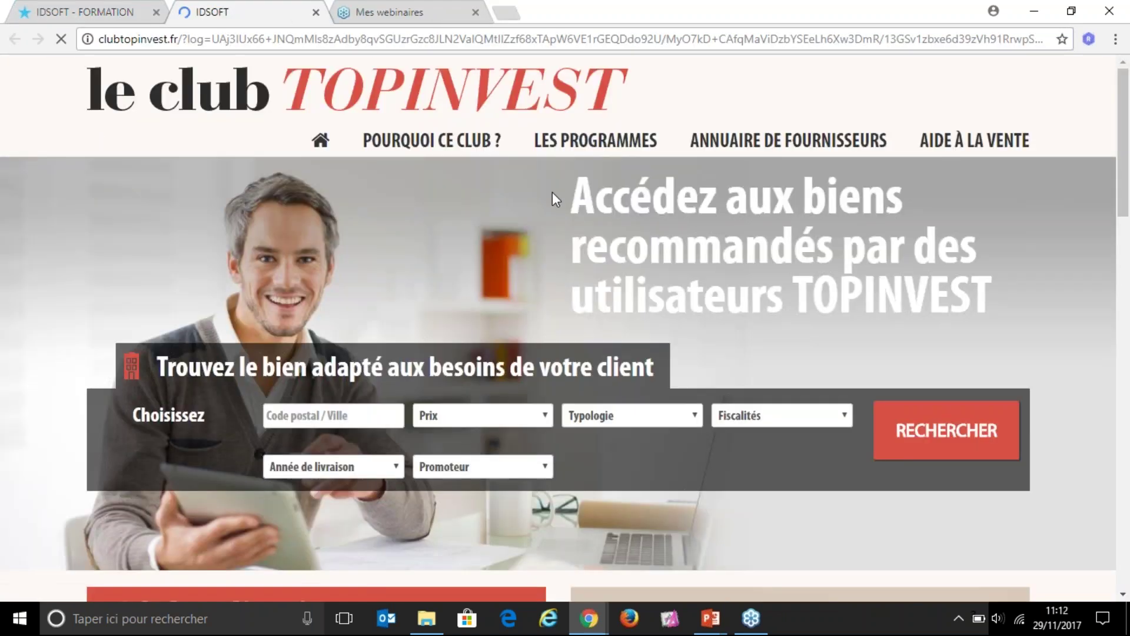
Step: Filter Club TOPINVEST programmes by the Pinel tax scheme and browse the 132 results
{"action": "mouse_move", "coordinate": [607, 141]}
{"action": "left_click", "coordinate": [846, 415]}
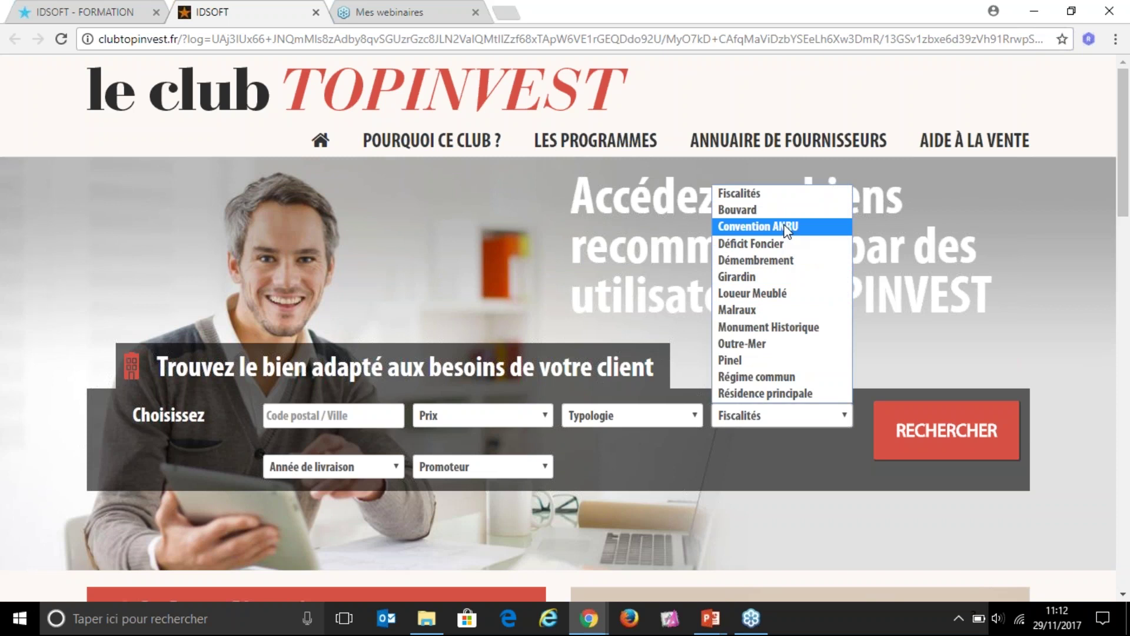
{"action": "left_click", "coordinate": [775, 360]}
{"action": "left_click", "coordinate": [901, 439]}
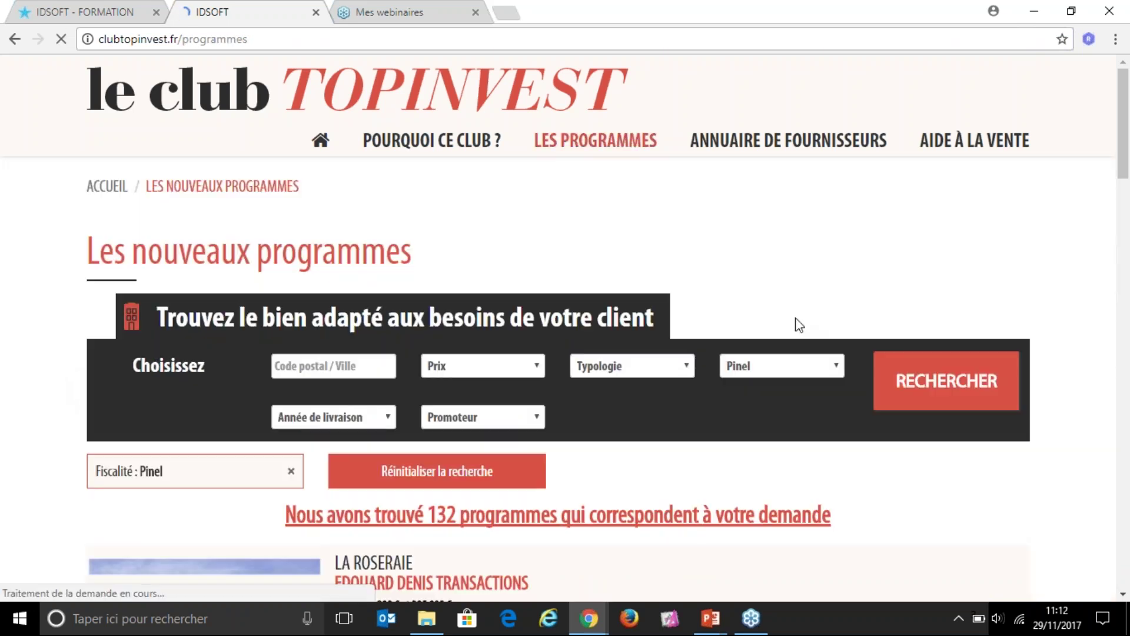
{"action": "scroll", "coordinate": [751, 397], "scroll_direction": "down", "scroll_amount": 1}
{"action": "scroll", "coordinate": [752, 397], "scroll_direction": "down", "scroll_amount": 4}
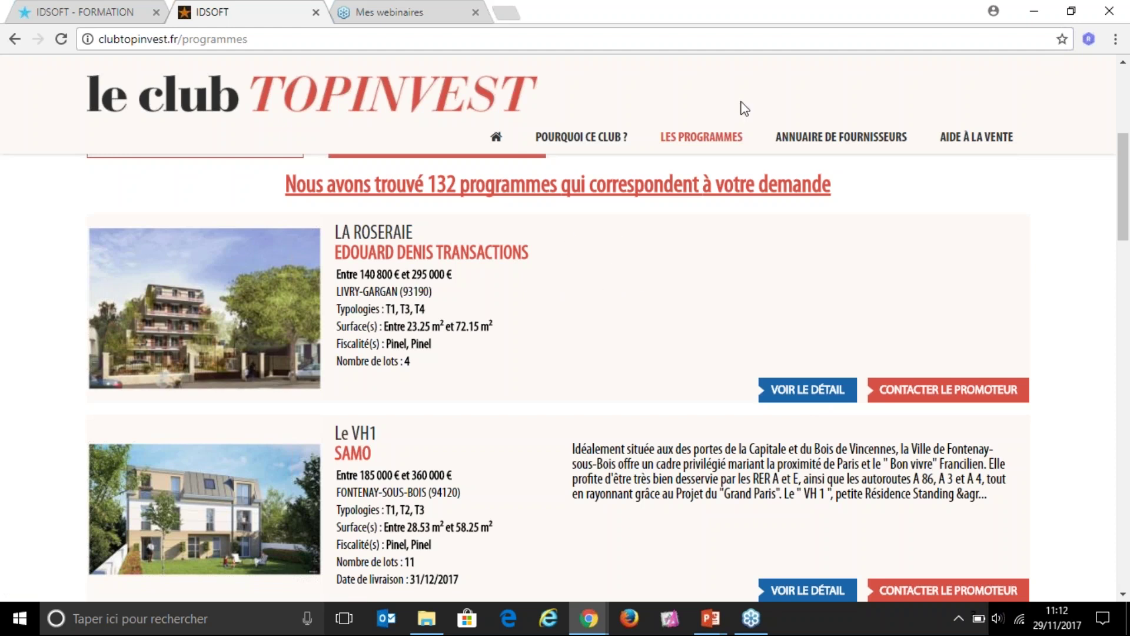
{"action": "mouse_move", "coordinate": [823, 143]}
Step: Close the Club TOPINVEST tab and highlight the Guides fiscaux TOPINVEST heading
{"action": "left_click", "coordinate": [316, 12]}
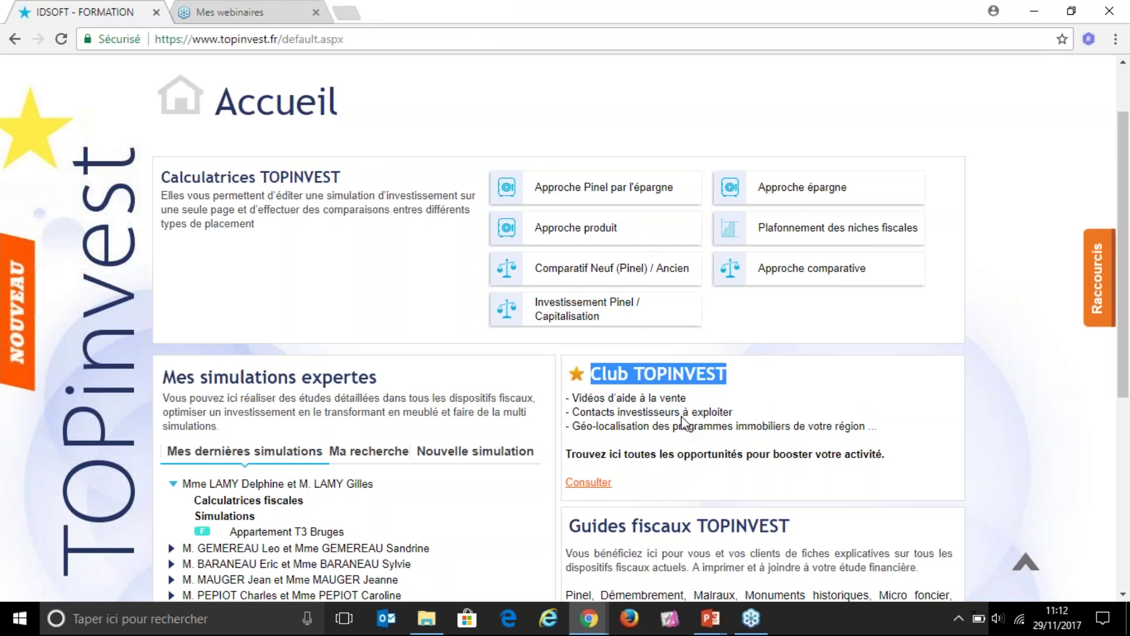
{"action": "left_click", "coordinate": [644, 398]}
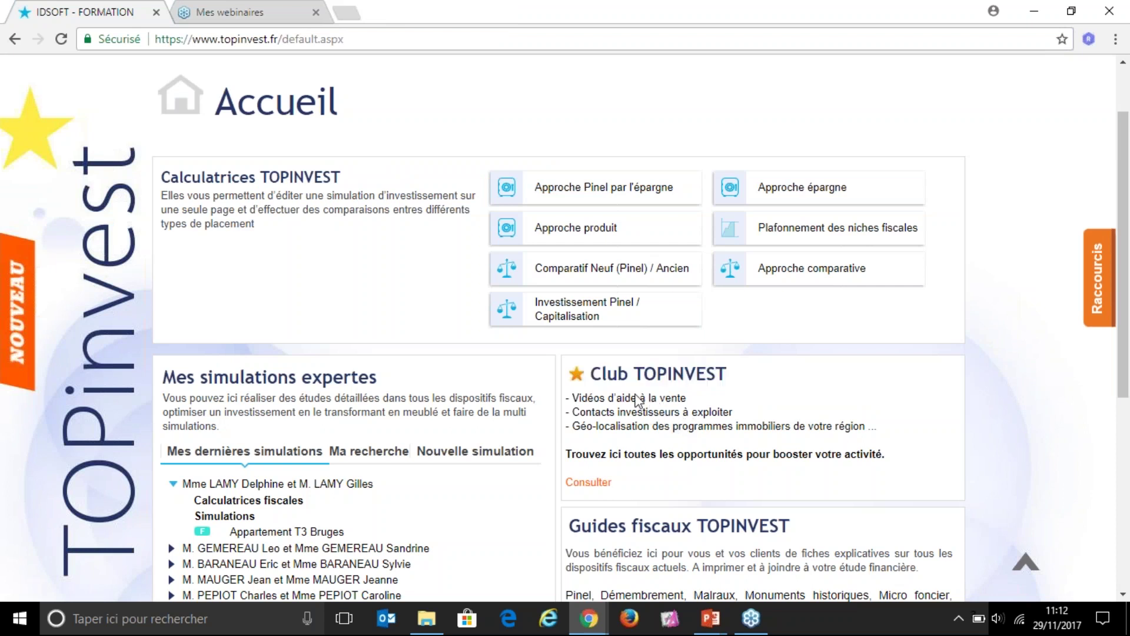
{"action": "scroll", "coordinate": [699, 534], "scroll_direction": "down", "scroll_amount": 1}
{"action": "left_click_drag", "start_coordinate": [571, 446], "coordinate": [788, 445]}
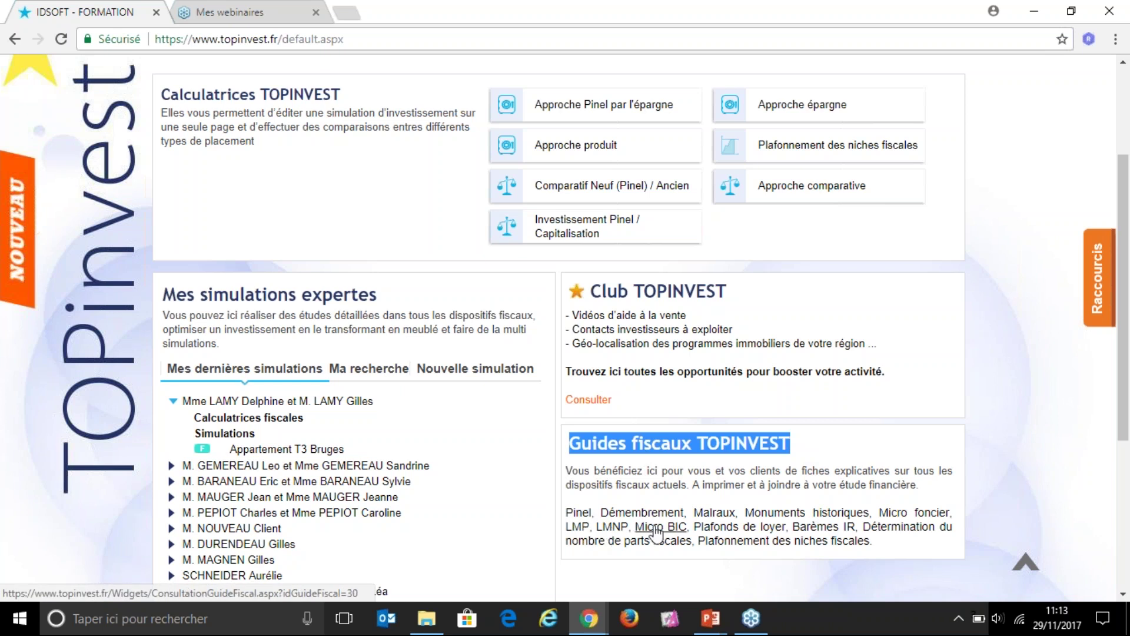
Step: Go to the bottom of the home page and choose 'Sélectionner les widgets à afficher.'
{"action": "scroll", "coordinate": [633, 517], "scroll_direction": "down", "scroll_amount": 1}
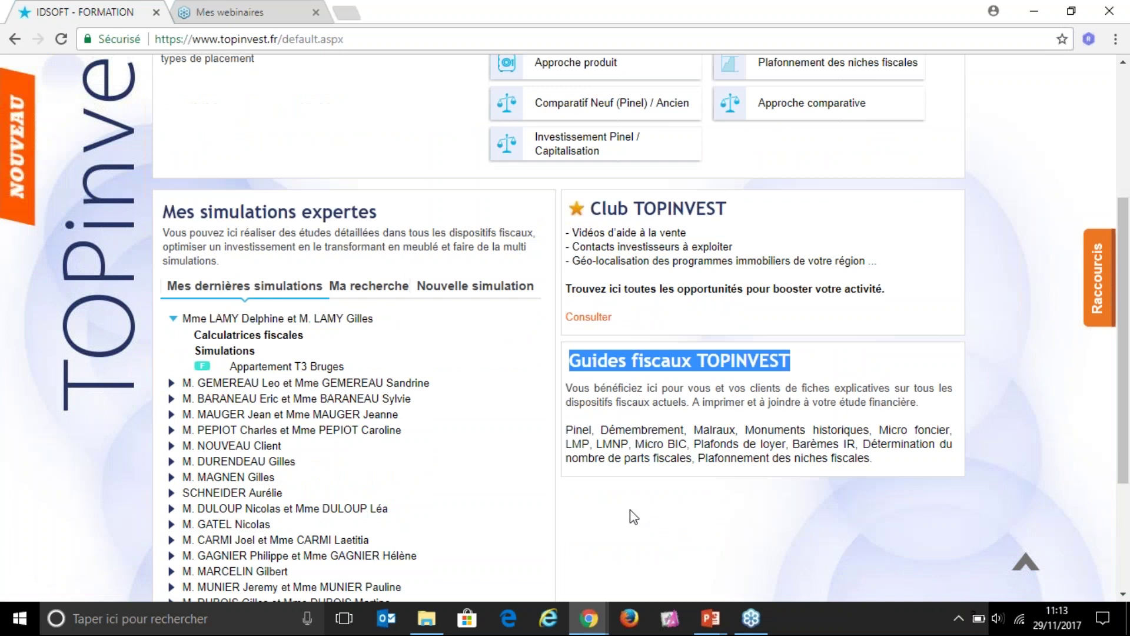
{"action": "mouse_move", "coordinate": [421, 371]}
{"action": "scroll", "coordinate": [564, 494], "scroll_direction": "down", "scroll_amount": 3}
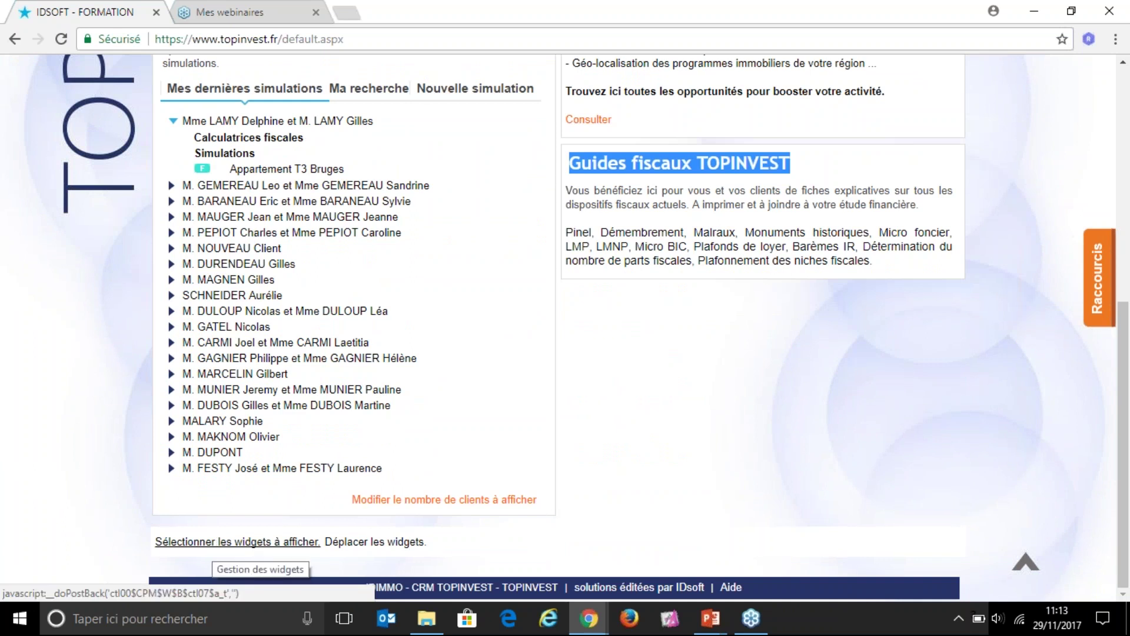
{"action": "left_click", "coordinate": [208, 543]}
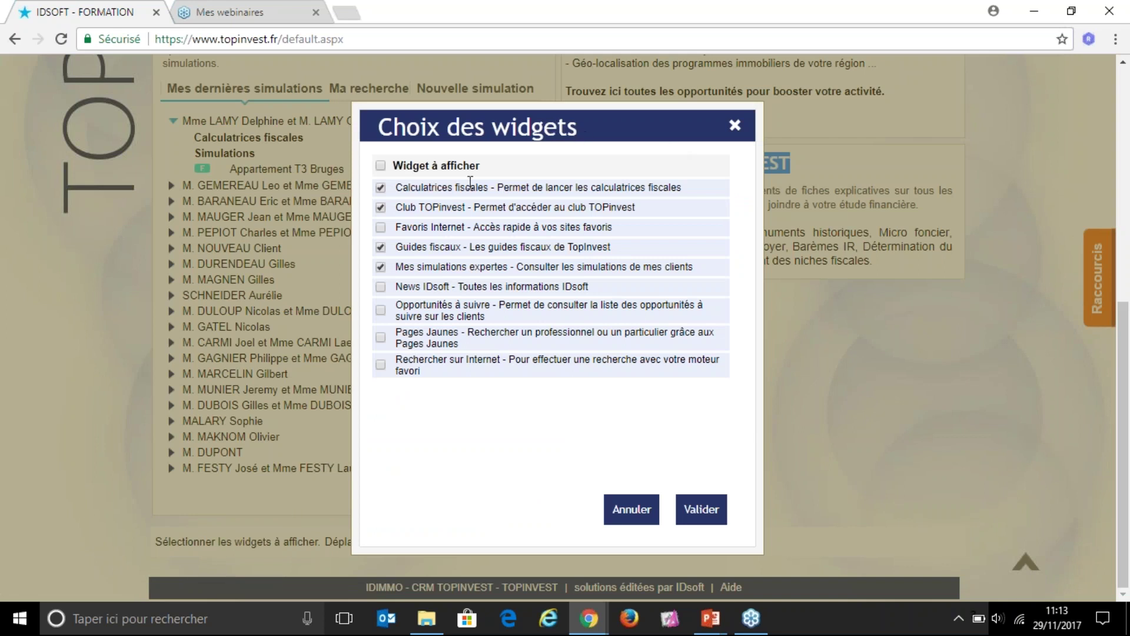
Step: Untick Mes simulations expertes in Choix des widgets and validate the widget selection
{"action": "left_click", "coordinate": [381, 268]}
{"action": "left_click", "coordinate": [711, 515]}
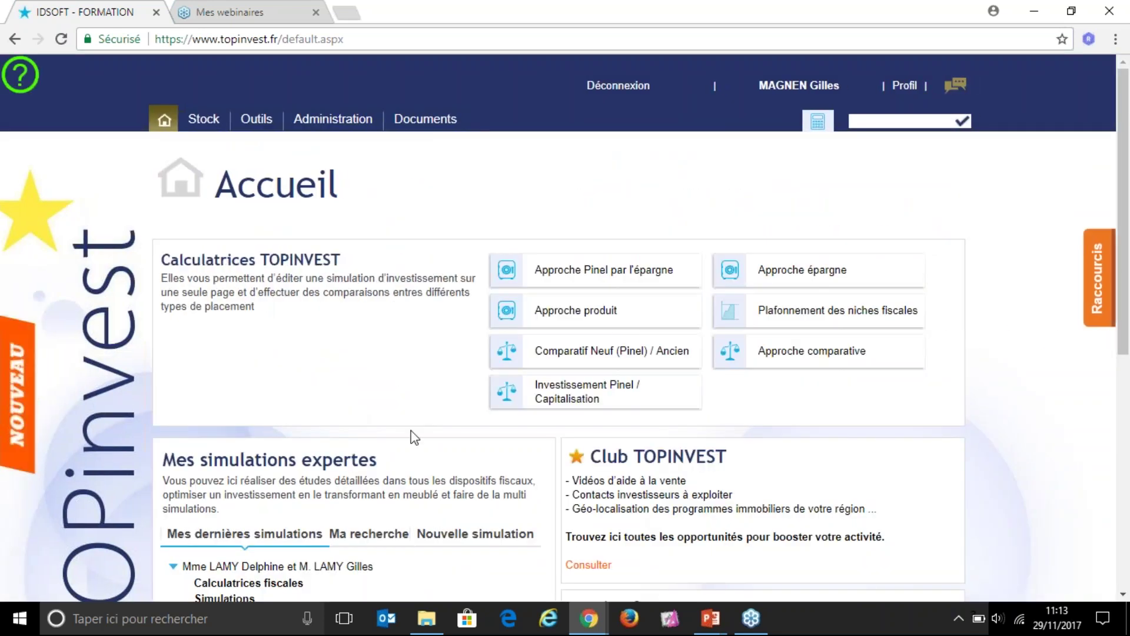
Step: Highlight the Mes simulations expertes heading above the recent client households list
{"action": "scroll", "coordinate": [410, 424], "scroll_direction": "down", "scroll_amount": 1}
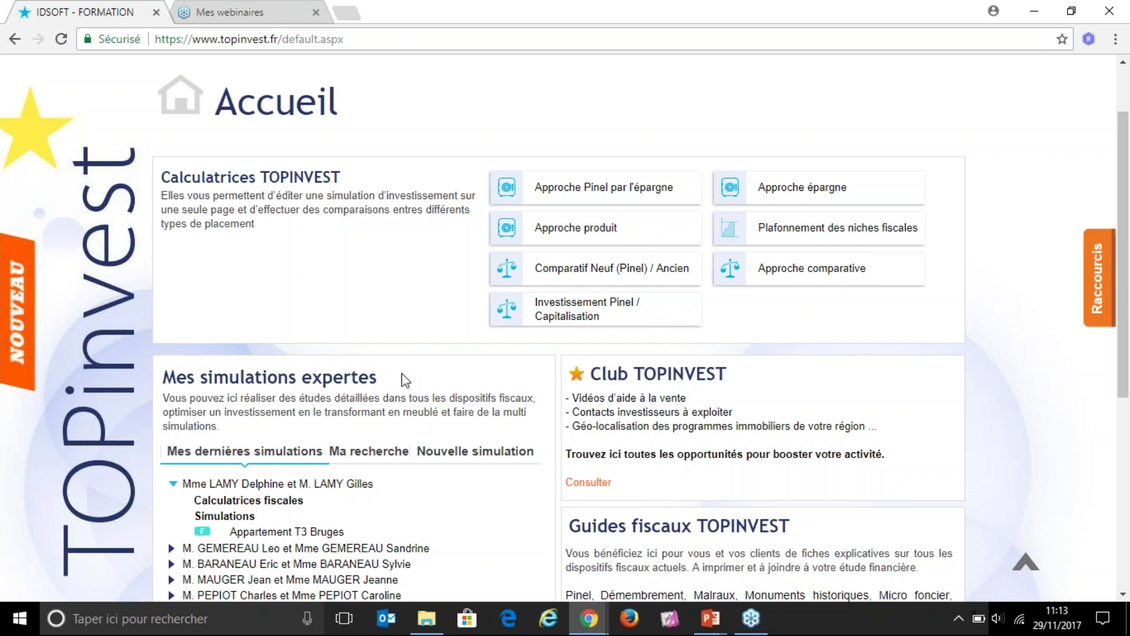
{"action": "scroll", "coordinate": [377, 415], "scroll_direction": "down", "scroll_amount": 1}
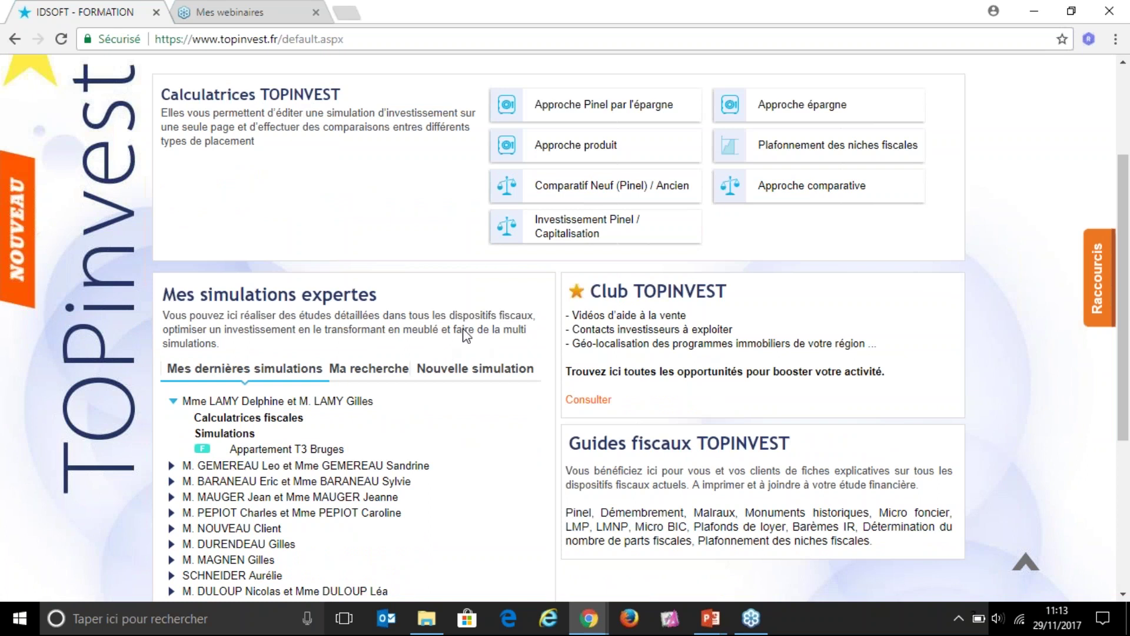
{"action": "left_click_drag", "start_coordinate": [169, 300], "coordinate": [380, 298]}
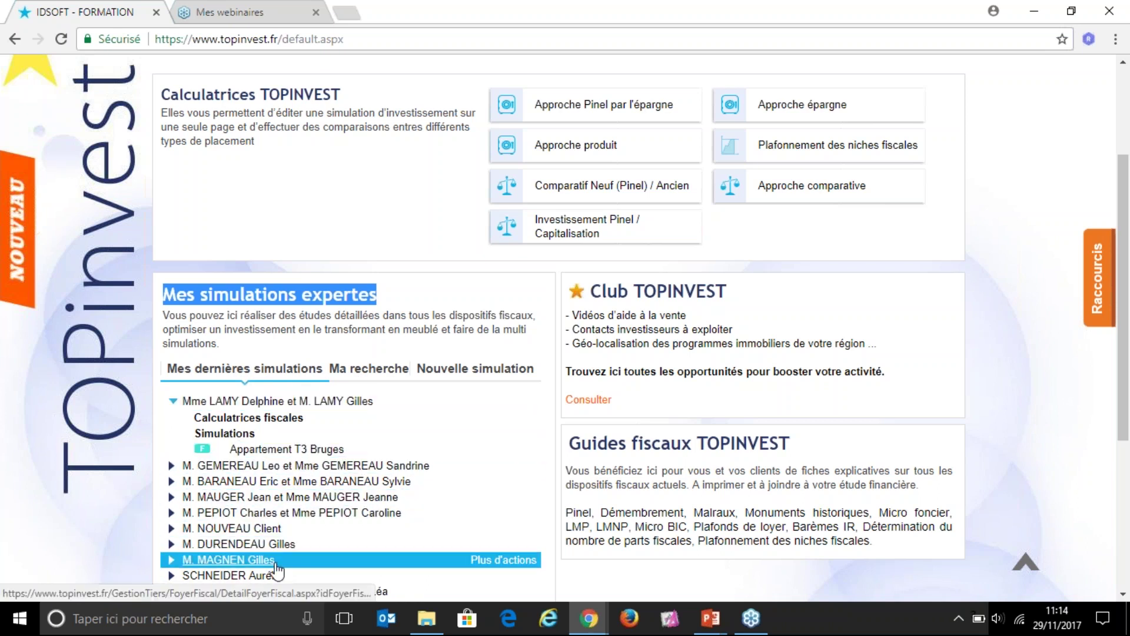
Step: Find a client by partial name in Ma recherche, then show Mes dernières simulations
{"action": "left_click", "coordinate": [370, 371]}
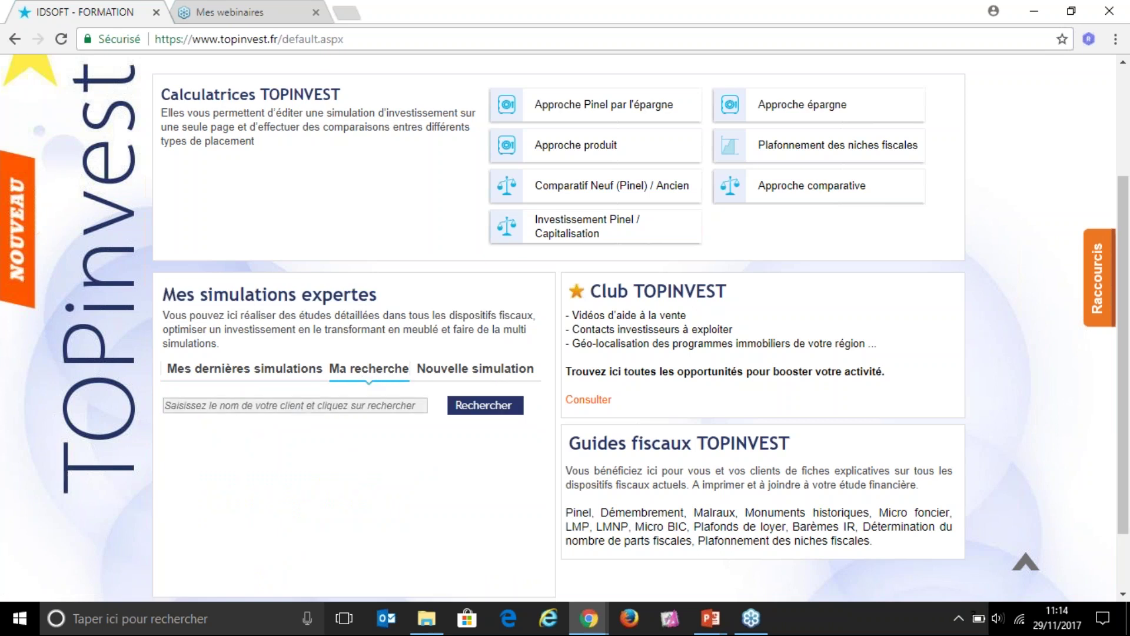
{"action": "left_click", "coordinate": [310, 411]}
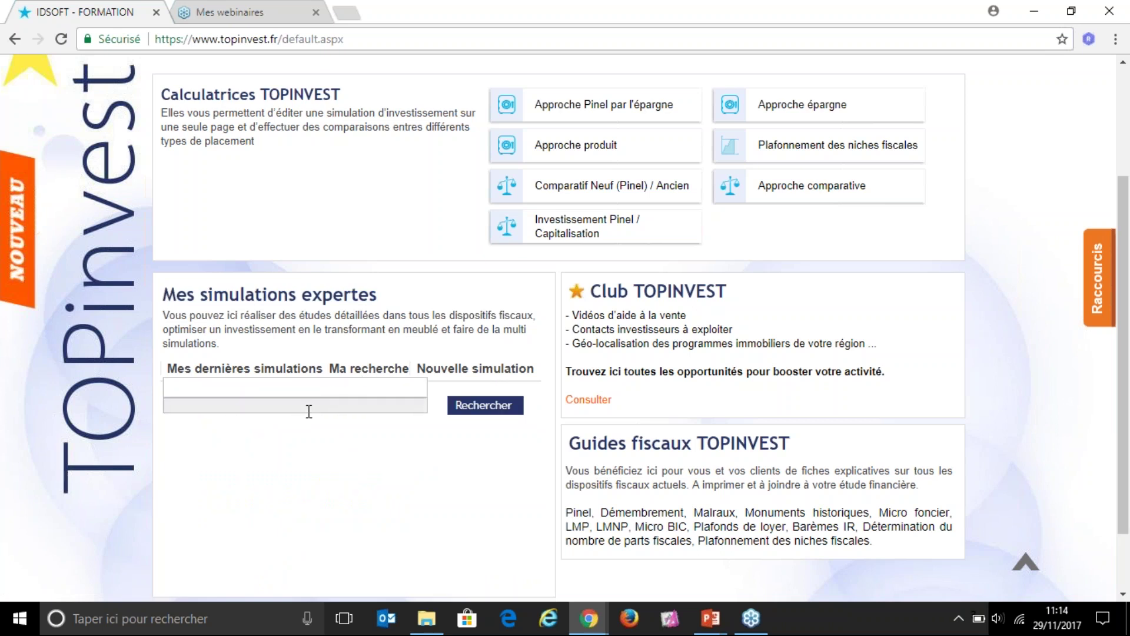
{"action": "type", "text": "MAG"}
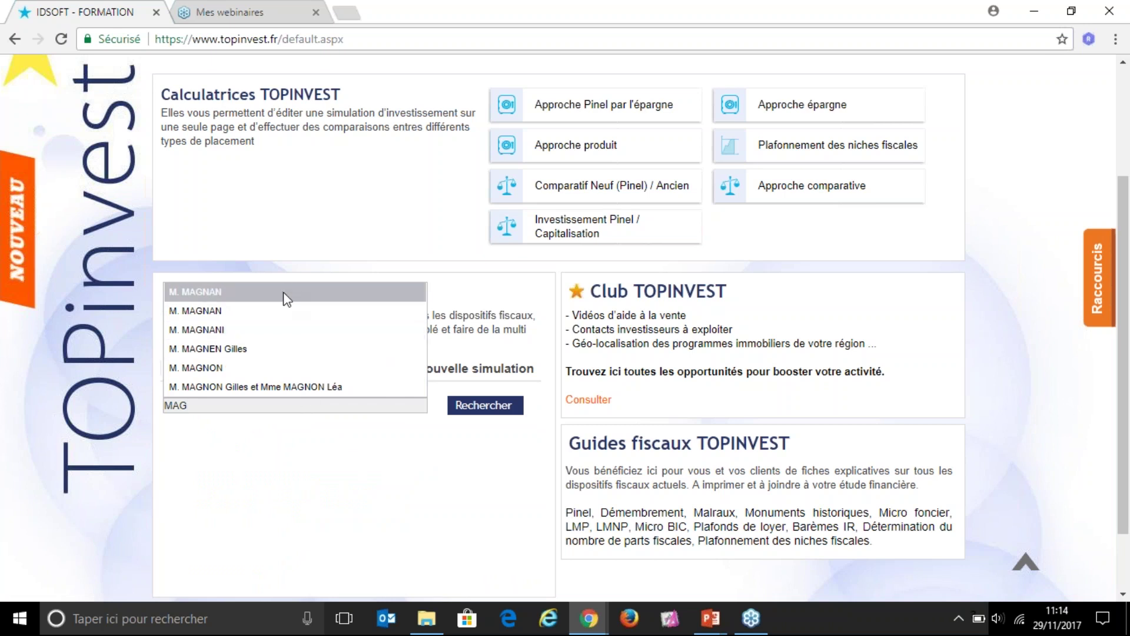
{"action": "left_click", "coordinate": [256, 351]}
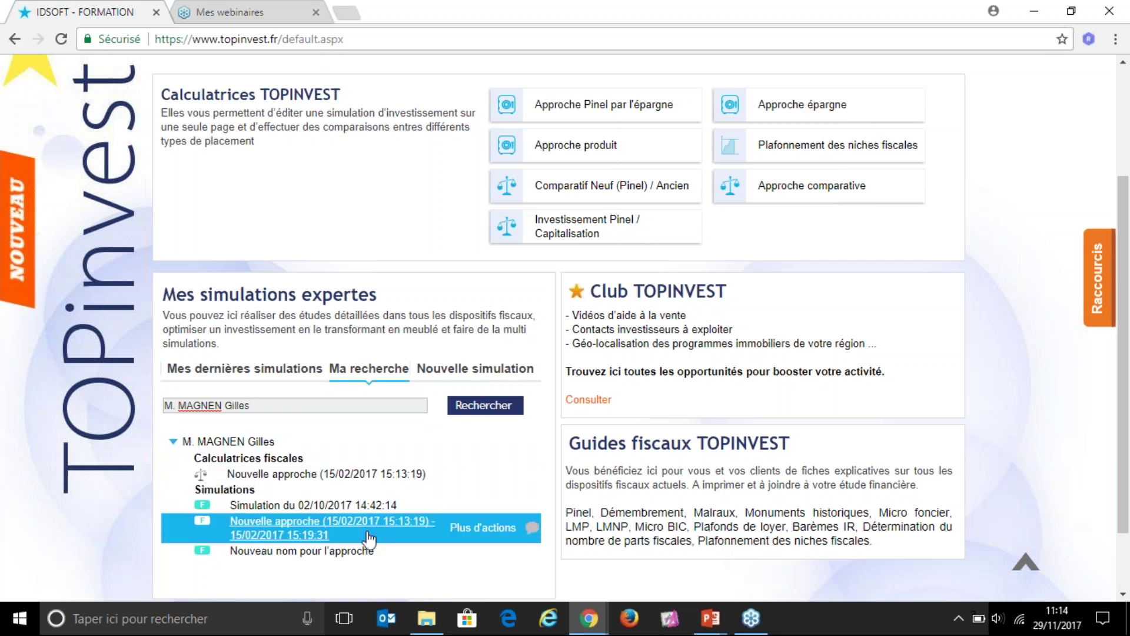
{"action": "left_click", "coordinate": [477, 377]}
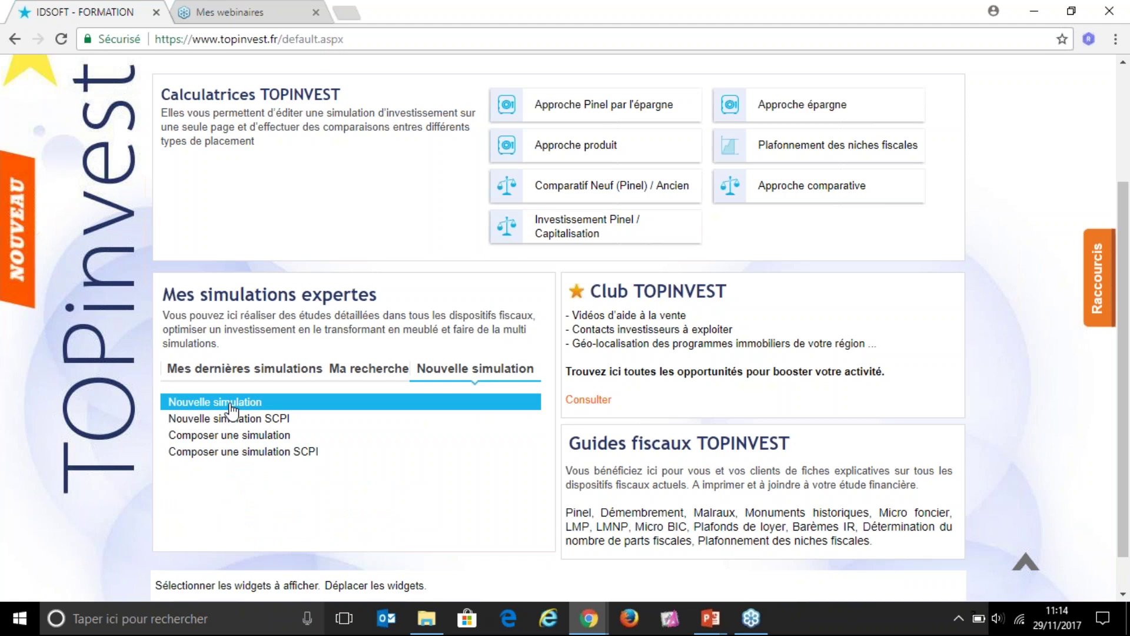
{"action": "left_click", "coordinate": [240, 371]}
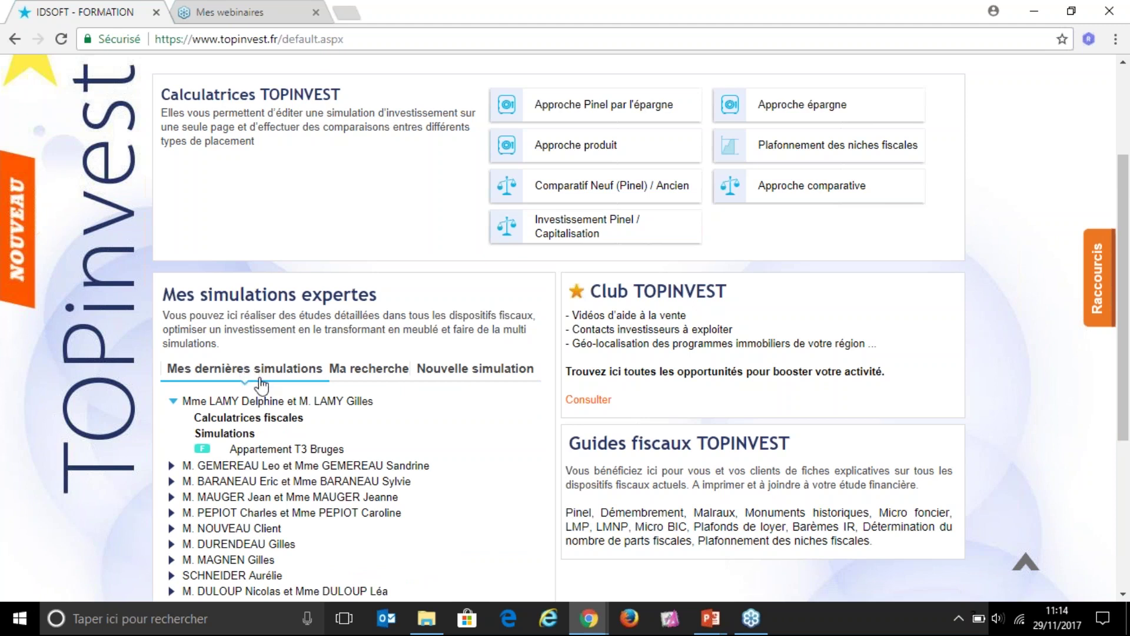
{"action": "left_click", "coordinate": [258, 402]}
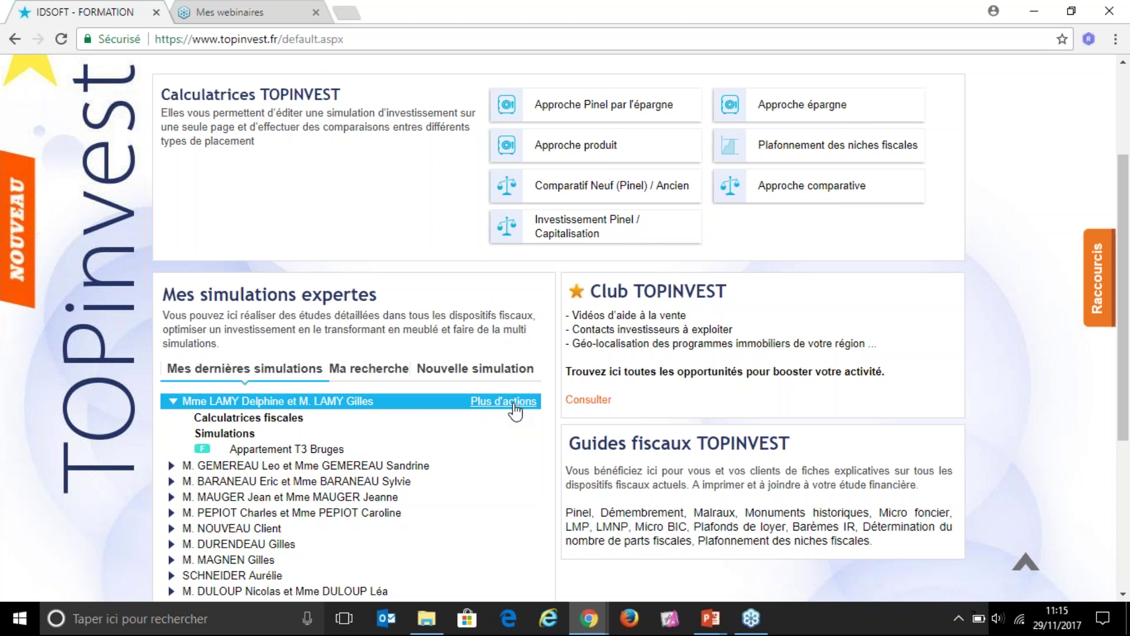
{"action": "left_click", "coordinate": [516, 409]}
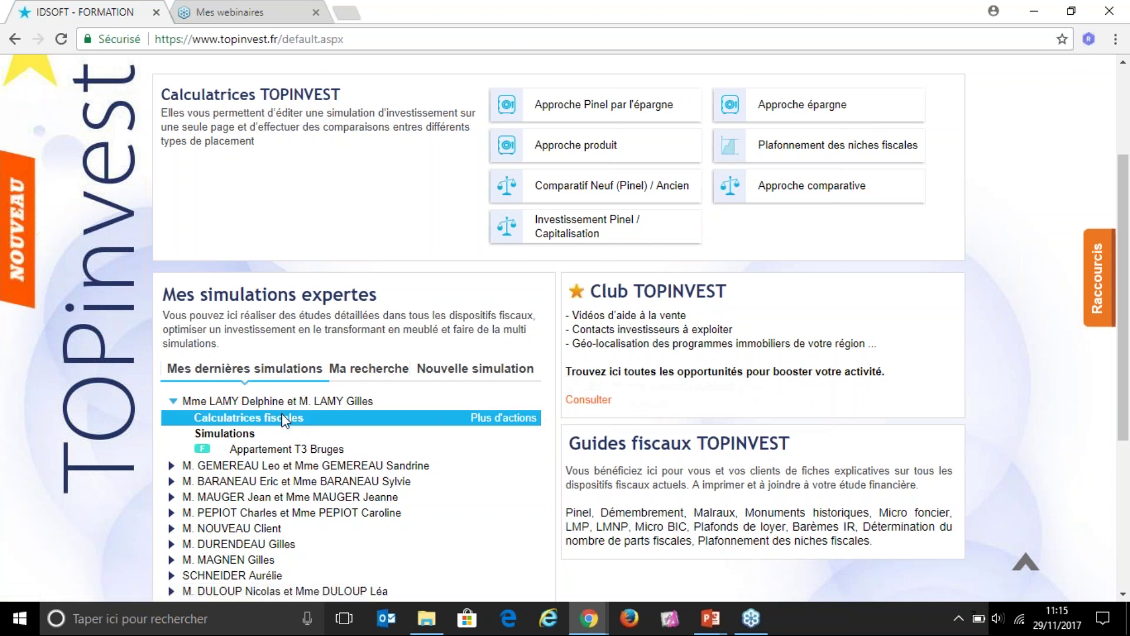
{"action": "left_click", "coordinate": [516, 429]}
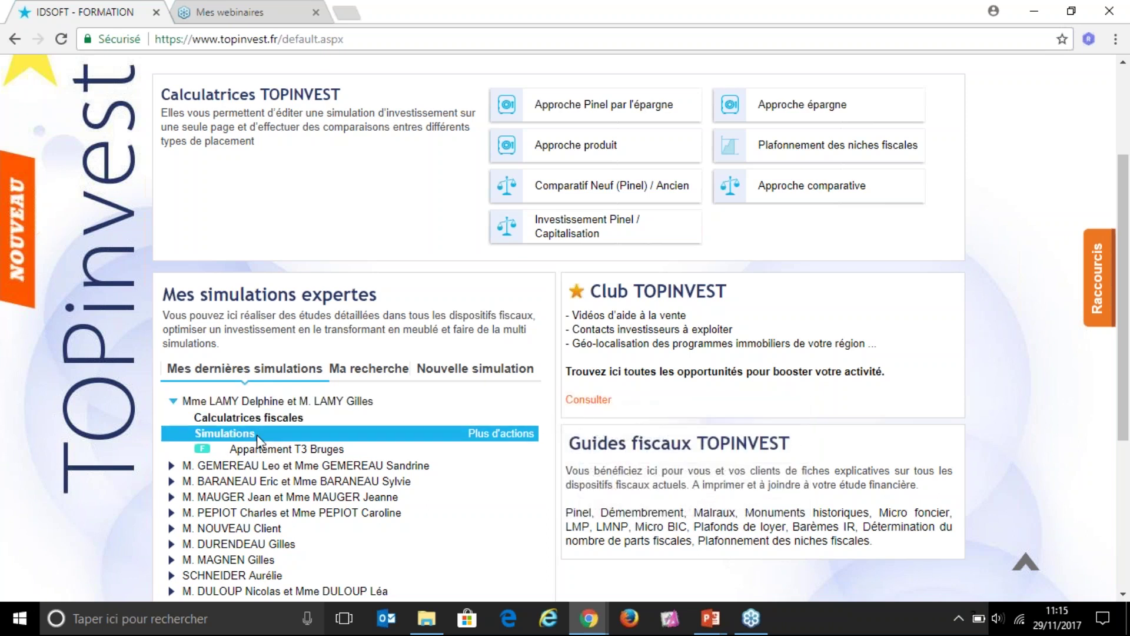
{"action": "left_click", "coordinate": [511, 436]}
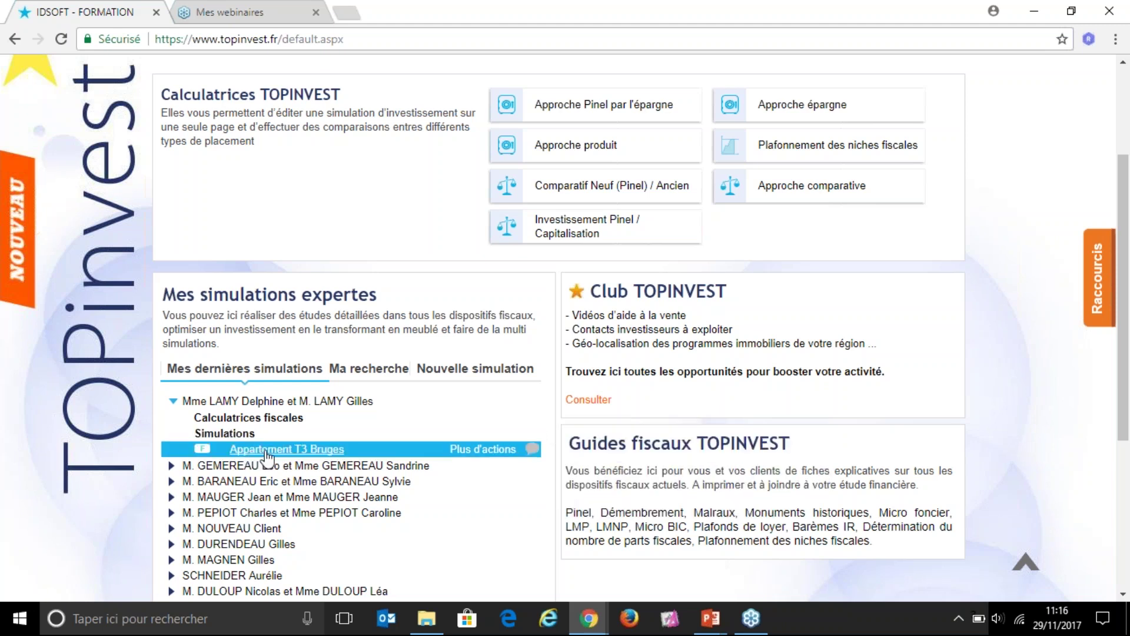
{"action": "left_click", "coordinate": [492, 458]}
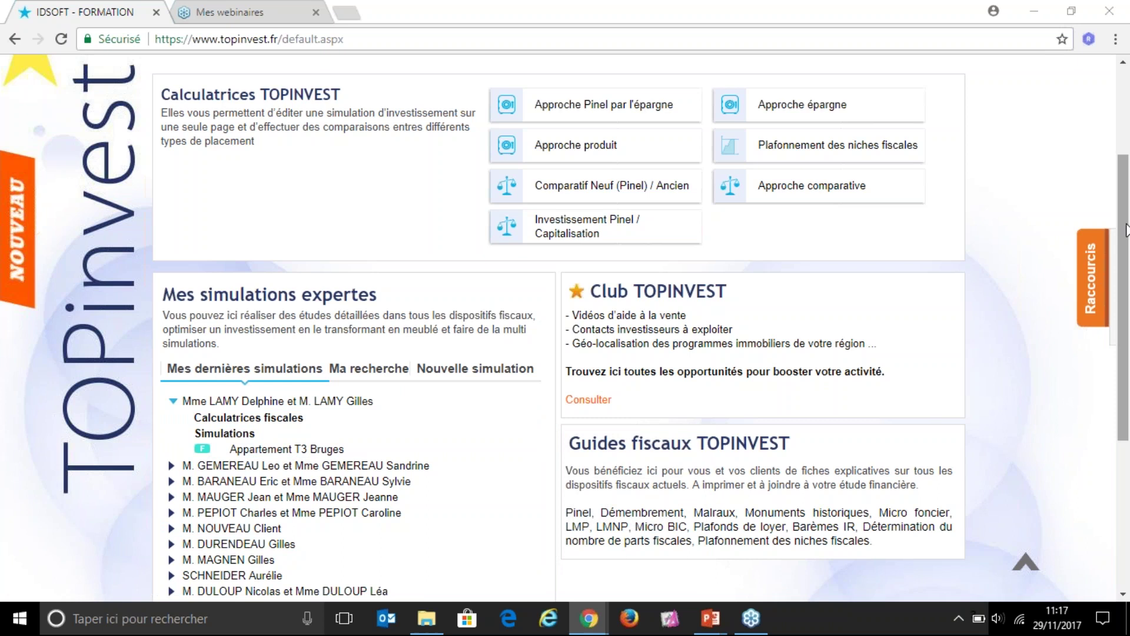
{"action": "mouse_move", "coordinate": [1106, 237]}
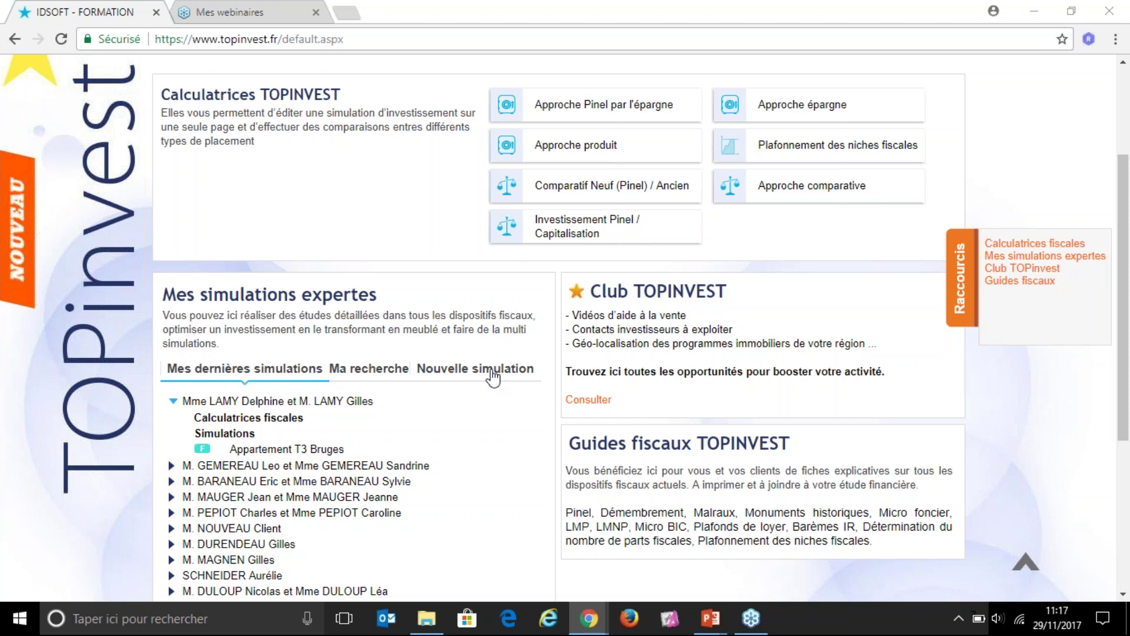
Step: Start a standard new simulation, loading the empty Découverte Client form
{"action": "left_click", "coordinate": [493, 378]}
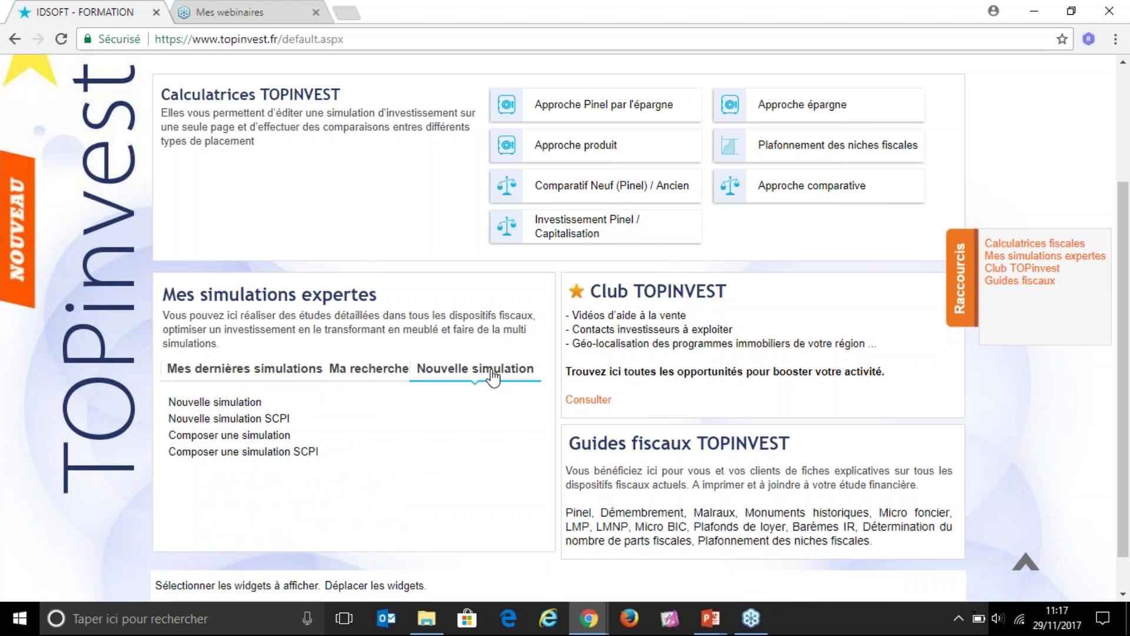
{"action": "left_click", "coordinate": [187, 404]}
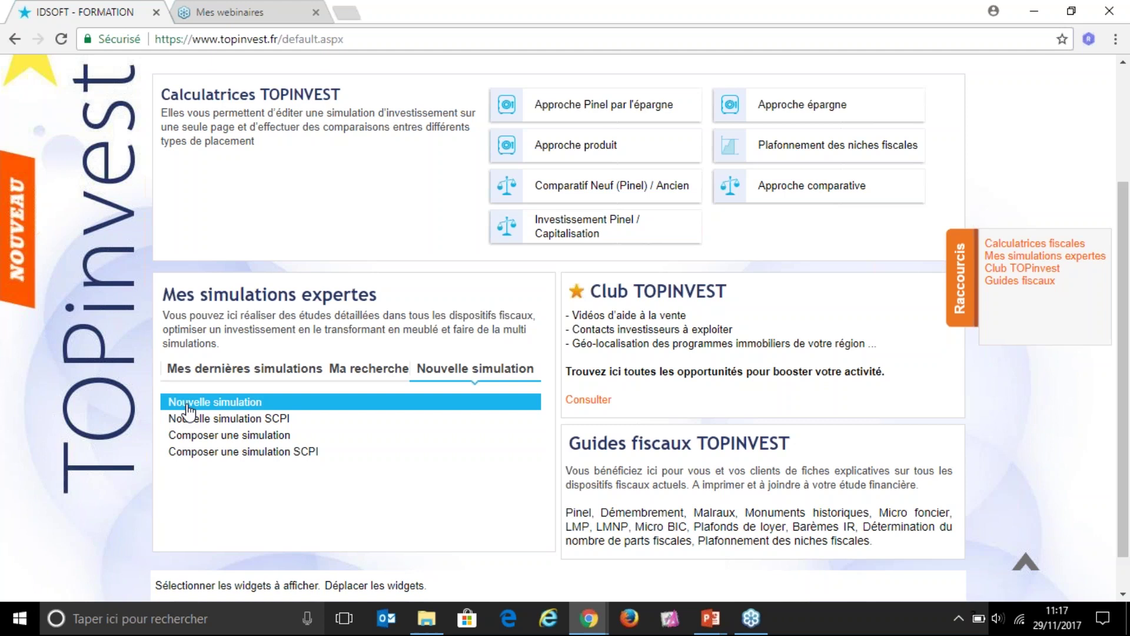
{"action": "left_click", "coordinate": [188, 407]}
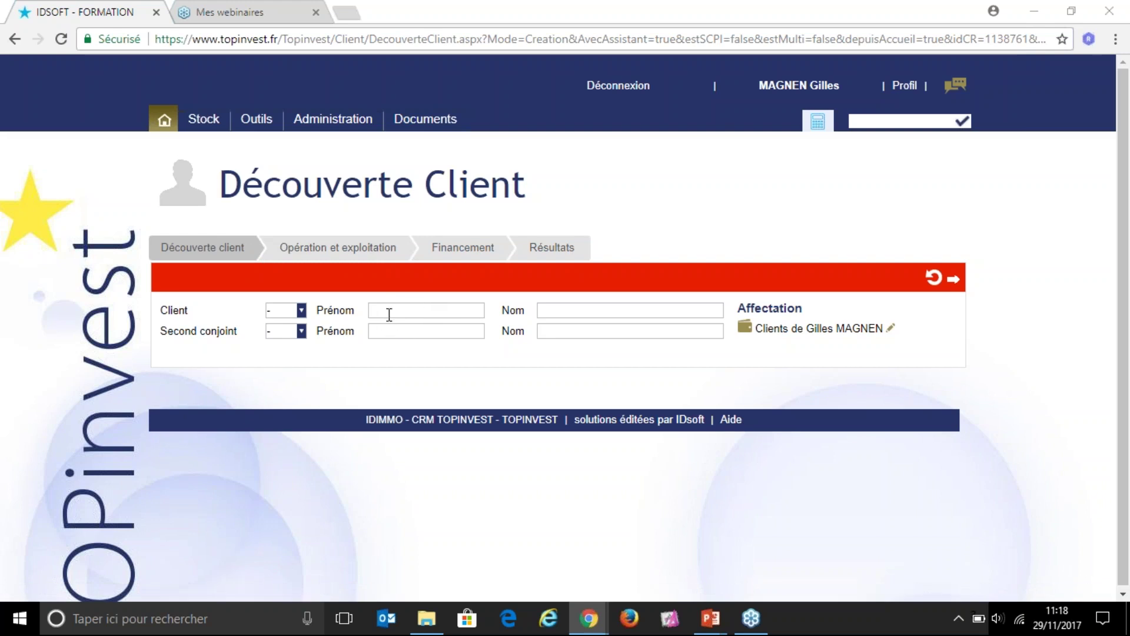
Step: Set the client's title to M. and enter his first name and surname
{"action": "left_click", "coordinate": [287, 310]}
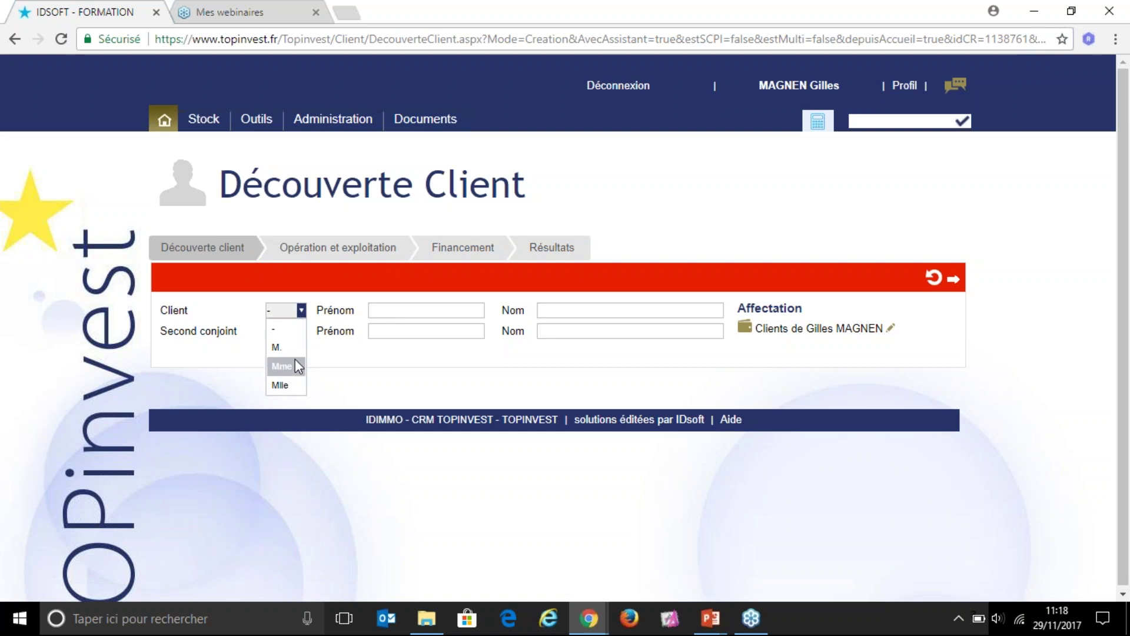
{"action": "left_click", "coordinate": [300, 348]}
{"action": "left_click", "coordinate": [458, 307]}
{"action": "key", "text": "Tab"}
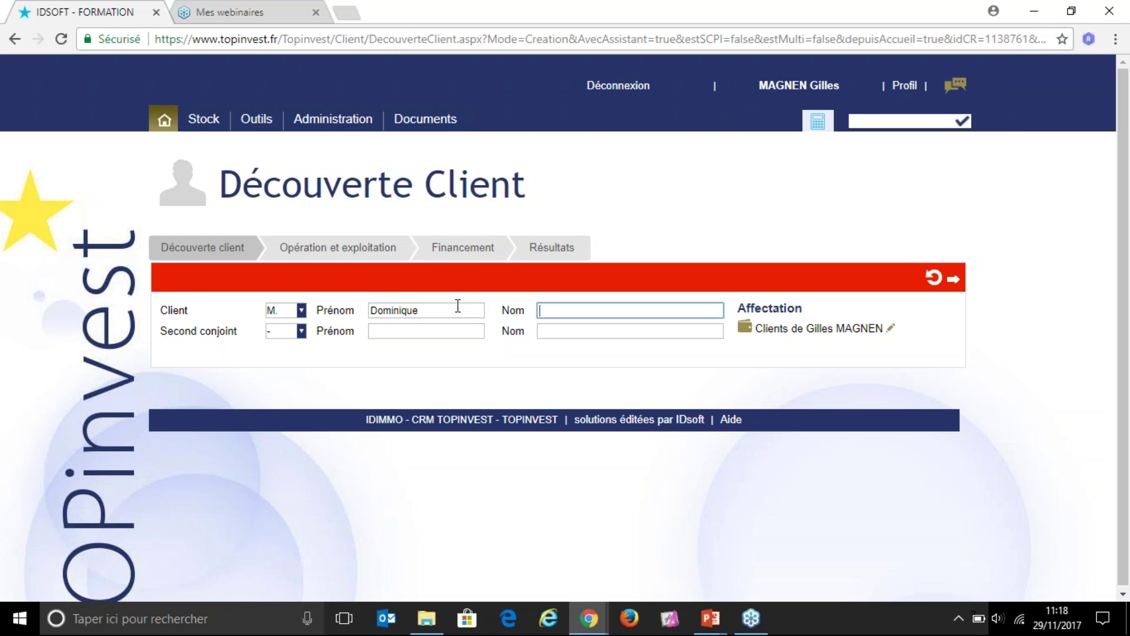
{"action": "key", "text": "Tab"}
Step: Add the second spouse as Mme with her first name and the shared surname, then continue
{"action": "left_click", "coordinate": [300, 331]}
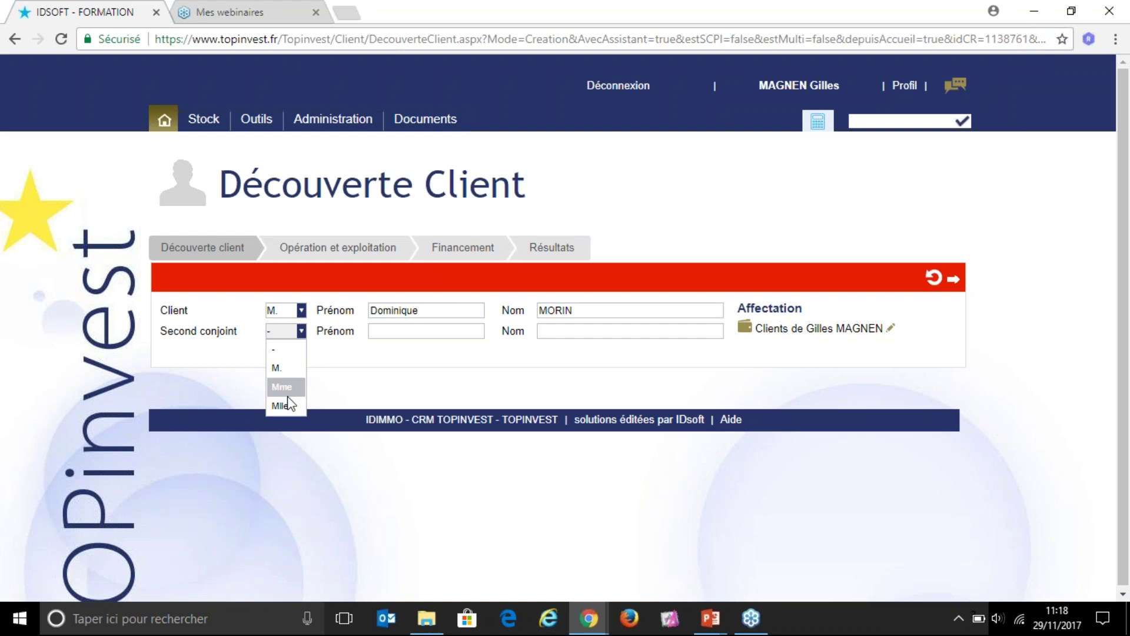
{"action": "left_click", "coordinate": [289, 390]}
{"action": "left_click", "coordinate": [412, 331]}
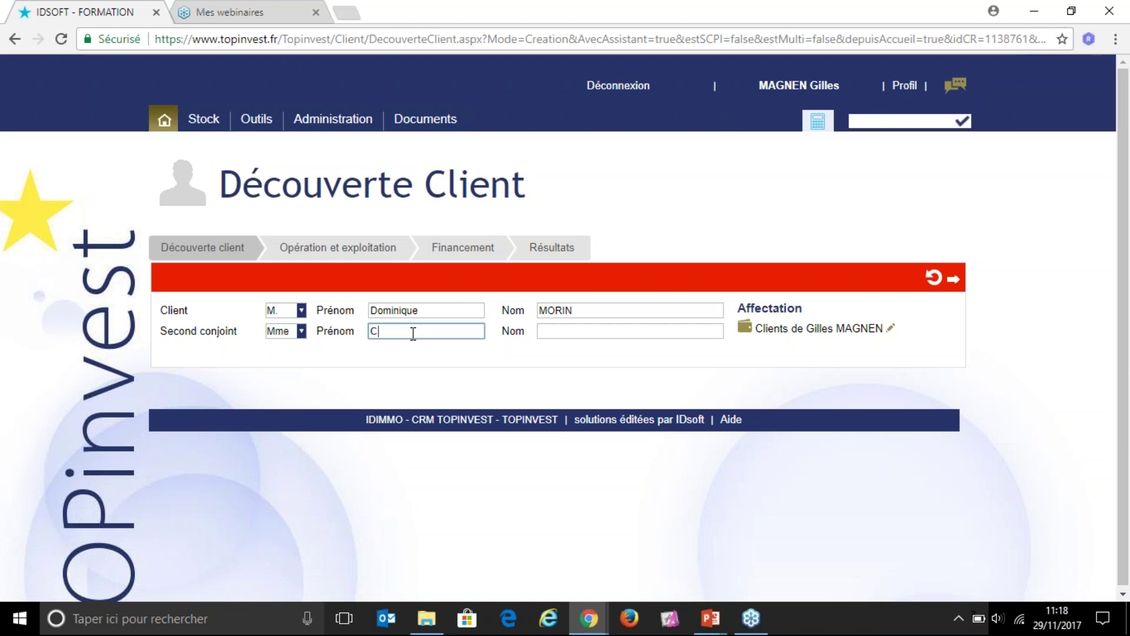
{"action": "key", "text": "Tab"}
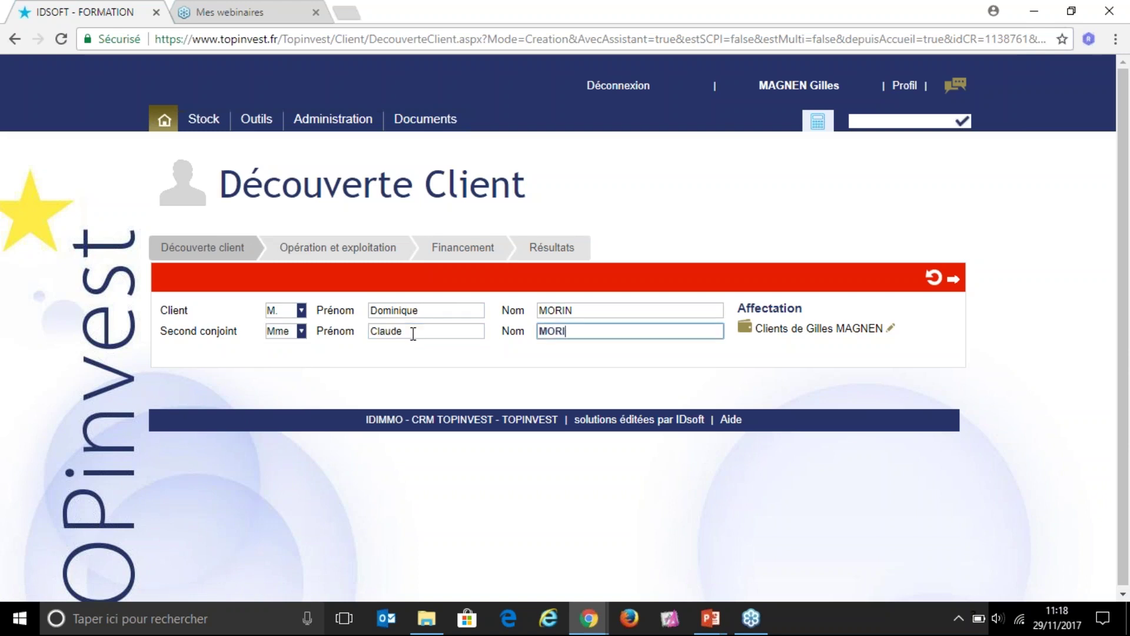
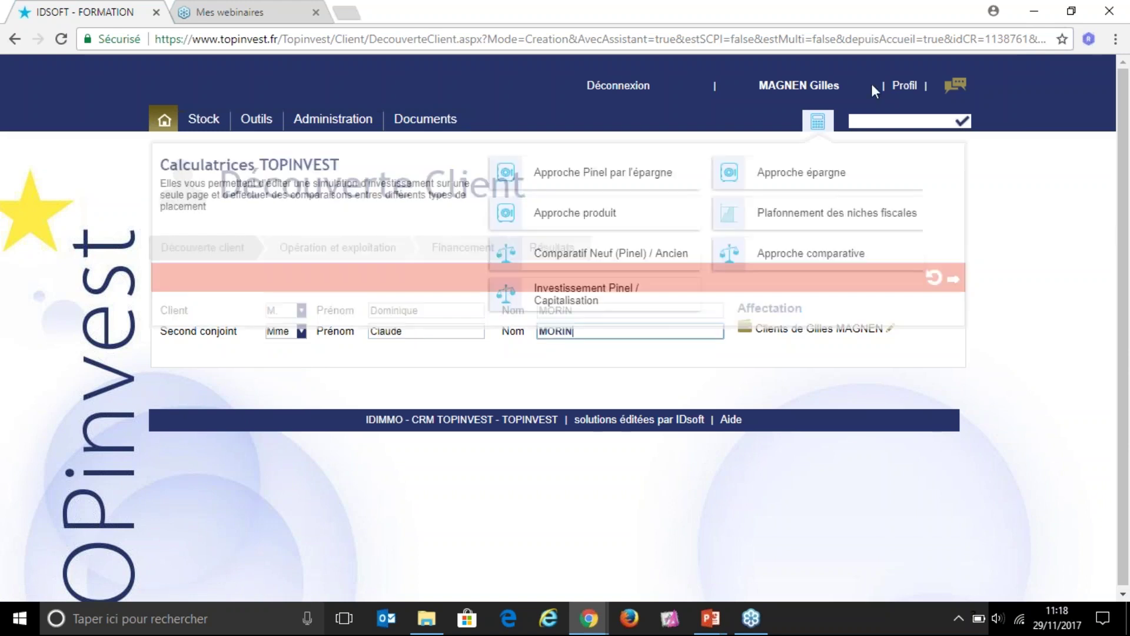
{"action": "left_click", "coordinate": [954, 281]}
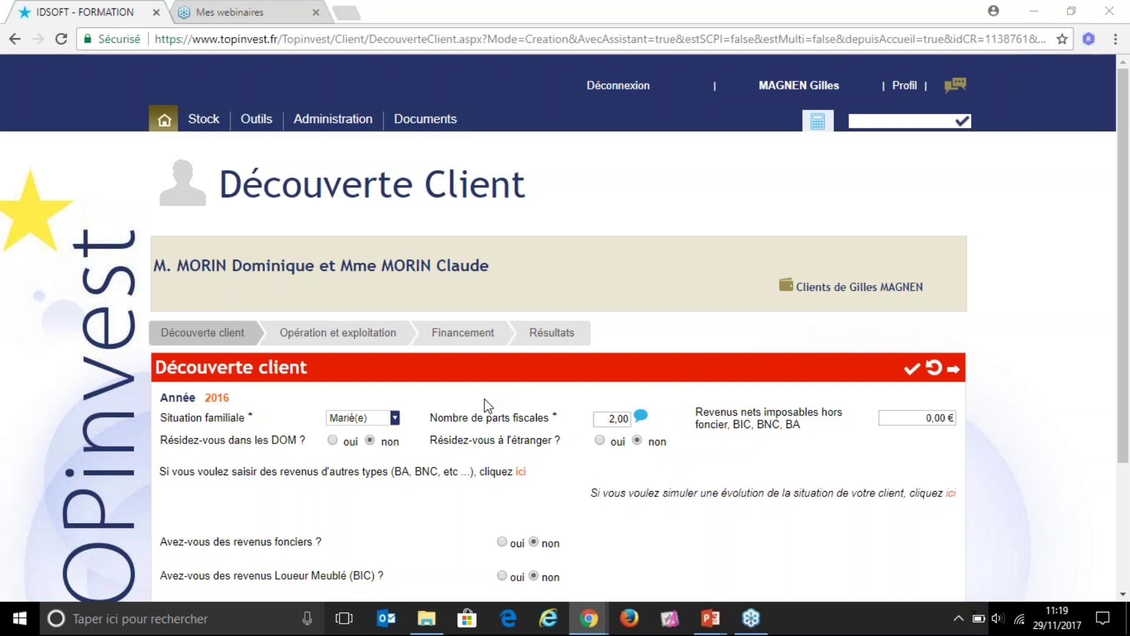
Step: Keep the family situation as Marié(e) and set the fiscal parts to 3, checking the parts help
{"action": "left_click", "coordinate": [395, 419]}
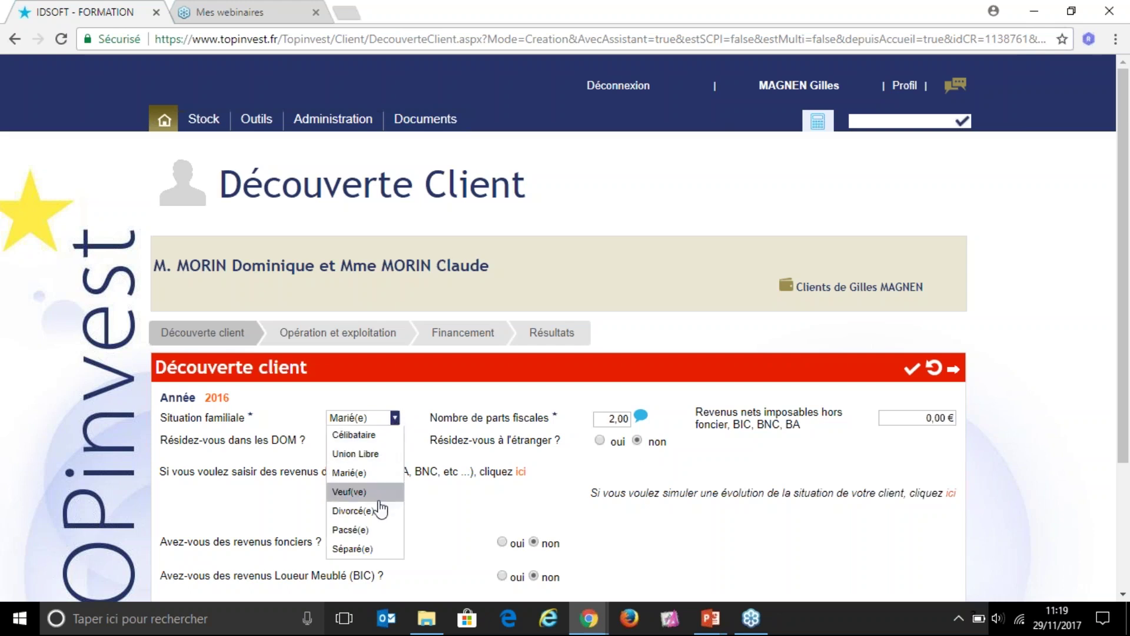
{"action": "left_click", "coordinate": [356, 473]}
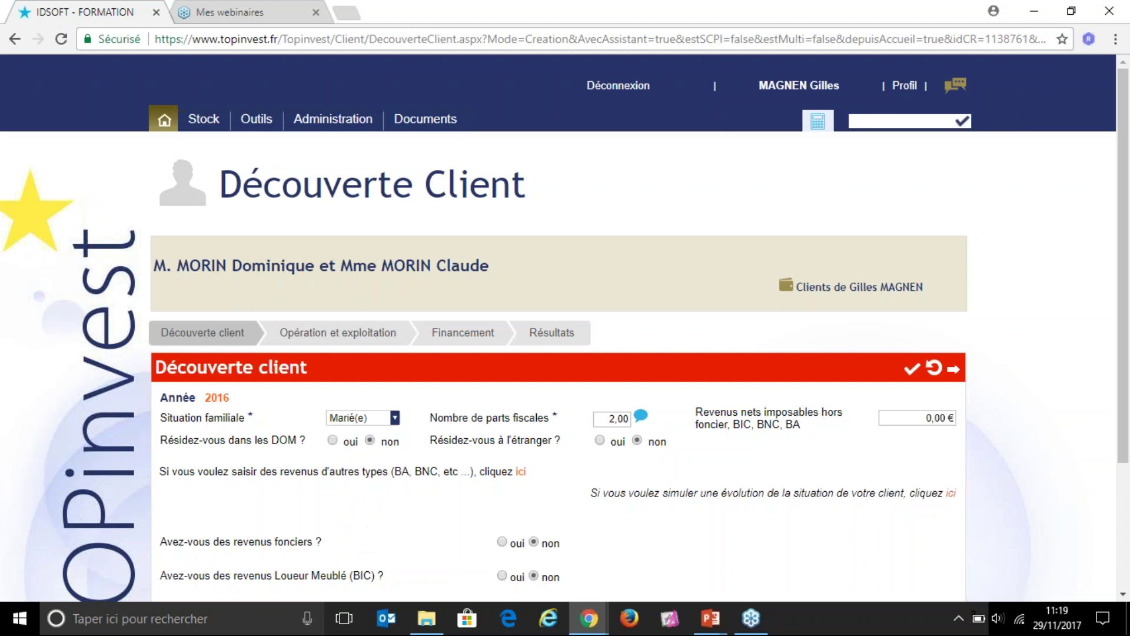
{"action": "left_click", "coordinate": [614, 418]}
{"action": "type", "text": "3"}
{"action": "mouse_move", "coordinate": [643, 419]}
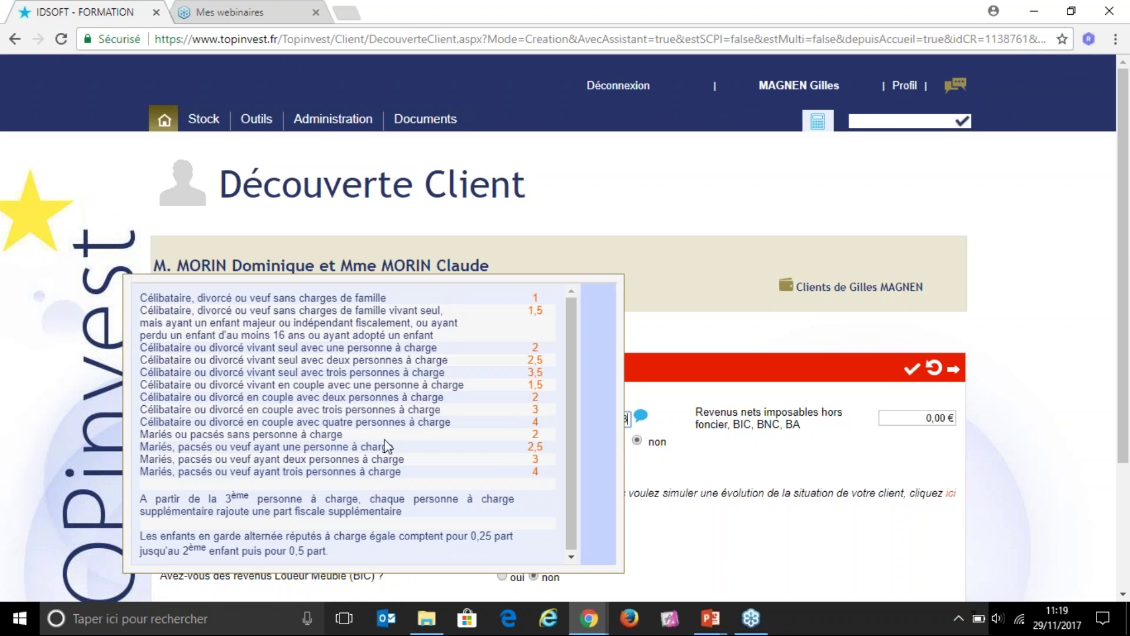
{"action": "left_click_drag", "start_coordinate": [144, 460], "coordinate": [311, 462]}
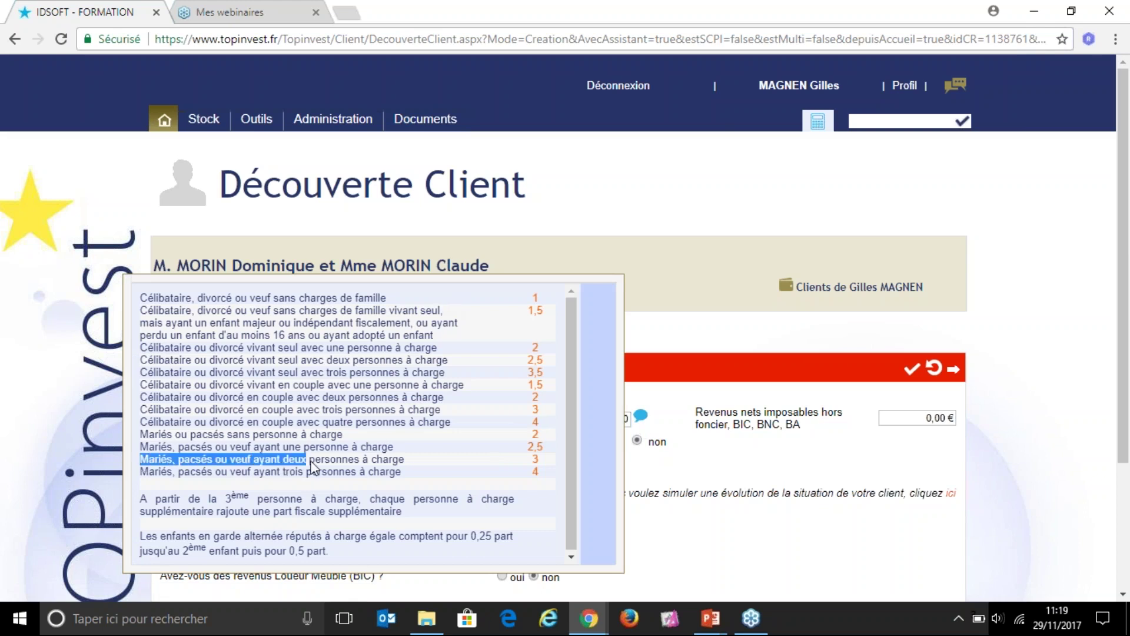
{"action": "left_click", "coordinate": [311, 465]}
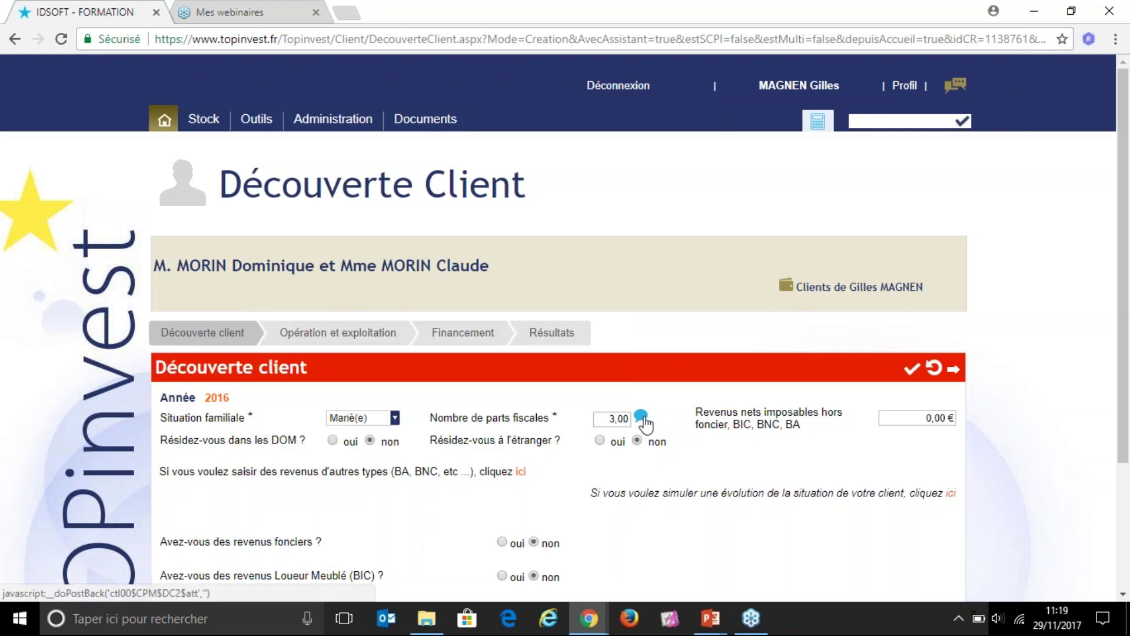
Step: Enter 65000 as the net taxable income
{"action": "mouse_move", "coordinate": [640, 421]}
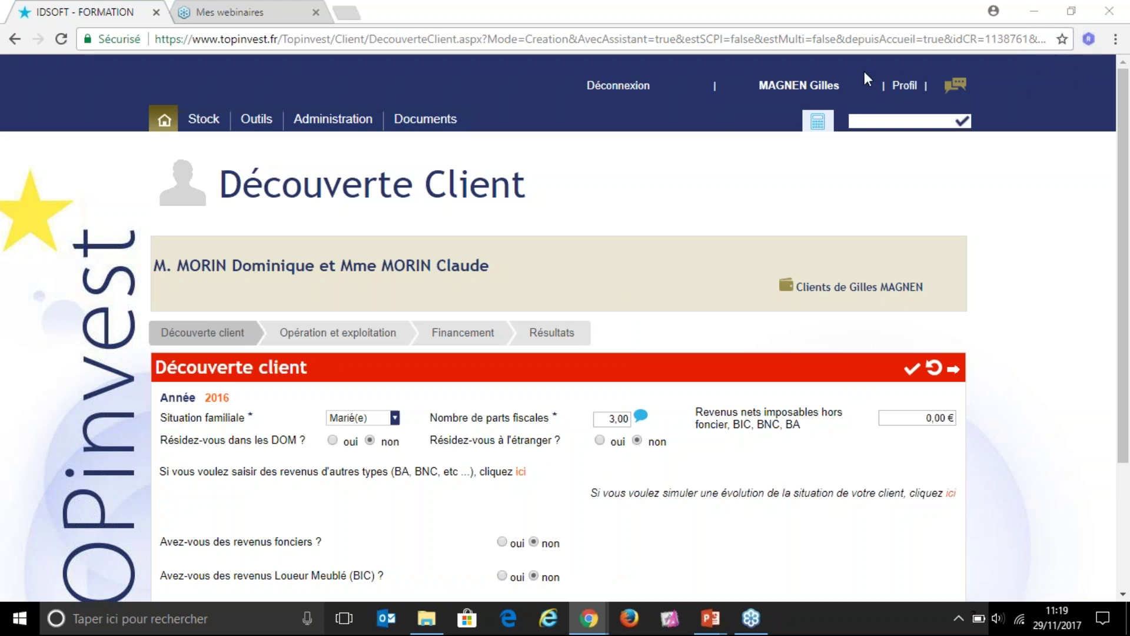
{"action": "left_click", "coordinate": [922, 419]}
{"action": "type", "text": "65000"}
Step: Create a Pinel simulation named 'Appartement Bruges' and proceed to its Opération et exploitation form
{"action": "left_click", "coordinate": [955, 371]}
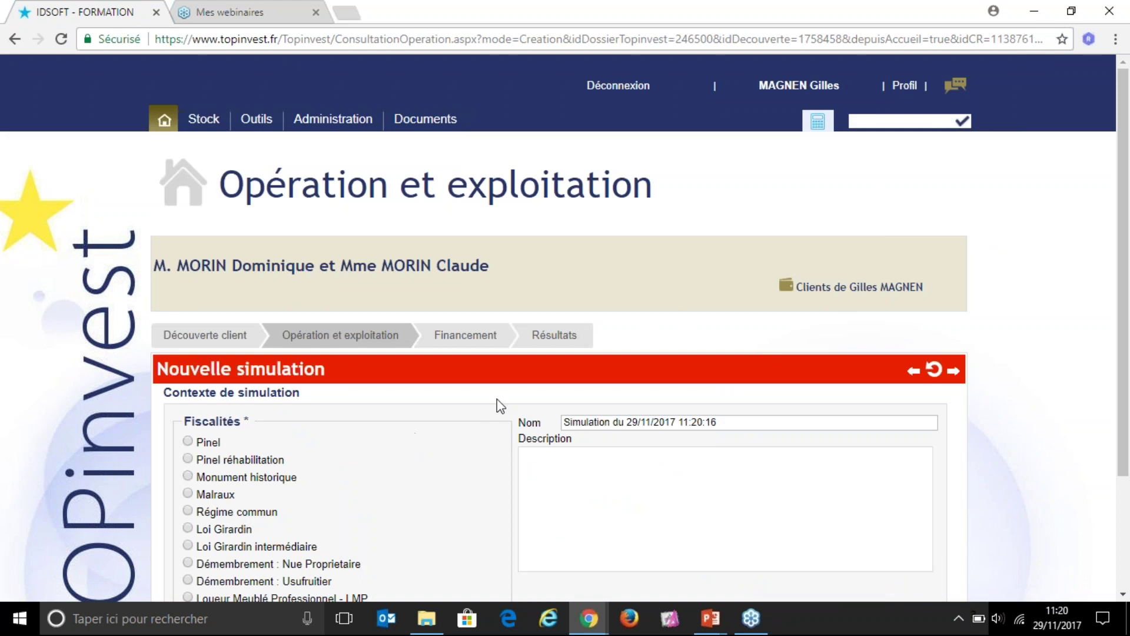
{"action": "scroll", "coordinate": [472, 451], "scroll_direction": "down", "scroll_amount": 3}
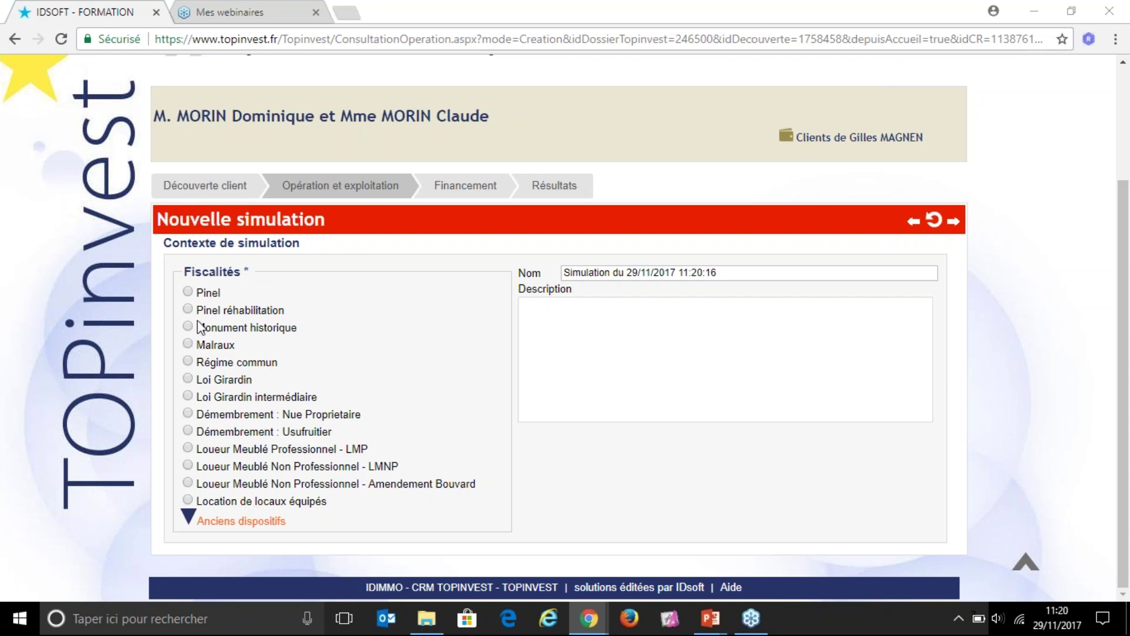
{"action": "left_click", "coordinate": [189, 291]}
{"action": "left_click", "coordinate": [742, 273]}
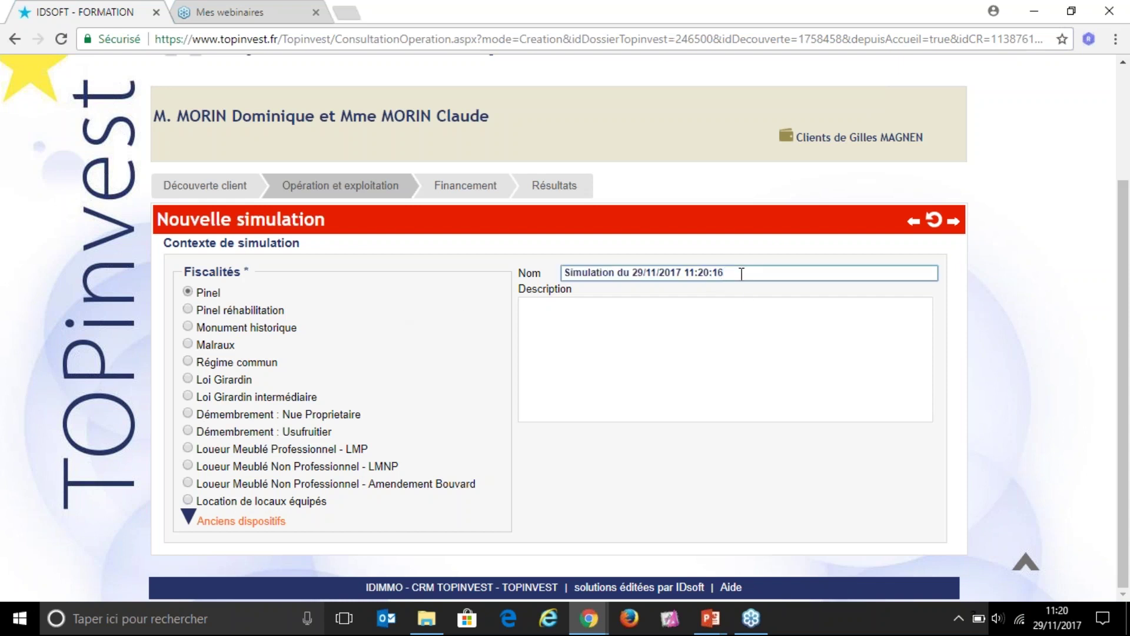
{"action": "key", "text": "ctrl+shift+Left"}
{"action": "key", "text": "ctrl+shift+Left"}
{"action": "key", "text": "ctrl+shift+Left"}
{"action": "key", "text": "ctrl+shift+Left"}
{"action": "key", "text": "ctrl+shift+Left"}
{"action": "key", "text": "ctrl+shift+Left"}
{"action": "key", "text": "ctrl+shift+Left"}
{"action": "key", "text": "ctrl+shift+Left"}
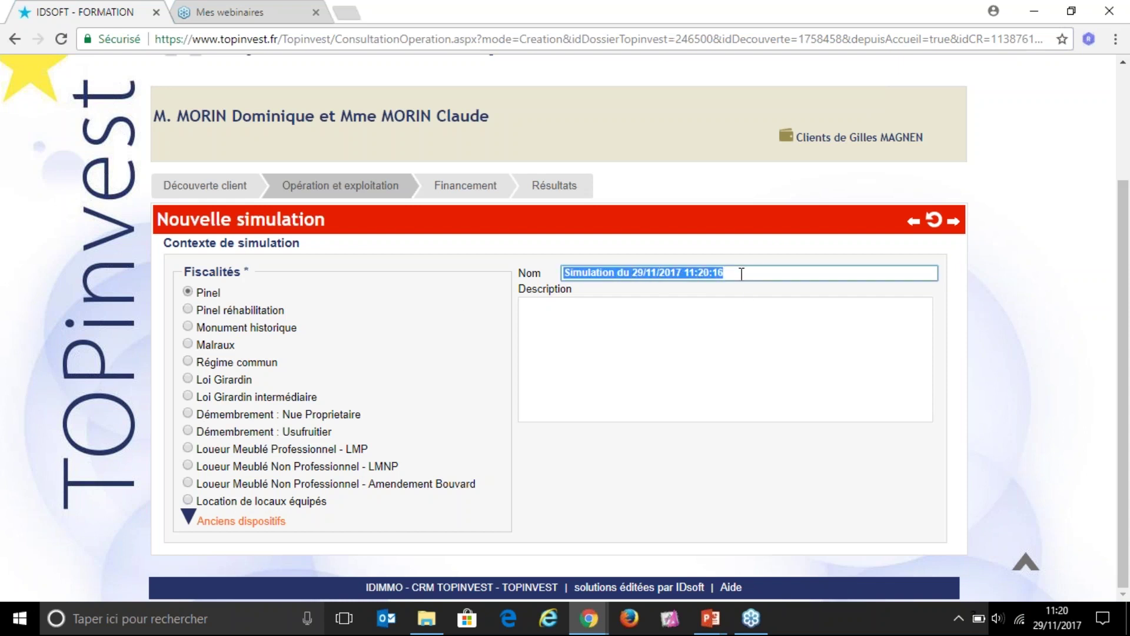
{"action": "type", "text": "Appartement "}
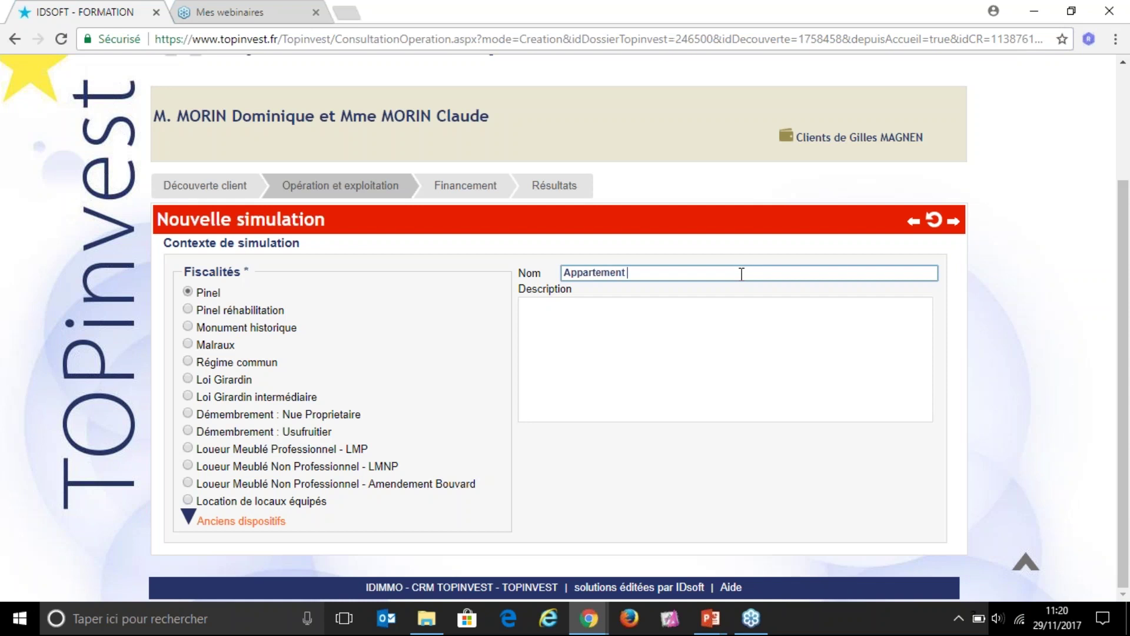
{"action": "type", "text": "Bruges"}
{"action": "left_click", "coordinate": [862, 88]}
{"action": "left_click", "coordinate": [955, 228]}
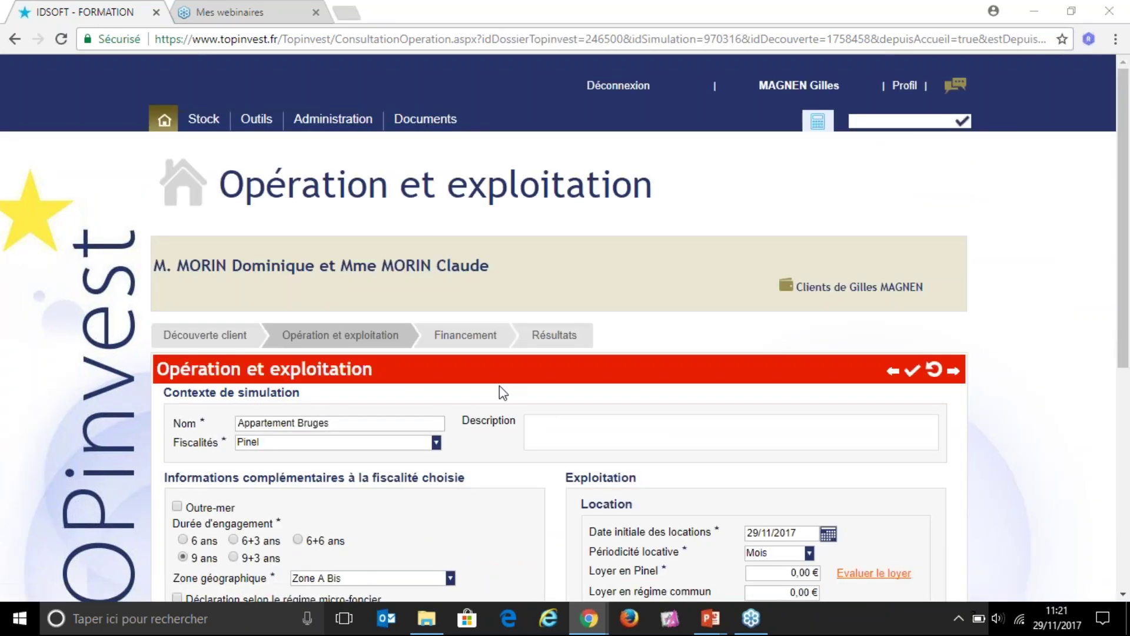
Step: Keep Pinel as the tax scheme while reviewing the tax-scheme and Exploitation sections
{"action": "scroll", "coordinate": [499, 386], "scroll_direction": "down", "scroll_amount": 3}
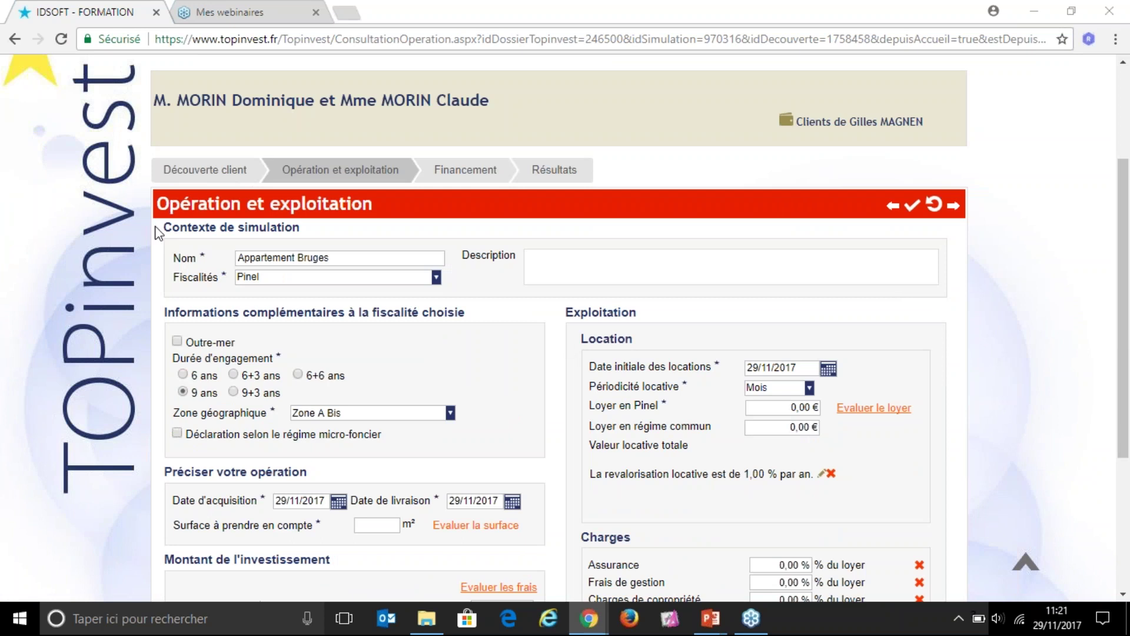
{"action": "triple_click", "coordinate": [198, 224]}
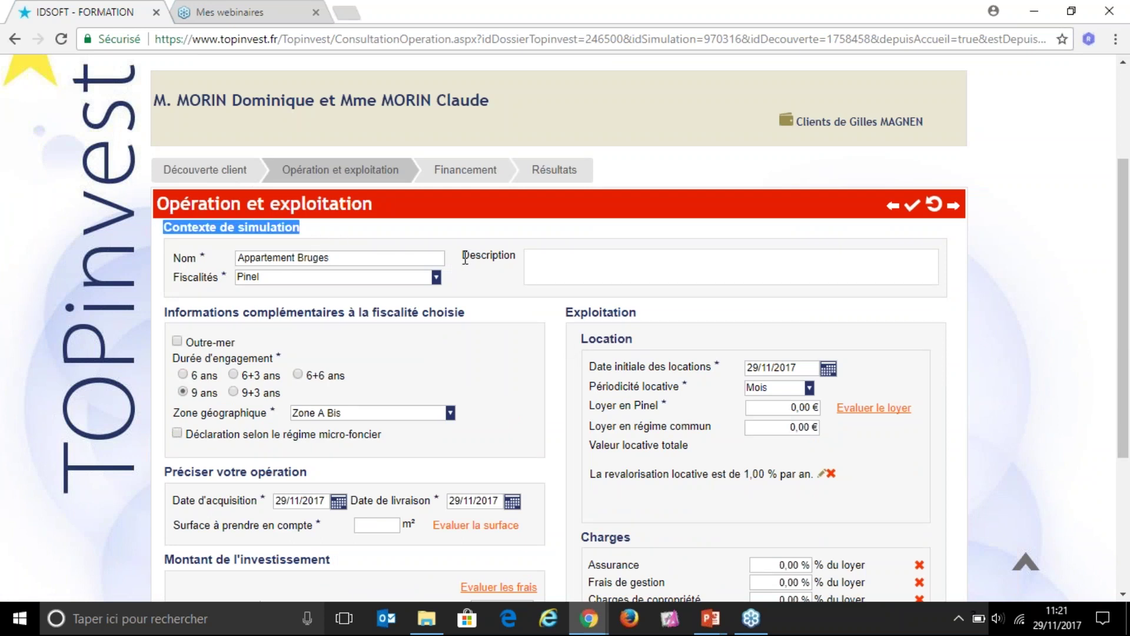
{"action": "left_click", "coordinate": [436, 277]}
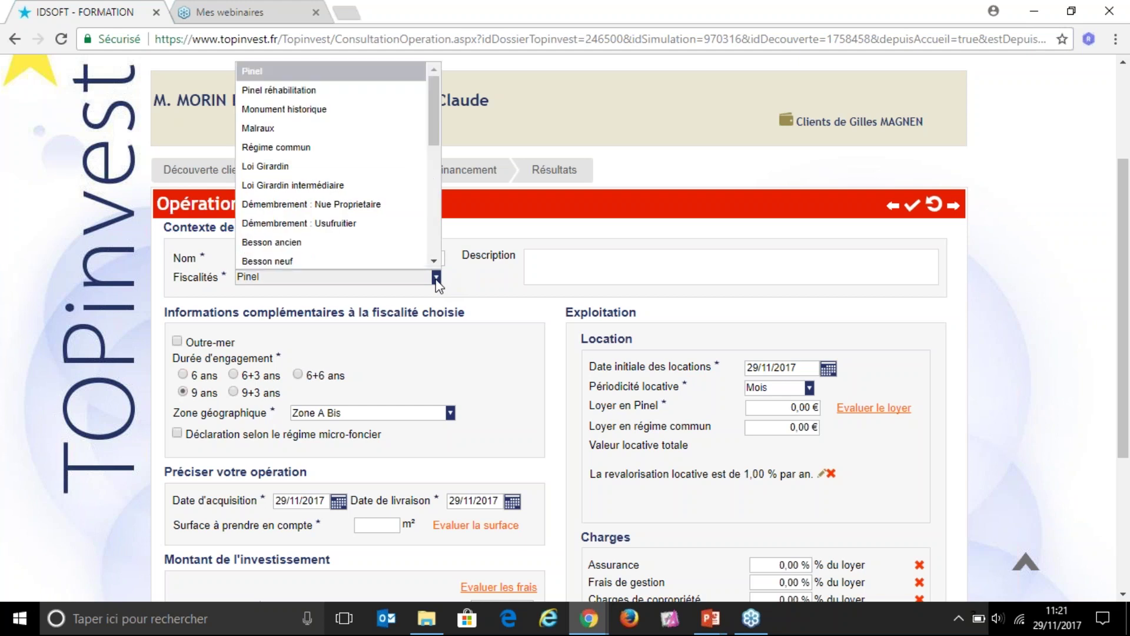
{"action": "left_click", "coordinate": [383, 71]}
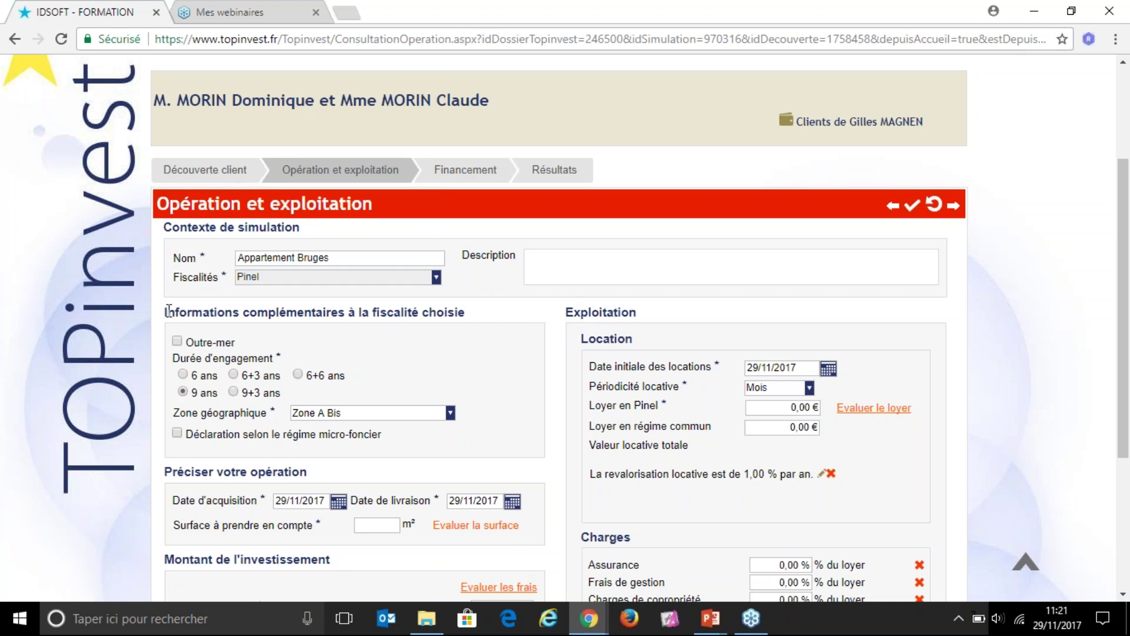
{"action": "left_click_drag", "start_coordinate": [166, 312], "coordinate": [454, 319]}
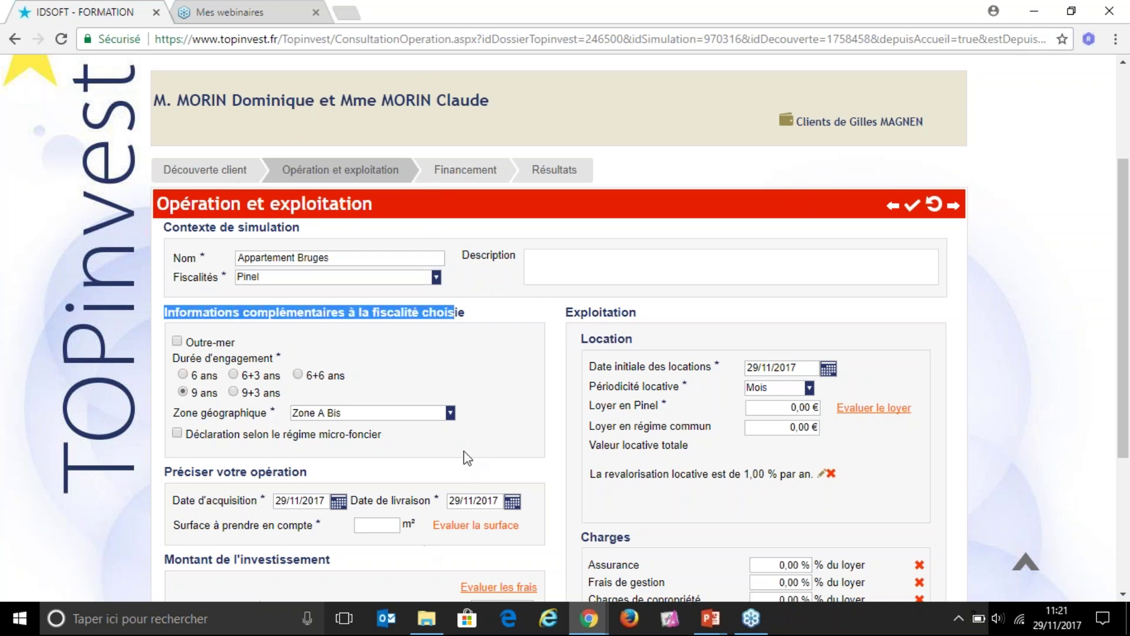
{"action": "left_click_drag", "start_coordinate": [567, 312], "coordinate": [716, 321]}
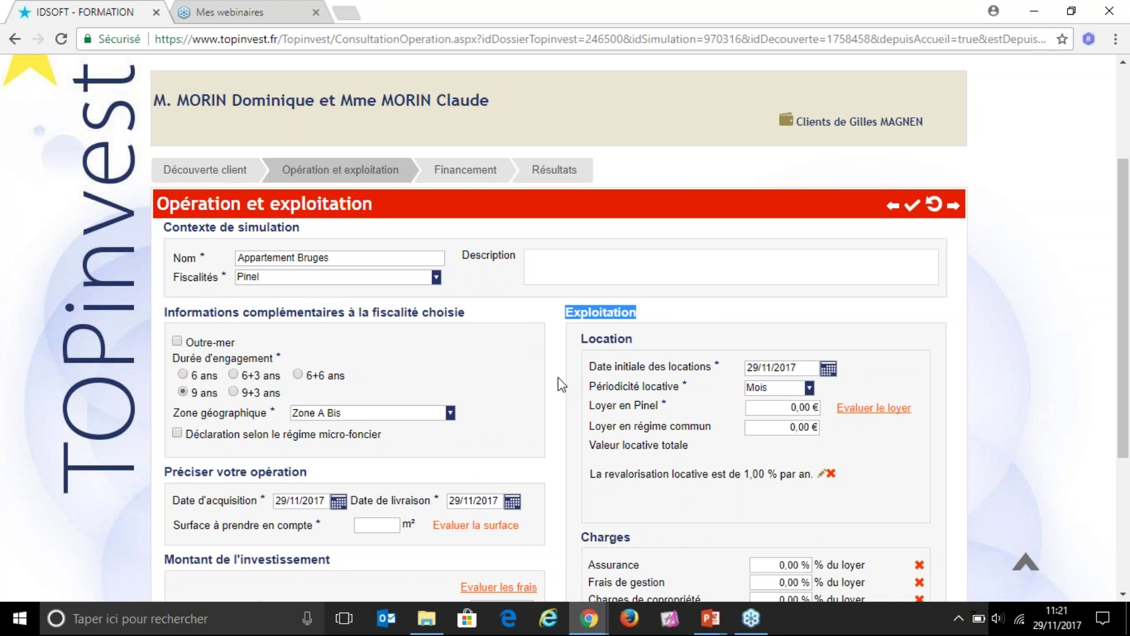
{"action": "left_click_drag", "start_coordinate": [165, 312], "coordinate": [466, 313]}
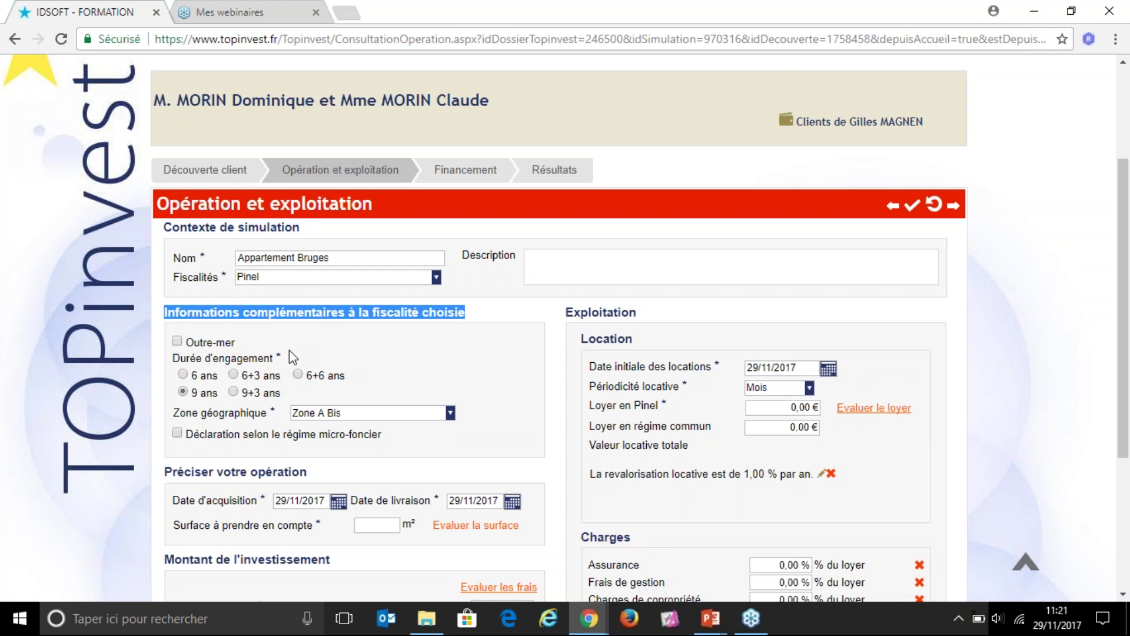
{"action": "left_click", "coordinate": [191, 345]}
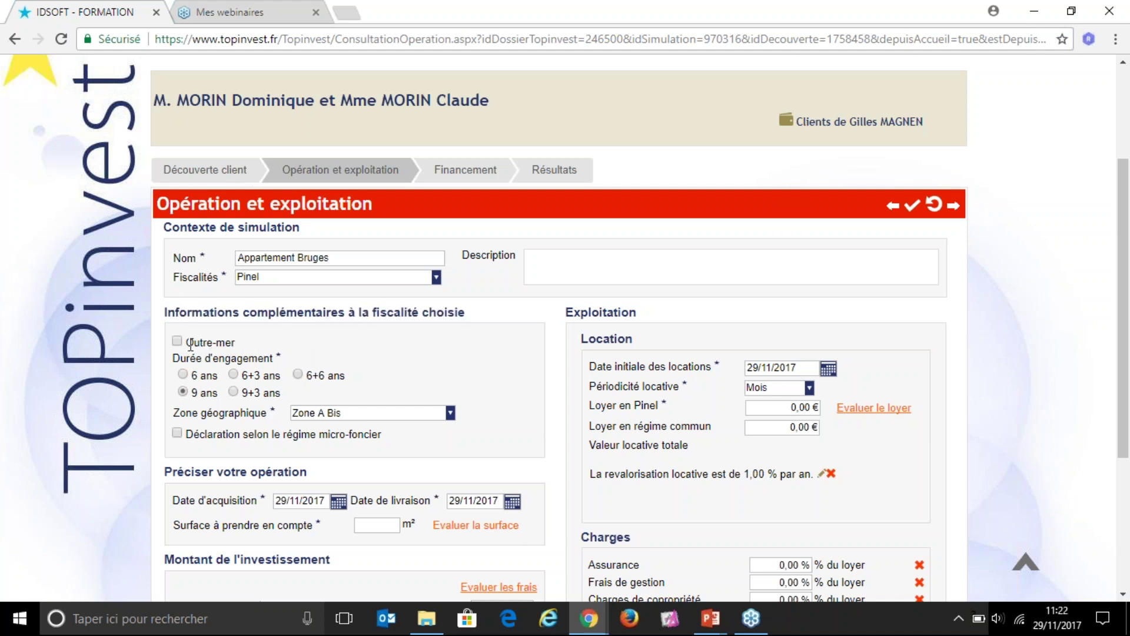
Step: Set the commitment duration to 9+3 ans and the geographic zone to Zone B1
{"action": "left_click", "coordinate": [236, 392]}
{"action": "left_click", "coordinate": [450, 414]}
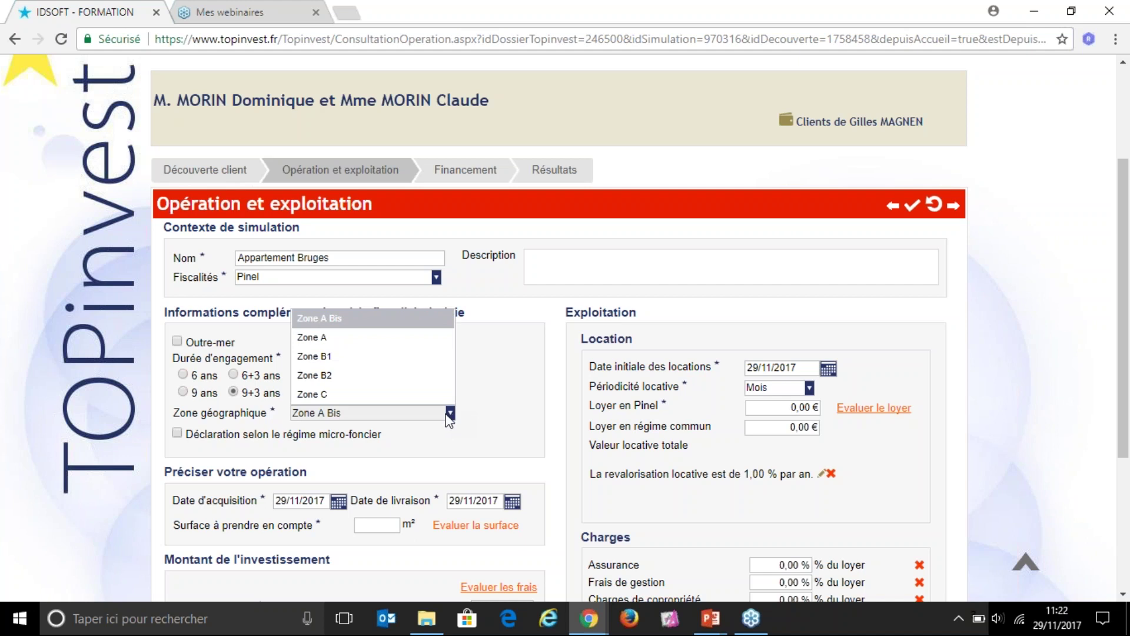
{"action": "left_click", "coordinate": [416, 359]}
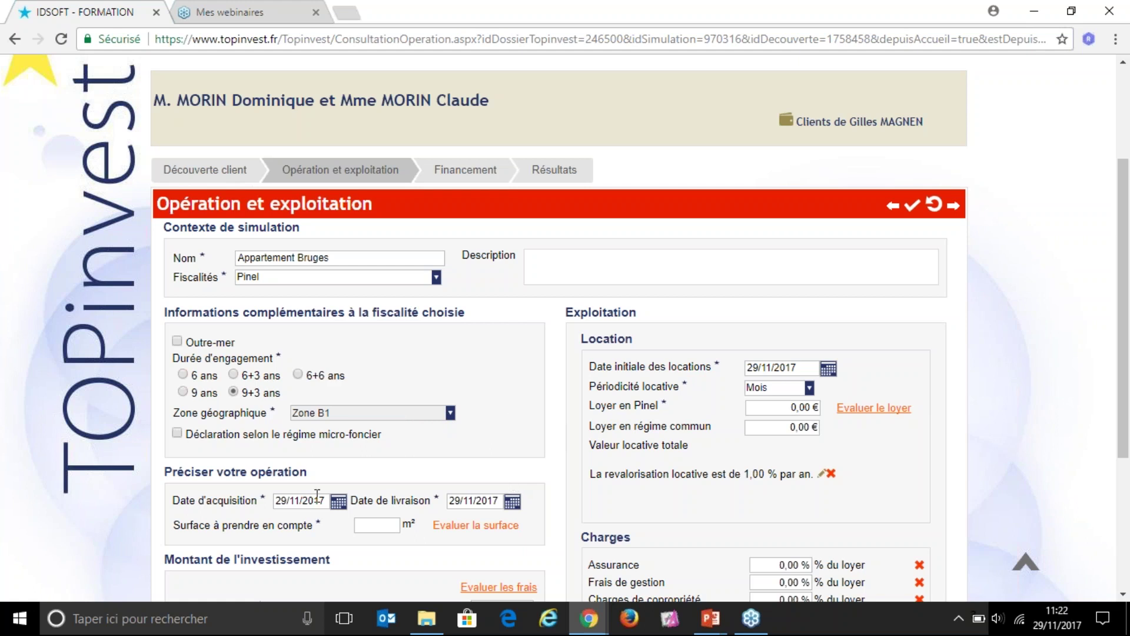
{"action": "scroll", "coordinate": [351, 491], "scroll_direction": "down", "scroll_amount": 1}
{"action": "left_click", "coordinate": [306, 417]}
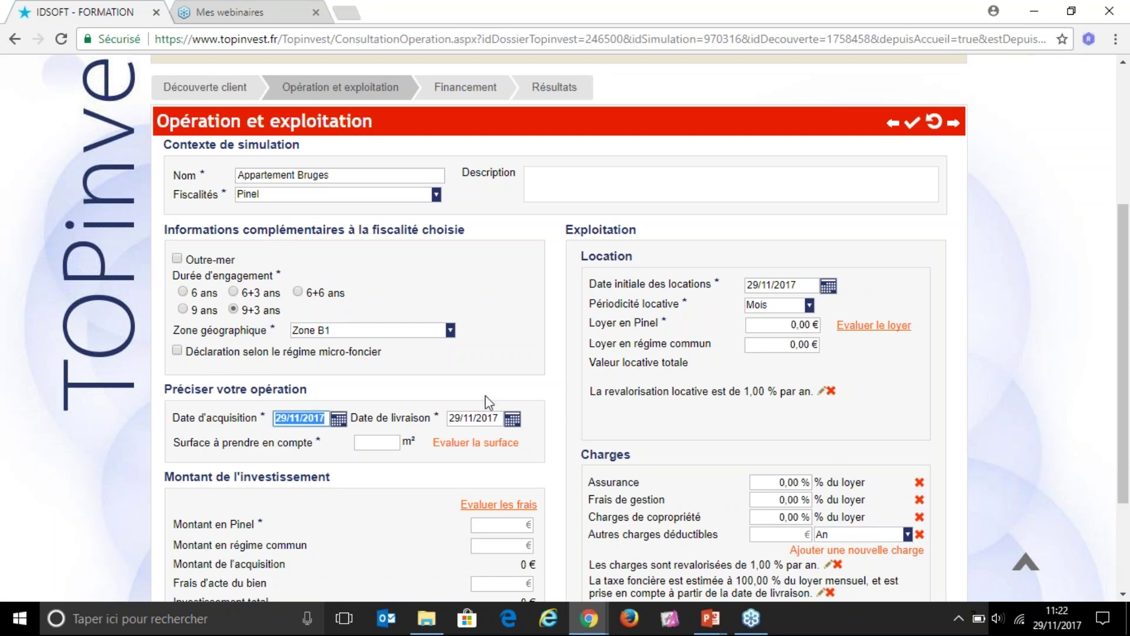
Step: Change the delivery year from 2017 to 2018, making delivery and rentals start 29/11/2018
{"action": "key", "text": "Tab"}
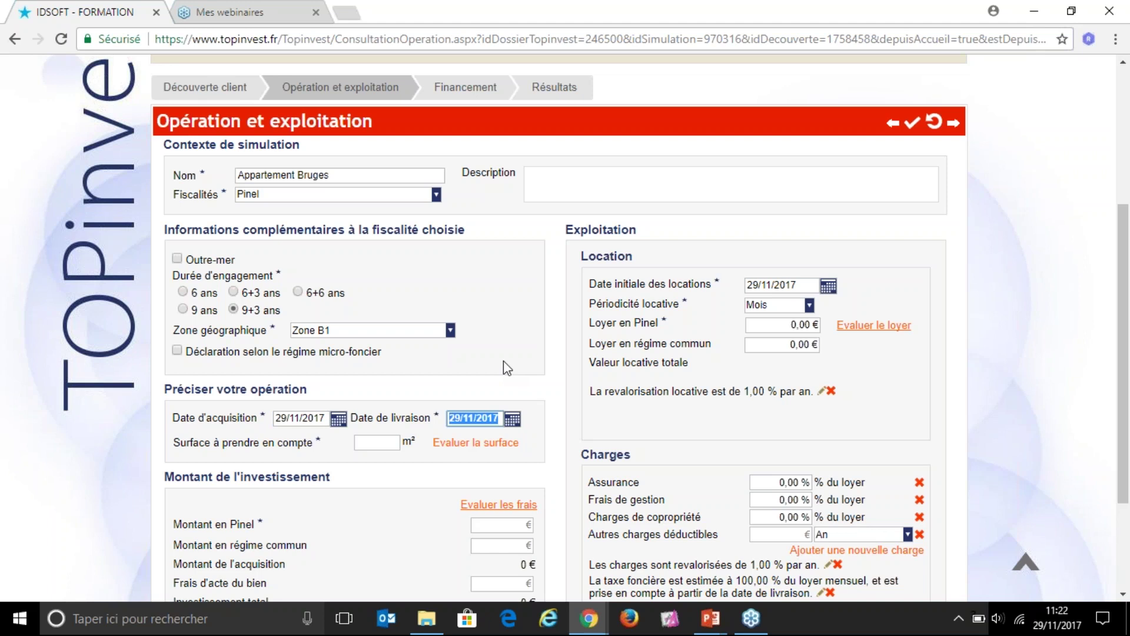
{"action": "key", "text": "Right"}
{"action": "key", "text": "shift+Left"}
{"action": "type", "text": "8"}
{"action": "left_click", "coordinate": [532, 385]}
{"action": "left_click", "coordinate": [376, 443]}
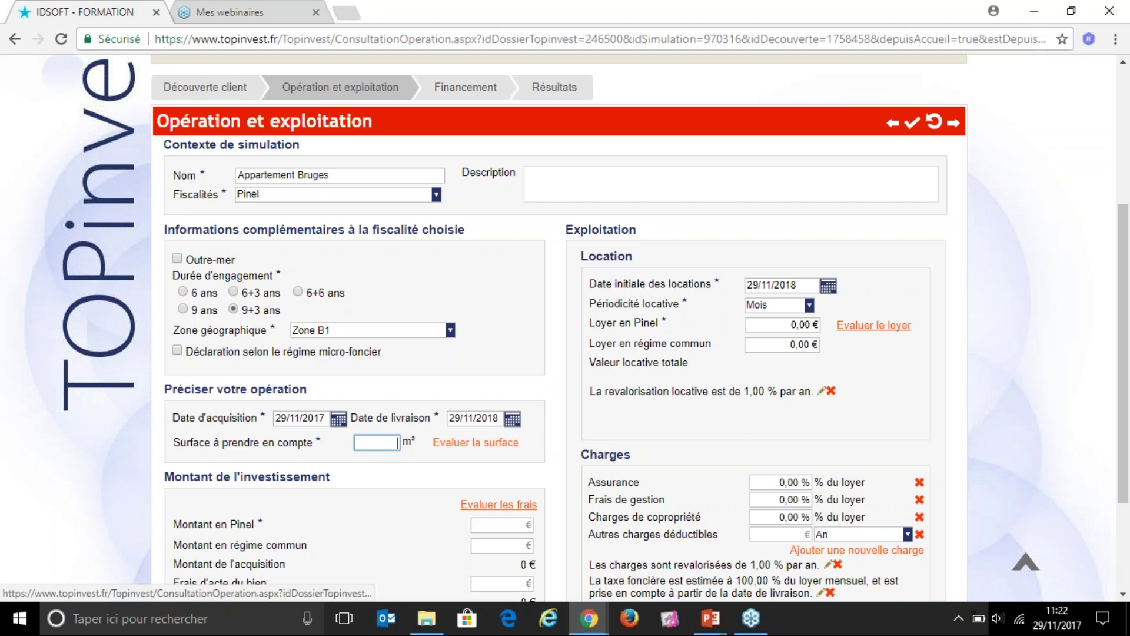
{"action": "left_click", "coordinate": [476, 443]}
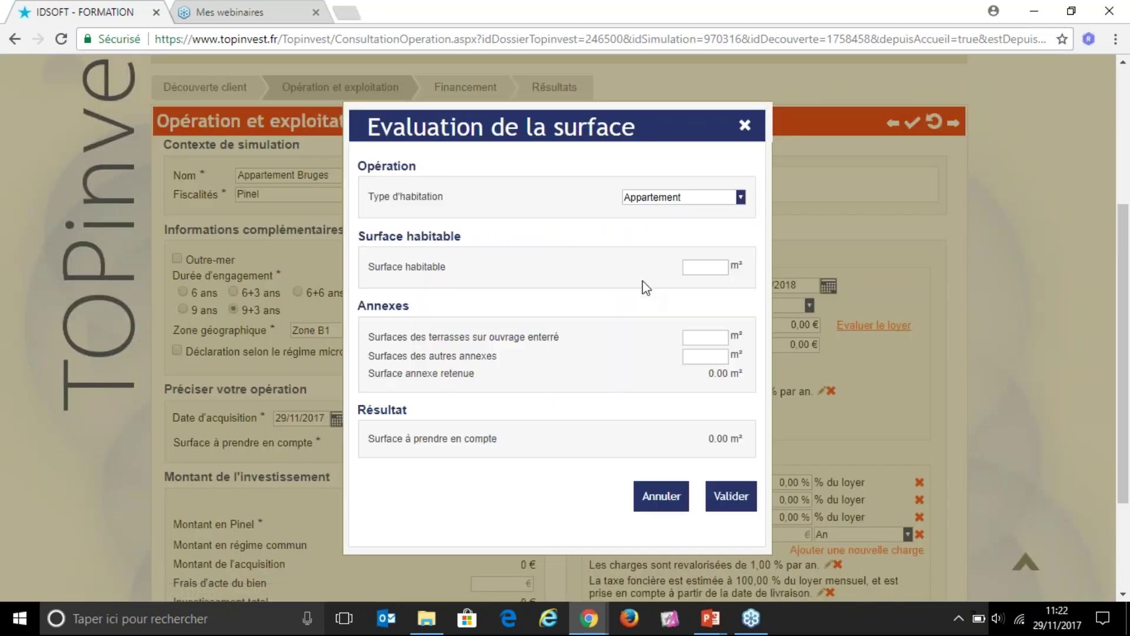
Step: Enter 50 m² living surface and 20 m² other annexes, accepting 58 m² to count
{"action": "left_click", "coordinate": [712, 269]}
{"action": "type", "text": "50"}
{"action": "key", "text": "Tab"}
{"action": "key", "text": "Tab"}
{"action": "type", "text": "20"}
{"action": "key", "text": "Tab"}
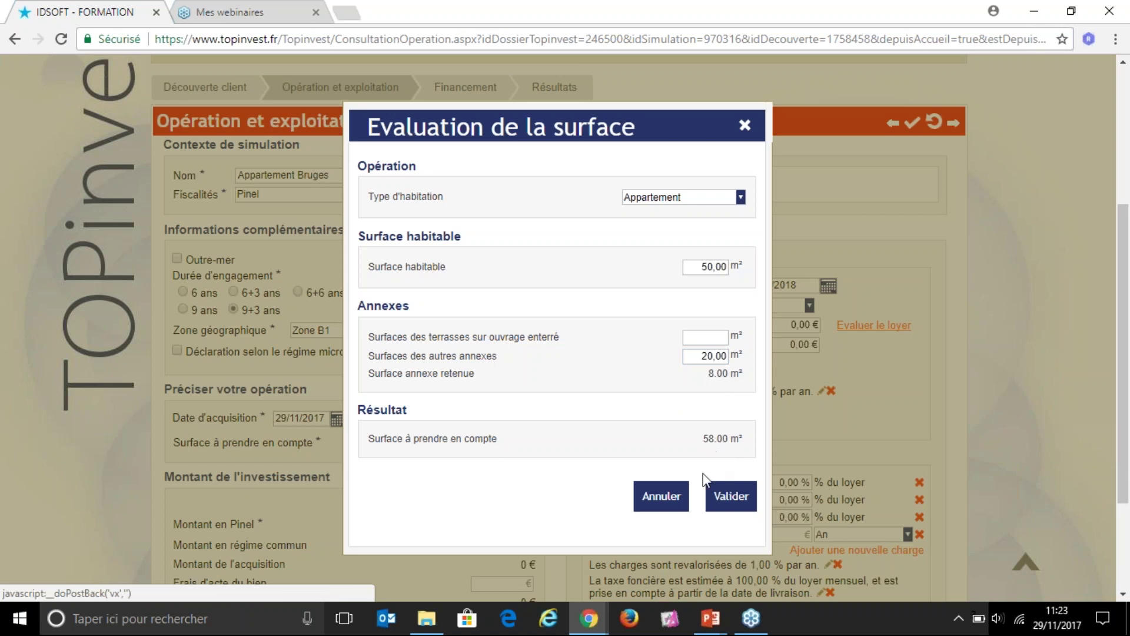
{"action": "left_click", "coordinate": [731, 495]}
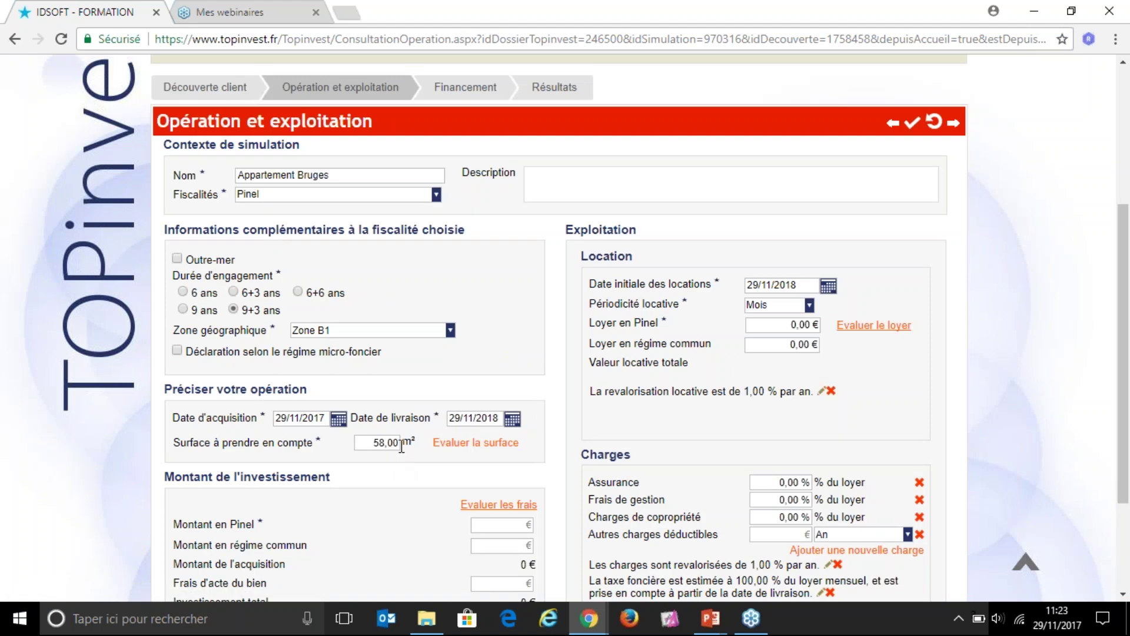
Step: Enter 230 000 € as the Montant en Pinel so the totals update
{"action": "scroll", "coordinate": [389, 460], "scroll_direction": "down", "scroll_amount": 1}
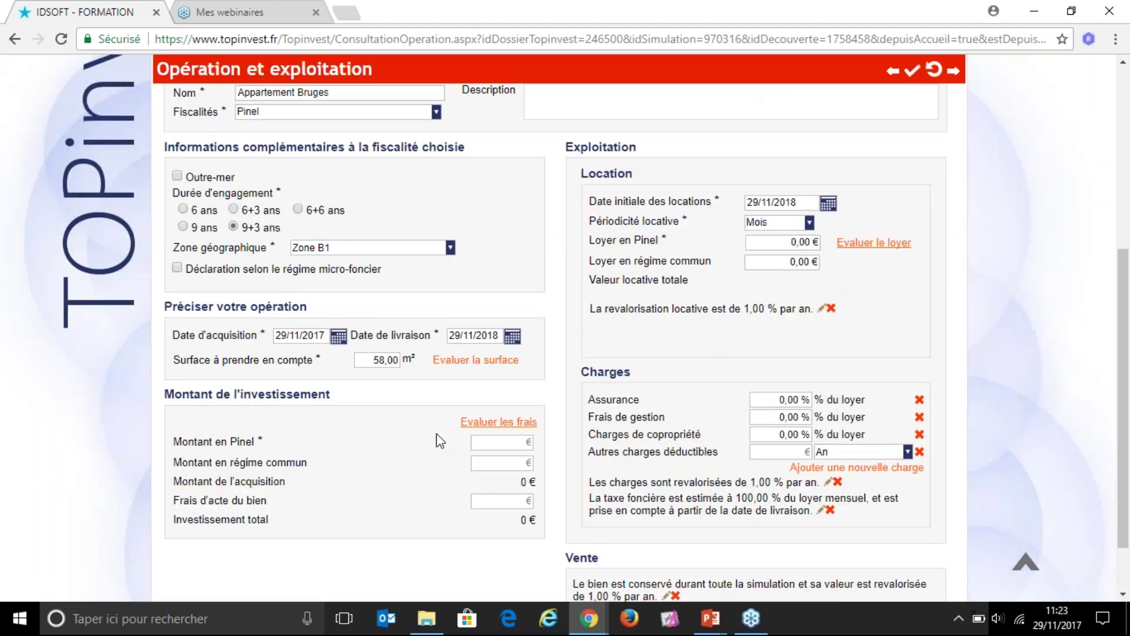
{"action": "left_click", "coordinate": [487, 441]}
{"action": "type", "text": "230 000"}
{"action": "key", "text": "Tab"}
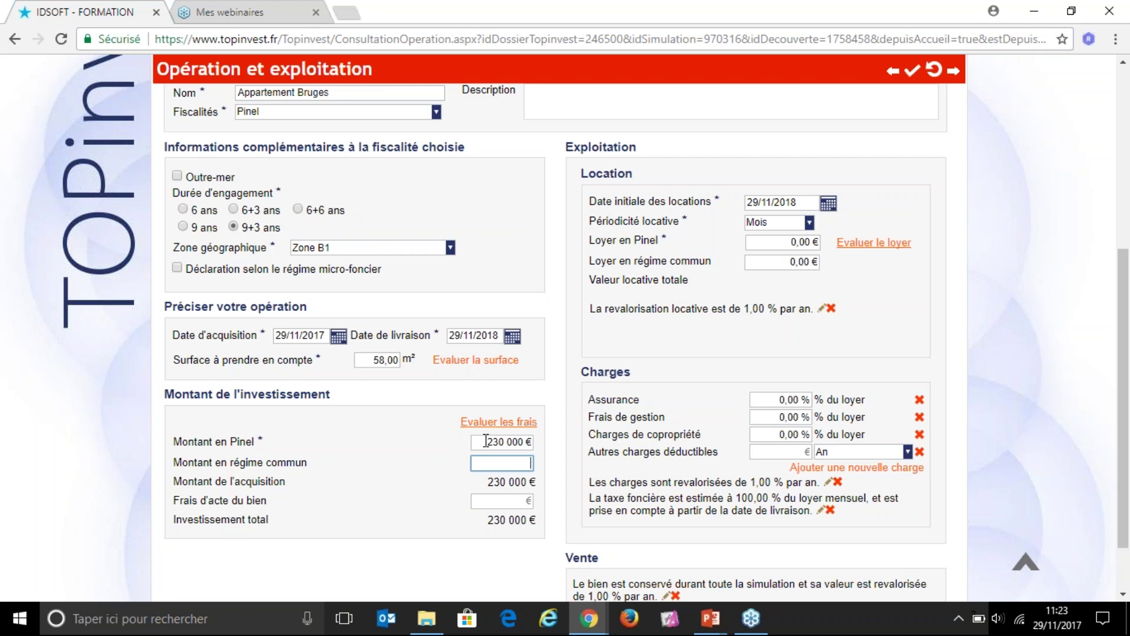
{"action": "left_click", "coordinate": [529, 503]}
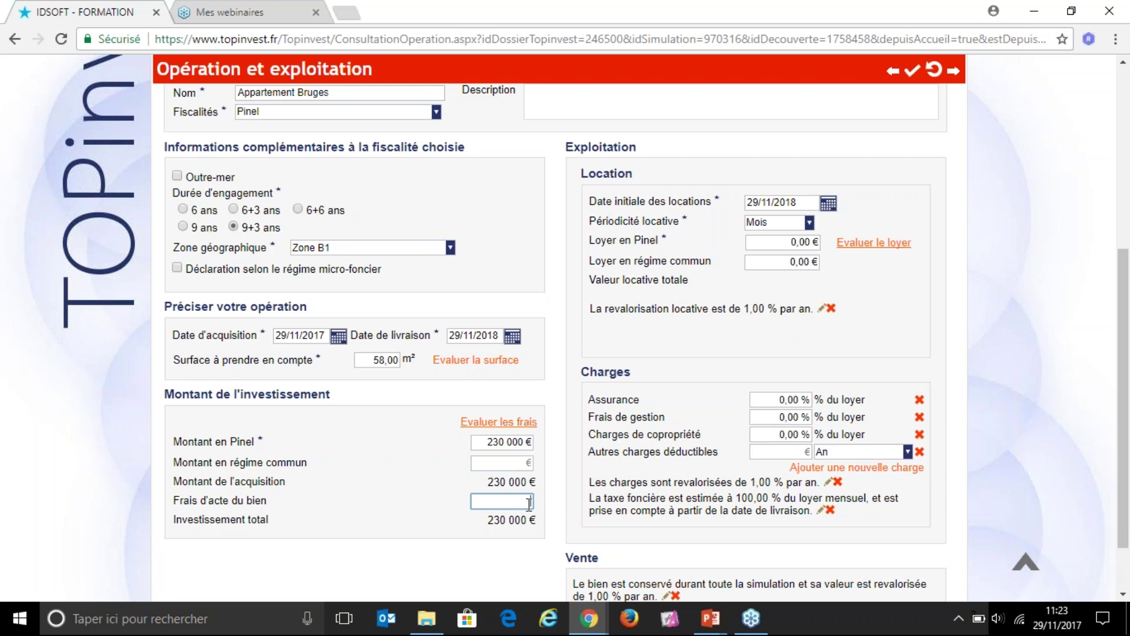
{"action": "left_click", "coordinate": [517, 428]}
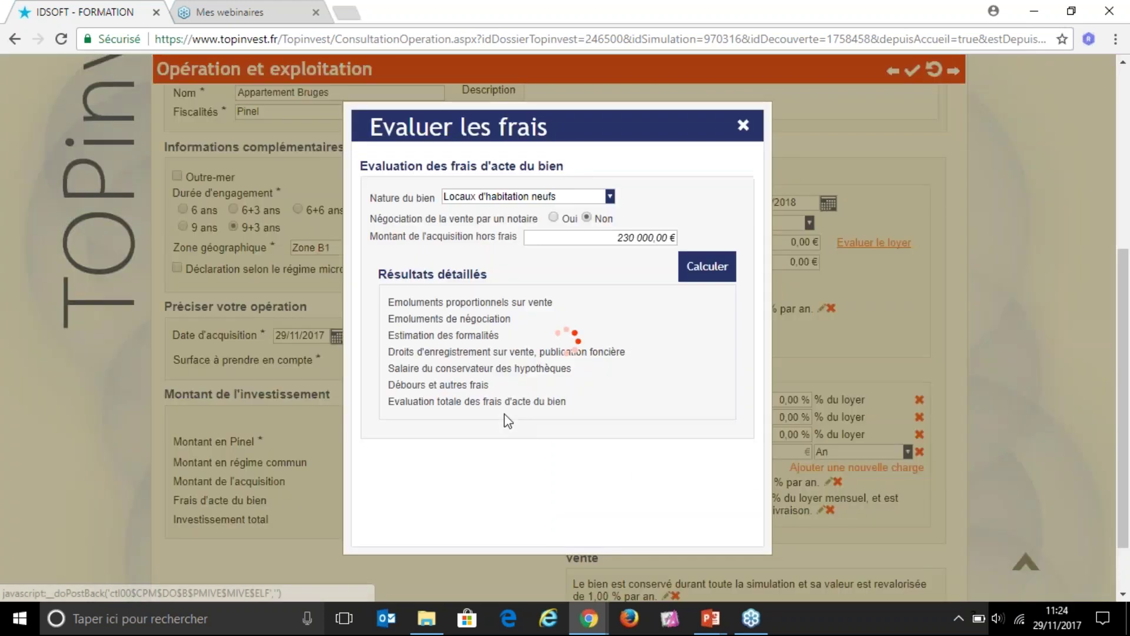
Step: Calculate the 5 126 € notary fees and apply them, bringing the total investment to 235 126 €
{"action": "left_click", "coordinate": [708, 272]}
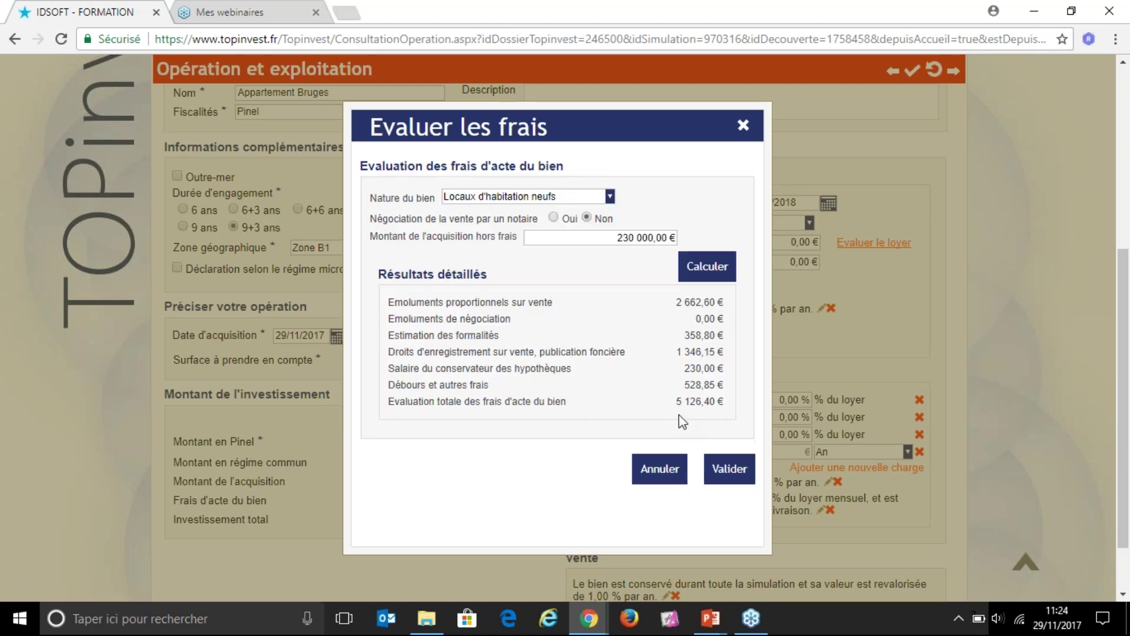
{"action": "left_click_drag", "start_coordinate": [676, 401], "coordinate": [715, 401]}
{"action": "left_click", "coordinate": [730, 470]}
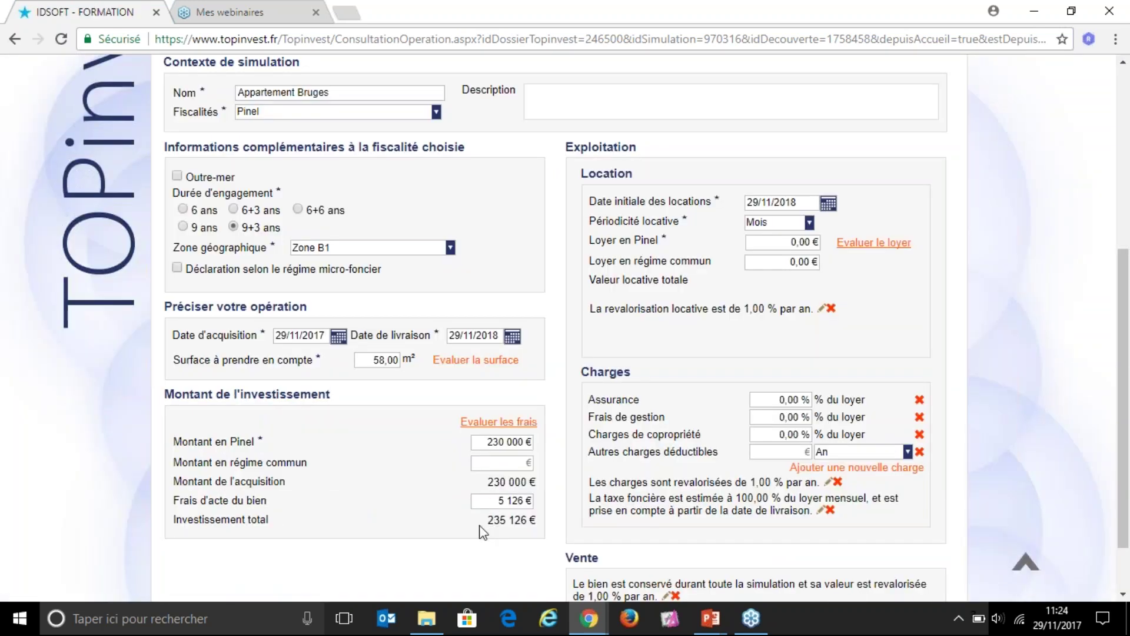
{"action": "left_click_drag", "start_coordinate": [488, 520], "coordinate": [532, 519]}
Step: Set Date initiale des locations to 01/12/2018 and keep Périodicité locative on Mois
{"action": "double_click", "coordinate": [596, 171]}
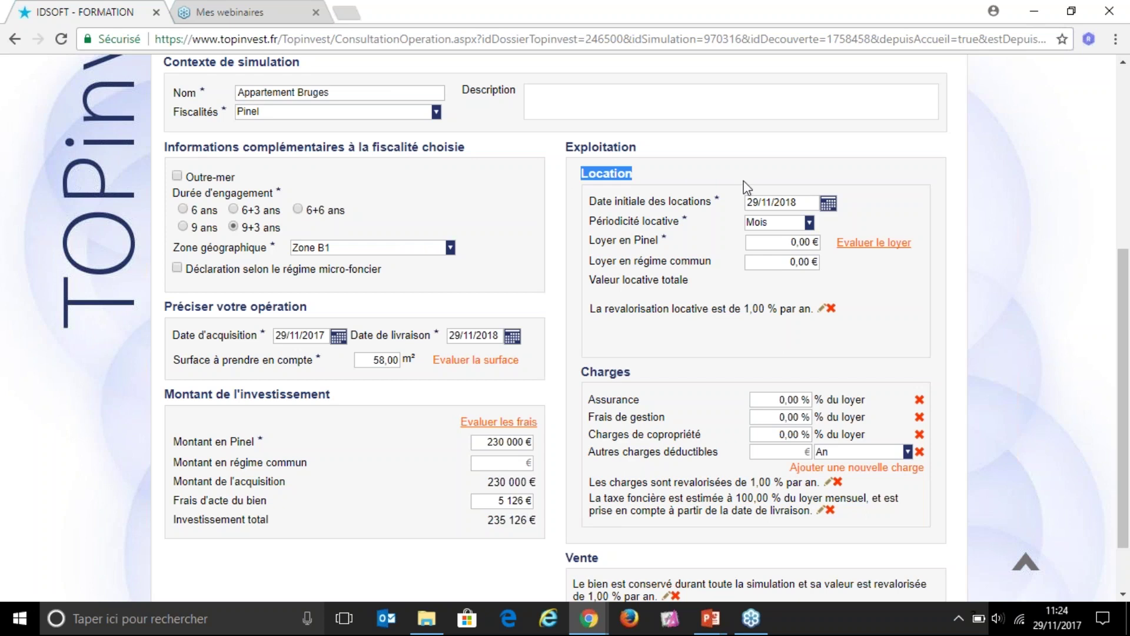
{"action": "triple_click", "coordinate": [787, 203]}
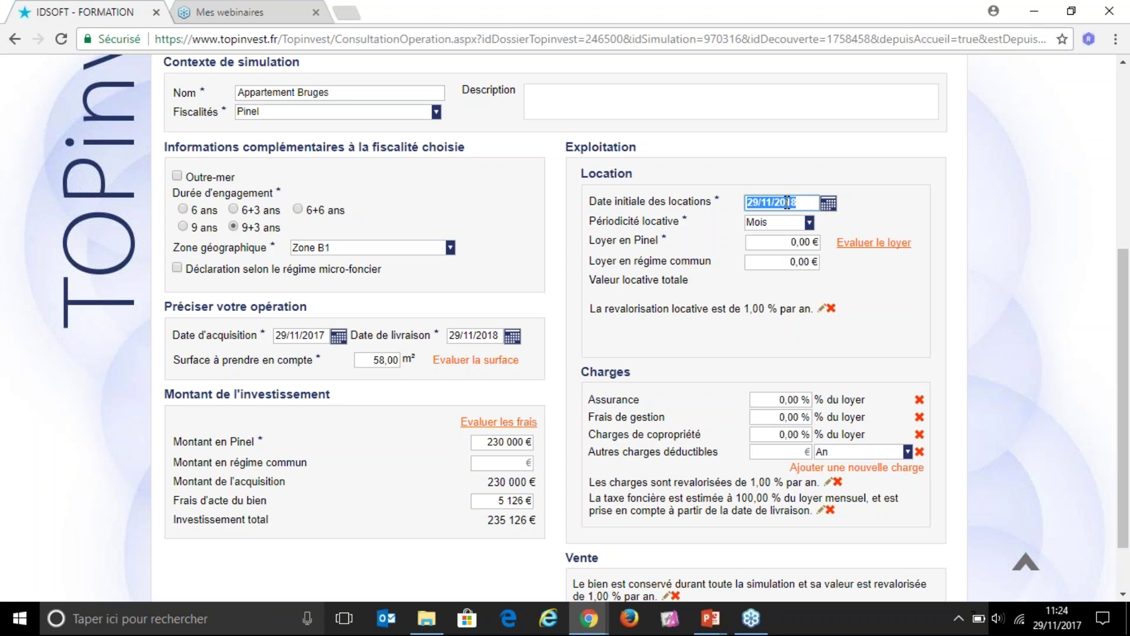
{"action": "type", "text": "01/12/2018"}
{"action": "key", "text": "Tab"}
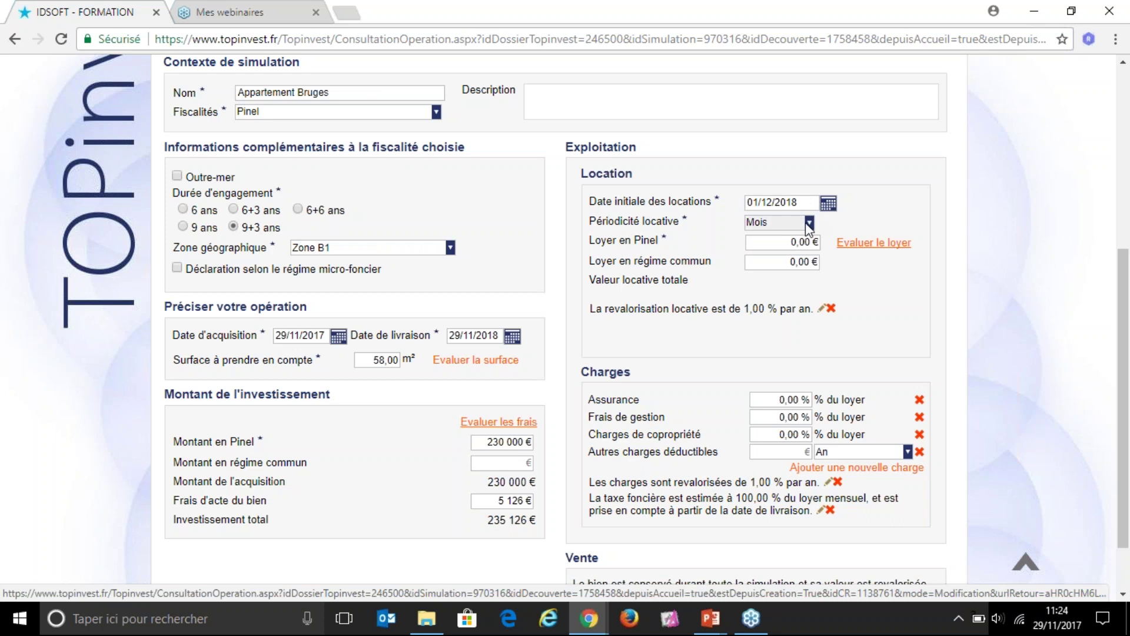
{"action": "left_click", "coordinate": [809, 224]}
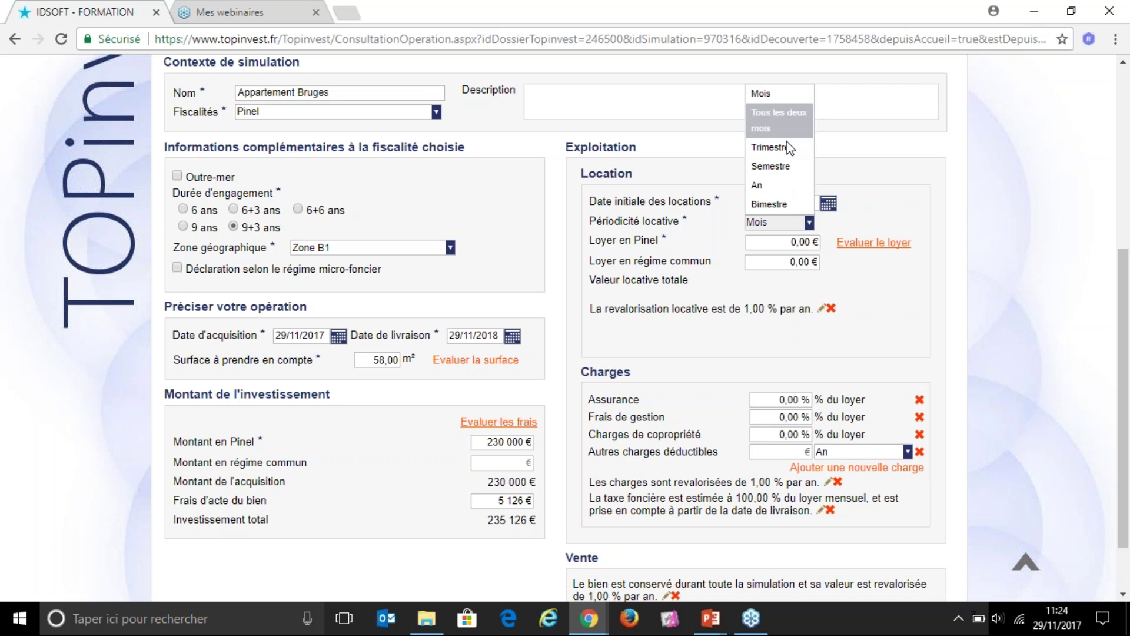
{"action": "left_click", "coordinate": [787, 99]}
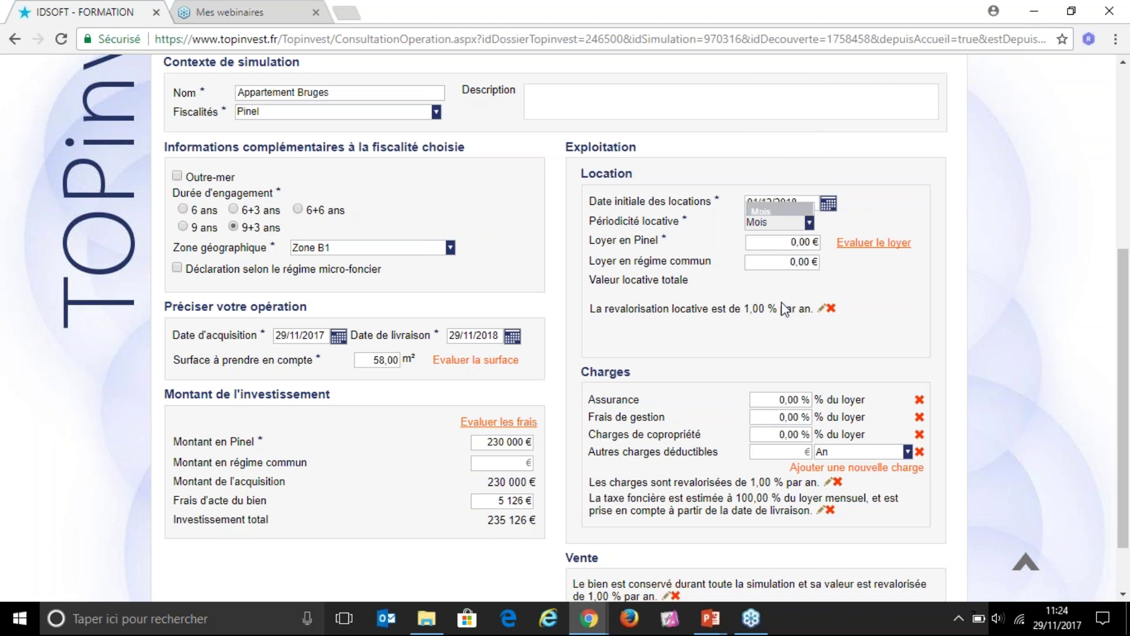
Step: Replace the estimated 601,58 € Pinel rent with 590 €, leaving common-regime rent at 0,00 €
{"action": "left_click", "coordinate": [781, 243]}
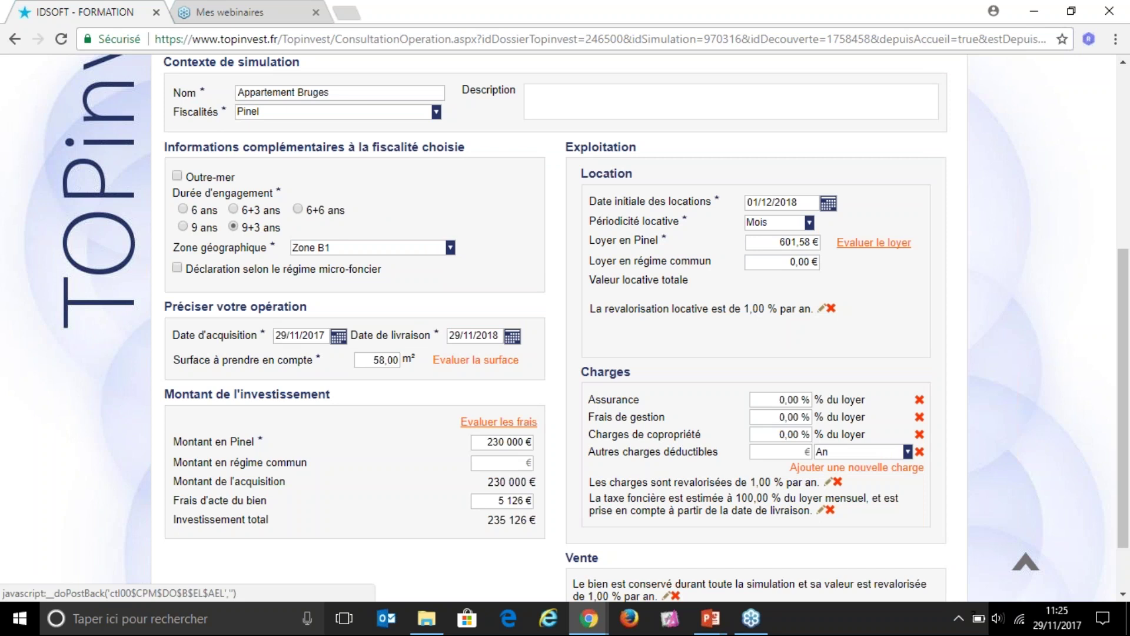
{"action": "left_click", "coordinate": [771, 242]}
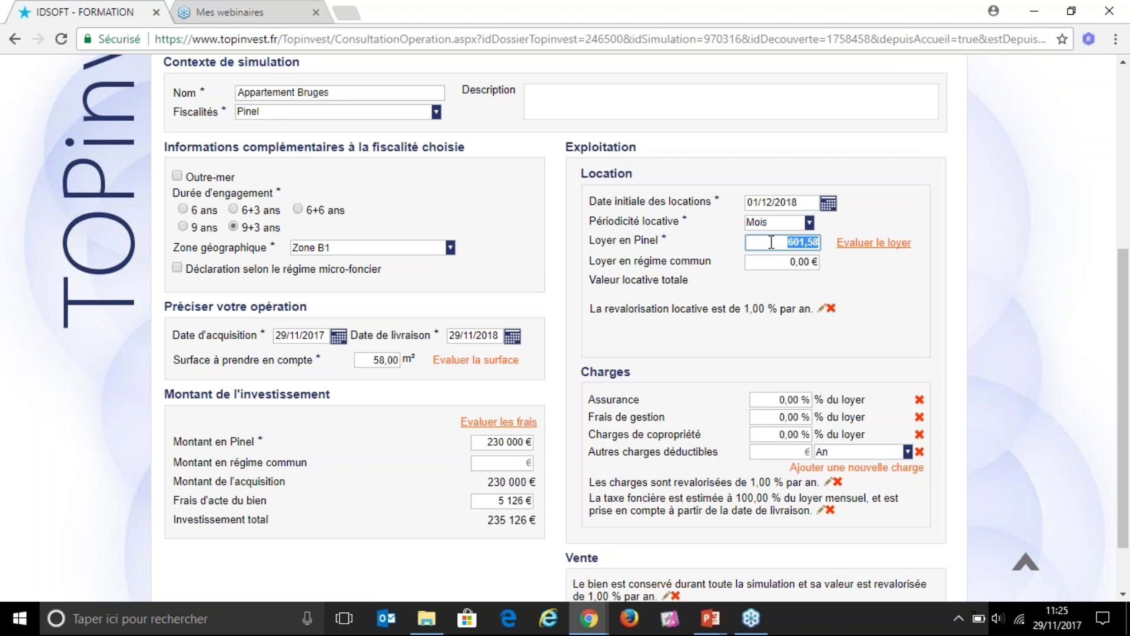
{"action": "type", "text": "590"}
{"action": "key", "text": "Tab"}
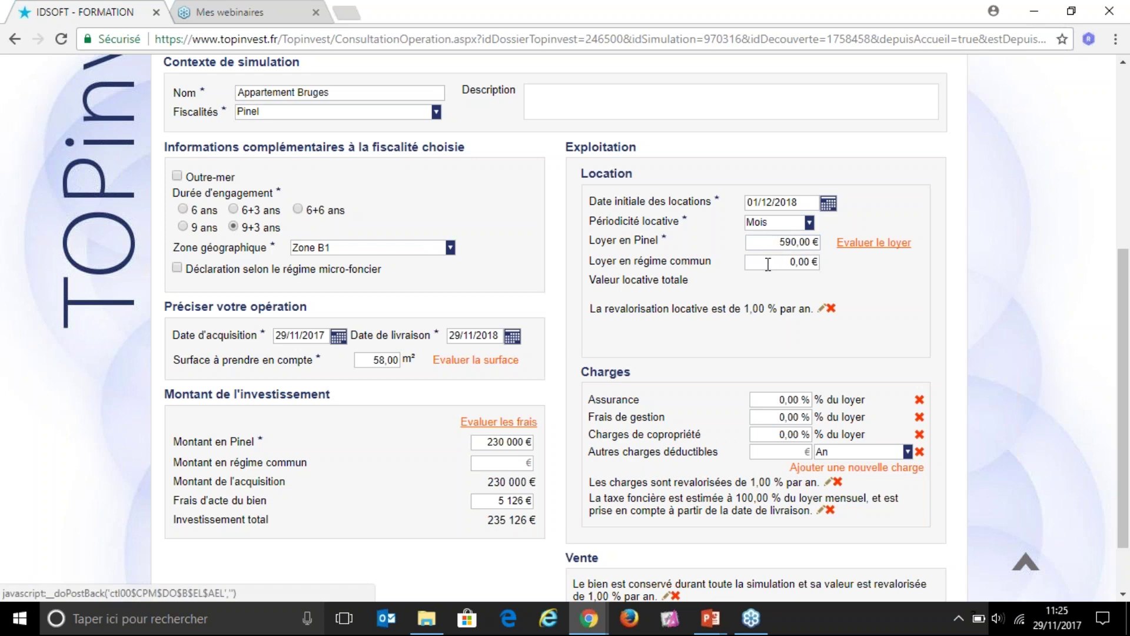
{"action": "left_click", "coordinate": [767, 262]}
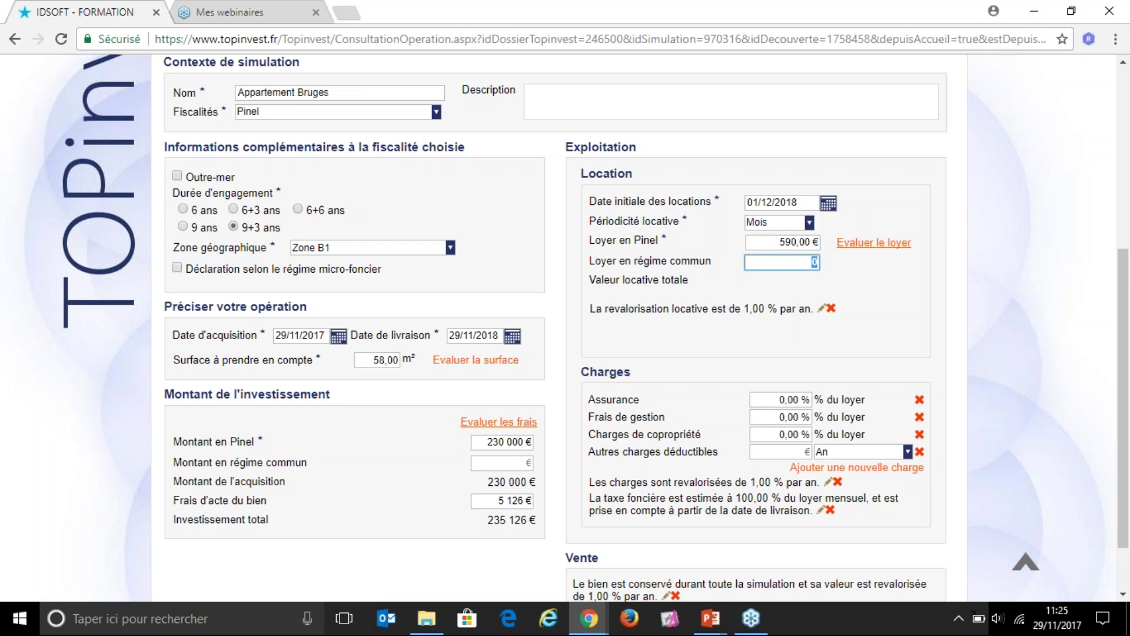
{"action": "left_click_drag", "start_coordinate": [682, 308], "coordinate": [591, 308]}
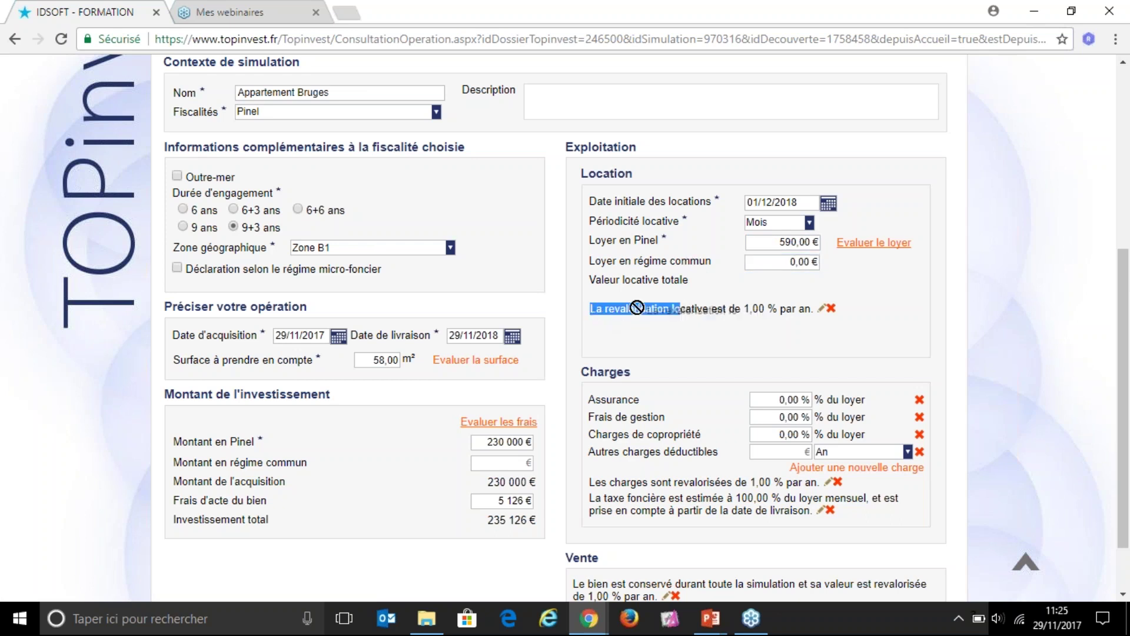
{"action": "left_click", "coordinate": [822, 310]}
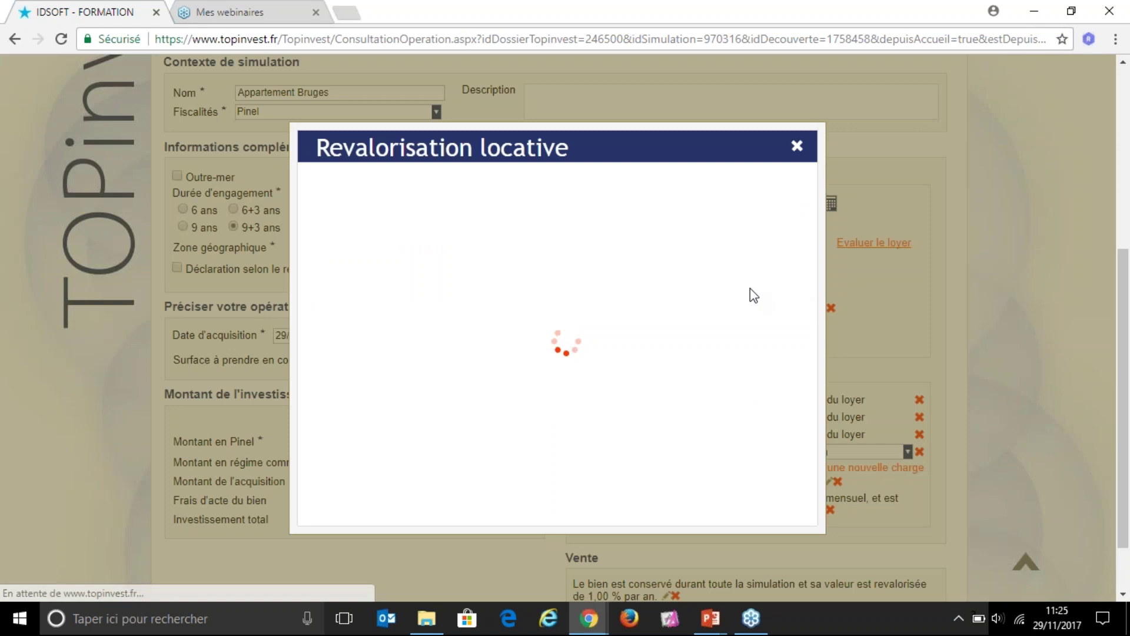
{"action": "left_click", "coordinate": [372, 188]}
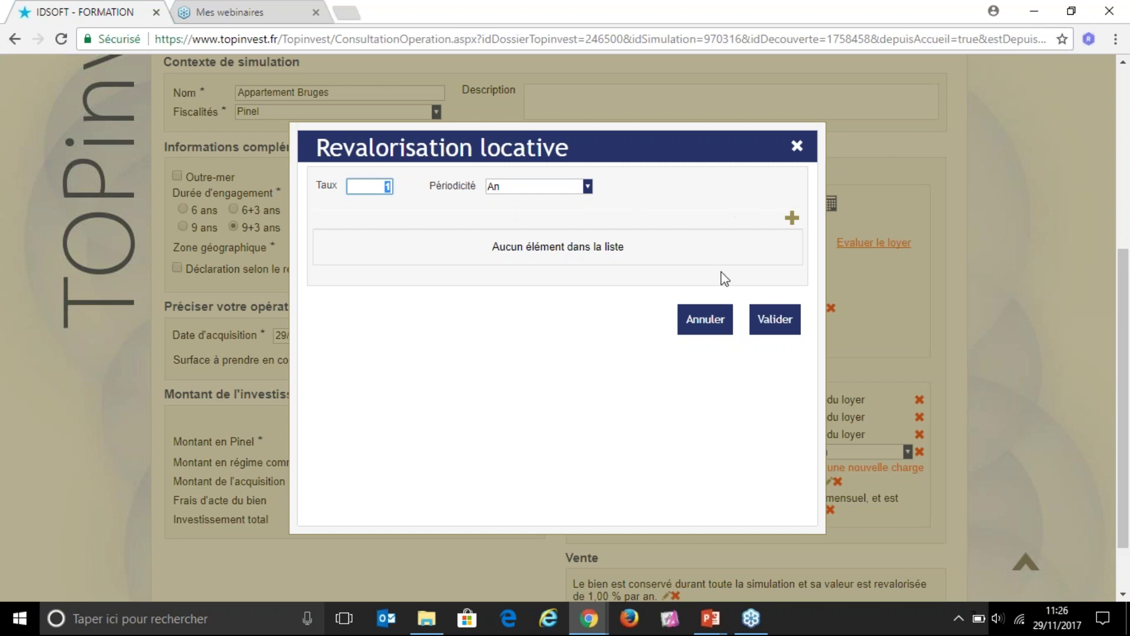
{"action": "left_click", "coordinate": [775, 320]}
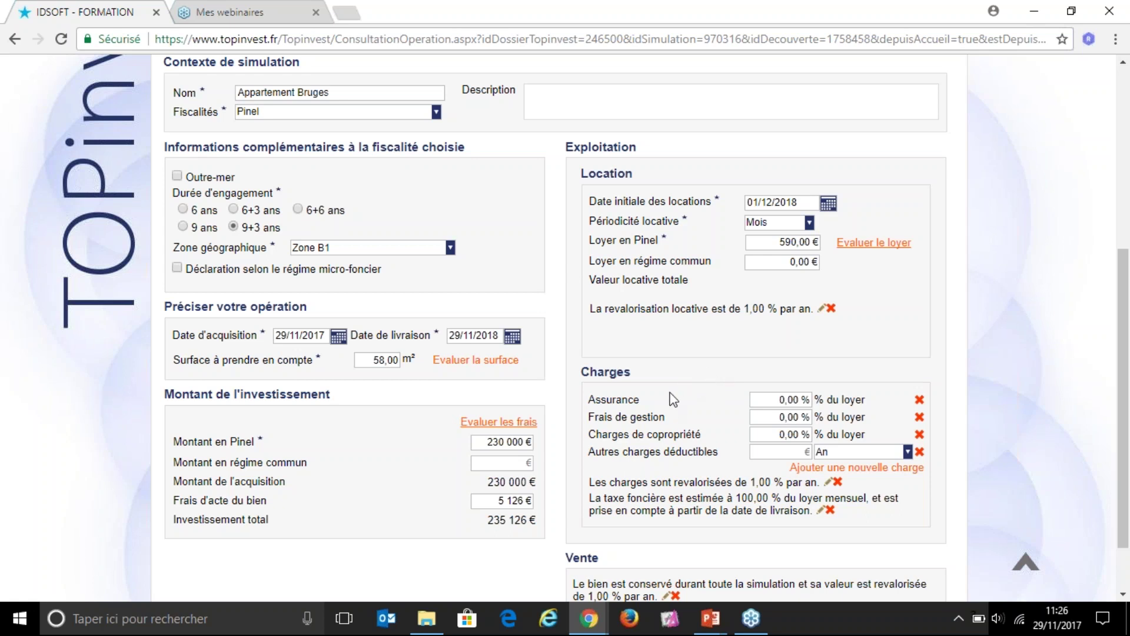
{"action": "left_click", "coordinate": [764, 404]}
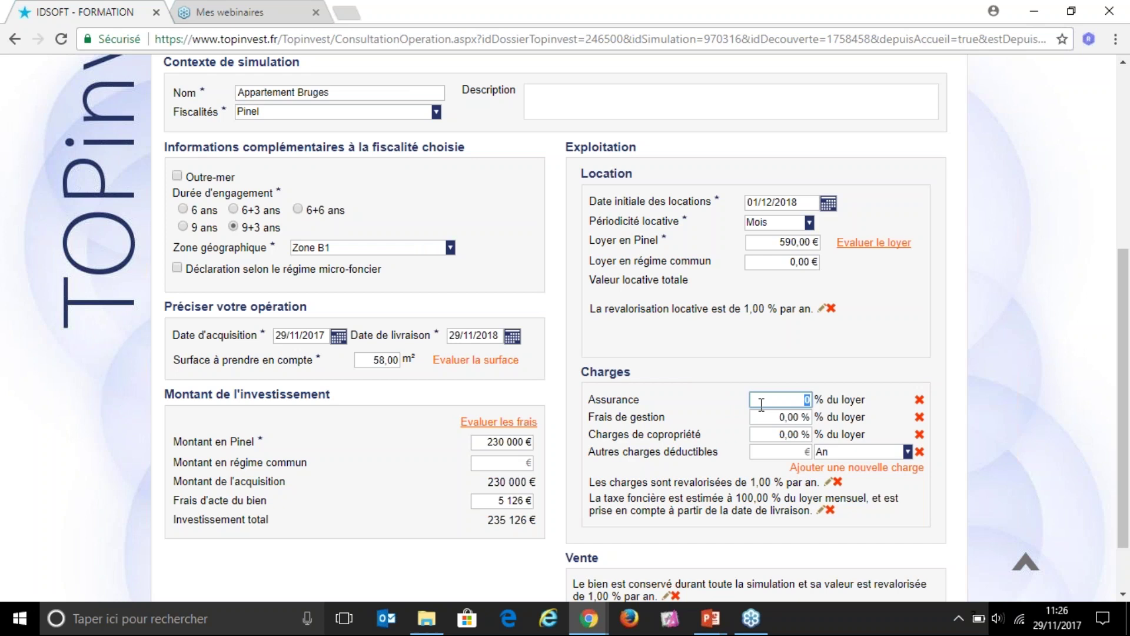
{"action": "type", "text": "4"}
{"action": "key", "text": "Tab"}
{"action": "type", "text": "5"}
{"action": "key", "text": "Tab"}
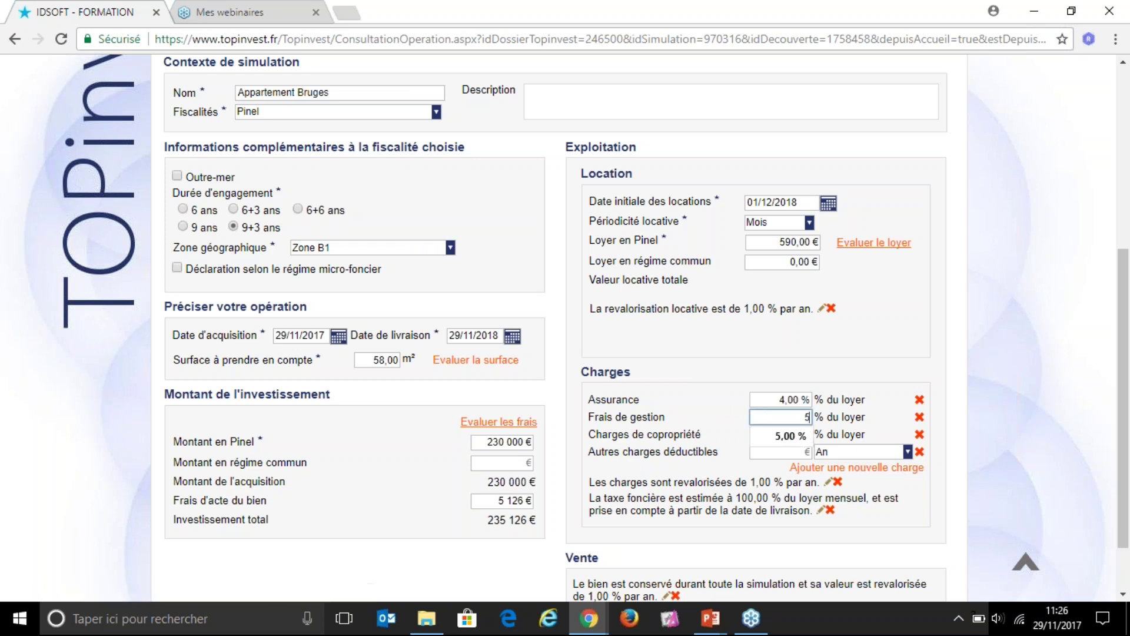
{"action": "type", "text": "4"}
{"action": "key", "text": "Tab"}
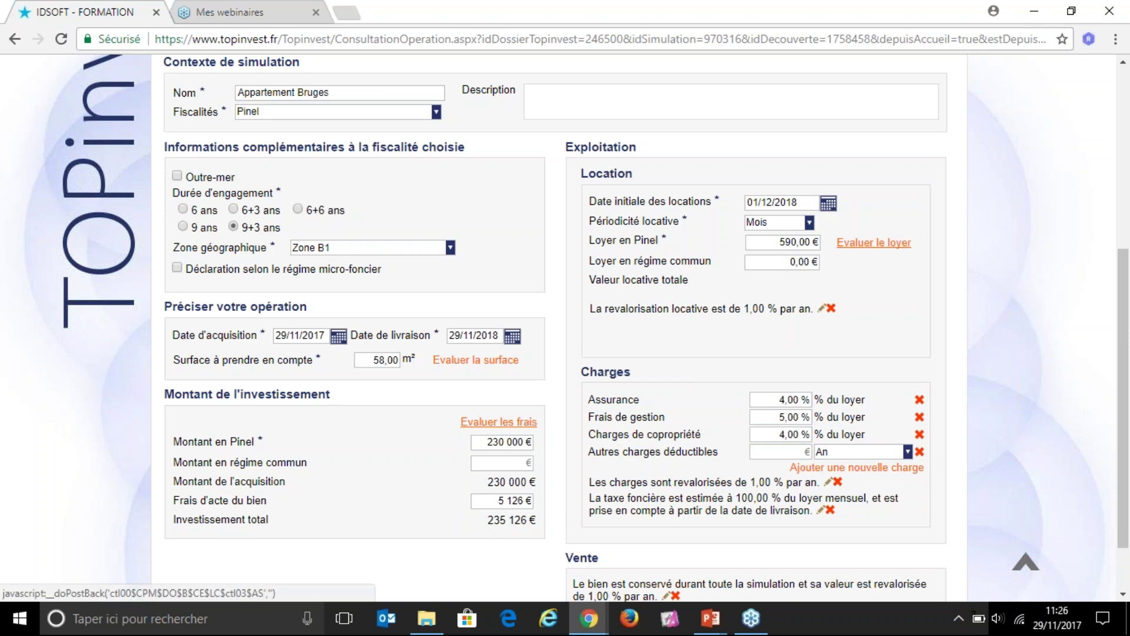
{"action": "left_click_drag", "start_coordinate": [591, 482], "coordinate": [815, 481]}
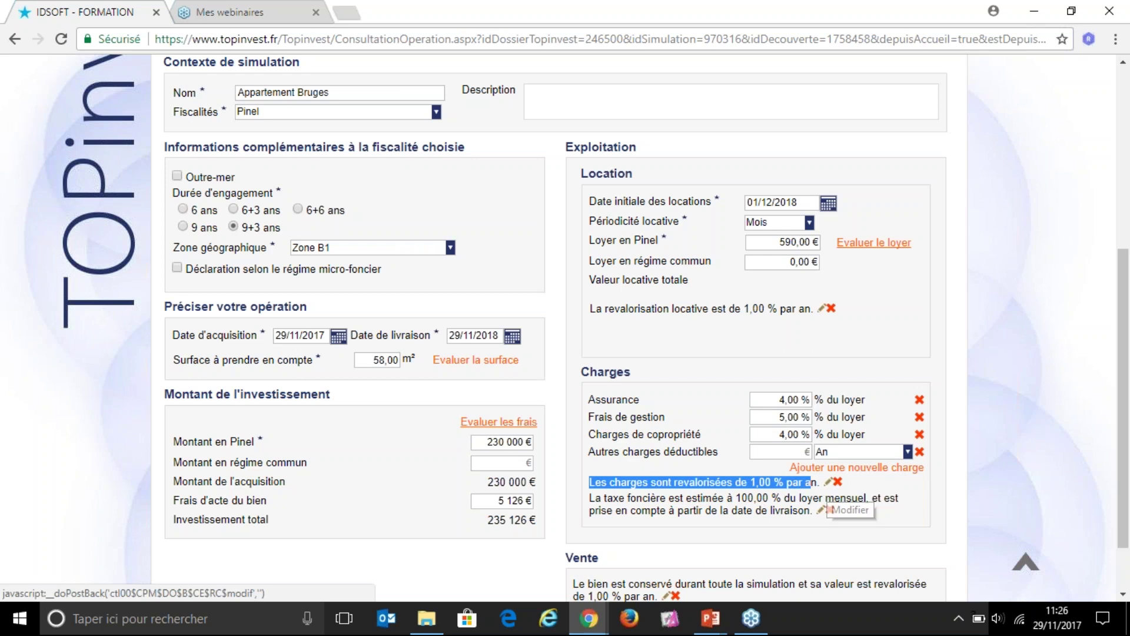
{"action": "left_click", "coordinate": [591, 499]}
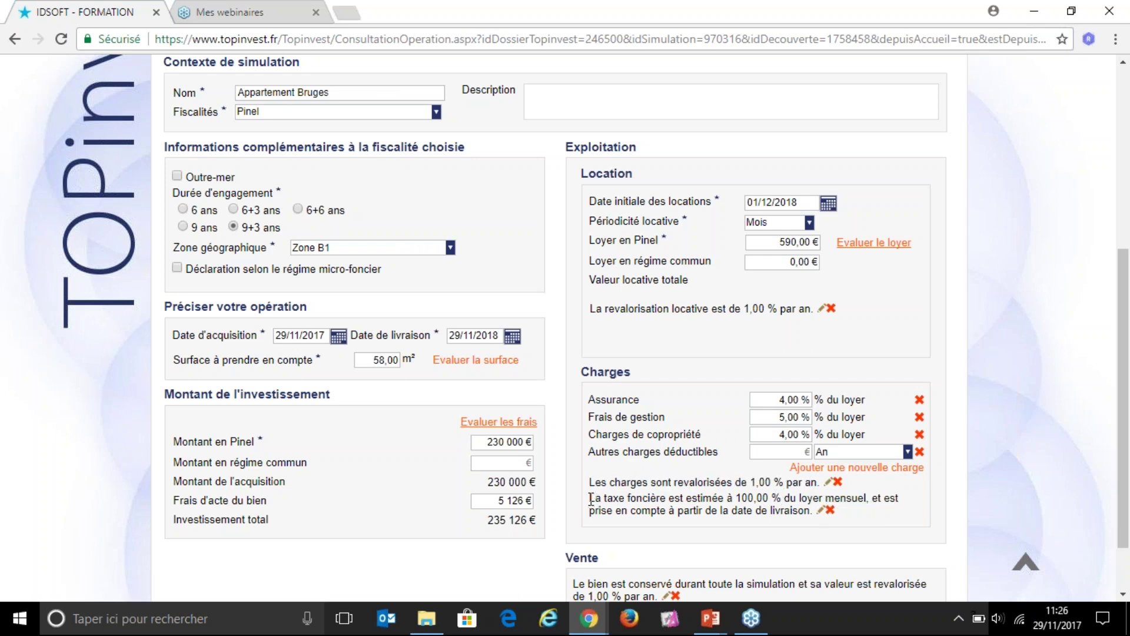
{"action": "left_click_drag", "start_coordinate": [591, 499], "coordinate": [821, 521]}
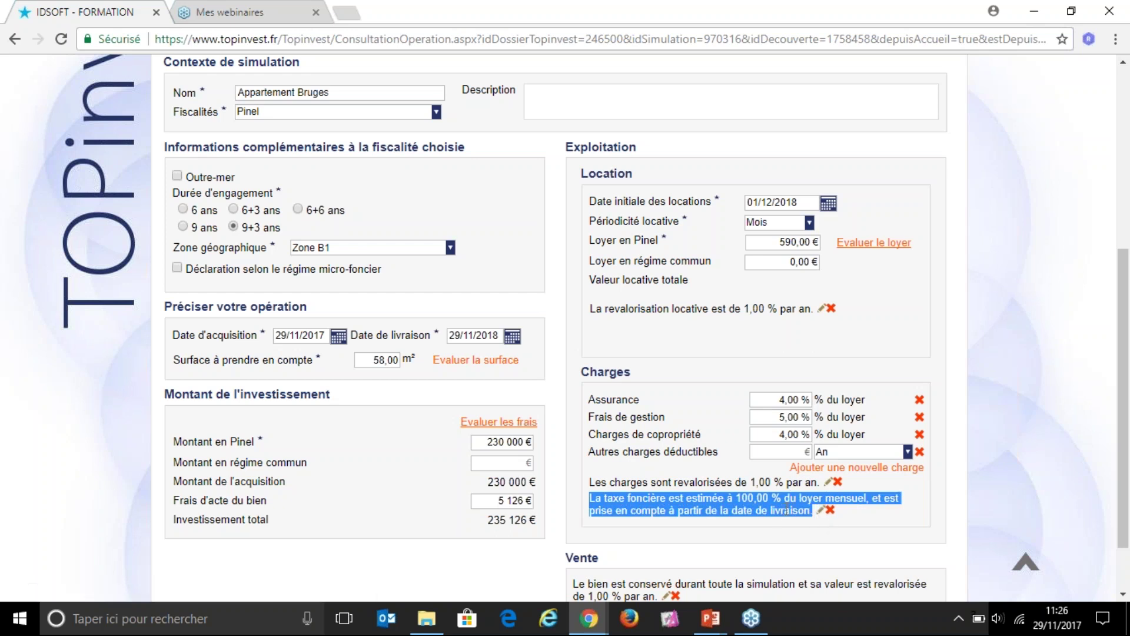
Step: Open the property tax settings, try a fixed euro amount, then return to percentage of rent
{"action": "left_click", "coordinate": [757, 510]}
{"action": "left_click", "coordinate": [822, 511]}
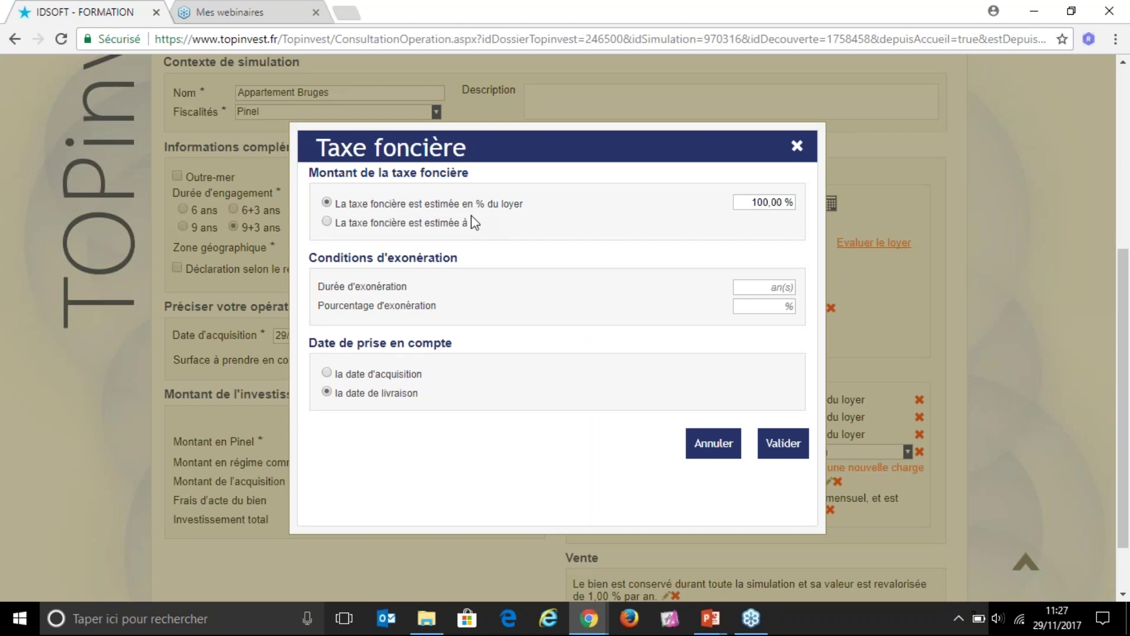
{"action": "left_click", "coordinate": [327, 222]}
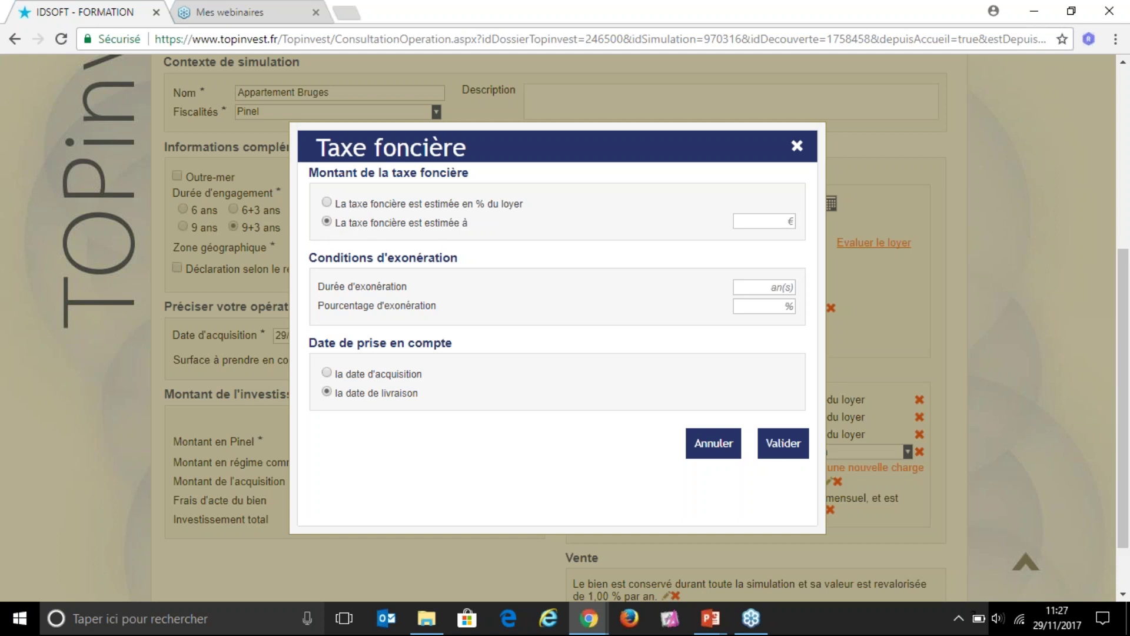
{"action": "left_click", "coordinate": [765, 224]}
{"action": "left_click", "coordinate": [399, 205]}
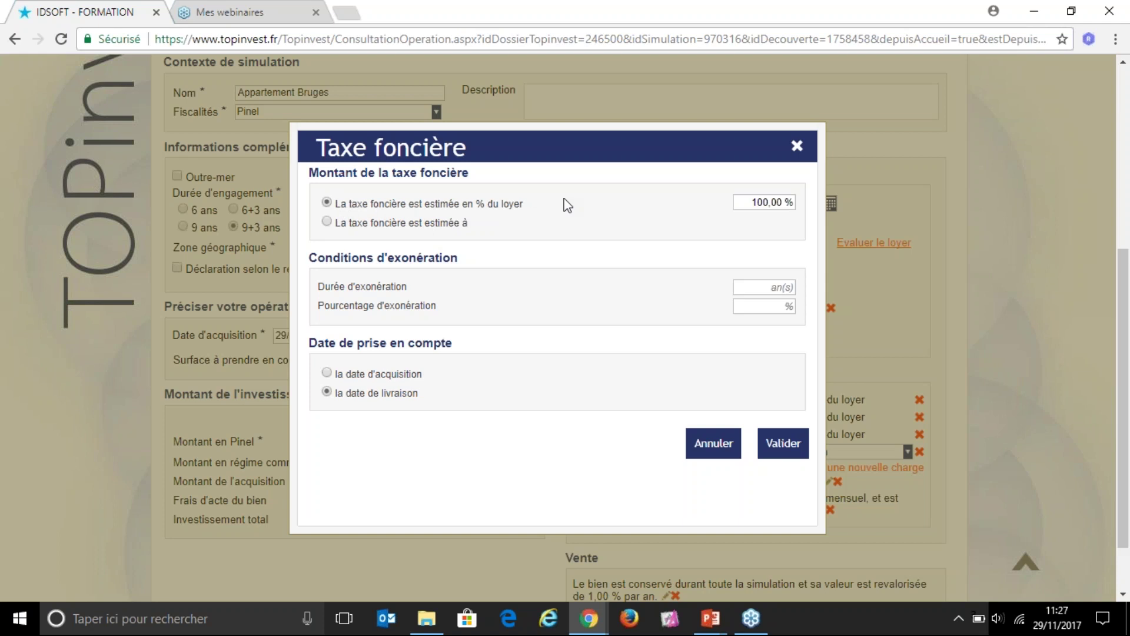
Step: Enter 120 % of rent with a 2-year, 45 % exemption counted from delivery
{"action": "left_click", "coordinate": [747, 202]}
{"action": "type", "text": "120"}
{"action": "key", "text": "Tab"}
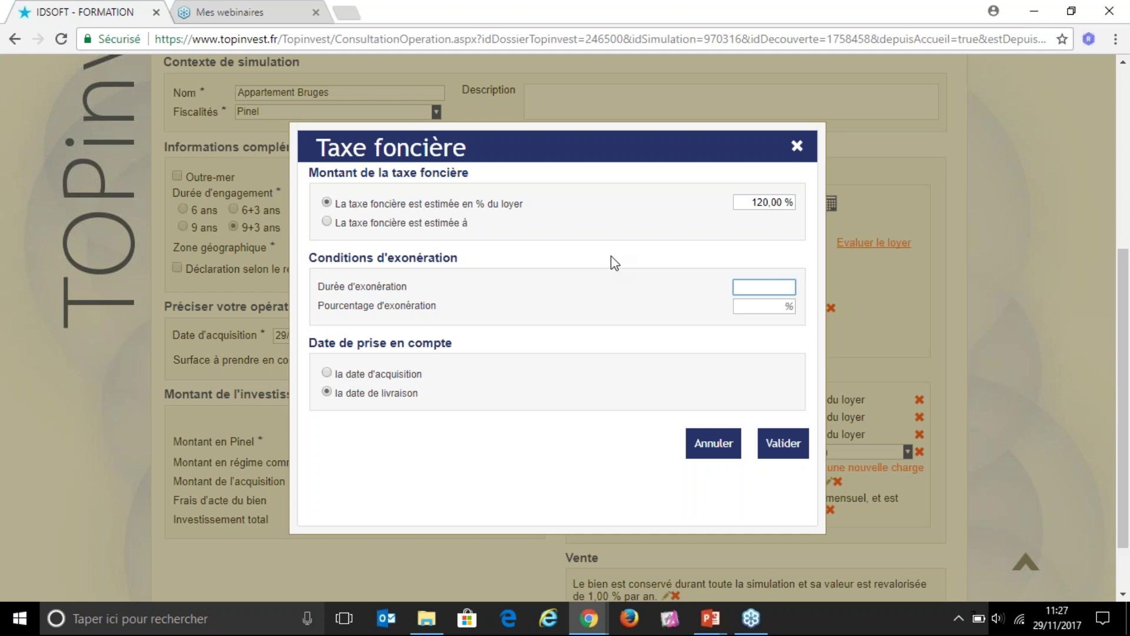
{"action": "type", "text": "2"}
{"action": "key", "text": "Tab"}
{"action": "type", "text": "45"}
{"action": "key", "text": "Tab"}
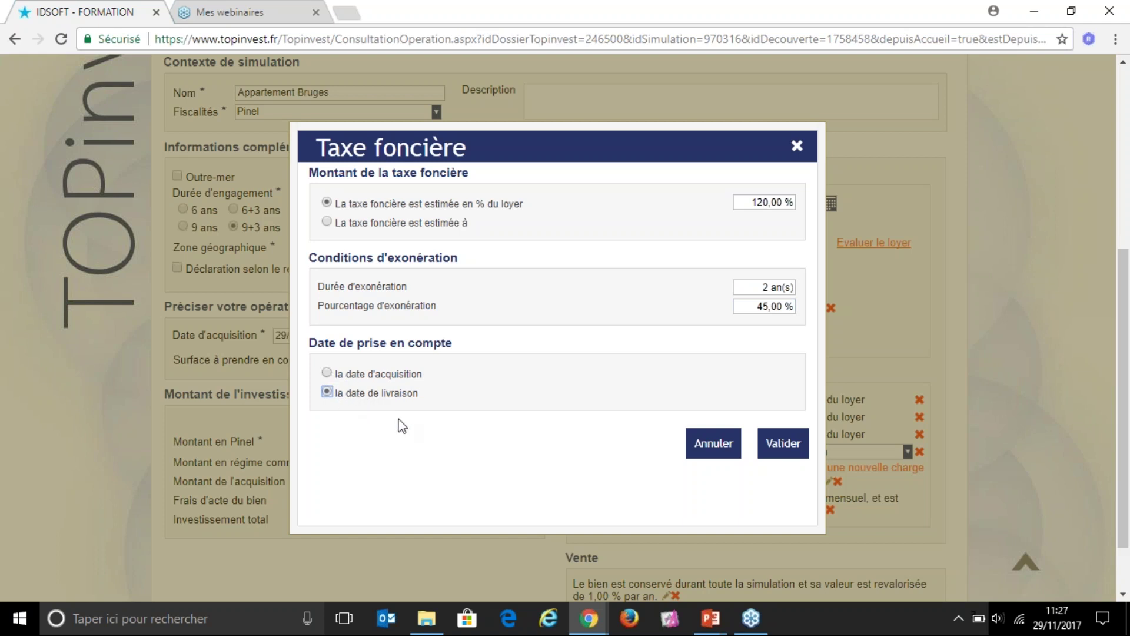
Step: Apply the property tax settings and check the charges sentence now stating 120,00 % with a 45,00 % exemption
{"action": "left_click", "coordinate": [787, 450]}
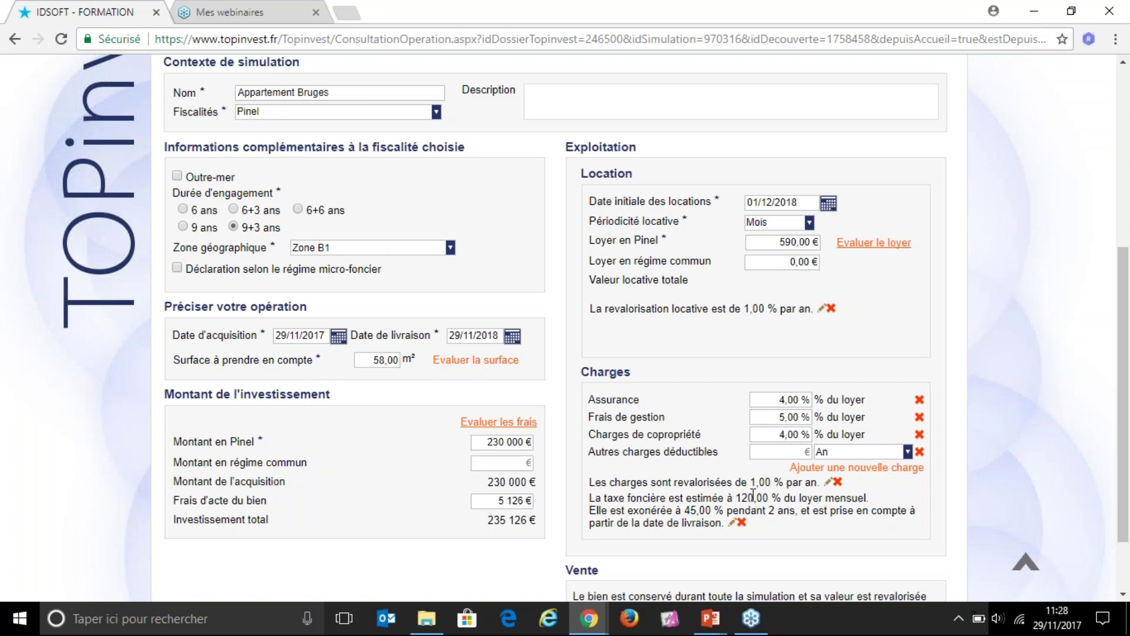
{"action": "left_click_drag", "start_coordinate": [590, 498], "coordinate": [841, 518]}
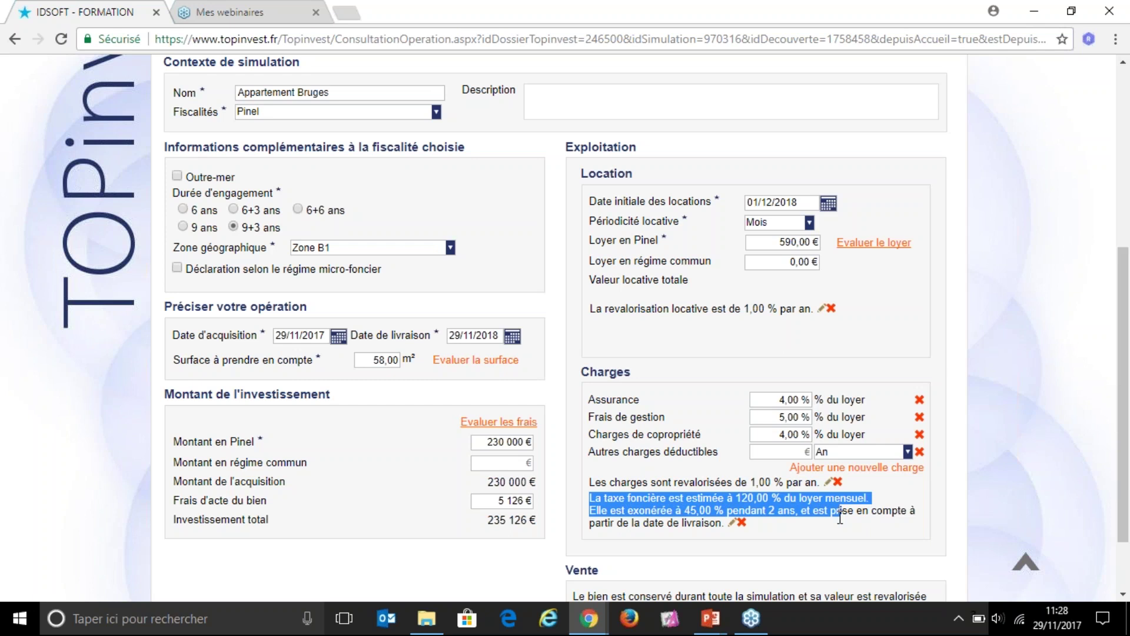
{"action": "left_click", "coordinate": [794, 559]}
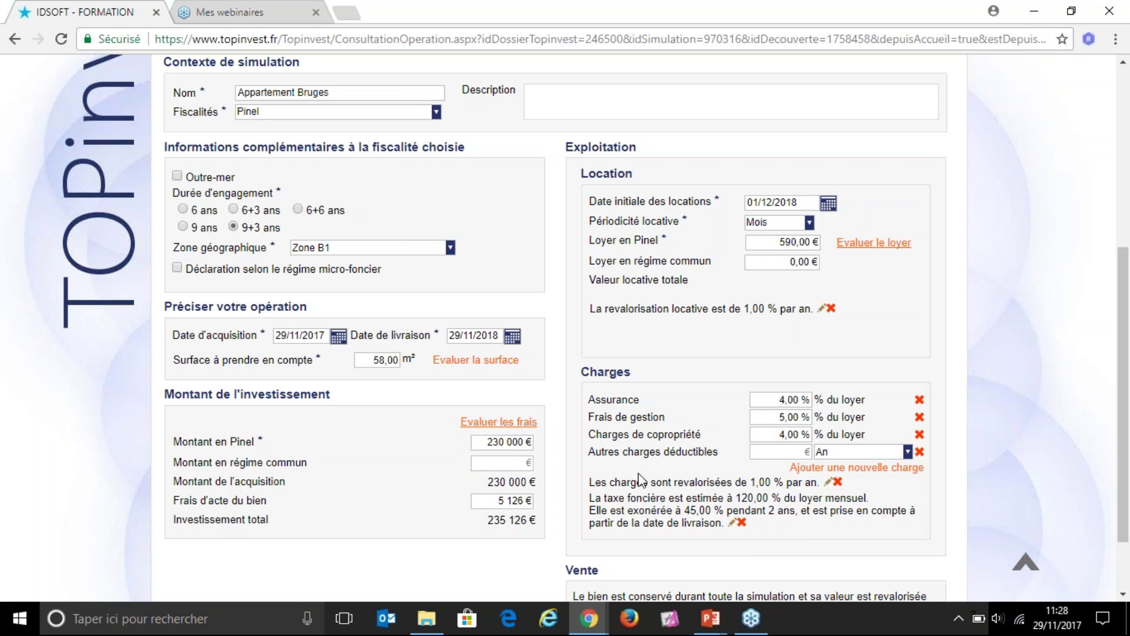
Step: Scroll down to the Vente section and bring up its sale conditions
{"action": "scroll", "coordinate": [637, 474], "scroll_direction": "down", "scroll_amount": 2}
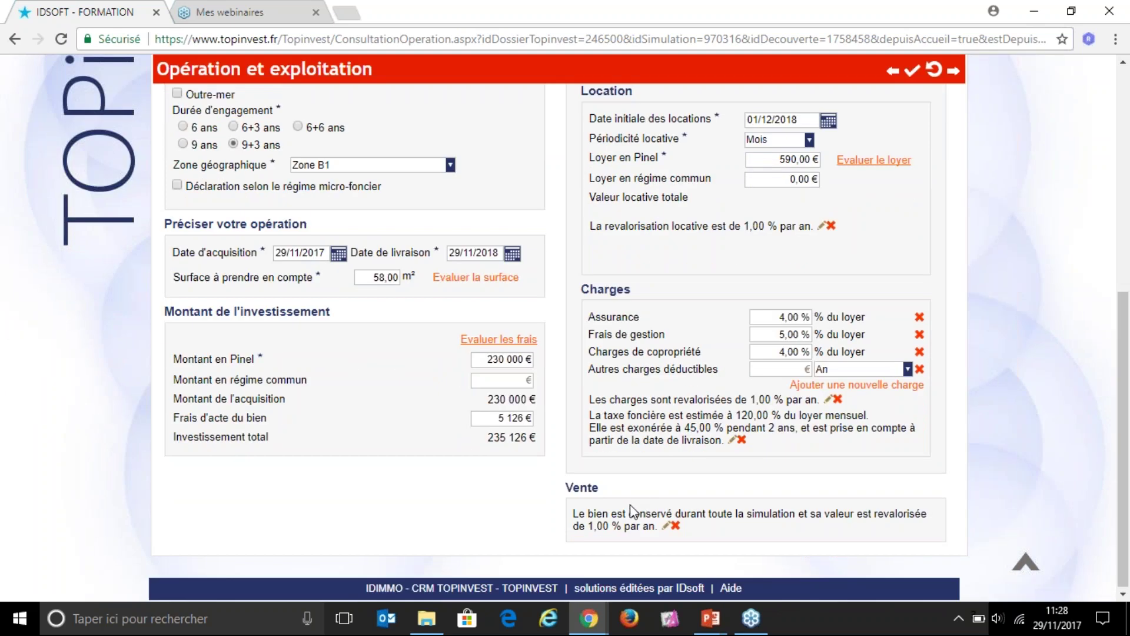
{"action": "left_click_drag", "start_coordinate": [567, 487], "coordinate": [601, 488]}
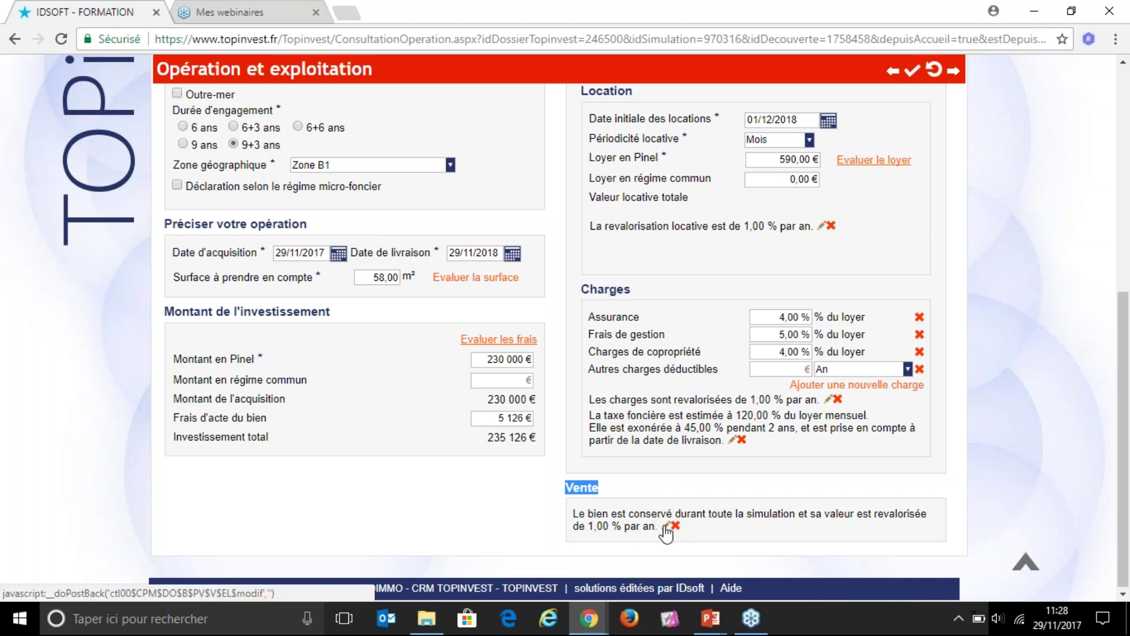
{"action": "left_click", "coordinate": [667, 526]}
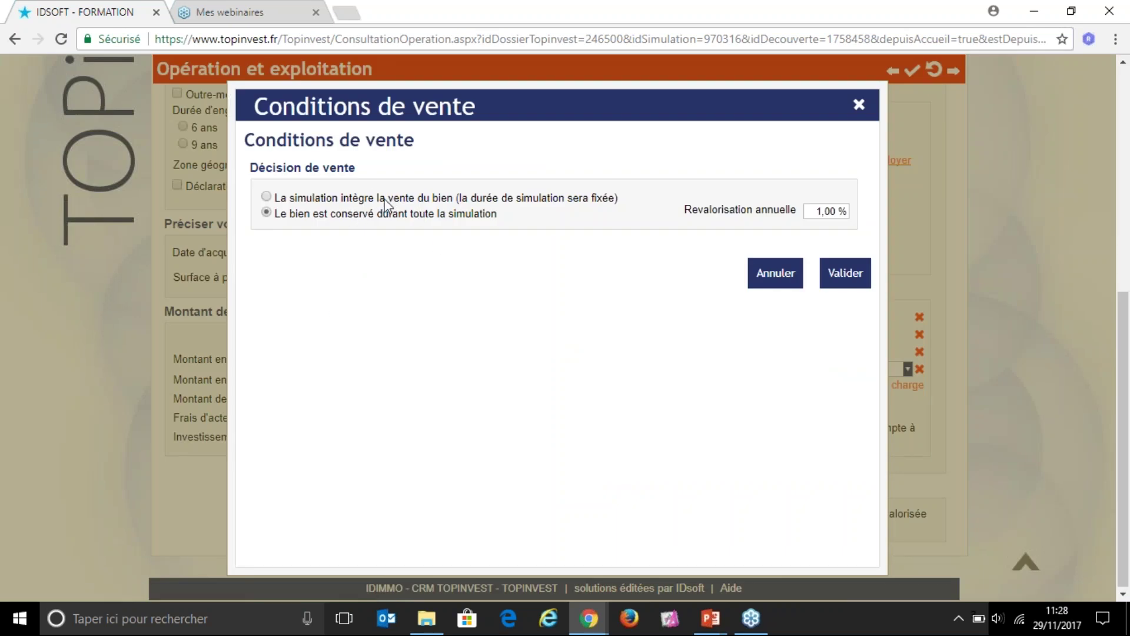
Step: Explore the sale options: specific date, end of commitment, known price, capital gain, global revaluation
{"action": "left_click", "coordinate": [267, 197]}
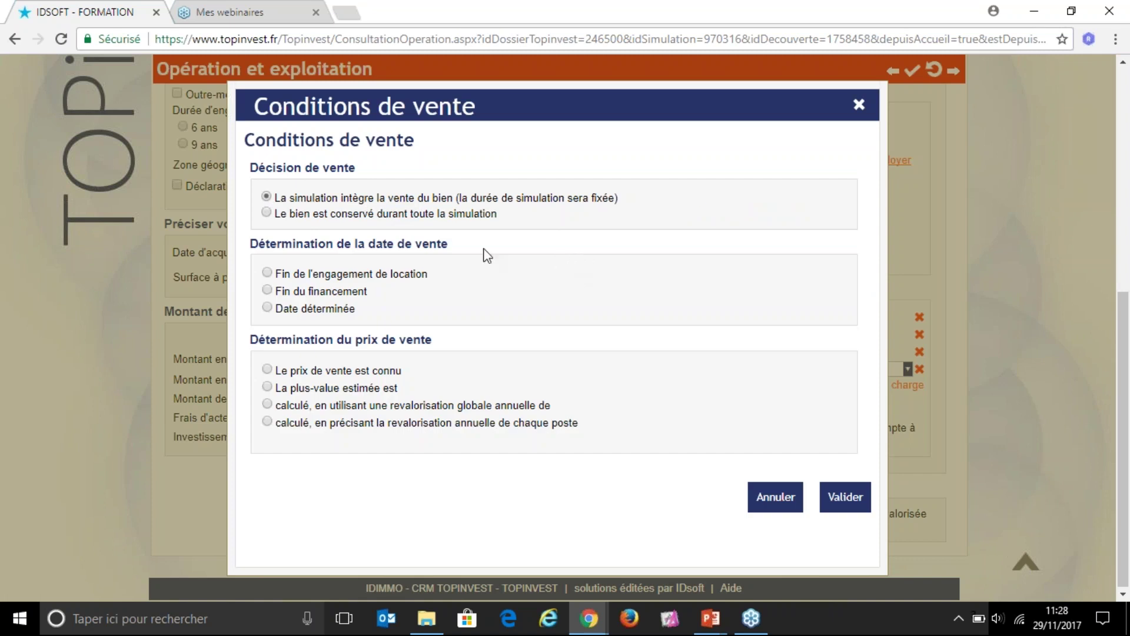
{"action": "left_click_drag", "start_coordinate": [253, 243], "coordinate": [468, 251]}
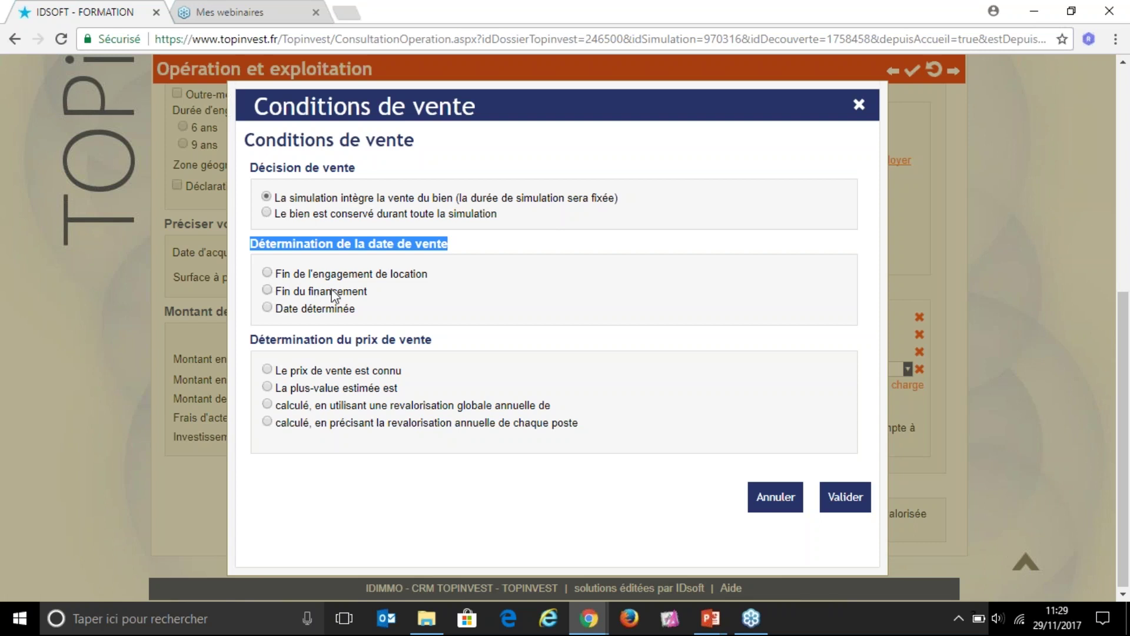
{"action": "left_click", "coordinate": [268, 308]}
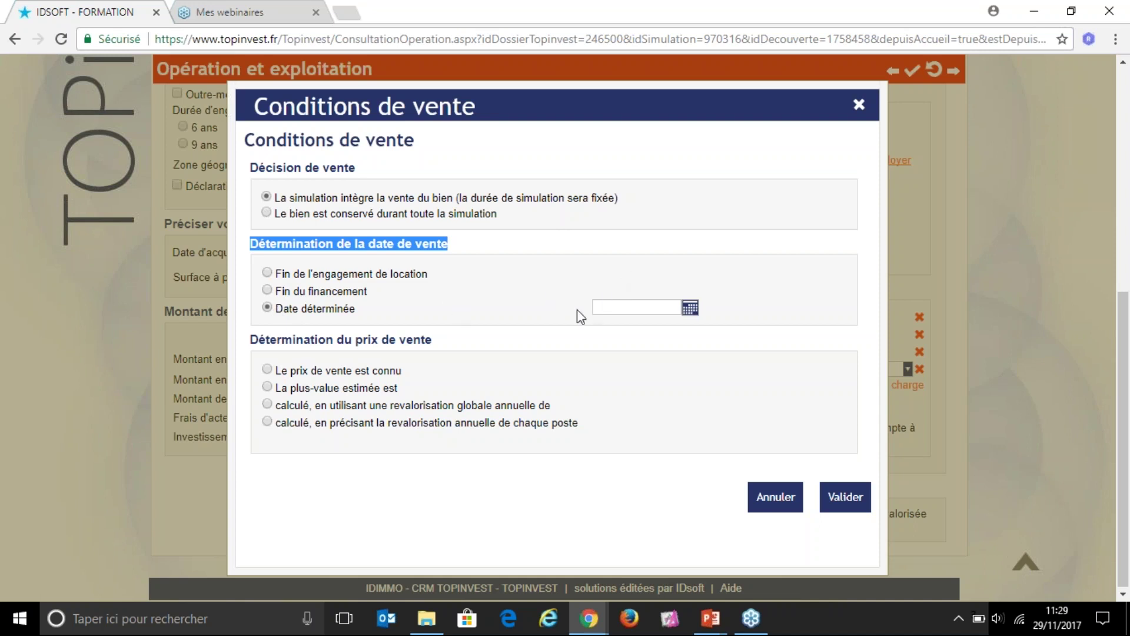
{"action": "left_click", "coordinate": [601, 308]}
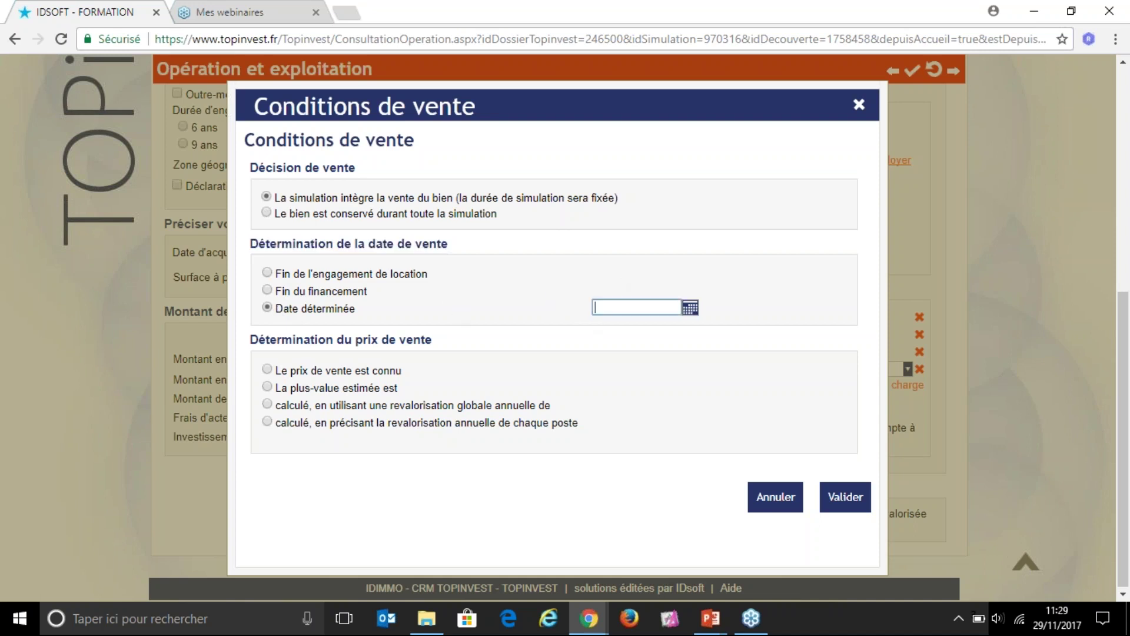
{"action": "left_click", "coordinate": [327, 280]}
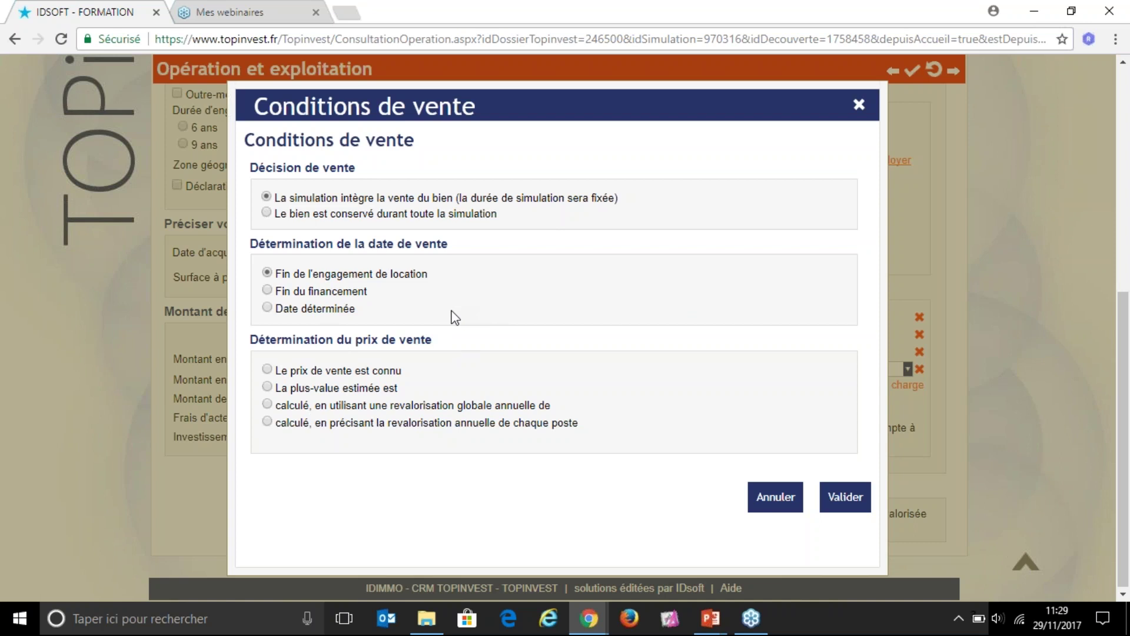
{"action": "left_click", "coordinate": [267, 369]}
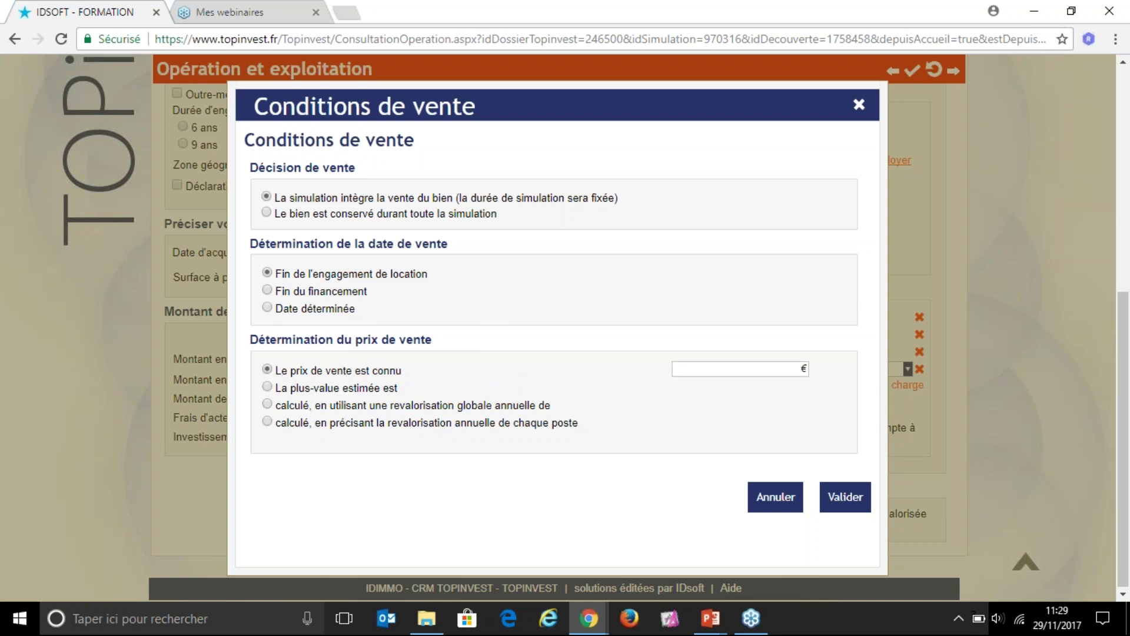
{"action": "left_click", "coordinate": [775, 370]}
{"action": "left_click", "coordinate": [267, 387]}
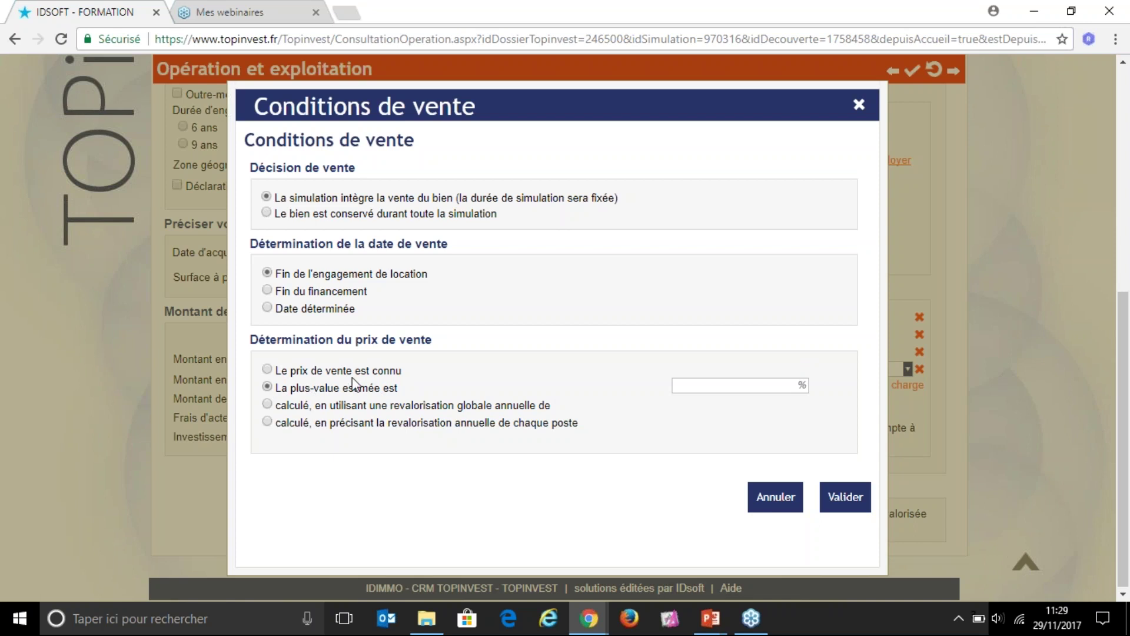
{"action": "left_click", "coordinate": [736, 386]}
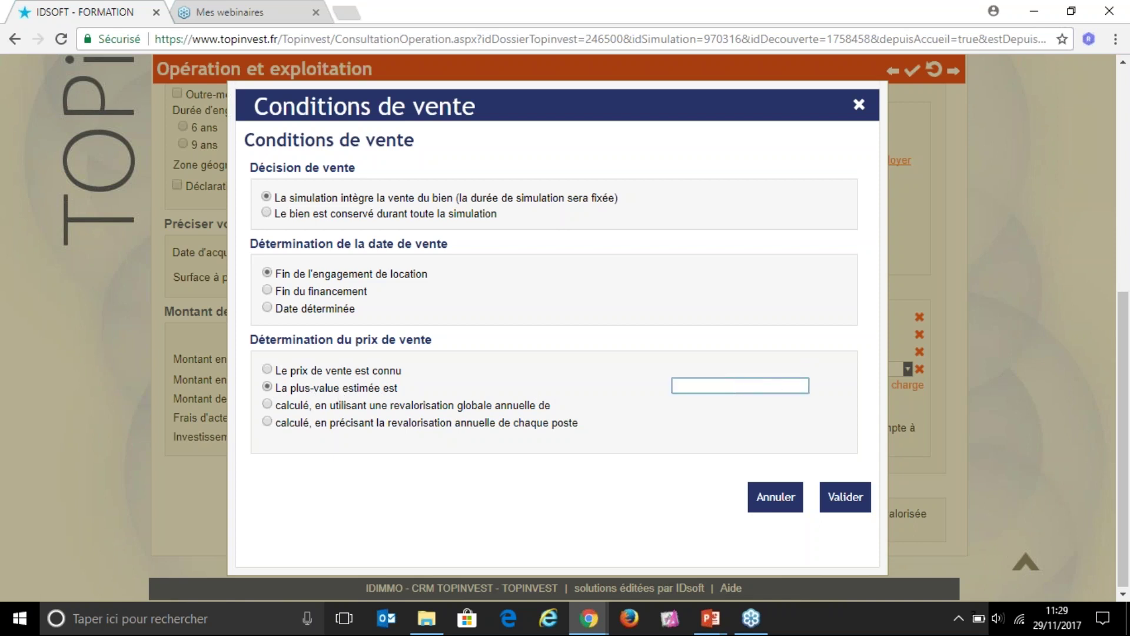
{"action": "left_click", "coordinate": [268, 406]}
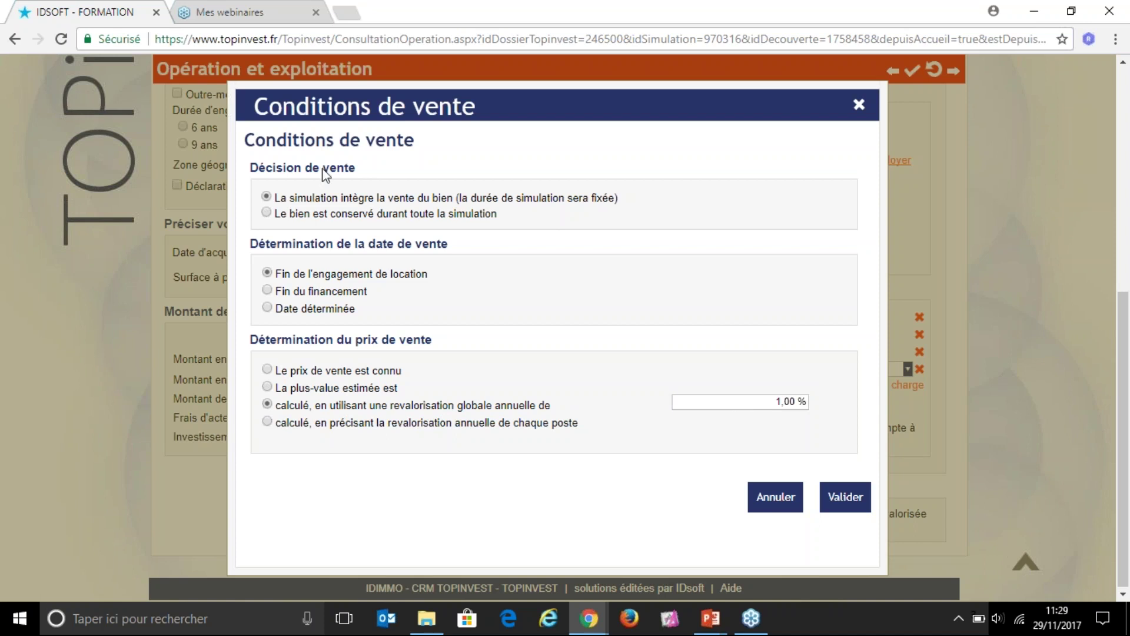
Step: Keep the property throughout the simulation at 1,00 % annual revaluation and confirm
{"action": "left_click", "coordinate": [266, 212]}
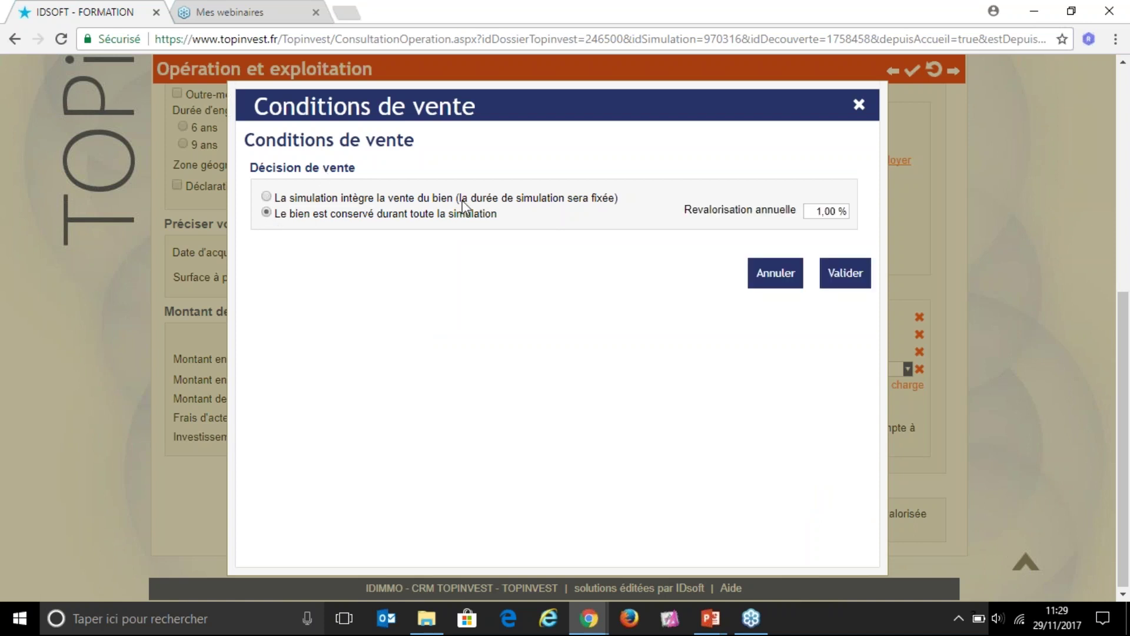
{"action": "left_click", "coordinate": [815, 212]}
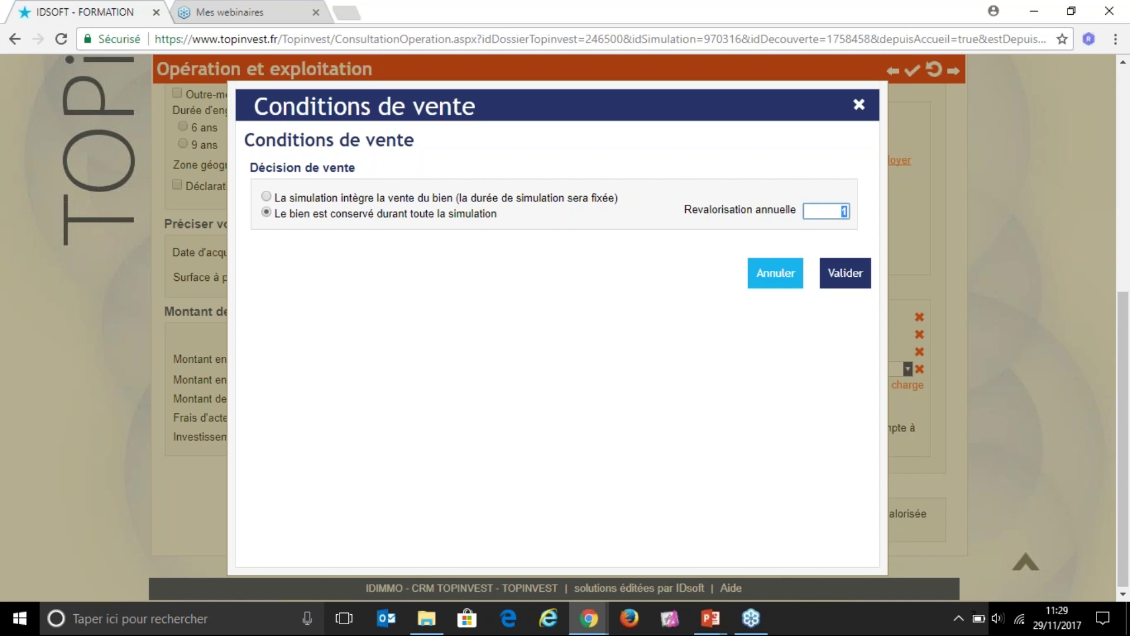
{"action": "left_click", "coordinate": [838, 280]}
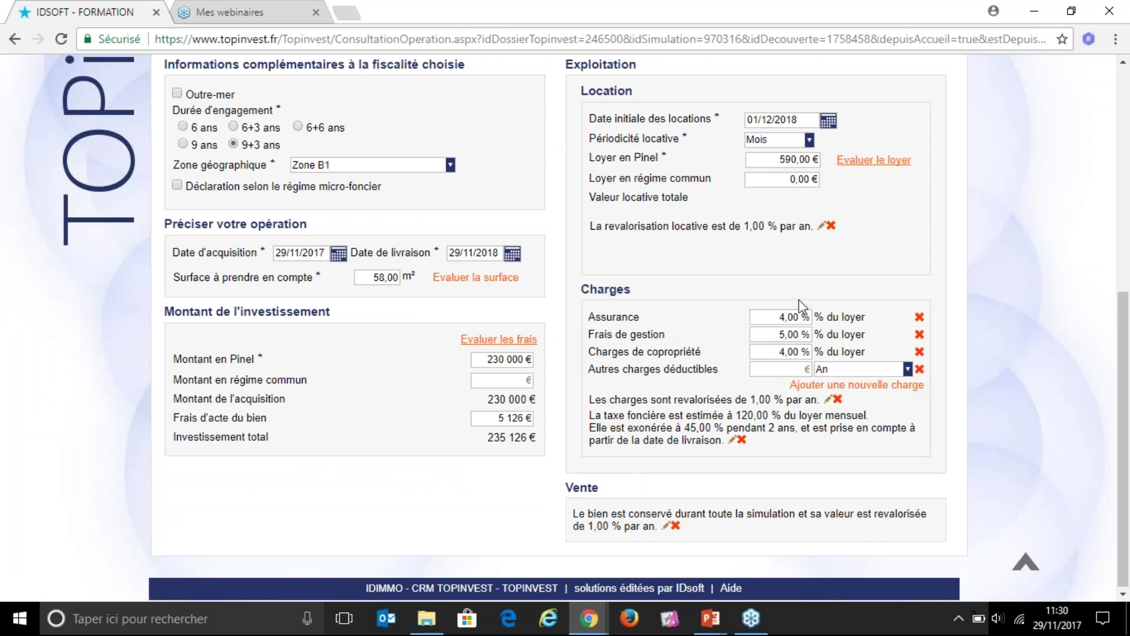
Step: Advance to Plan de financement, showing 235 126,00 € left to finance, and begin adding a financing line
{"action": "scroll", "coordinate": [800, 204], "scroll_direction": "up", "scroll_amount": 2}
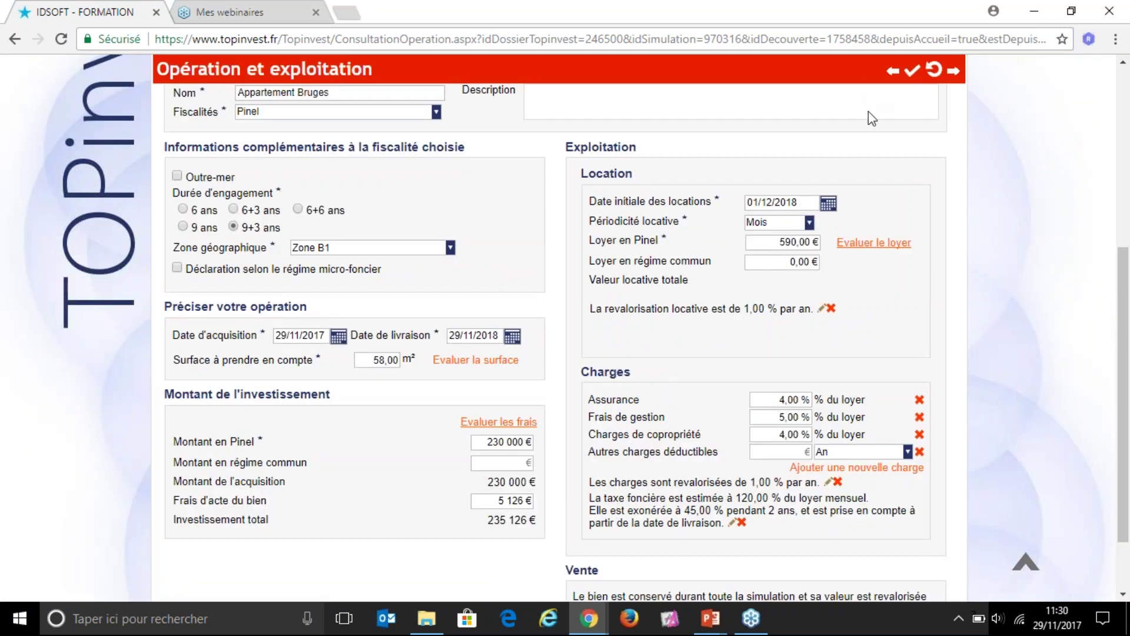
{"action": "scroll", "coordinate": [954, 93], "scroll_direction": "up", "scroll_amount": 2}
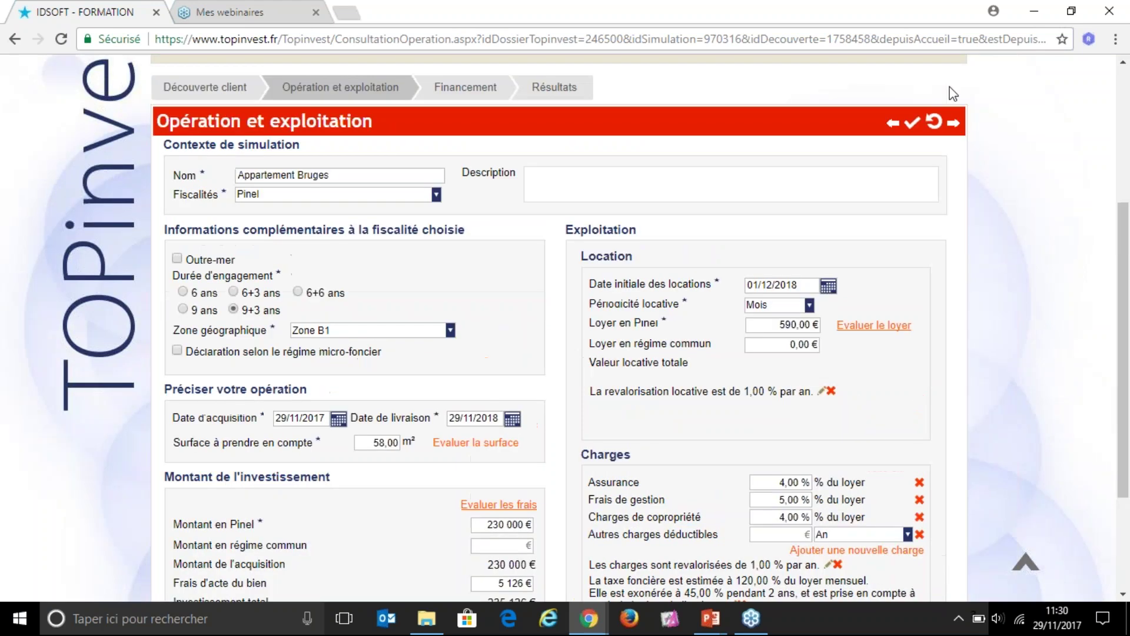
{"action": "left_click", "coordinate": [955, 126]}
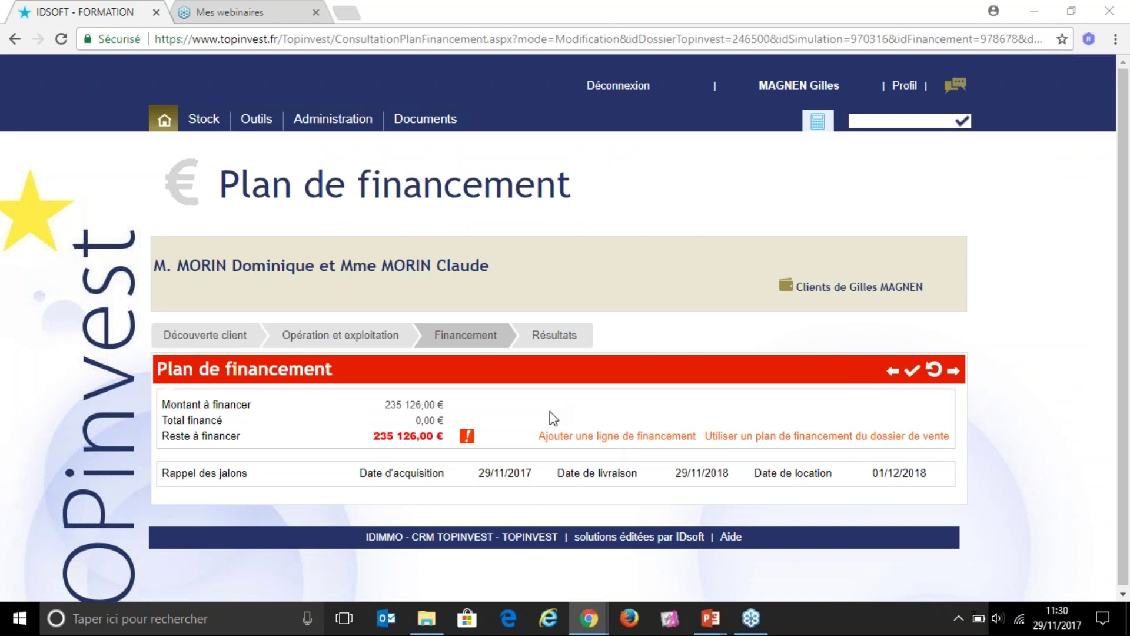
{"action": "left_click_drag", "start_coordinate": [162, 404], "coordinate": [257, 412]}
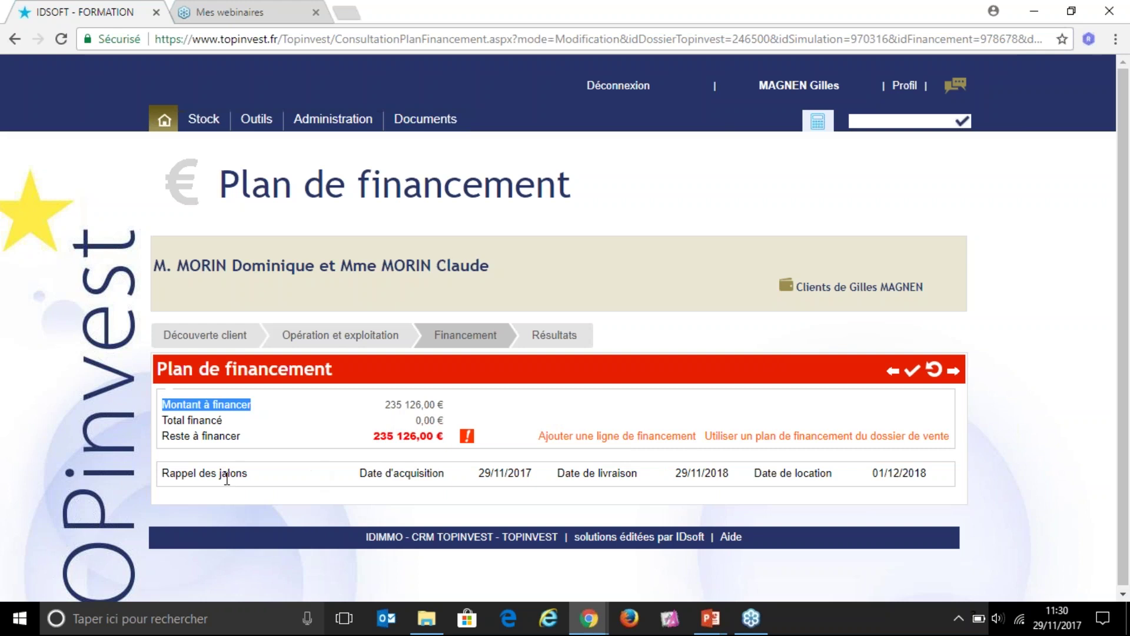
{"action": "left_click_drag", "start_coordinate": [358, 474], "coordinate": [448, 475]}
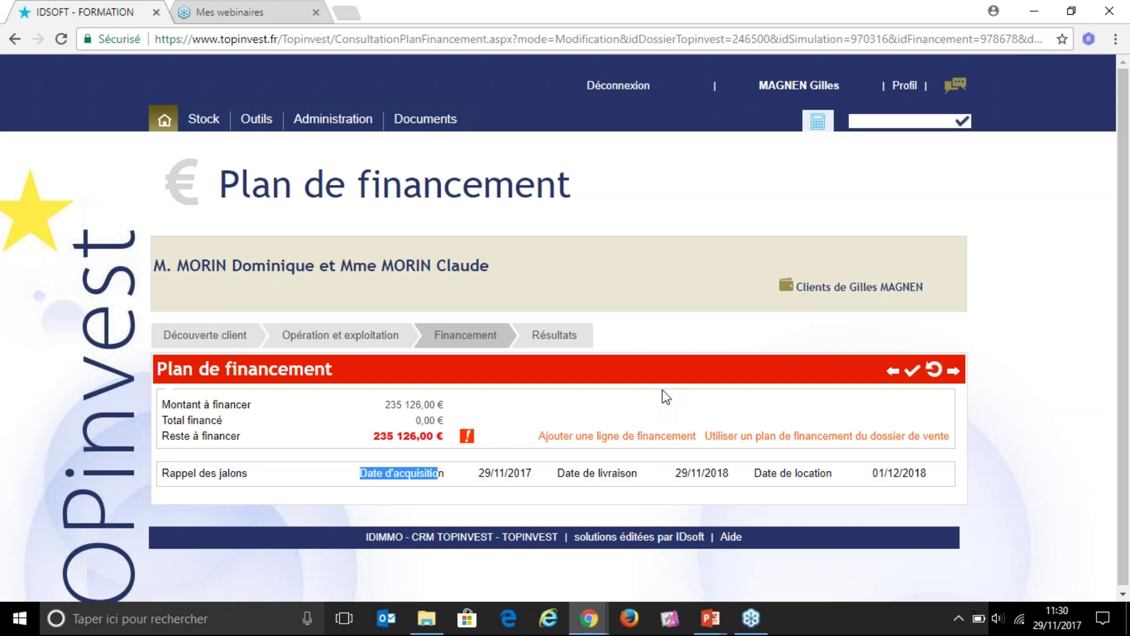
{"action": "left_click", "coordinate": [596, 437]}
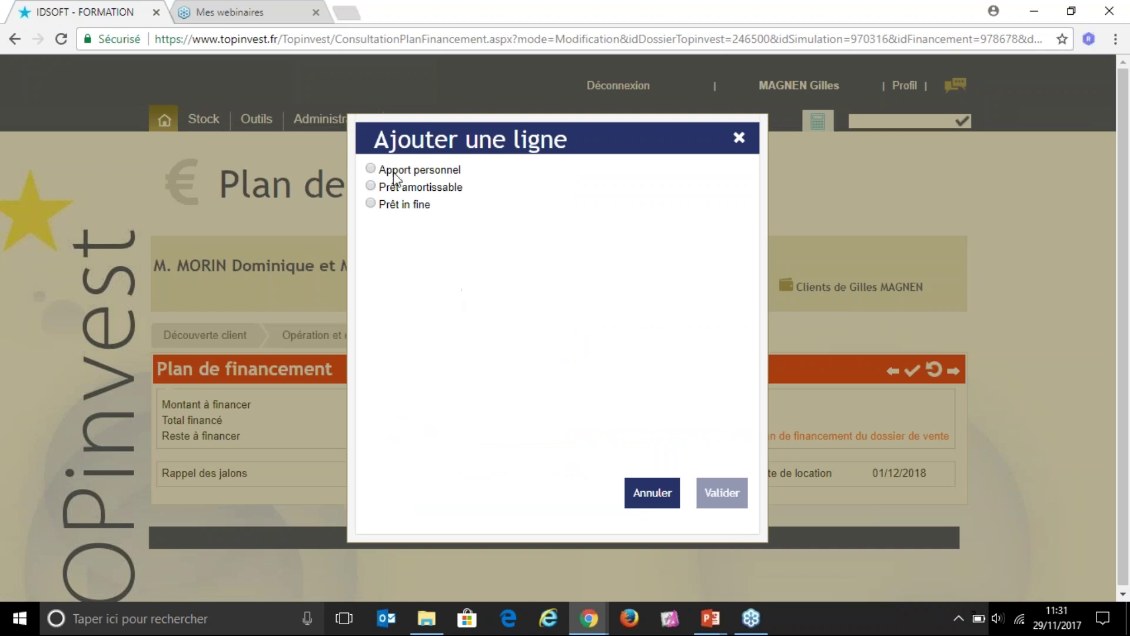
Step: Add an Apport personnel financing line with a 30 000 € amount
{"action": "left_click", "coordinate": [370, 169]}
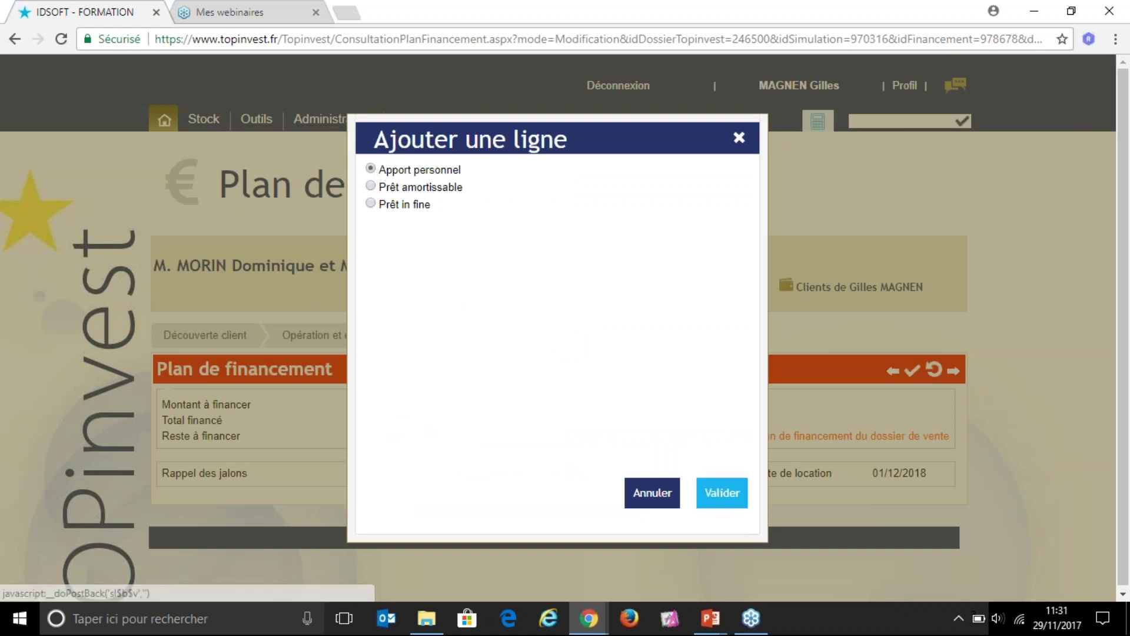
{"action": "left_click", "coordinate": [722, 492]}
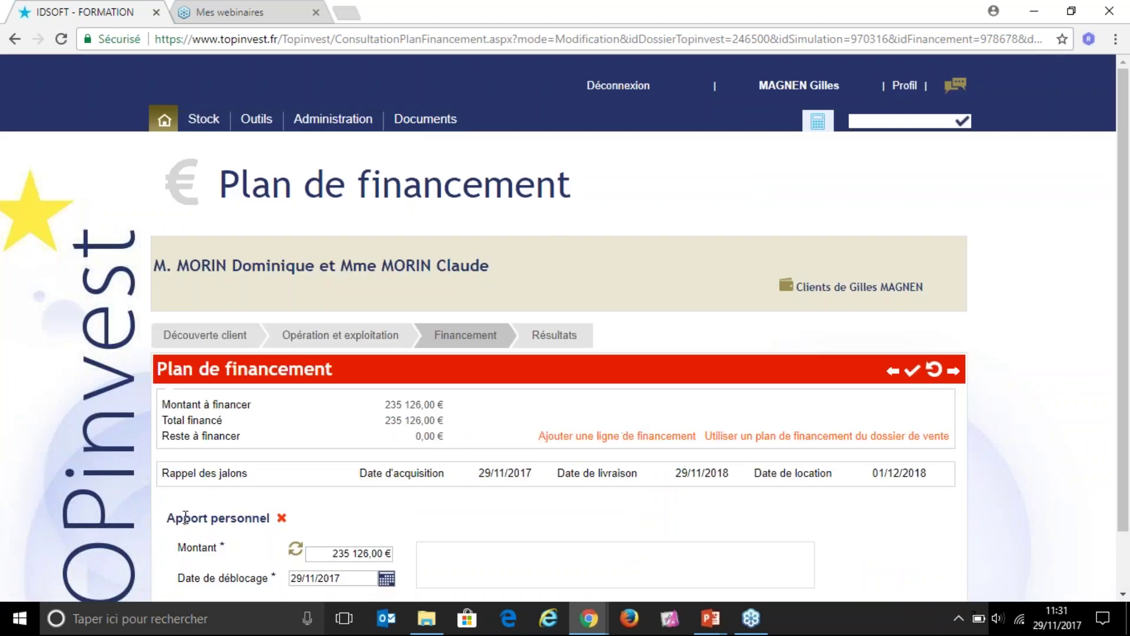
{"action": "scroll", "coordinate": [386, 458], "scroll_direction": "down", "scroll_amount": 1}
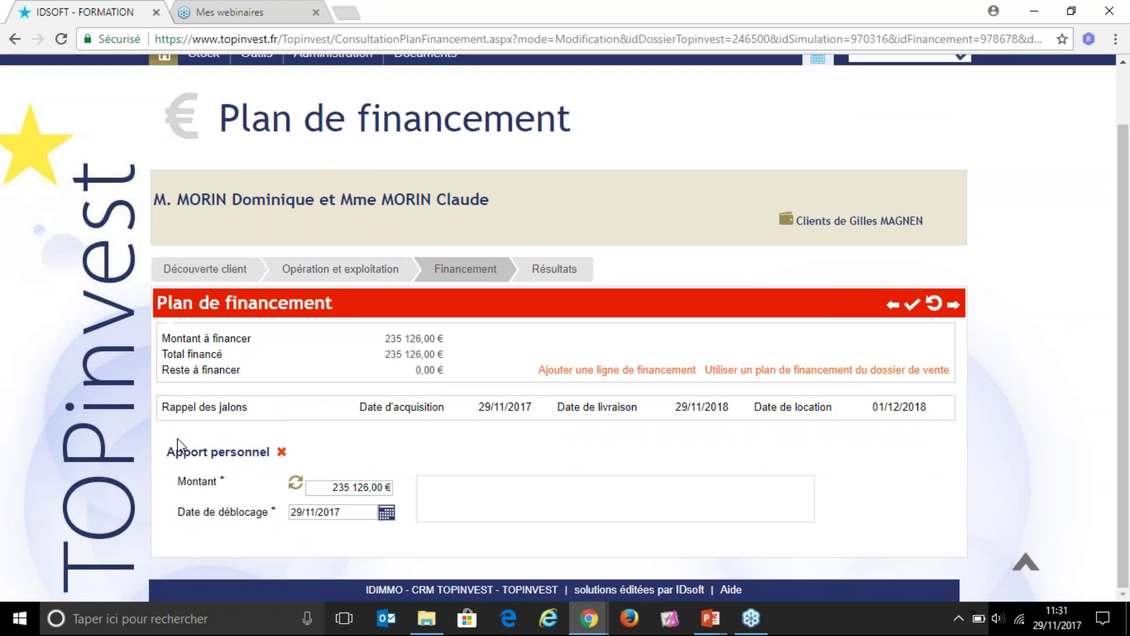
{"action": "left_click_drag", "start_coordinate": [166, 452], "coordinate": [272, 447]}
{"action": "left_click", "coordinate": [384, 486]}
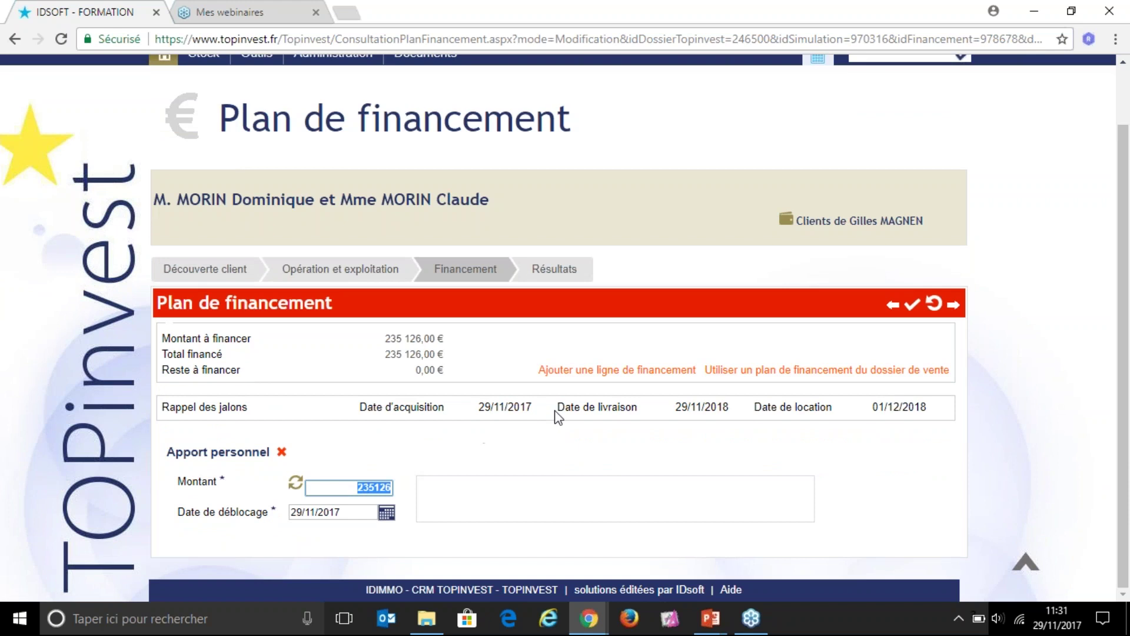
{"action": "type", "text": "30000"}
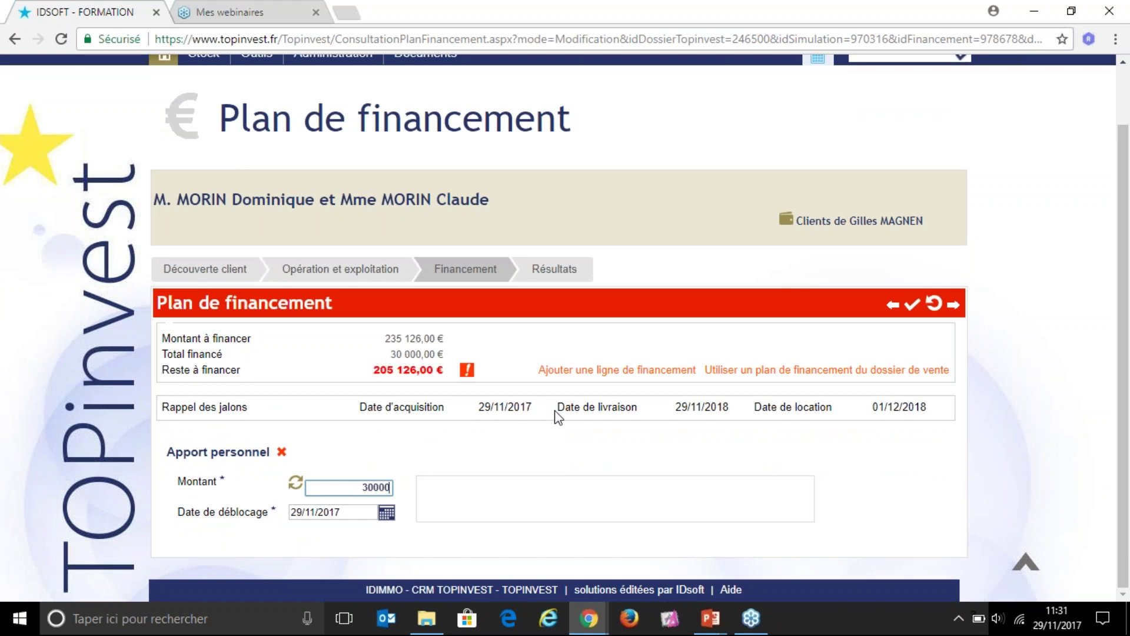
{"action": "key", "text": "Tab"}
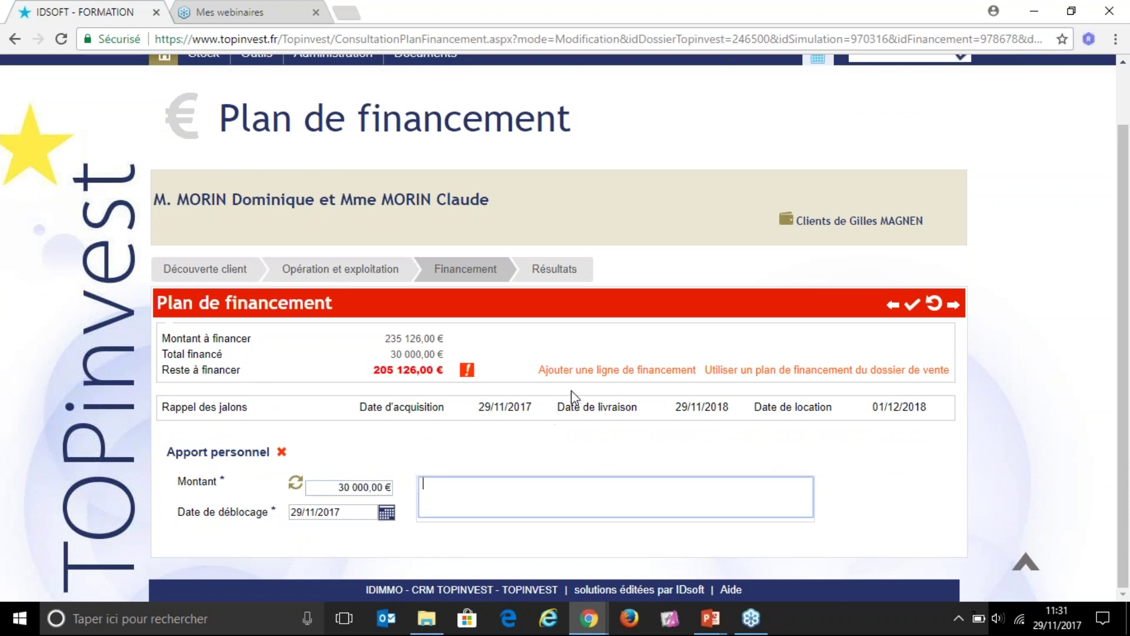
{"action": "left_click", "coordinate": [425, 426]}
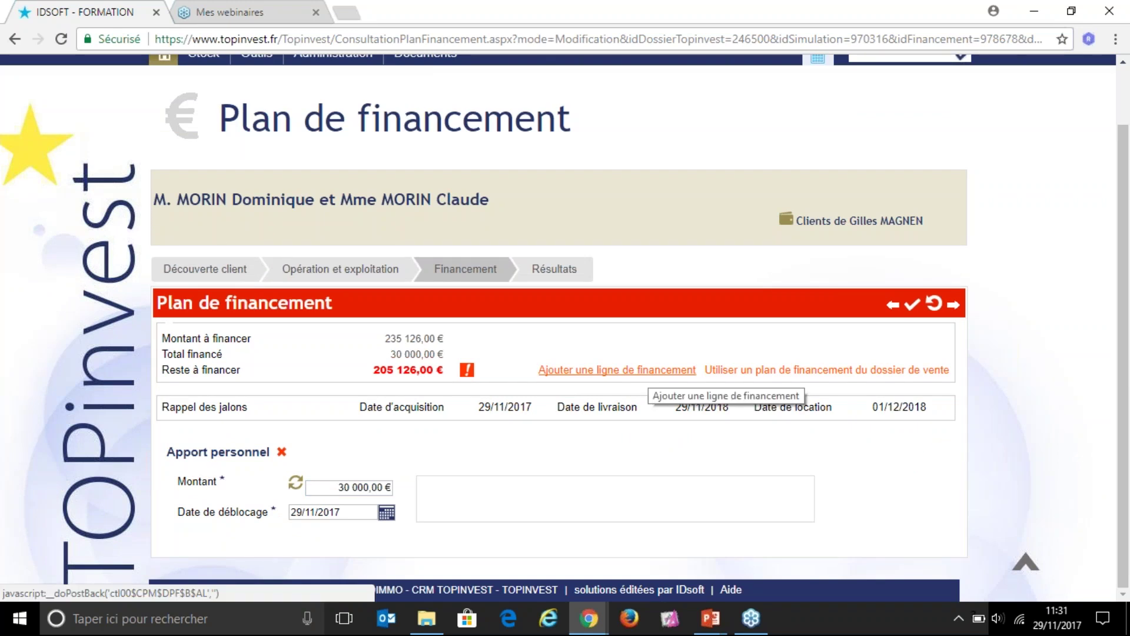
Step: Add a Prêt amortissable line to the financing plan
{"action": "left_click", "coordinate": [613, 370]}
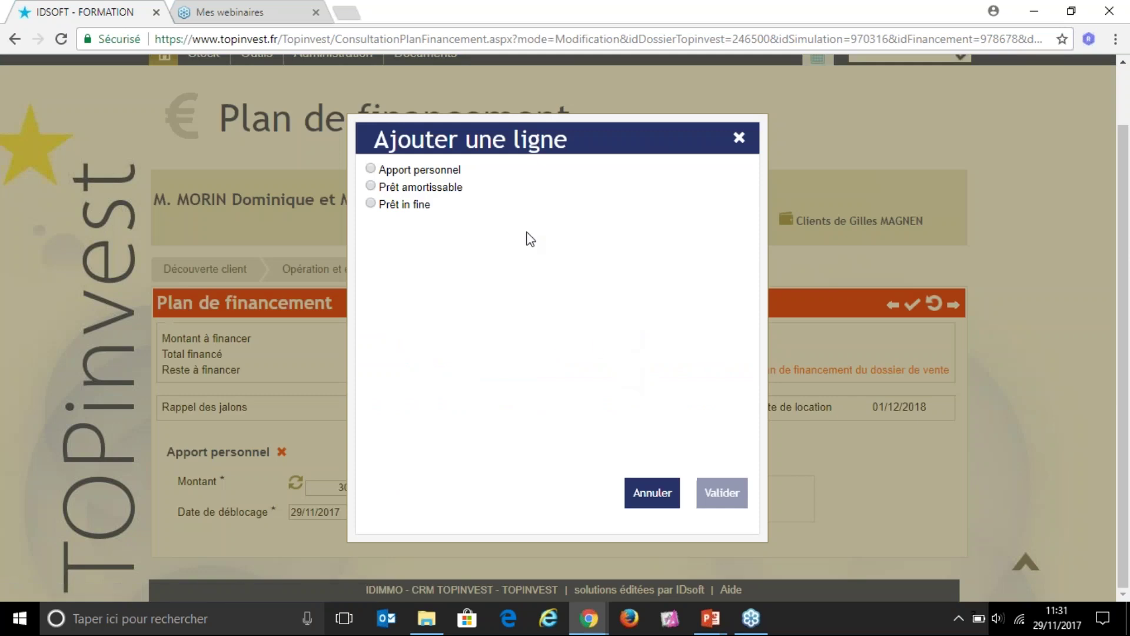
{"action": "left_click", "coordinate": [371, 187]}
{"action": "left_click", "coordinate": [735, 494]}
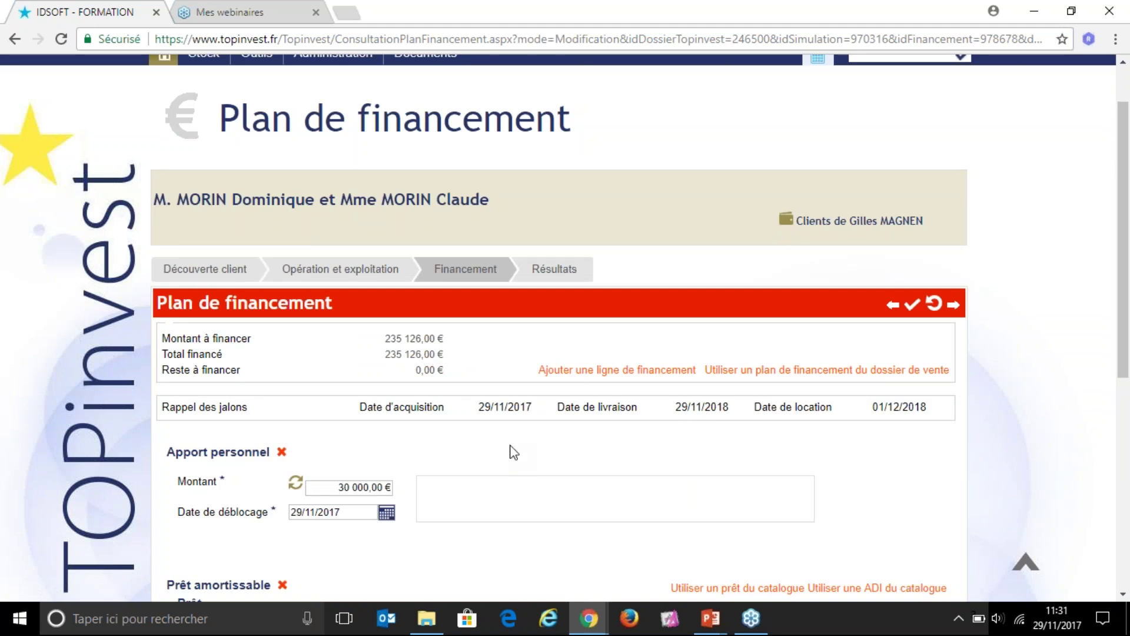
Step: Give the 205 126,00 € loan a 1,70 % rate over 15 years (180 months)
{"action": "scroll", "coordinate": [516, 452], "scroll_direction": "down", "scroll_amount": 3}
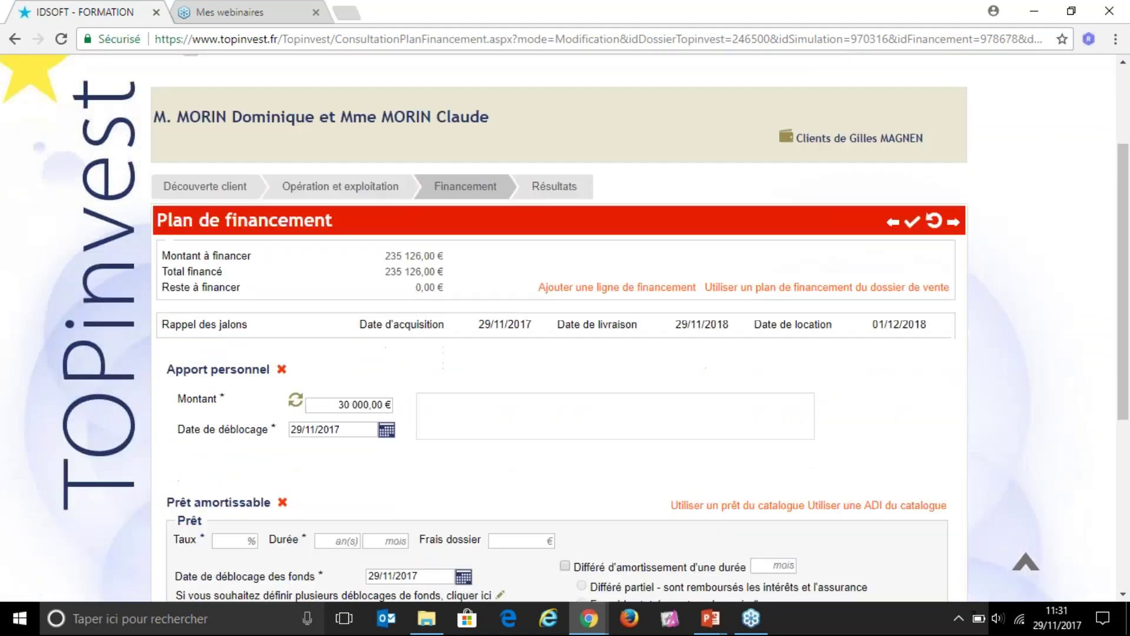
{"action": "scroll", "coordinate": [496, 437], "scroll_direction": "down", "scroll_amount": 1}
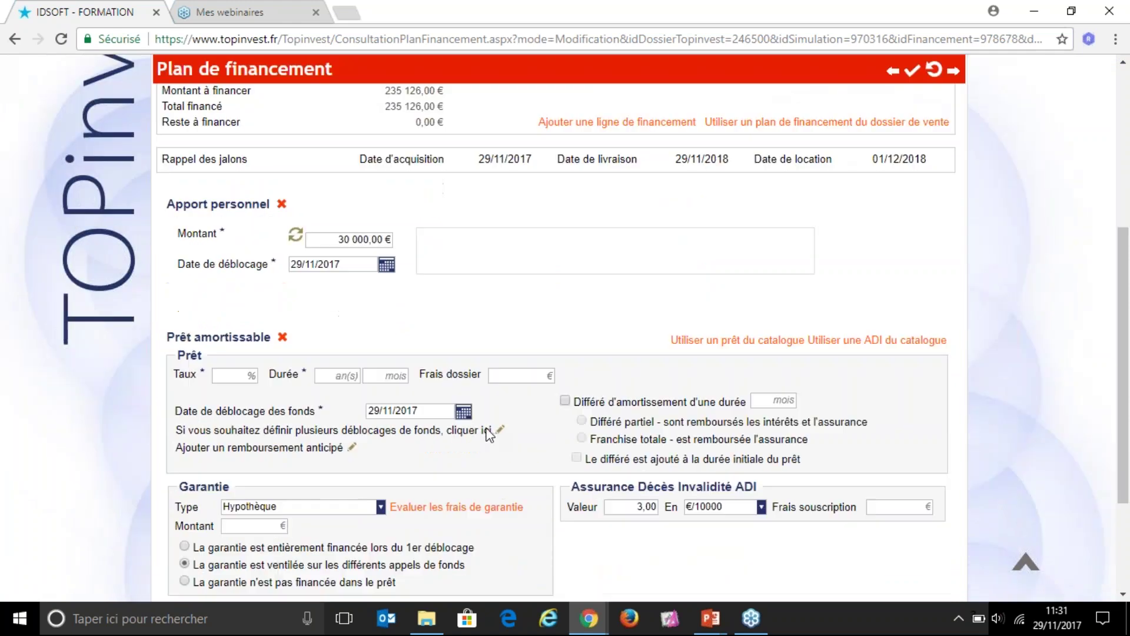
{"action": "scroll", "coordinate": [206, 345], "scroll_direction": "down", "scroll_amount": 1}
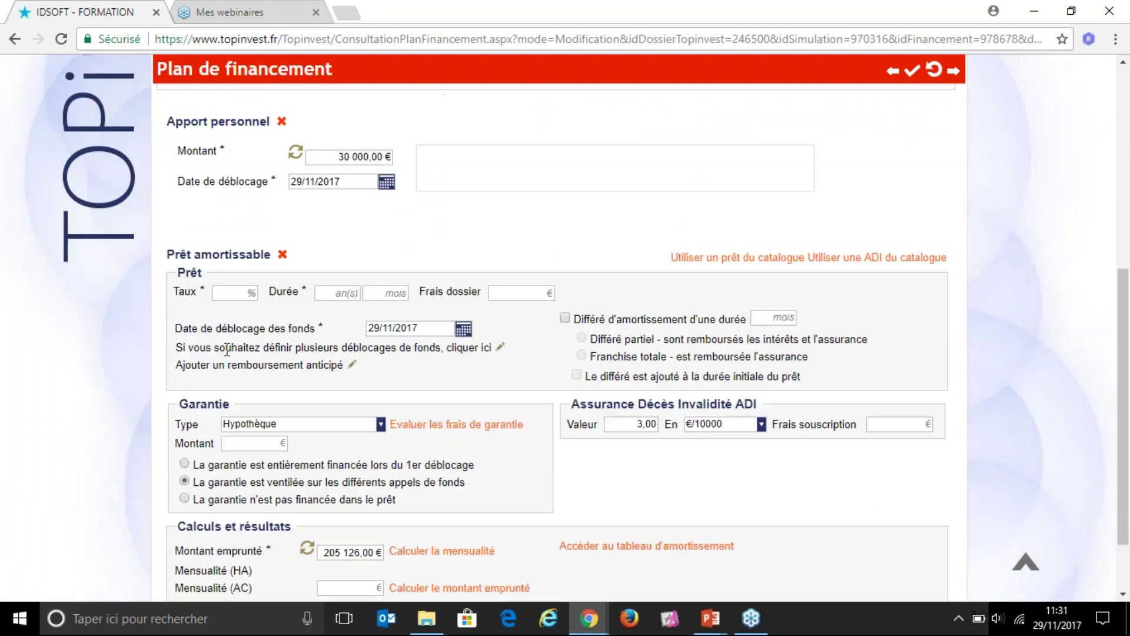
{"action": "left_click_drag", "start_coordinate": [168, 254], "coordinate": [278, 259]}
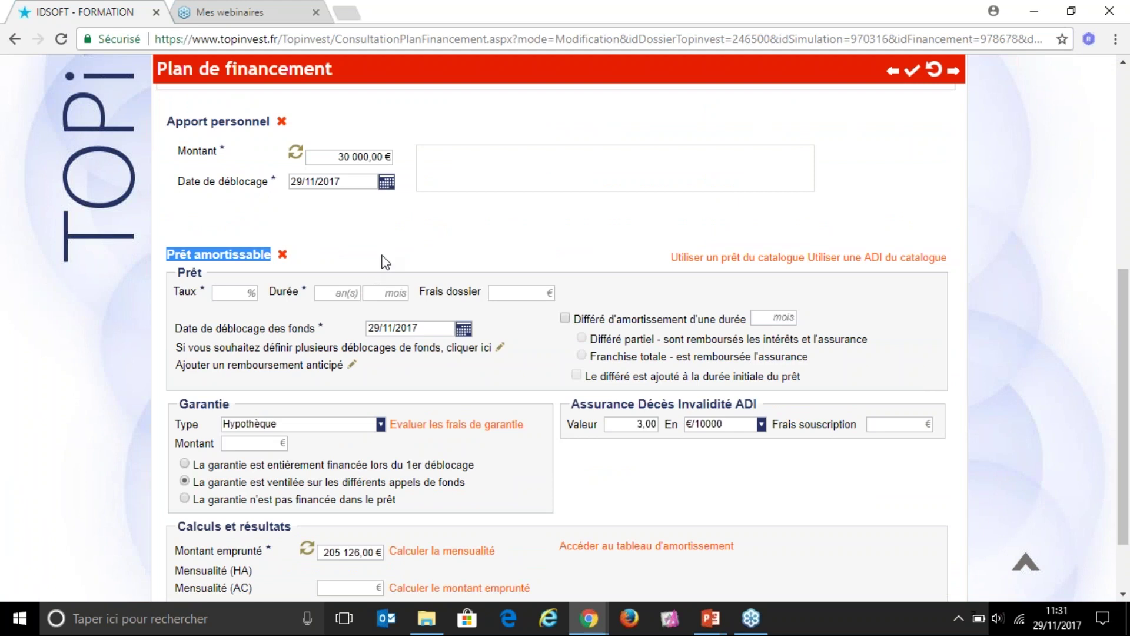
{"action": "left_click", "coordinate": [236, 292]}
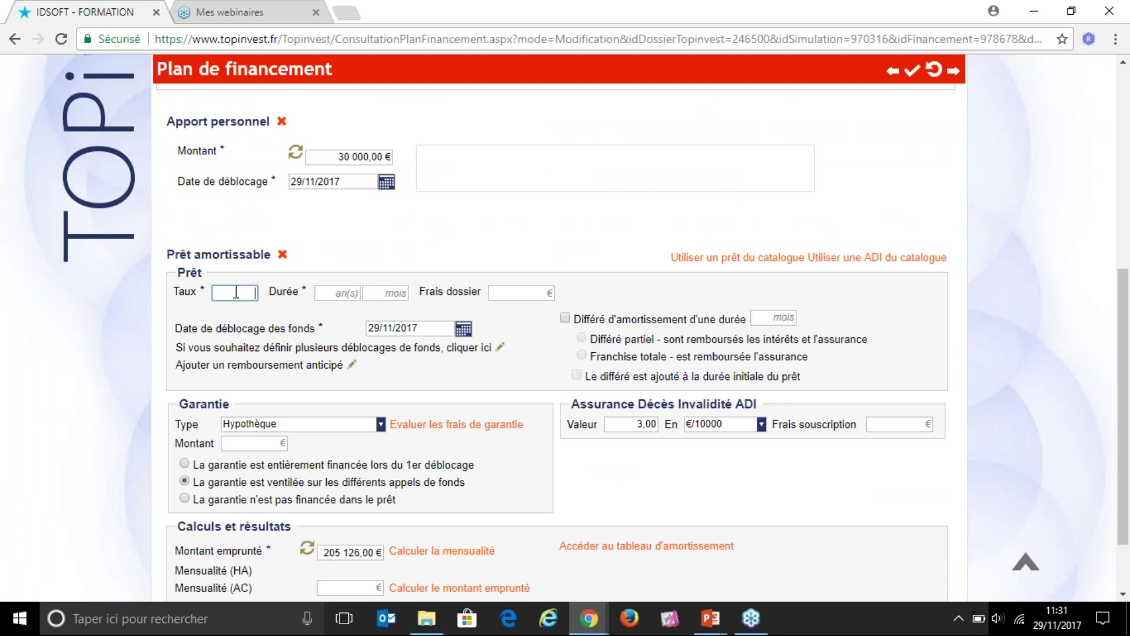
{"action": "type", "text": "1,2"}
{"action": "key", "text": "Tab"}
{"action": "type", "text": "15"}
{"action": "key", "text": "Tab"}
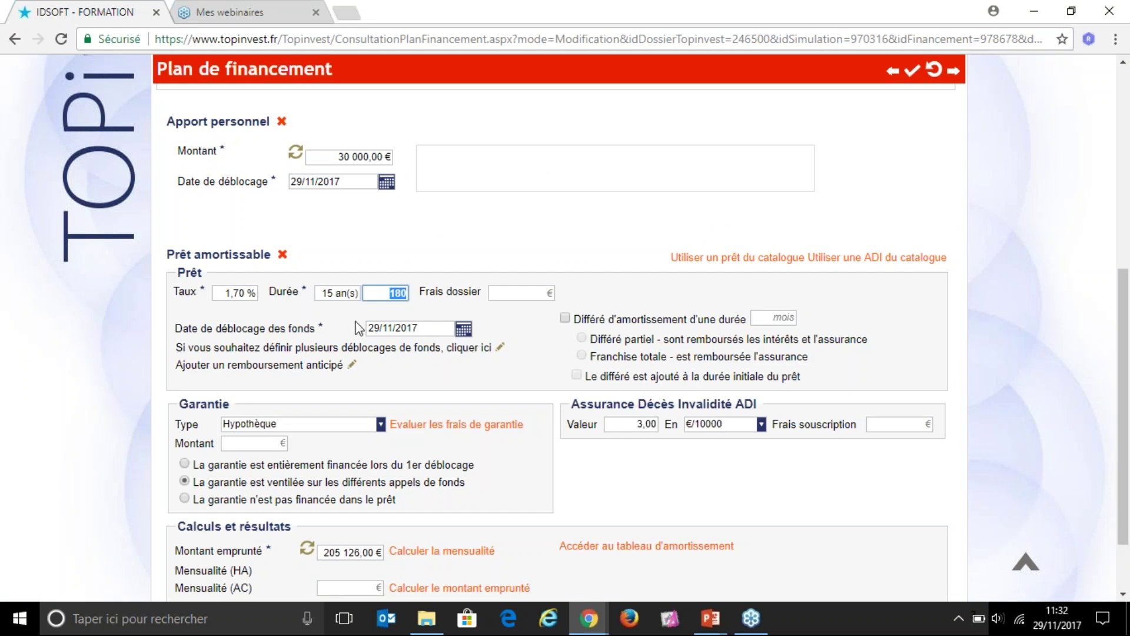
{"action": "key", "text": "Tab"}
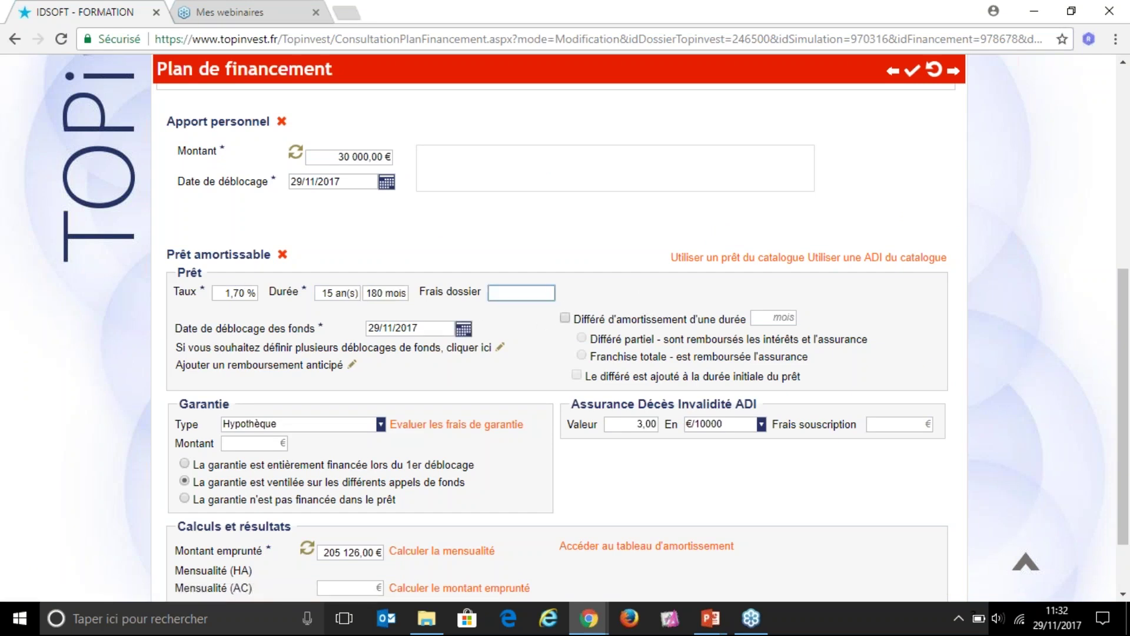
{"action": "left_click", "coordinate": [427, 327]}
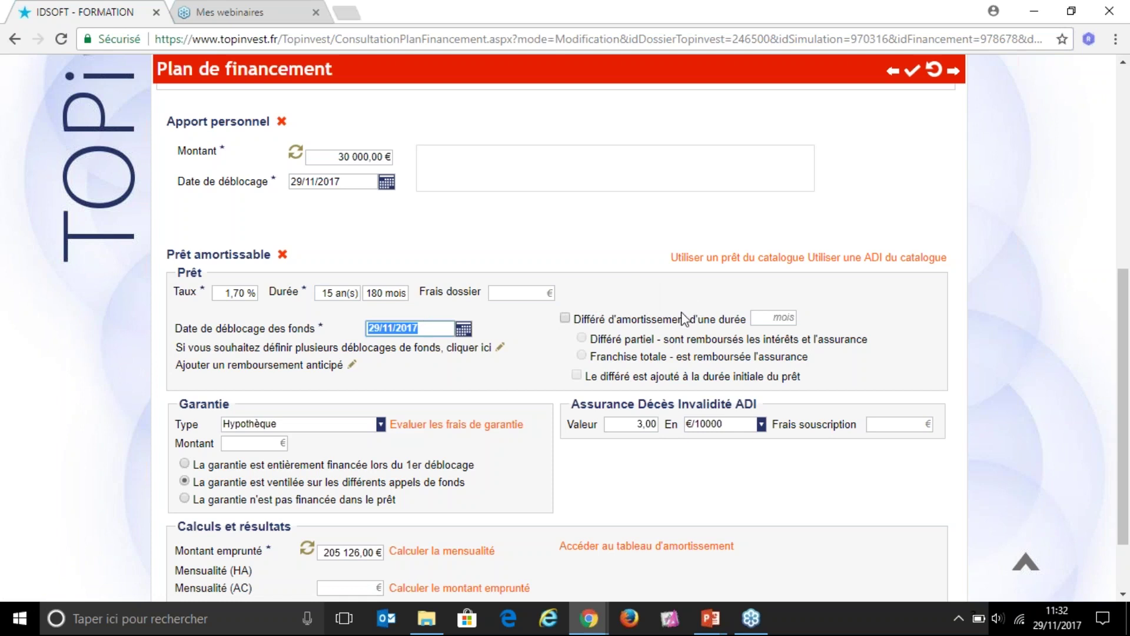
Step: Add a 12-month partial amortization deferral on top of the loan's initial duration, totalling 192 months
{"action": "left_click", "coordinate": [564, 316]}
{"action": "left_click", "coordinate": [783, 317]}
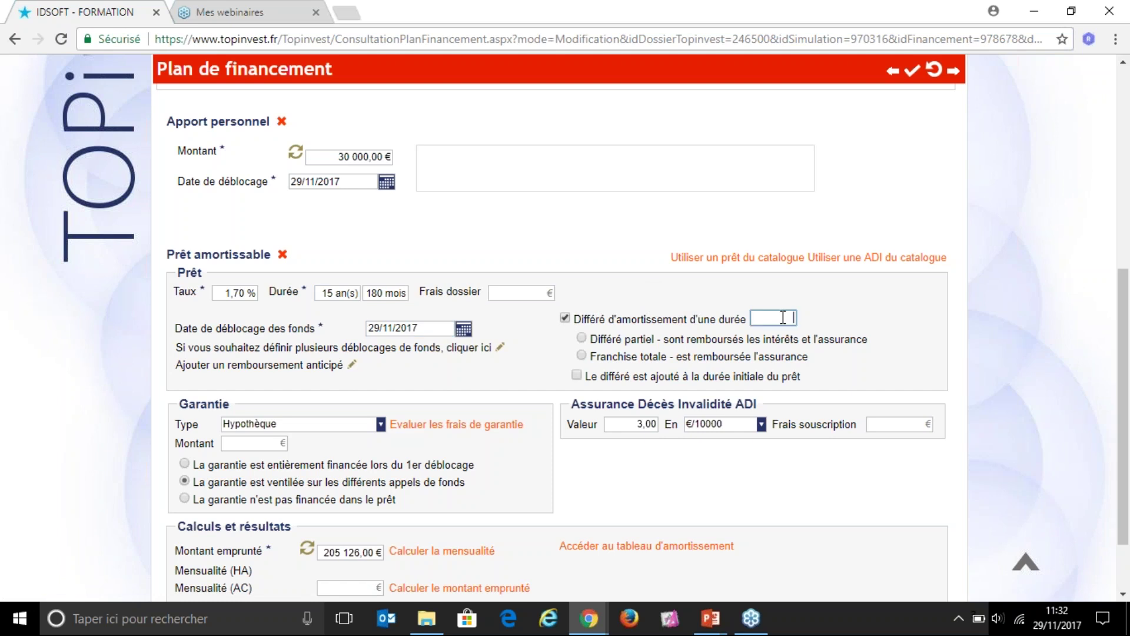
{"action": "type", "text": "12"}
{"action": "left_click", "coordinate": [585, 339]}
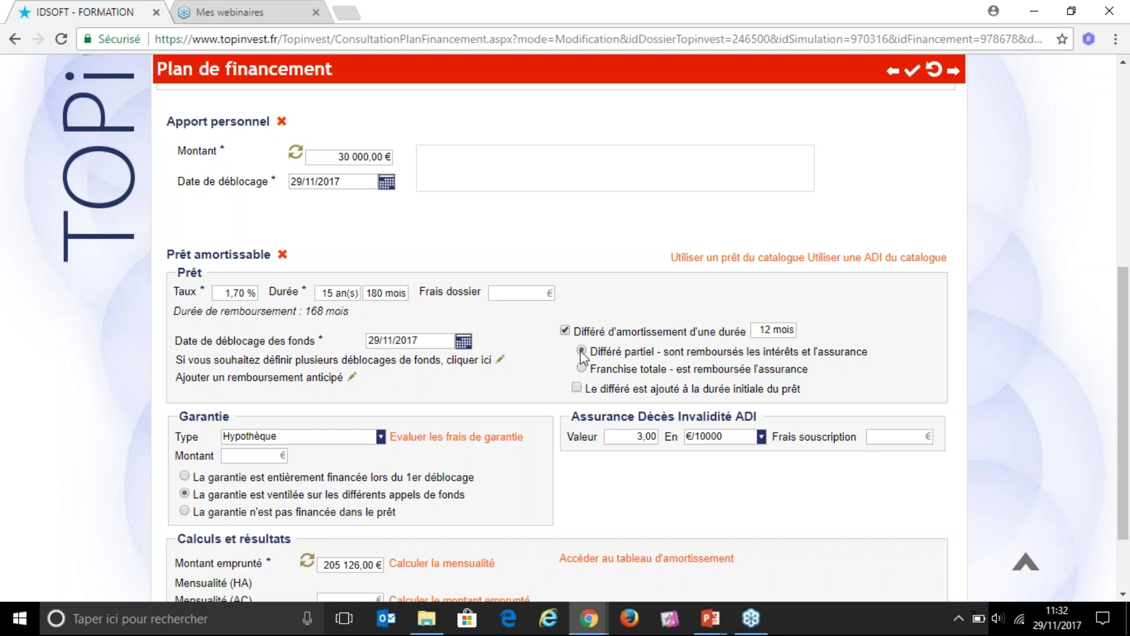
{"action": "left_click", "coordinate": [577, 390]}
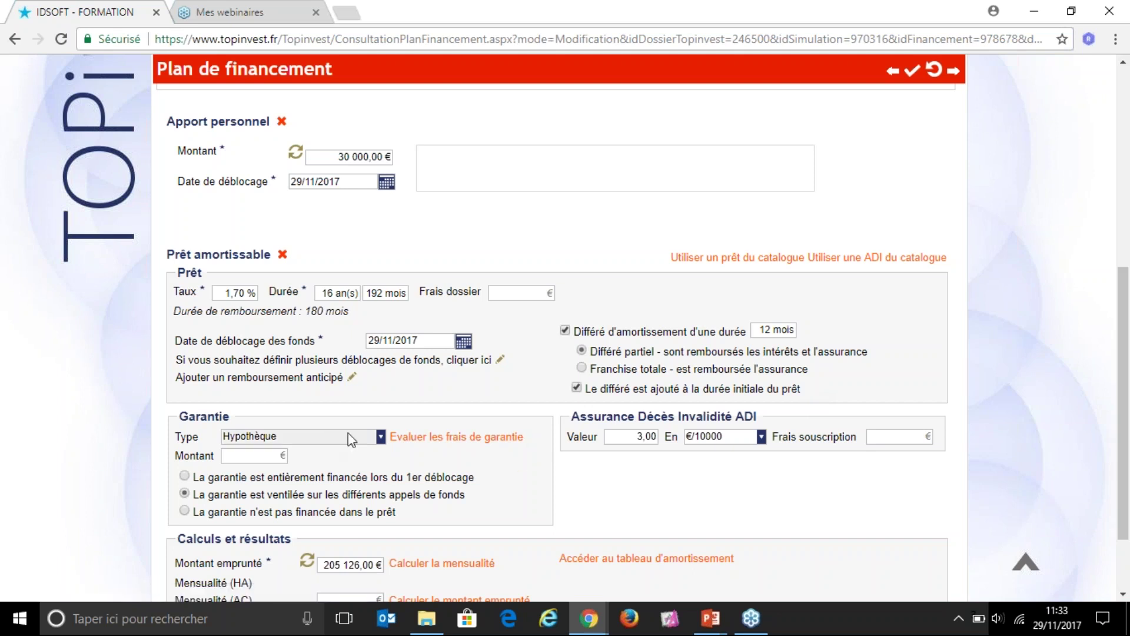
Step: Keep Hypothèque as the guarantee type and bring up the fee evaluation for 205 126,00 €
{"action": "left_click", "coordinate": [381, 436]}
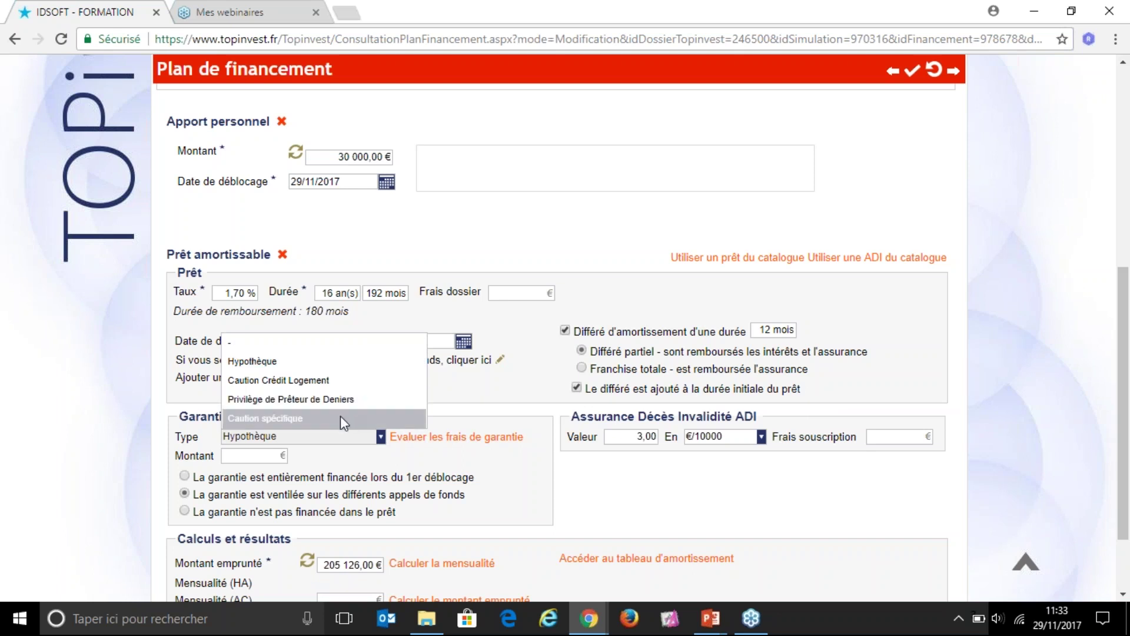
{"action": "left_click", "coordinate": [351, 361]}
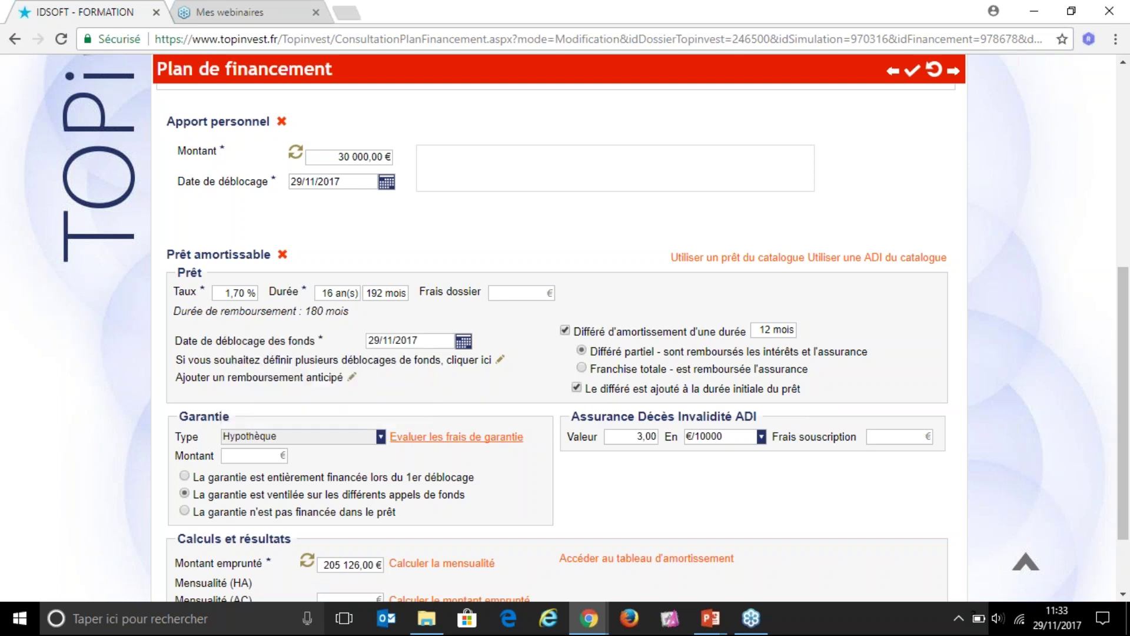
{"action": "left_click", "coordinate": [263, 455]}
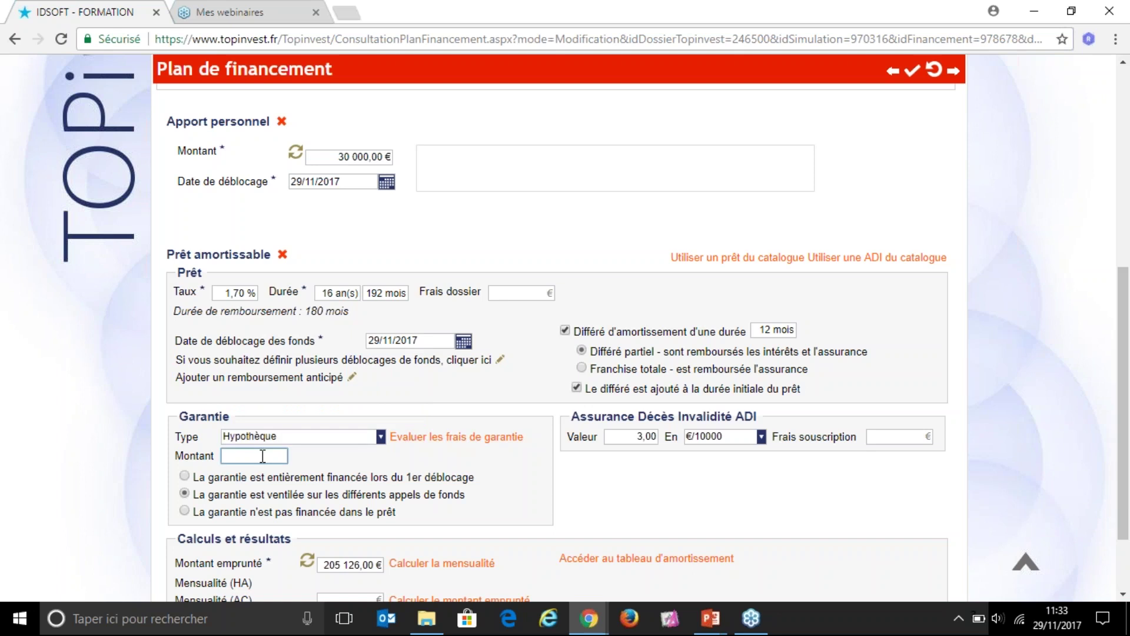
{"action": "left_click", "coordinate": [470, 445]}
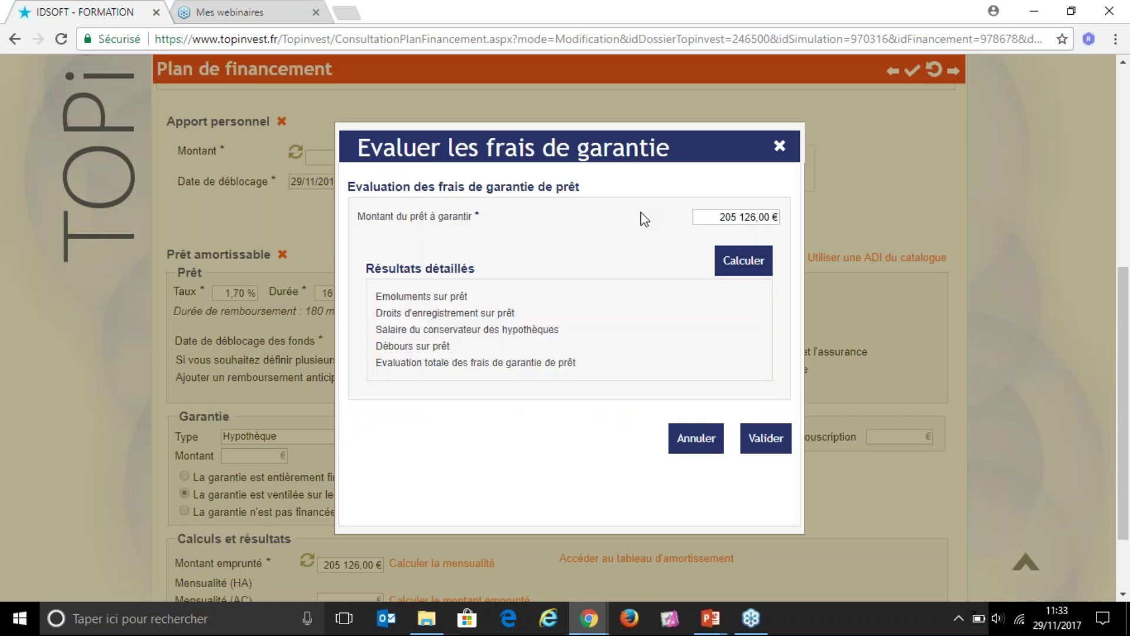
Step: Calculate the 2 683,48 € mortgage fees and use them as the guarantee amount, borrowing 207 809,48 €
{"action": "left_click", "coordinate": [743, 262]}
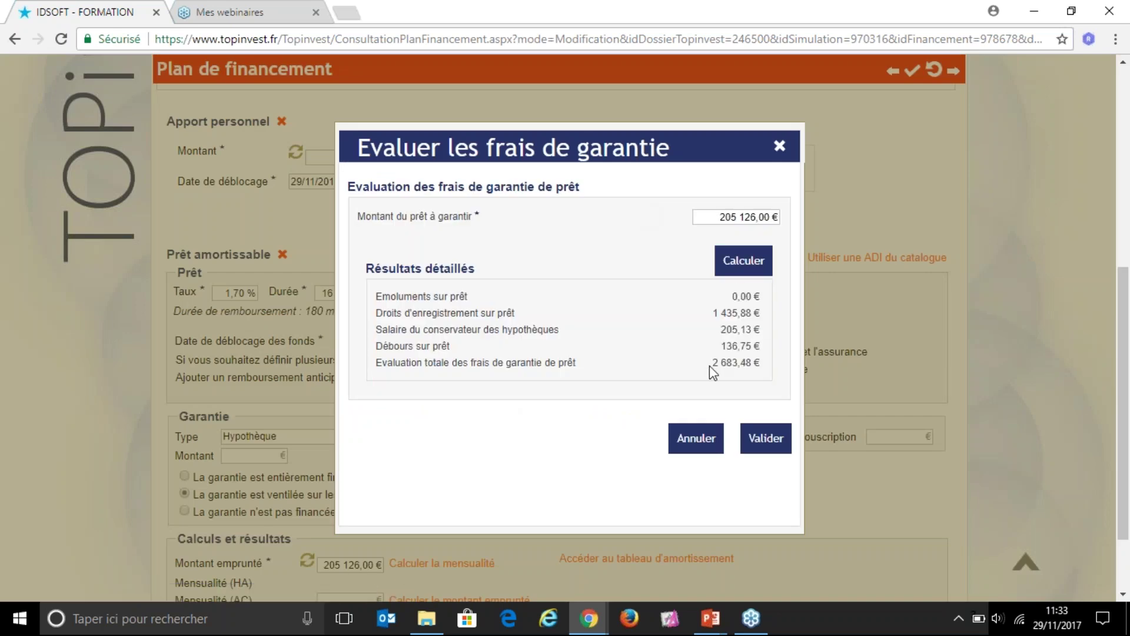
{"action": "left_click_drag", "start_coordinate": [711, 367], "coordinate": [763, 374]}
{"action": "left_click", "coordinate": [759, 438]}
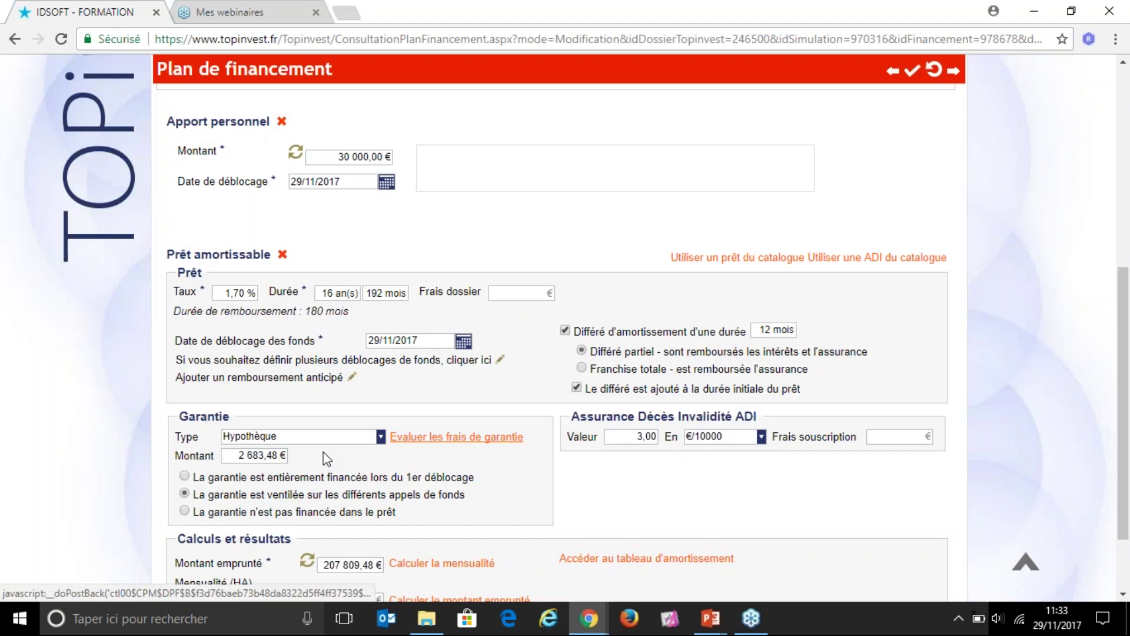
{"action": "left_click", "coordinate": [275, 455]}
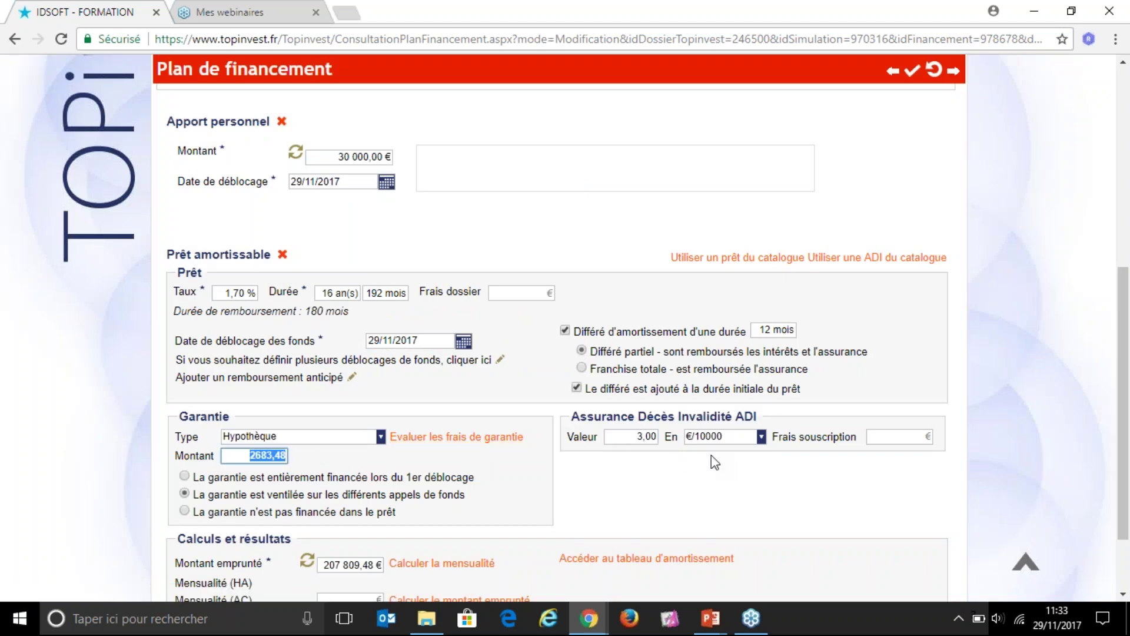
{"action": "left_click", "coordinate": [726, 471]}
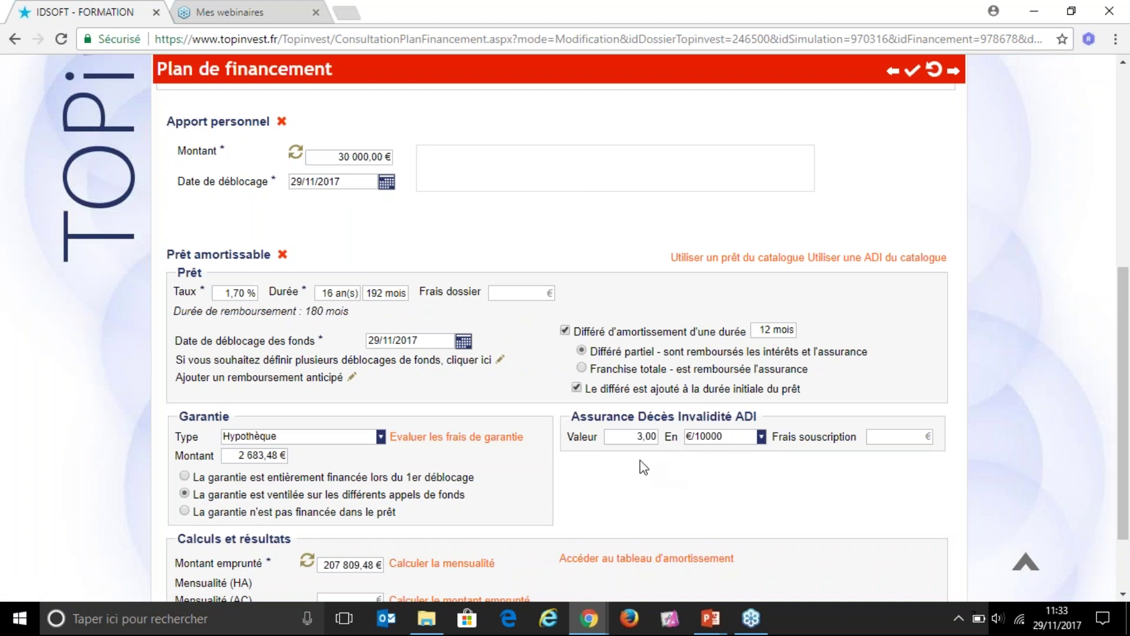
{"action": "left_click_drag", "start_coordinate": [570, 416], "coordinate": [758, 417]}
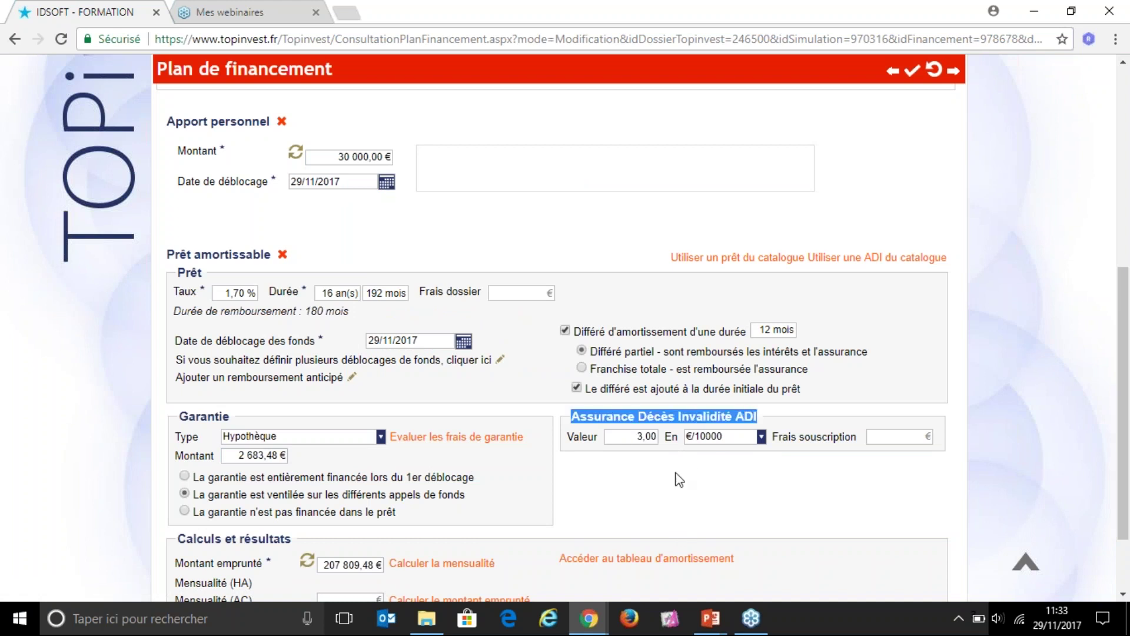
{"action": "left_click", "coordinate": [643, 439]}
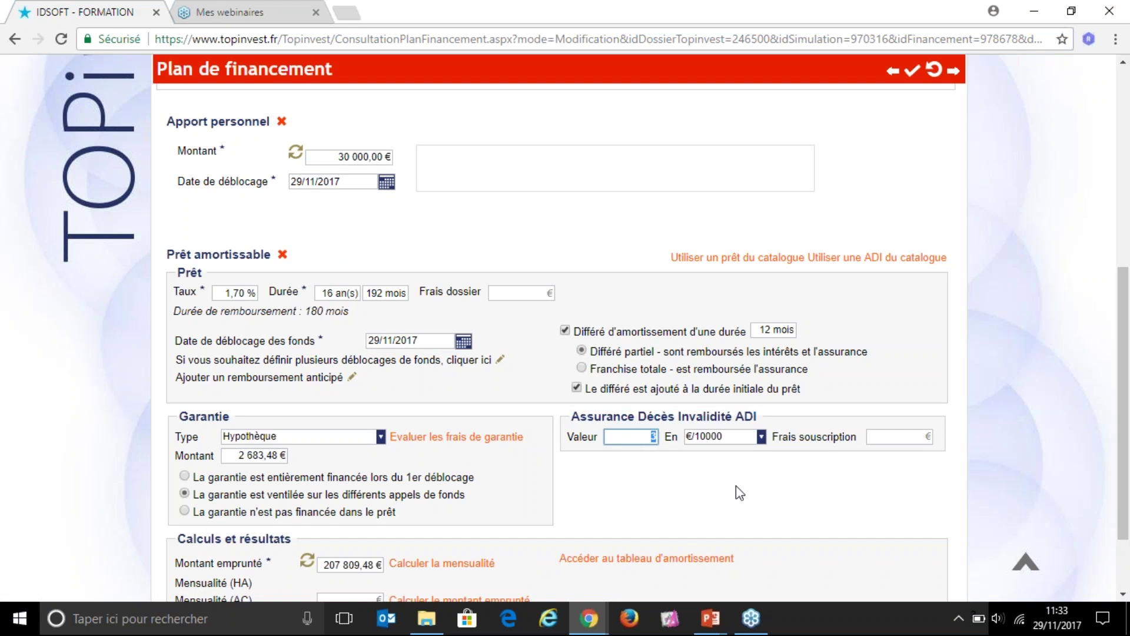
{"action": "left_click", "coordinate": [762, 437]}
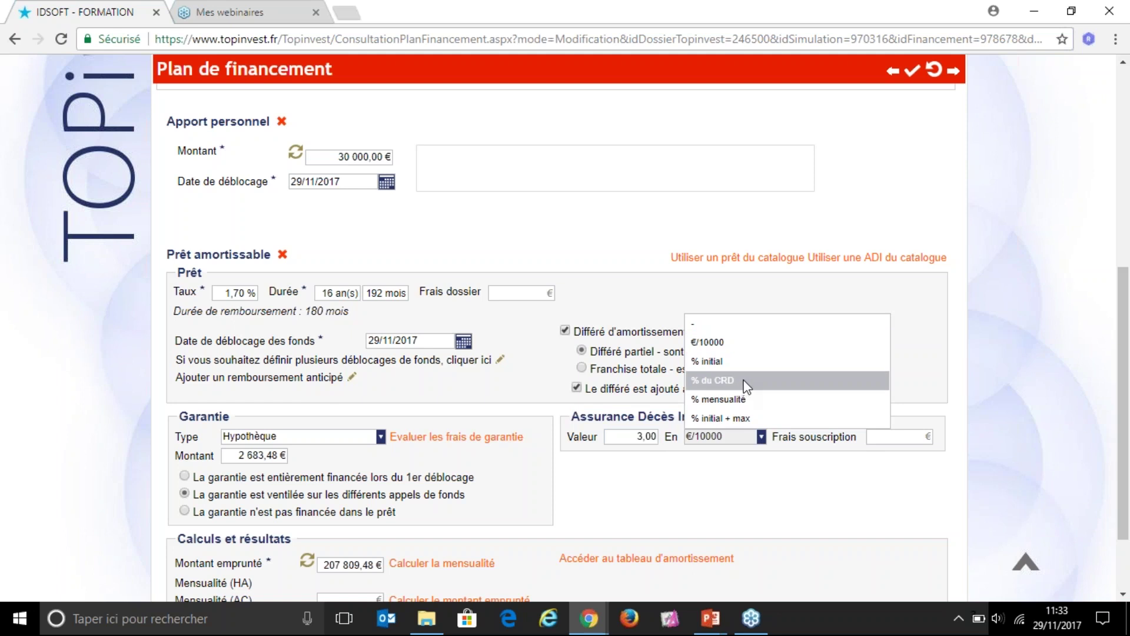
{"action": "left_click", "coordinate": [738, 339]}
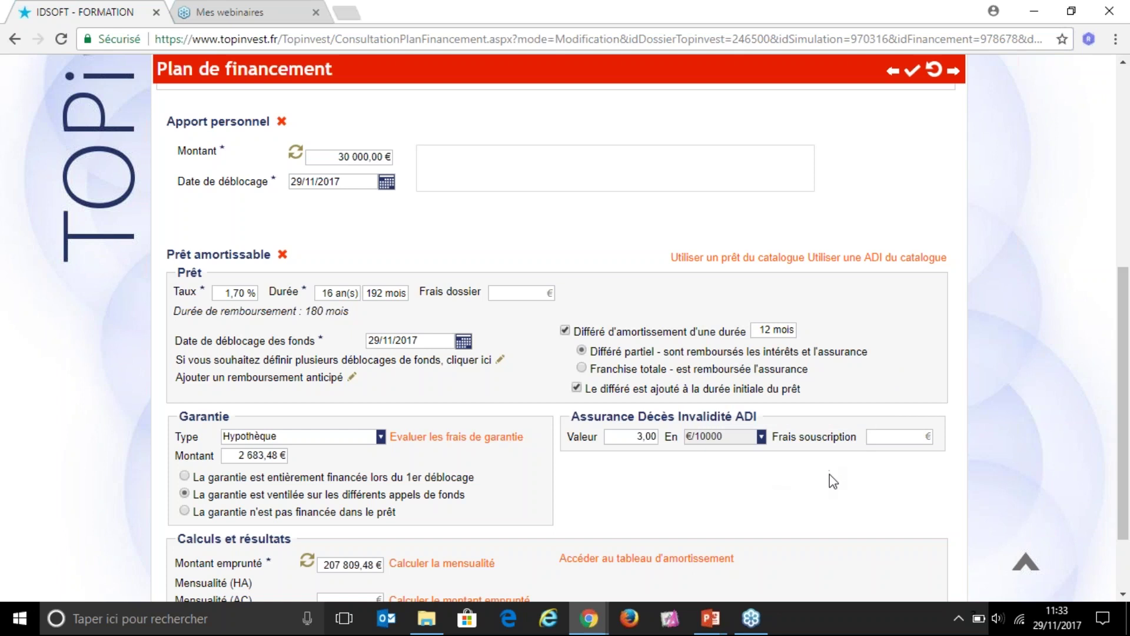
{"action": "left_click", "coordinate": [875, 438]}
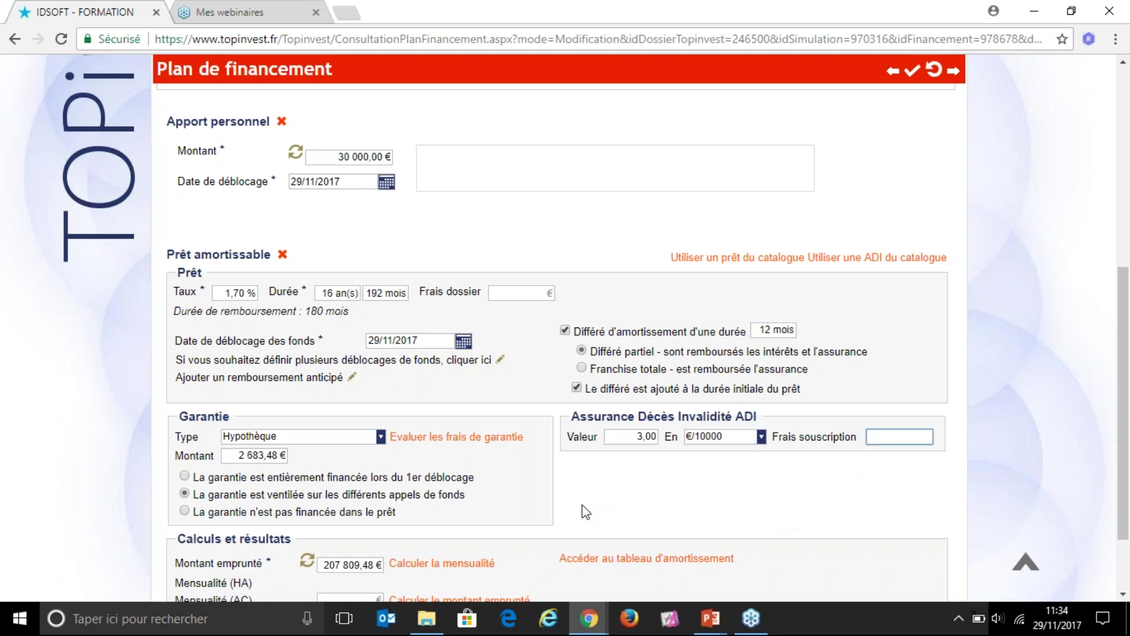
{"action": "scroll", "coordinate": [584, 511], "scroll_direction": "down", "scroll_amount": 2}
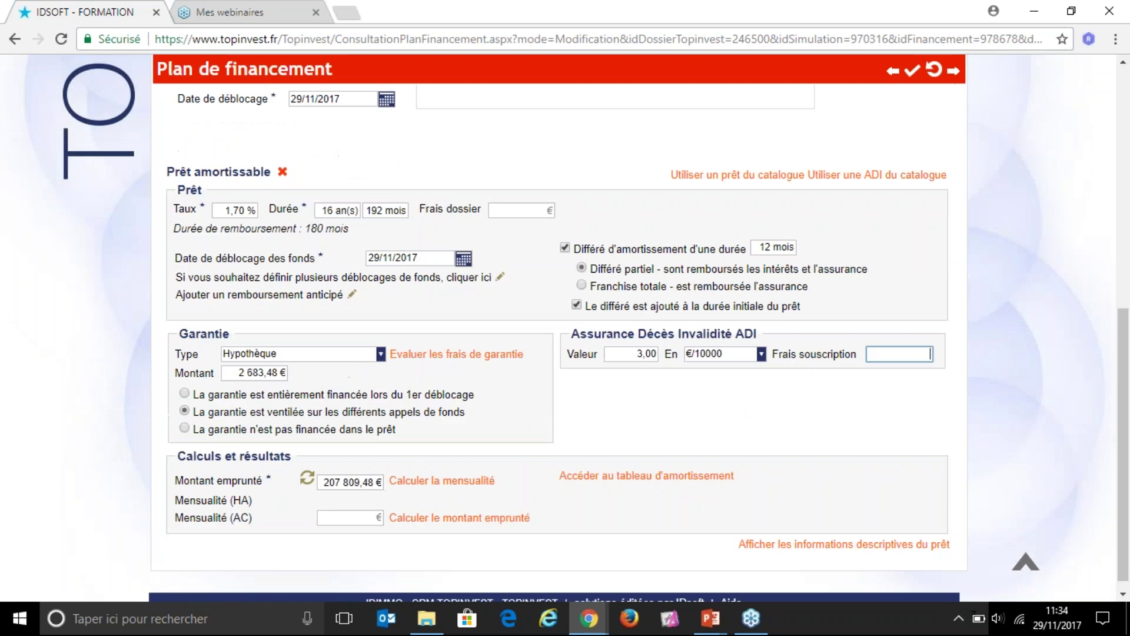
{"action": "left_click", "coordinate": [178, 457]}
{"action": "left_click_drag", "start_coordinate": [179, 456], "coordinate": [316, 459]}
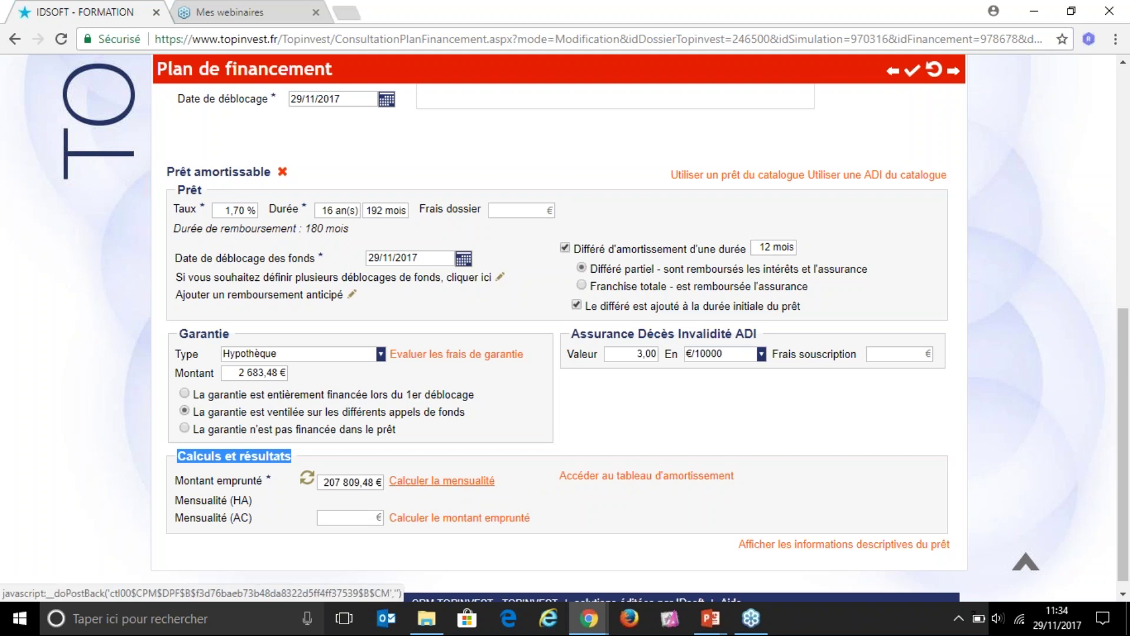
Step: Compute the monthly payments: 294 € without insurance (HA) and 356,74 € with insurance (AC)
{"action": "left_click", "coordinate": [449, 481]}
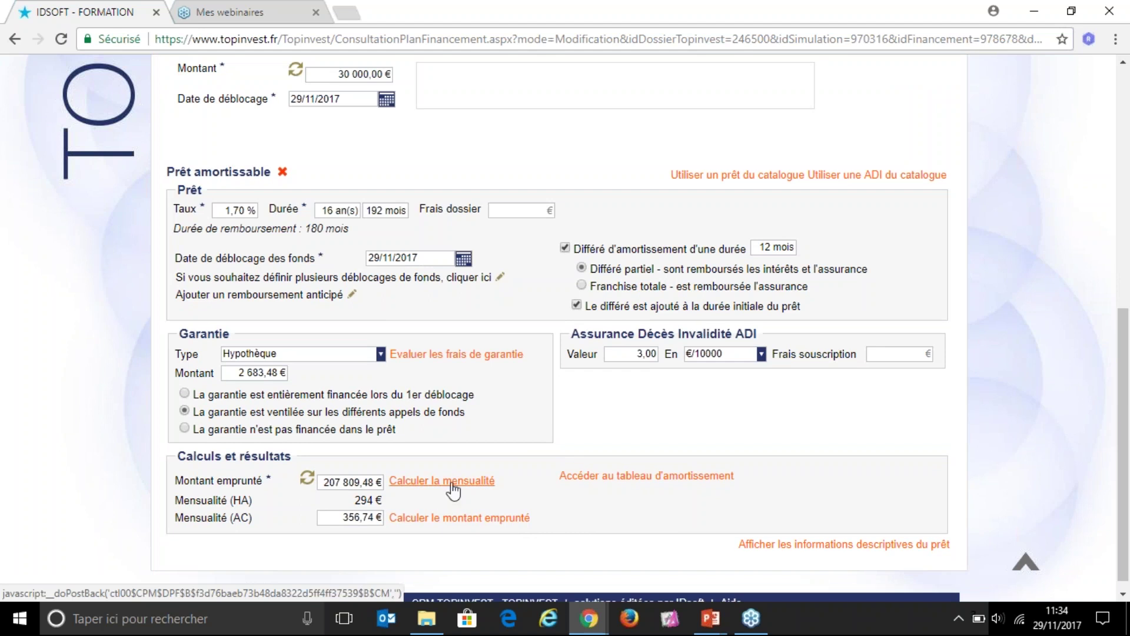
{"action": "left_click_drag", "start_coordinate": [174, 500], "coordinate": [252, 501]}
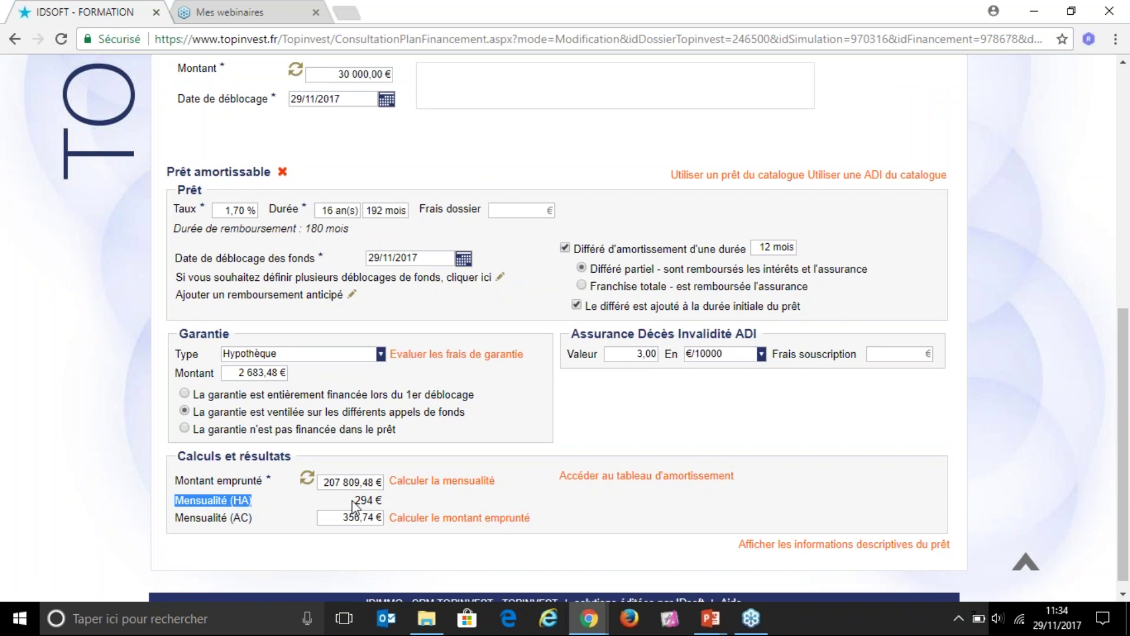
{"action": "left_click_drag", "start_coordinate": [353, 500], "coordinate": [382, 500]}
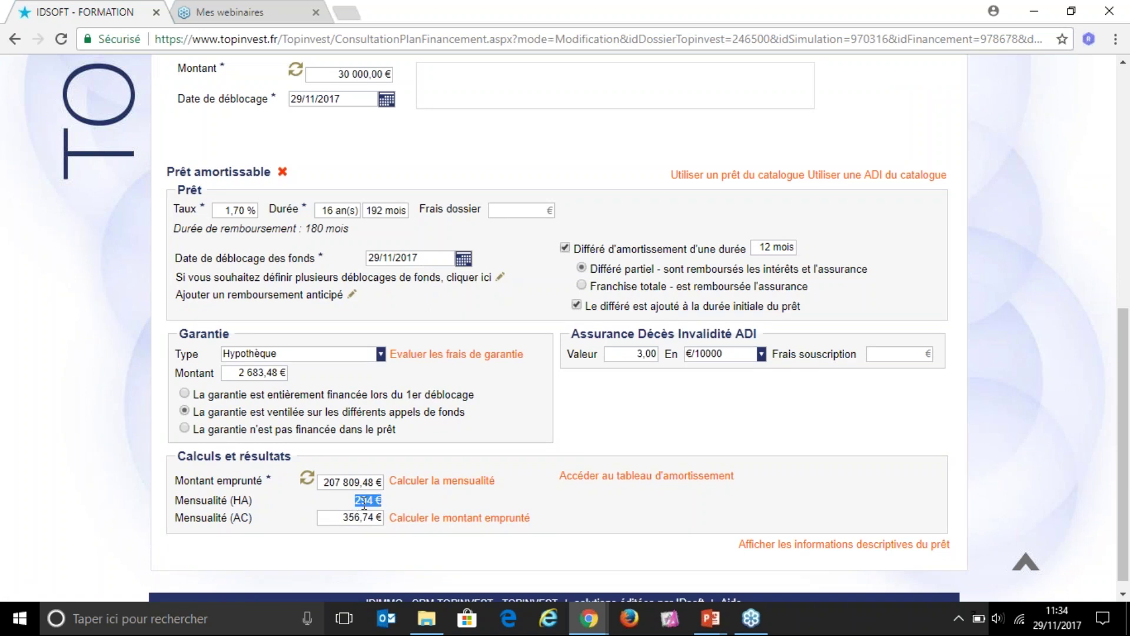
{"action": "left_click", "coordinate": [221, 521]}
{"action": "left_click_drag", "start_coordinate": [175, 519], "coordinate": [252, 518]}
{"action": "left_click", "coordinate": [252, 517]}
{"action": "left_click", "coordinate": [361, 518]}
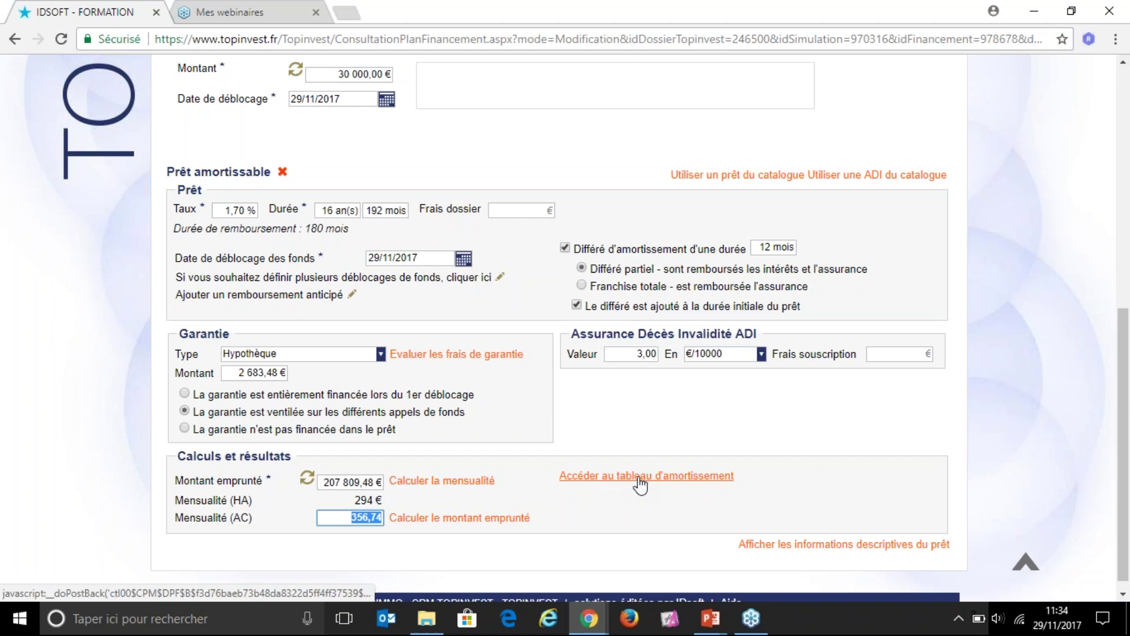
Step: View the loan's monthly amortization table, checking the 1 014,36 € capital repayment and 1 371,10 € instalment
{"action": "left_click", "coordinate": [621, 478]}
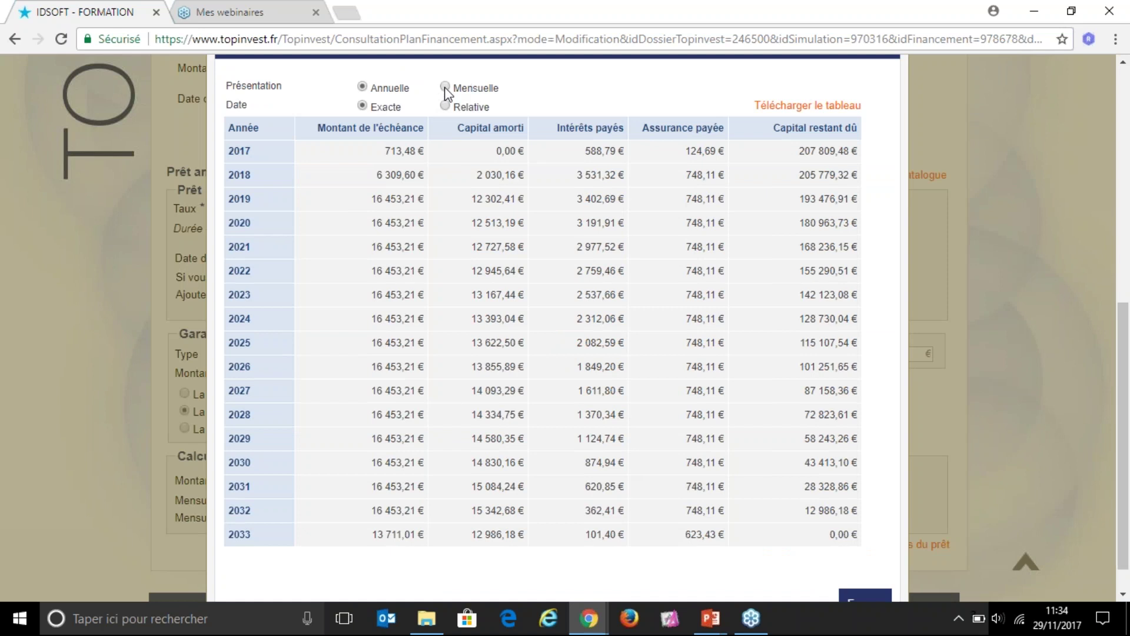
{"action": "left_click", "coordinate": [445, 87]}
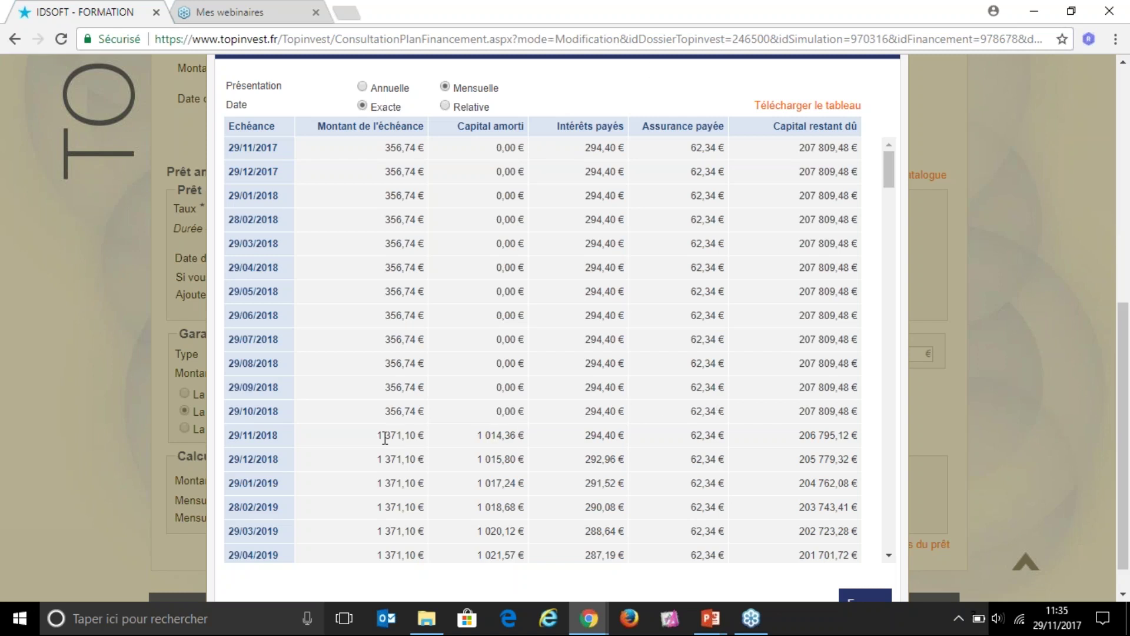
{"action": "left_click_drag", "start_coordinate": [476, 436], "coordinate": [528, 434]}
{"action": "left_click_drag", "start_coordinate": [425, 436], "coordinate": [377, 437]}
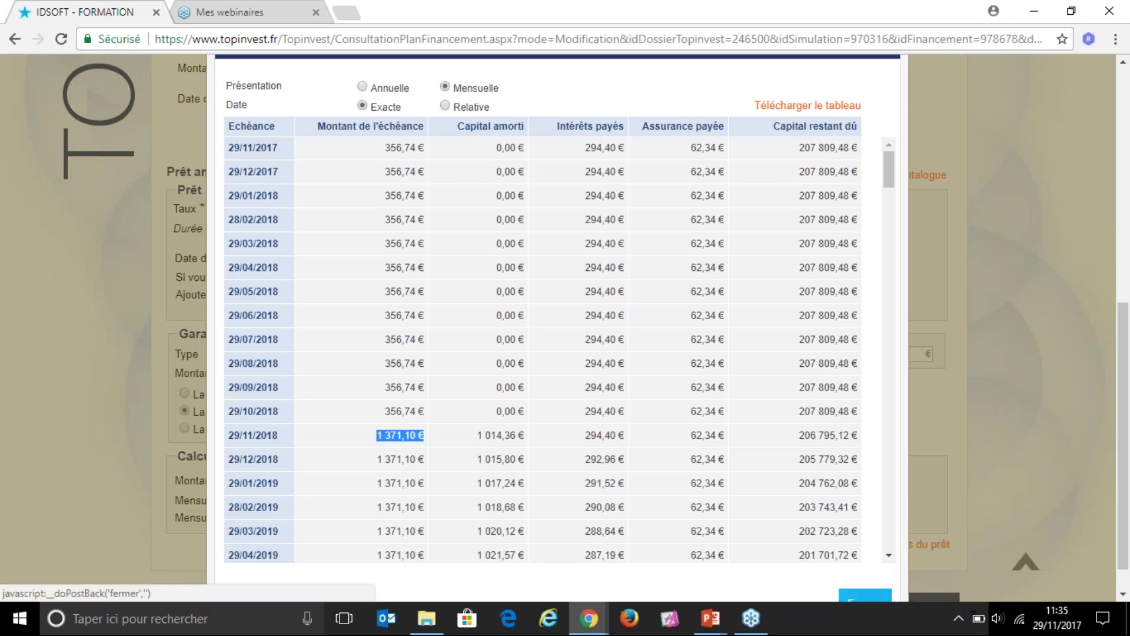
Step: Close the amortization table and return to the top of the financing plan
{"action": "left_click", "coordinate": [865, 593]}
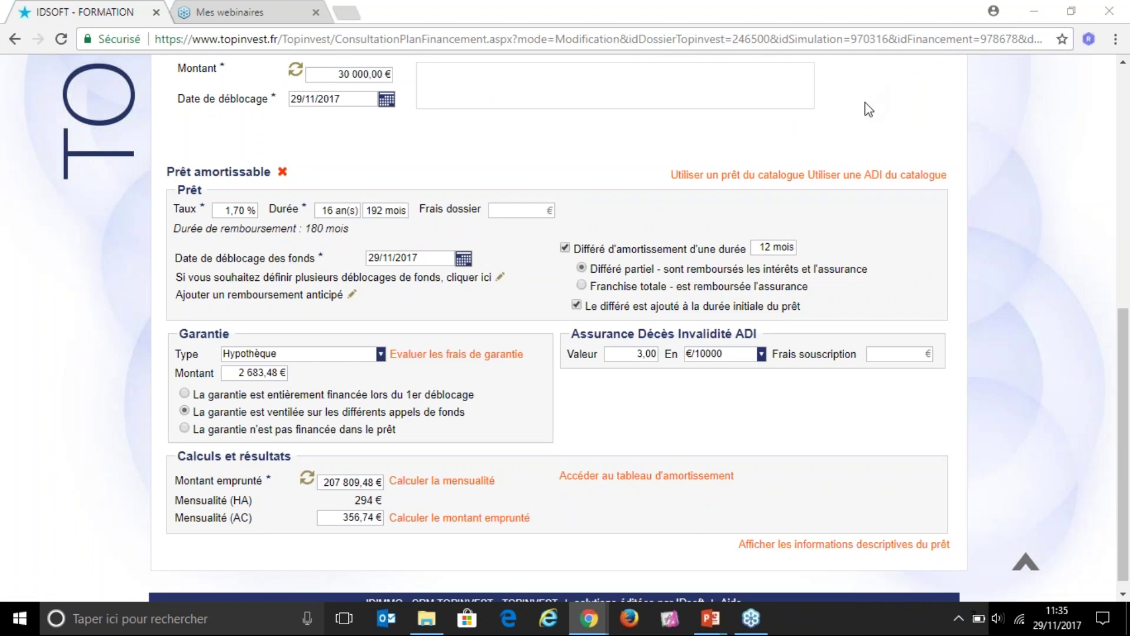
{"action": "scroll", "coordinate": [865, 328], "scroll_direction": "up", "scroll_amount": 5}
{"action": "scroll", "coordinate": [864, 328], "scroll_direction": "up", "scroll_amount": 1}
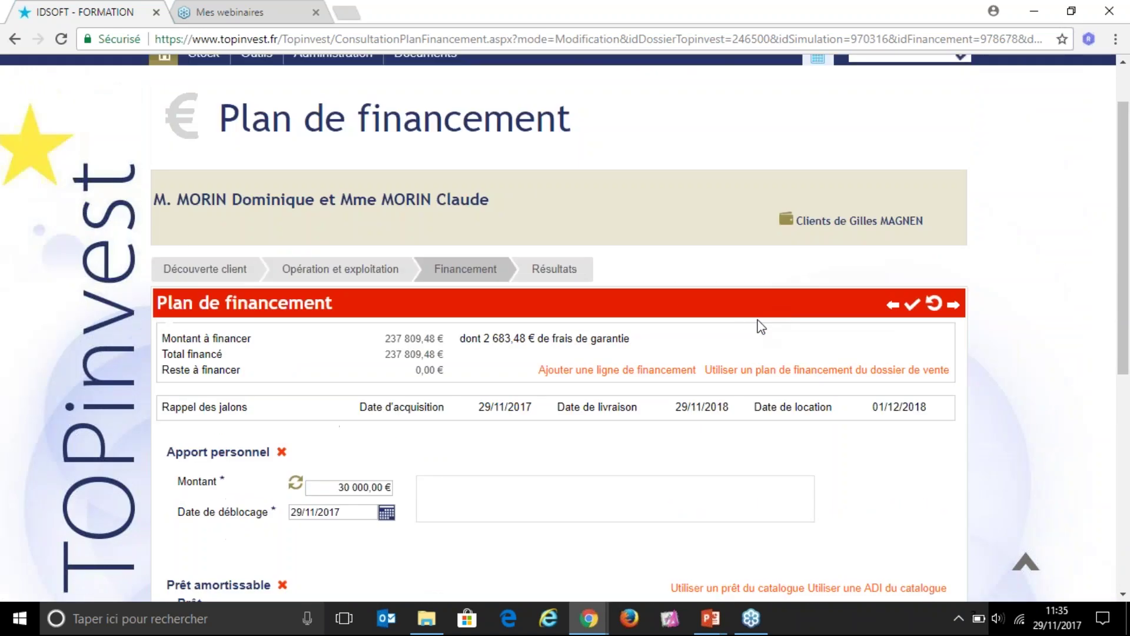
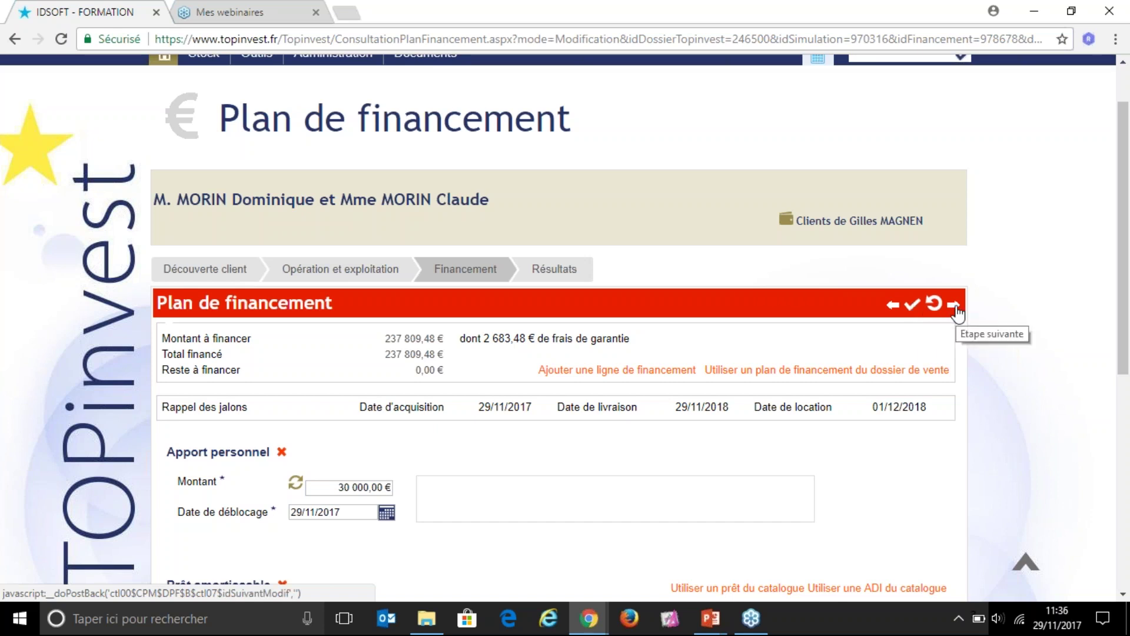
Step: Advance to the simulation results and highlight the client name and Appartement Bruges title
{"action": "left_click", "coordinate": [953, 304]}
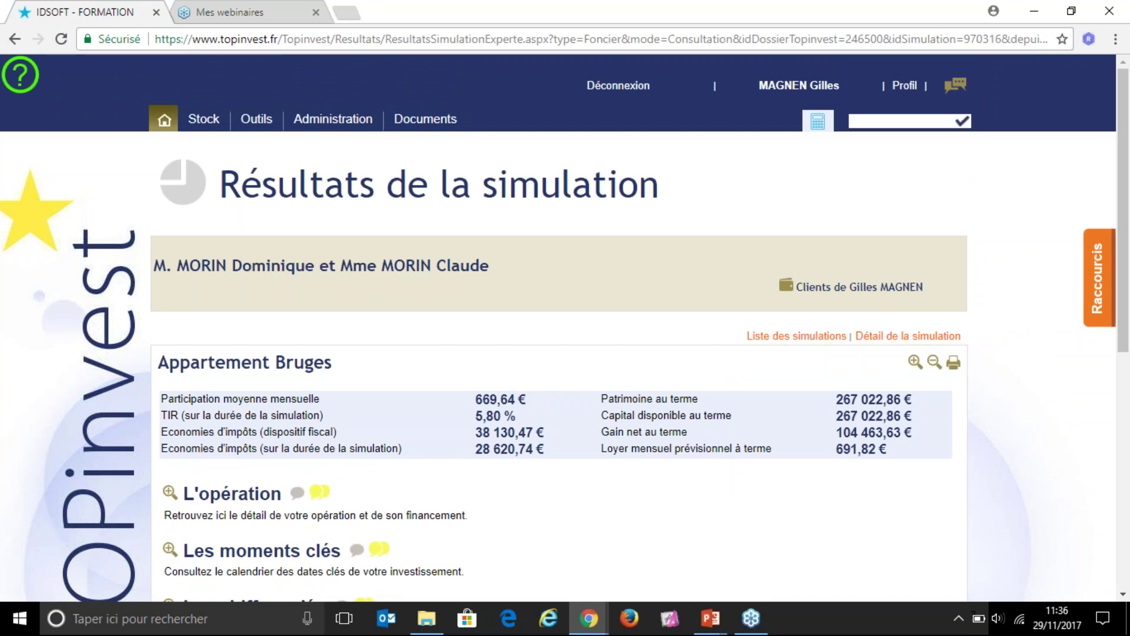
{"action": "left_click_drag", "start_coordinate": [161, 268], "coordinate": [490, 267]}
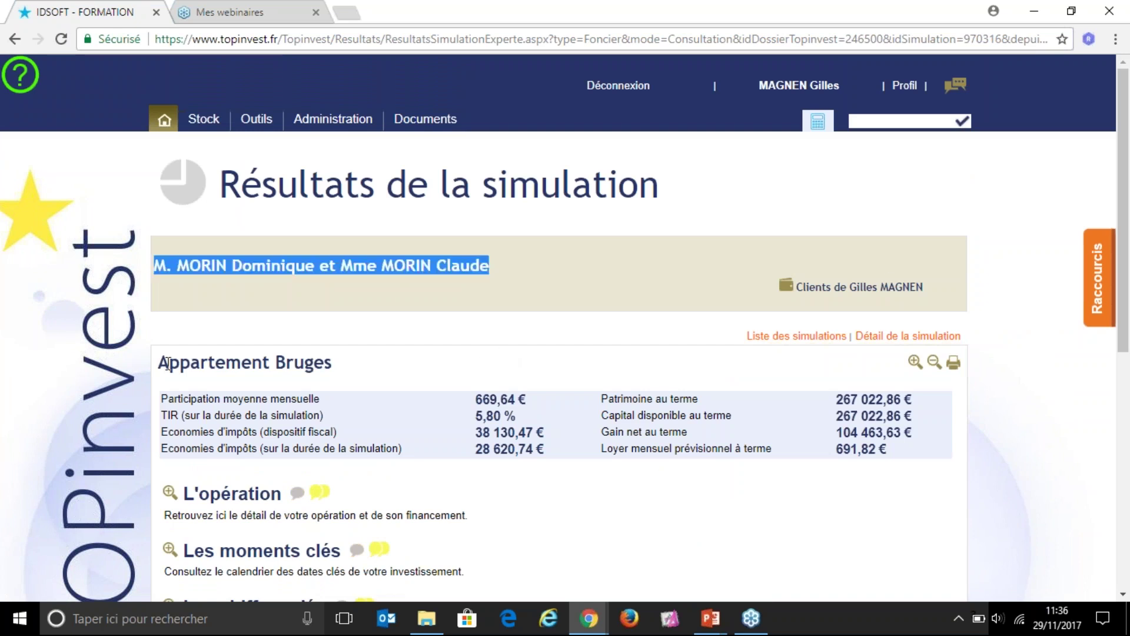
{"action": "left_click_drag", "start_coordinate": [157, 363], "coordinate": [288, 363]}
{"action": "left_click", "coordinate": [356, 362]}
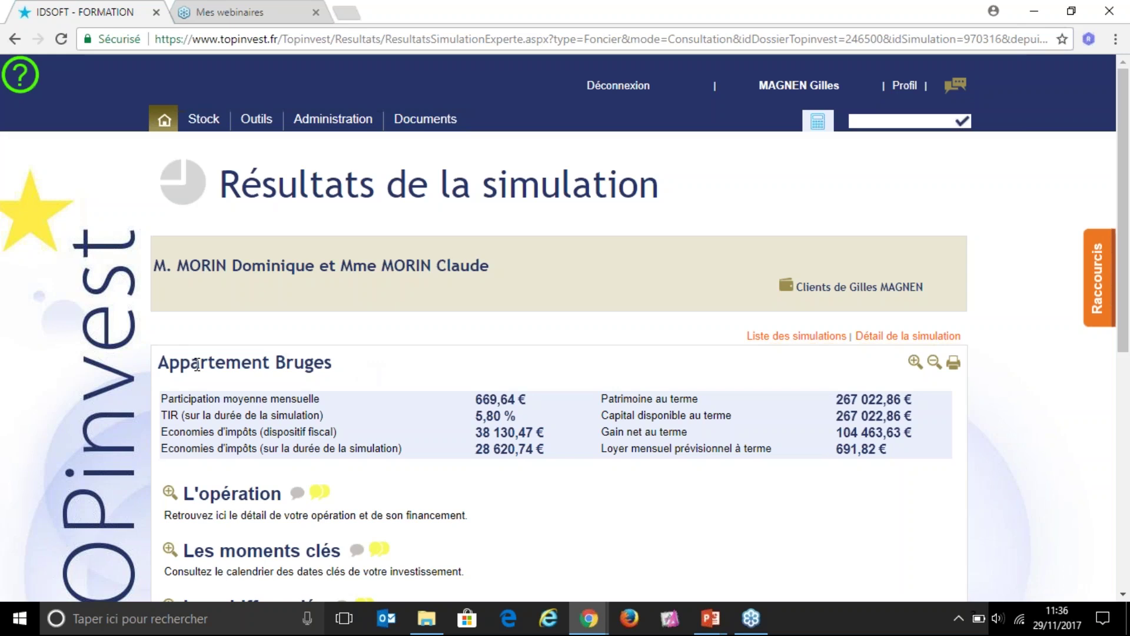
{"action": "left_click_drag", "start_coordinate": [158, 363], "coordinate": [337, 365]}
Step: Highlight the monthly Participation label, then scroll down through the result sections
{"action": "double_click", "coordinate": [177, 398]}
{"action": "left_click_drag", "start_coordinate": [266, 398], "coordinate": [313, 398]}
{"action": "left_click", "coordinate": [355, 399]}
{"action": "scroll", "coordinate": [555, 484], "scroll_direction": "down", "scroll_amount": 4}
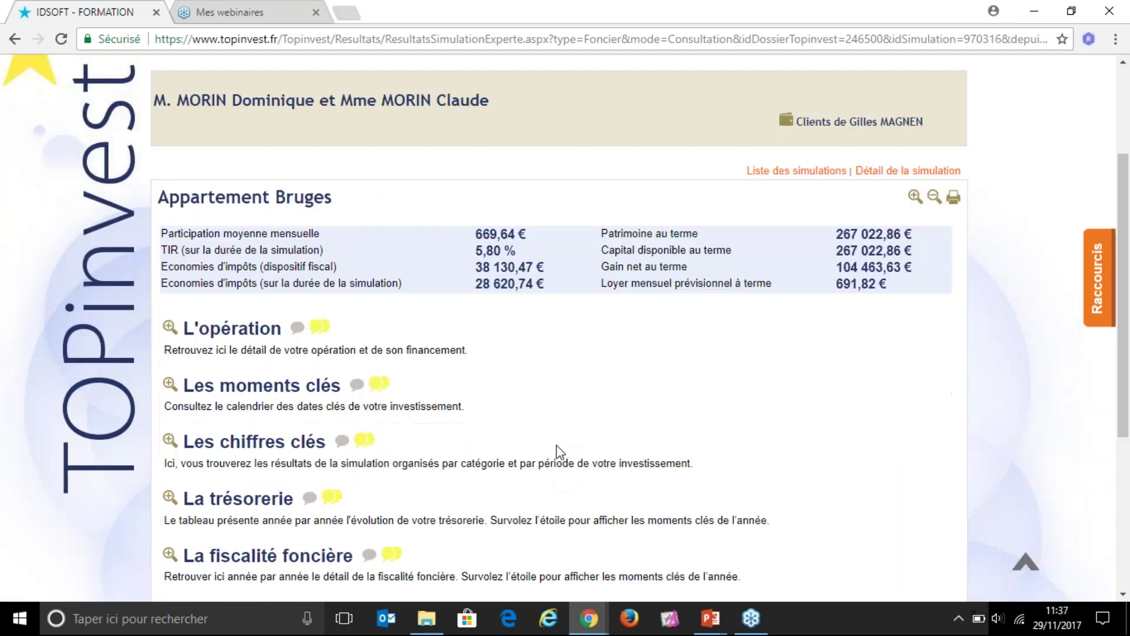
{"action": "scroll", "coordinate": [604, 406], "scroll_direction": "down", "scroll_amount": 1}
{"action": "scroll", "coordinate": [604, 407], "scroll_direction": "down", "scroll_amount": 1}
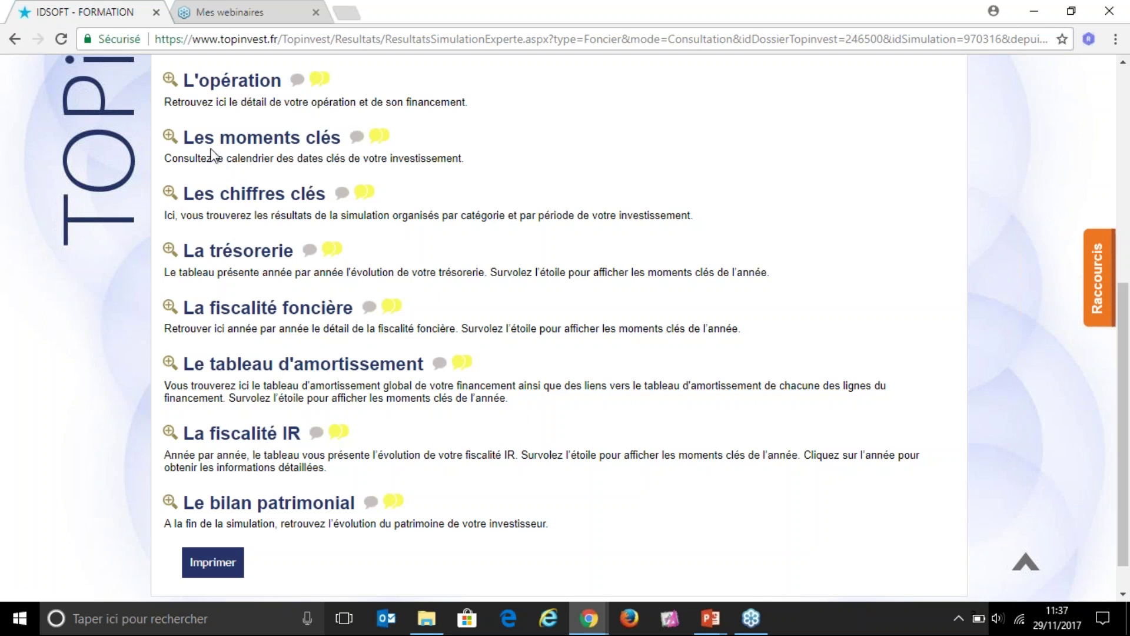
{"action": "left_click", "coordinate": [170, 141]}
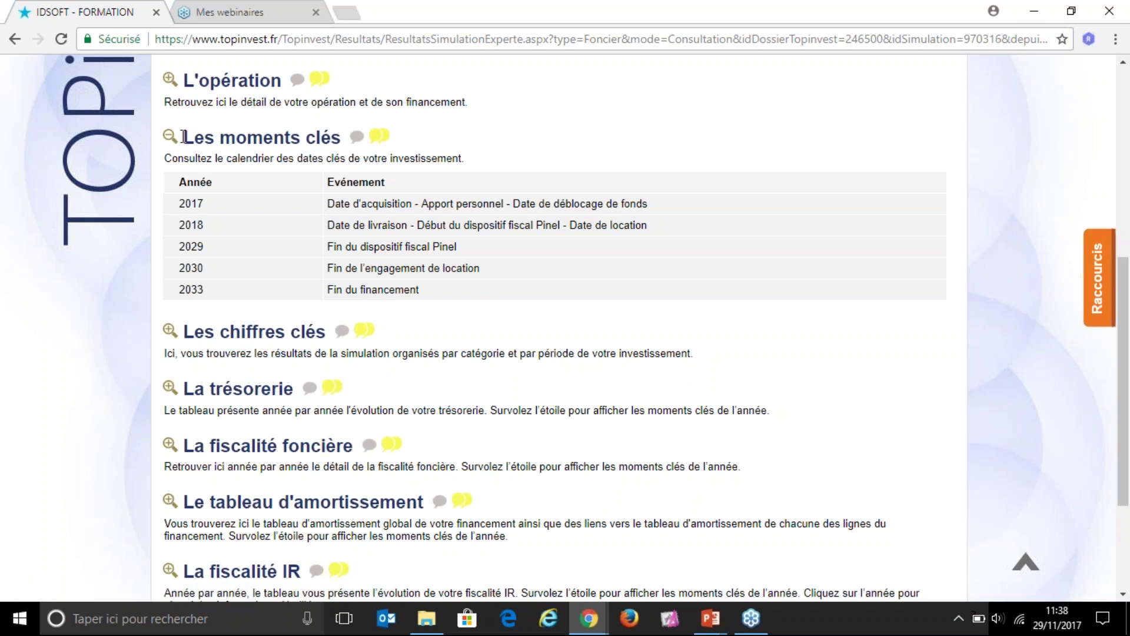
{"action": "left_click", "coordinate": [169, 138]}
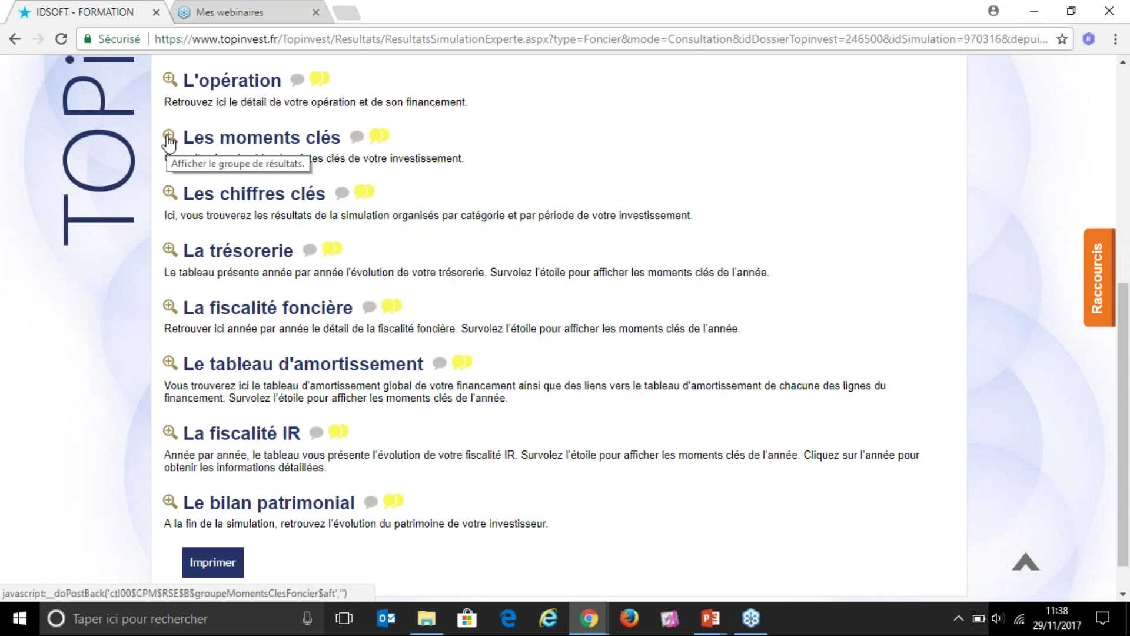
{"action": "left_click", "coordinate": [170, 198]}
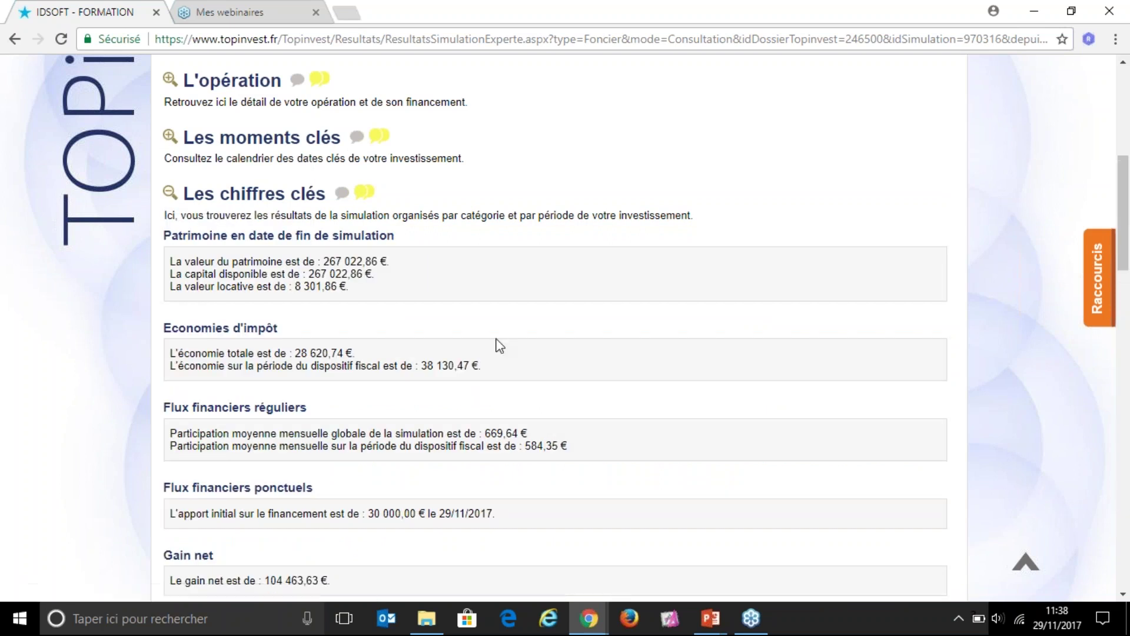
{"action": "scroll", "coordinate": [552, 316], "scroll_direction": "down", "scroll_amount": 7}
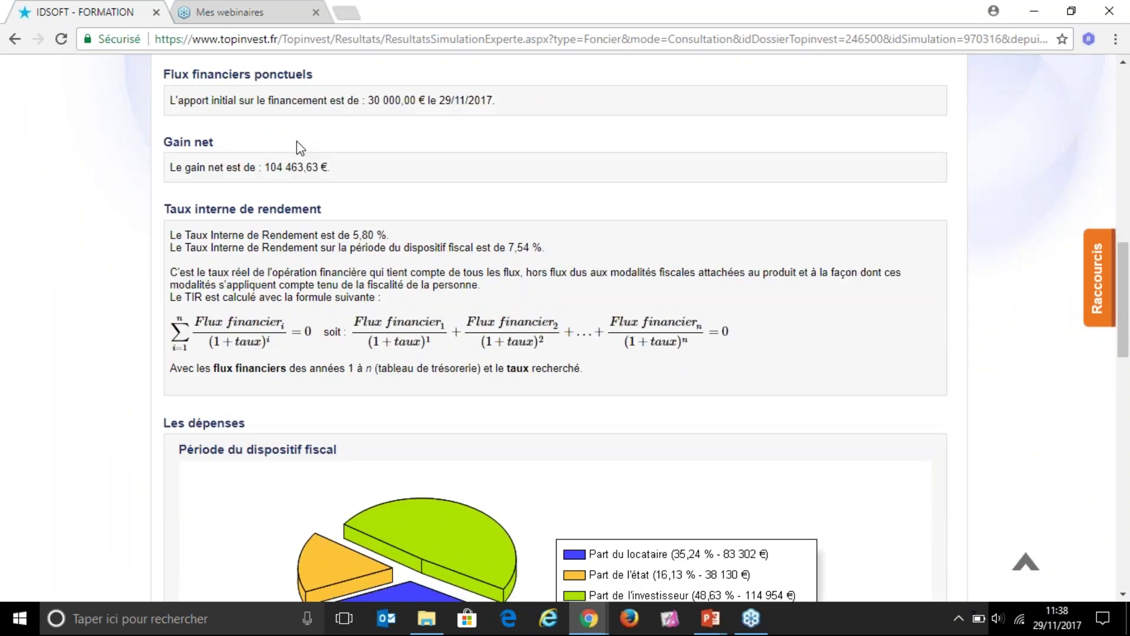
{"action": "scroll", "coordinate": [282, 306], "scroll_direction": "down", "scroll_amount": 3}
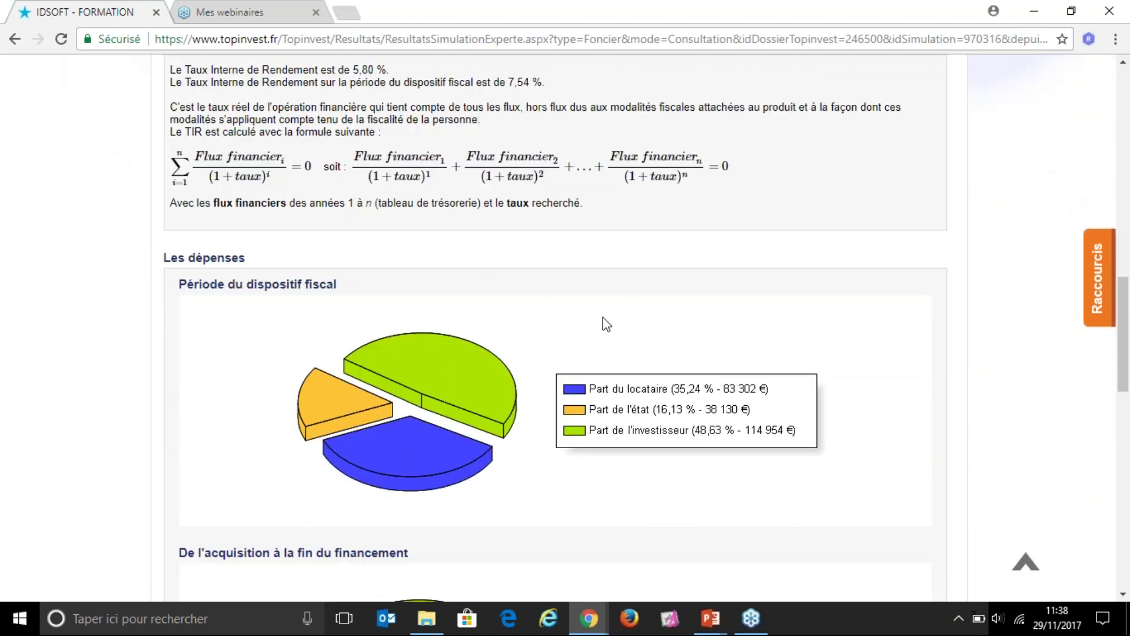
{"action": "scroll", "coordinate": [552, 348], "scroll_direction": "up", "scroll_amount": 1}
{"action": "scroll", "coordinate": [552, 347], "scroll_direction": "up", "scroll_amount": 10}
{"action": "left_click", "coordinate": [171, 278]}
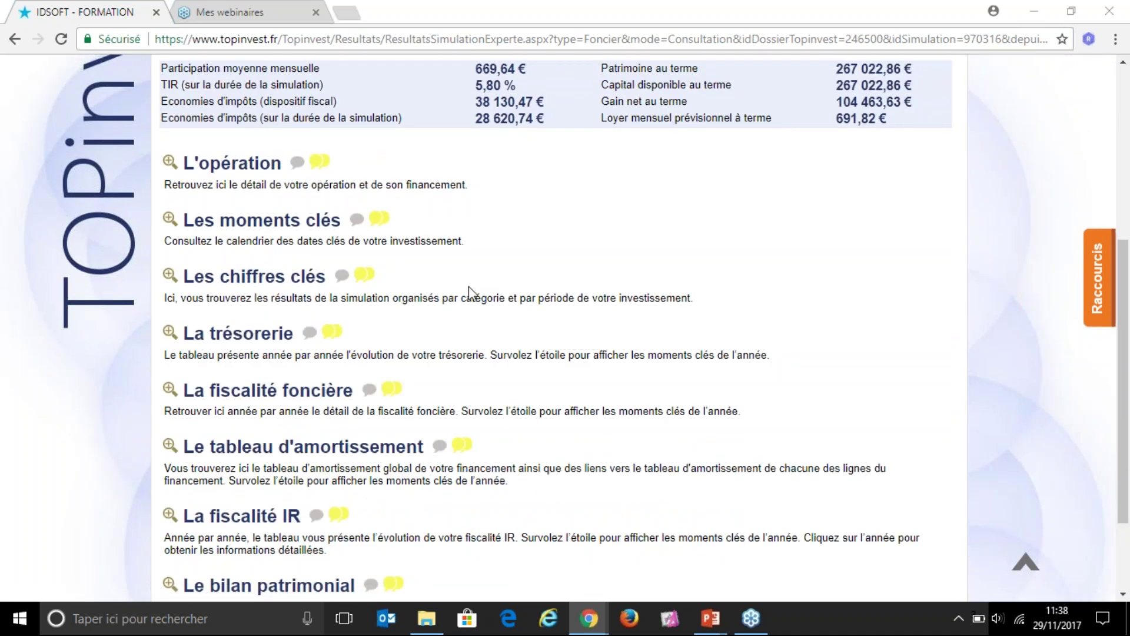
{"action": "left_click", "coordinate": [173, 332]}
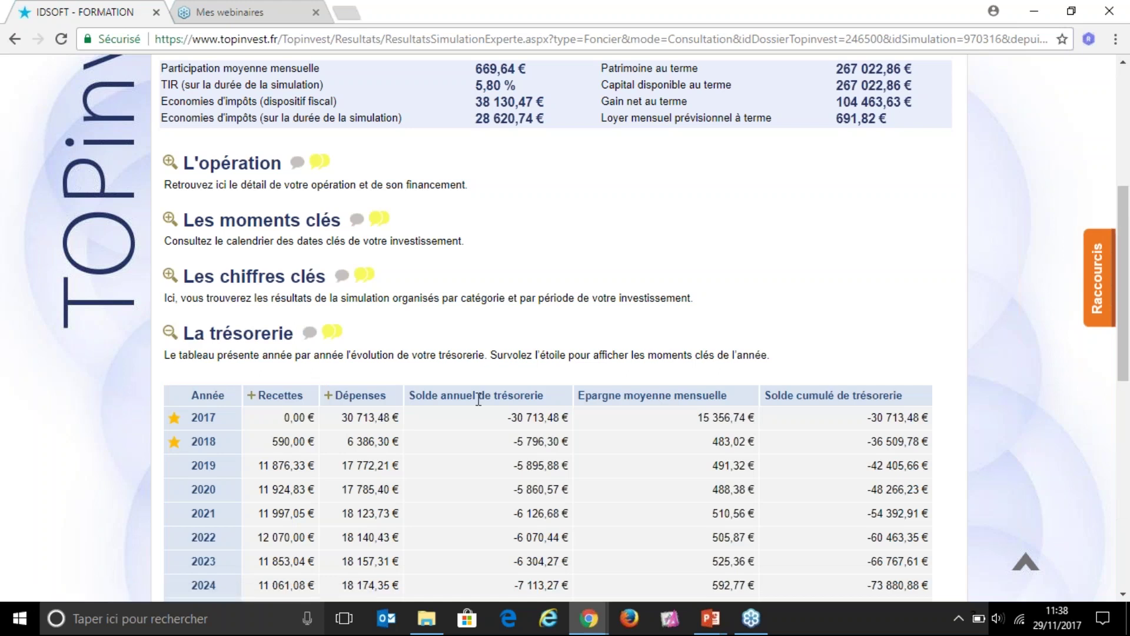
{"action": "scroll", "coordinate": [479, 400], "scroll_direction": "down", "scroll_amount": 3}
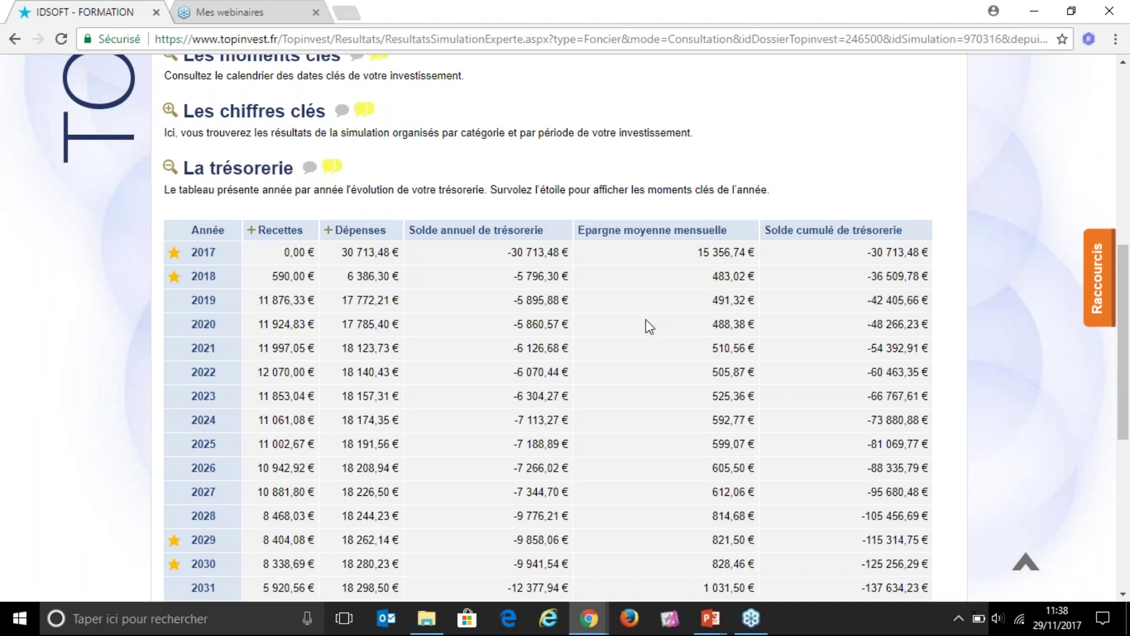
{"action": "left_click", "coordinate": [170, 168]}
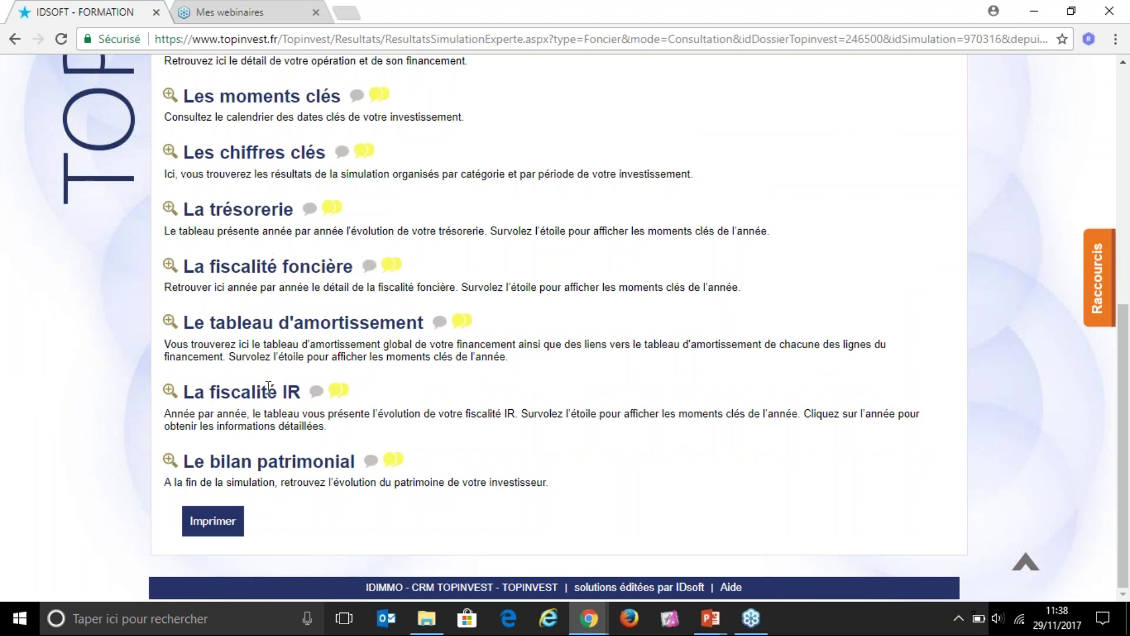
Step: Expand La fiscalité IR into its yearly table of tax savings and cumulative gain from 2017
{"action": "left_click", "coordinate": [170, 391]}
{"action": "scroll", "coordinate": [462, 328], "scroll_direction": "down", "scroll_amount": 4}
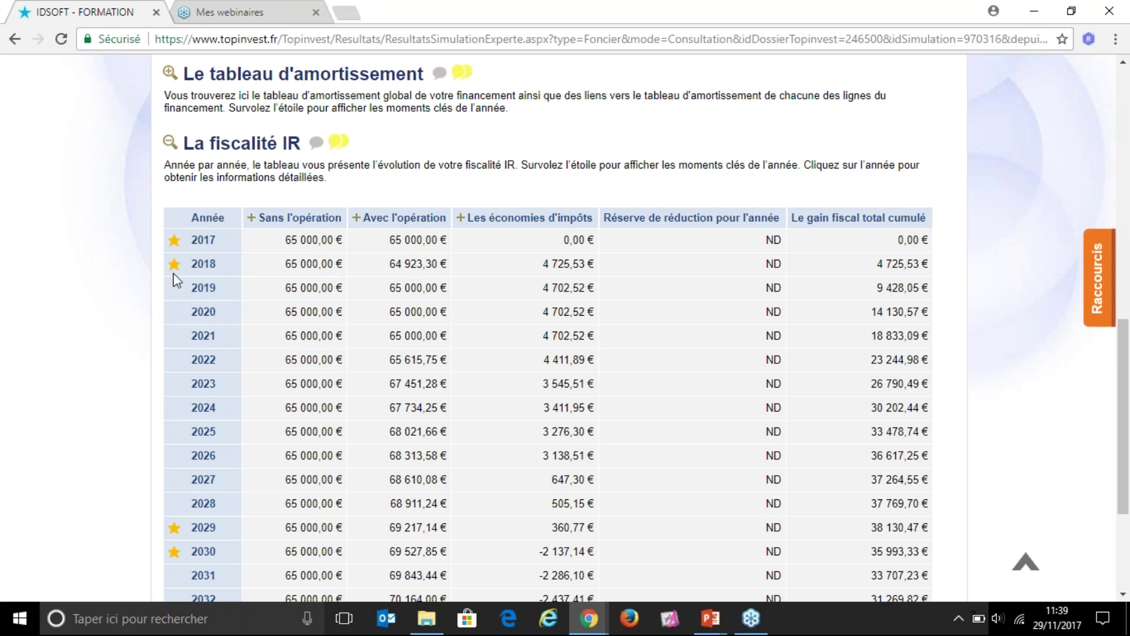
{"action": "mouse_move", "coordinate": [175, 272]}
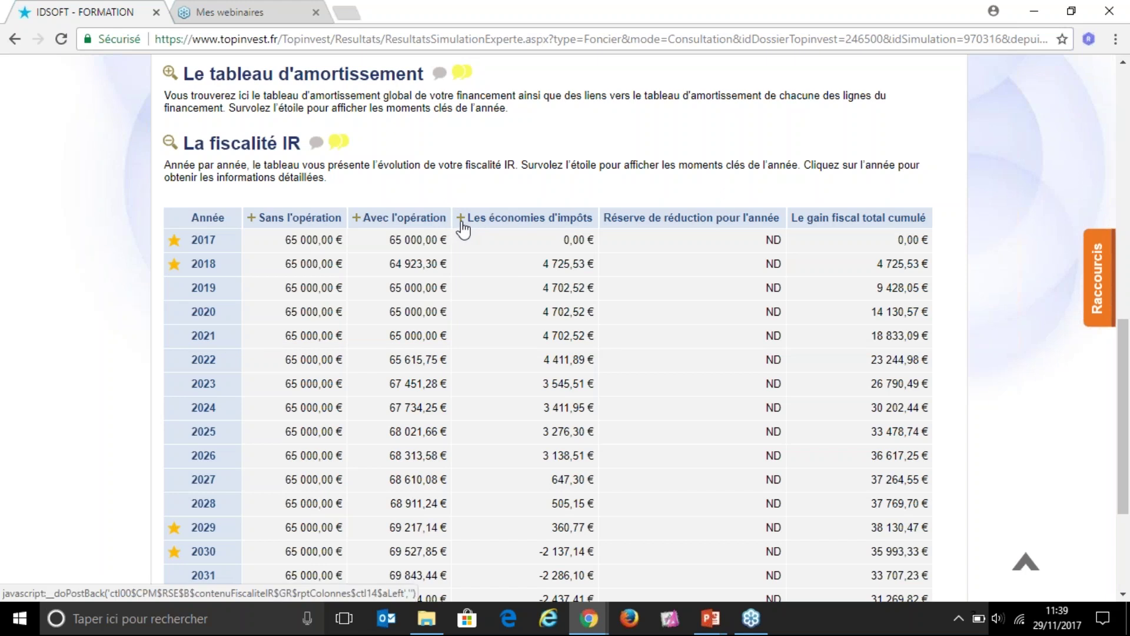
Step: Split tax savings into deficit, reduction-rate and CSG + RDS columns, checking 2018's 23,01 deficit
{"action": "left_click", "coordinate": [463, 224]}
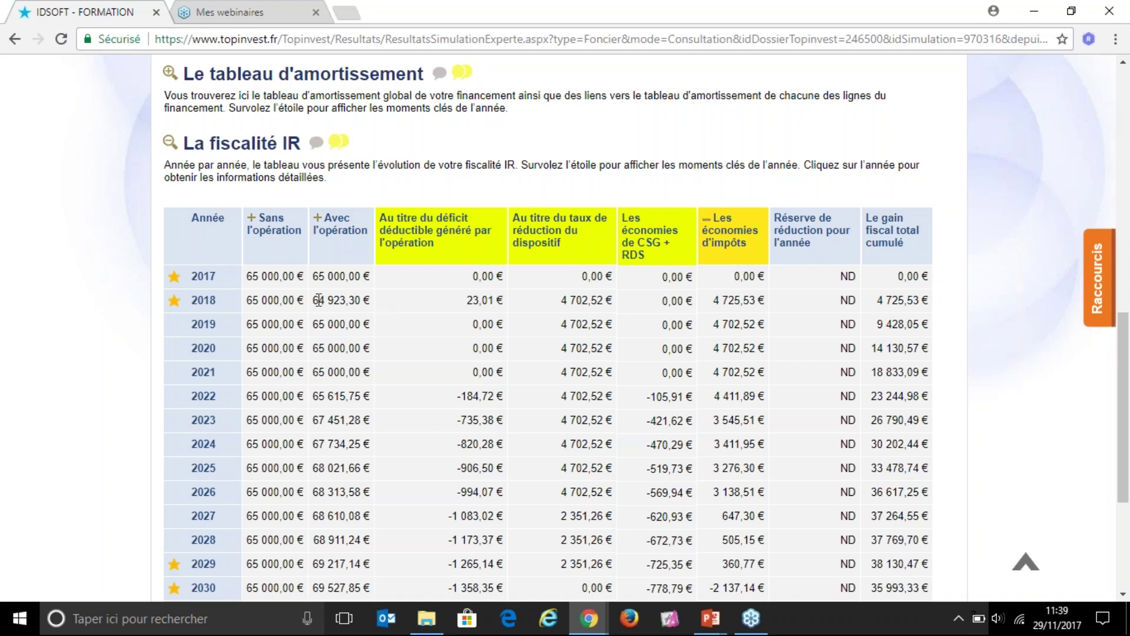
{"action": "left_click_drag", "start_coordinate": [319, 300], "coordinate": [364, 303]}
{"action": "left_click", "coordinate": [364, 303]}
{"action": "double_click", "coordinate": [471, 302]}
{"action": "left_click", "coordinate": [253, 396]}
Step: Review the 2022 figures (65 615,75 €, -184,72 € deficit, CSG + RDS), then collapse tax savings
{"action": "left_click_drag", "start_coordinate": [313, 396], "coordinate": [366, 395]}
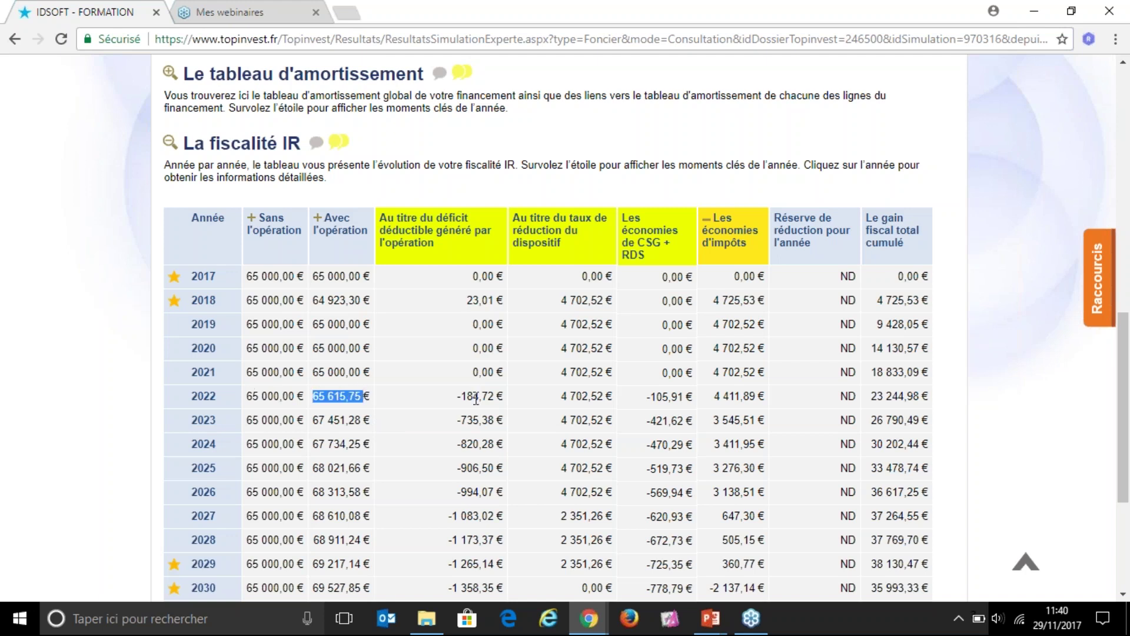
{"action": "left_click_drag", "start_coordinate": [458, 396], "coordinate": [503, 396]}
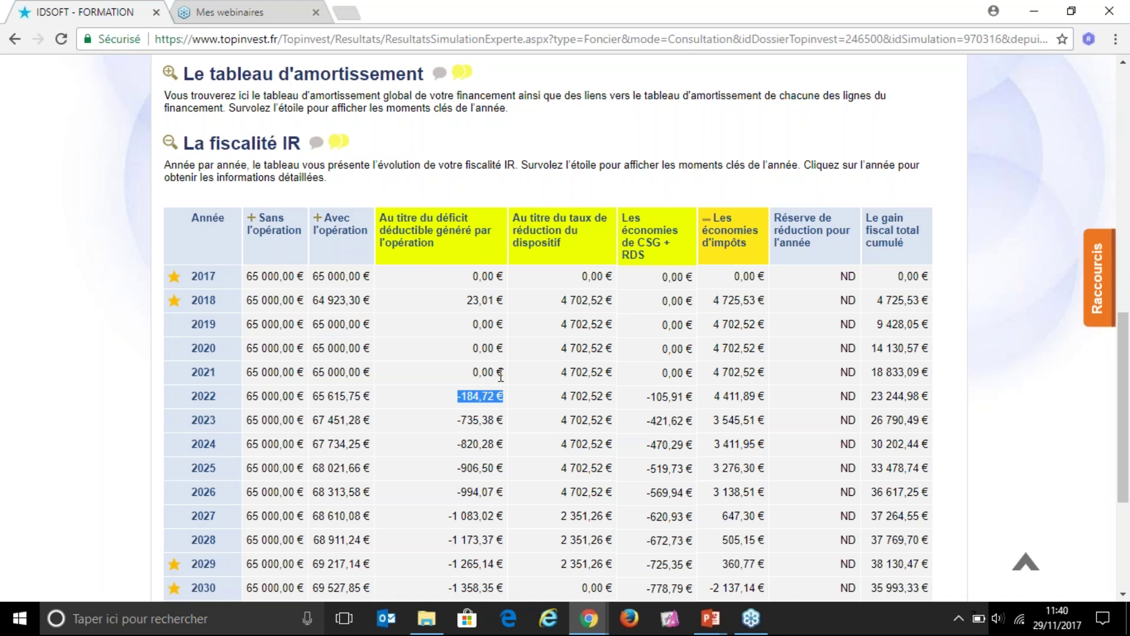
{"action": "left_click", "coordinate": [503, 296]}
{"action": "left_click_drag", "start_coordinate": [312, 398], "coordinate": [373, 399]}
{"action": "left_click", "coordinate": [654, 400]}
{"action": "left_click_drag", "start_coordinate": [650, 397], "coordinate": [688, 387]}
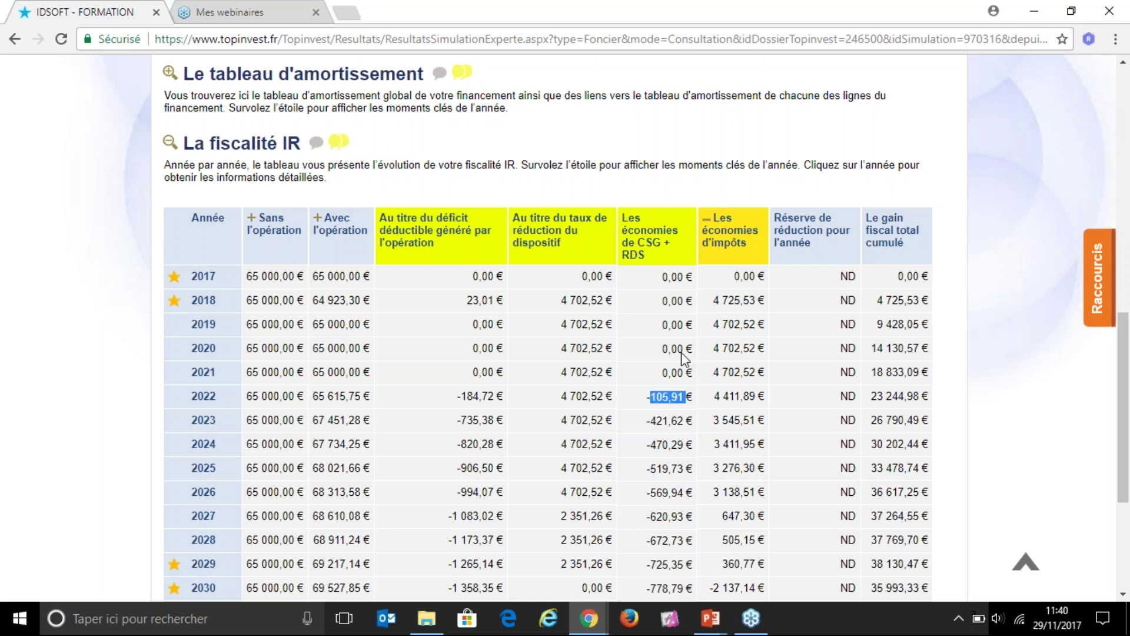
{"action": "left_click", "coordinate": [709, 224]}
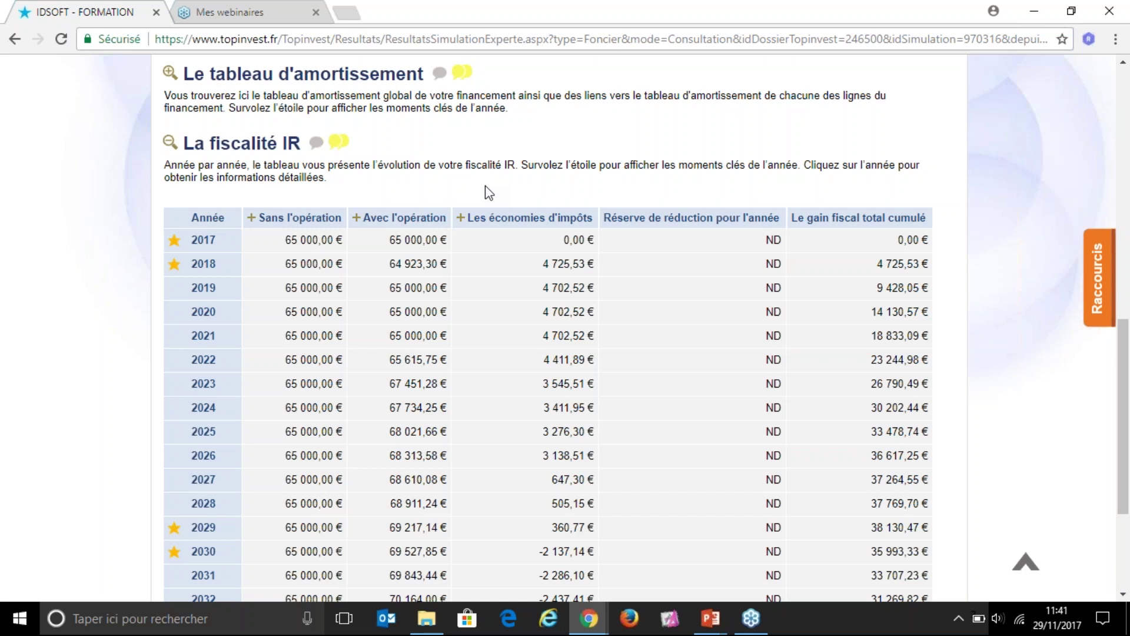
Step: Hide the income tax table and go to the Impression des éditions page
{"action": "left_click", "coordinate": [170, 143]}
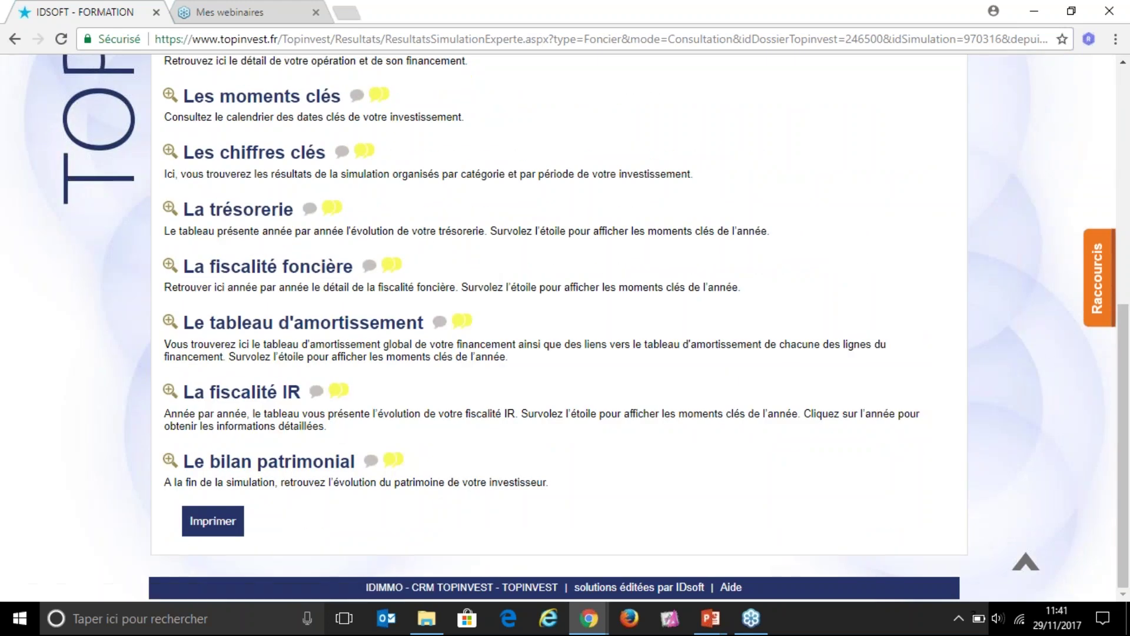
{"action": "left_click", "coordinate": [214, 529]}
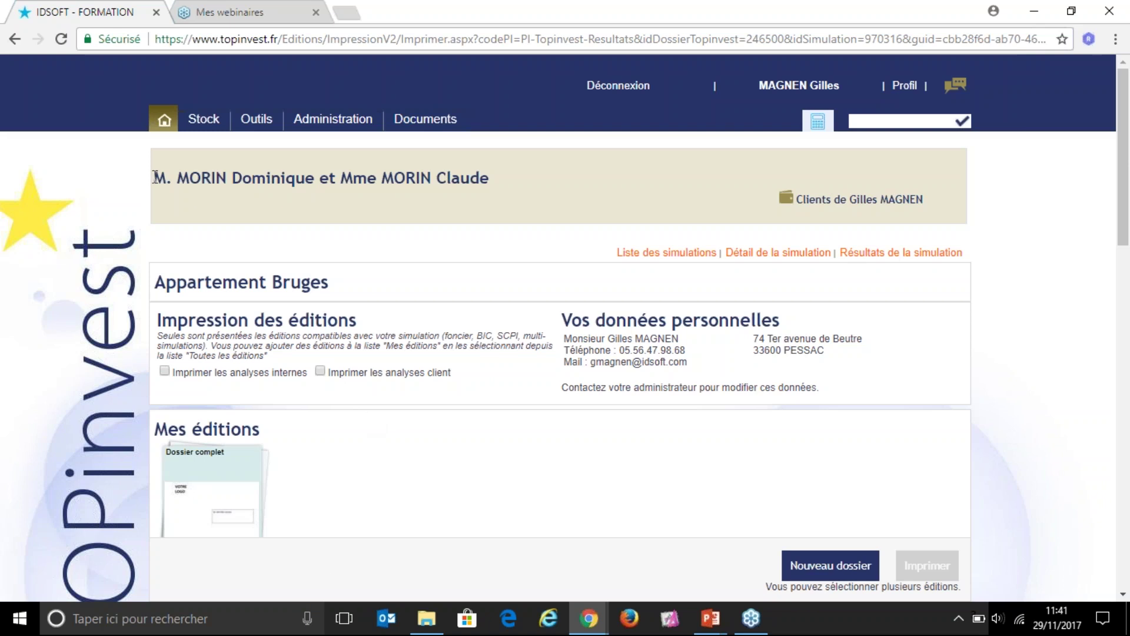
{"action": "left_click_drag", "start_coordinate": [154, 177], "coordinate": [525, 185]}
{"action": "left_click", "coordinate": [164, 281]}
{"action": "left_click_drag", "start_coordinate": [170, 281], "coordinate": [353, 288]}
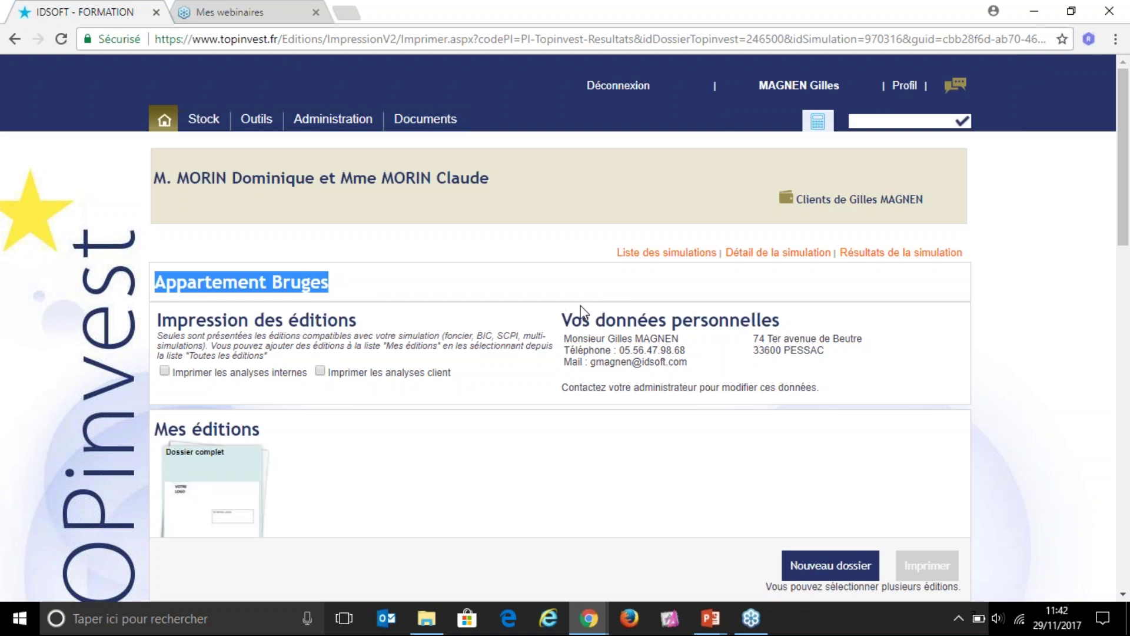
{"action": "left_click", "coordinate": [564, 321]}
{"action": "left_click_drag", "start_coordinate": [564, 321], "coordinate": [790, 333]}
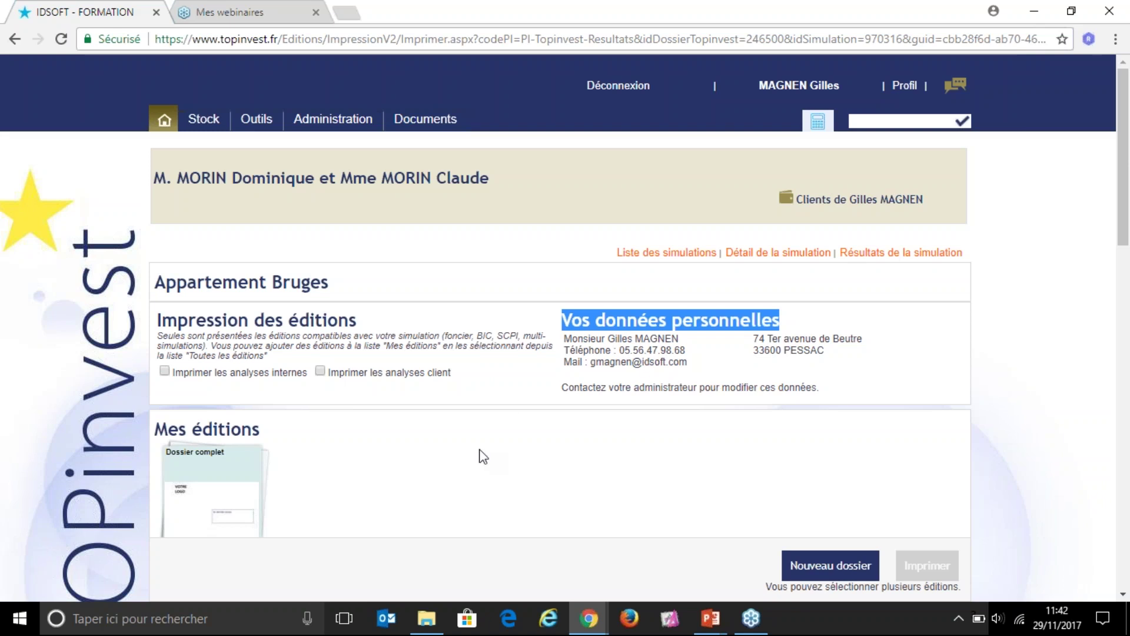
{"action": "left_click_drag", "start_coordinate": [158, 428], "coordinate": [428, 436]}
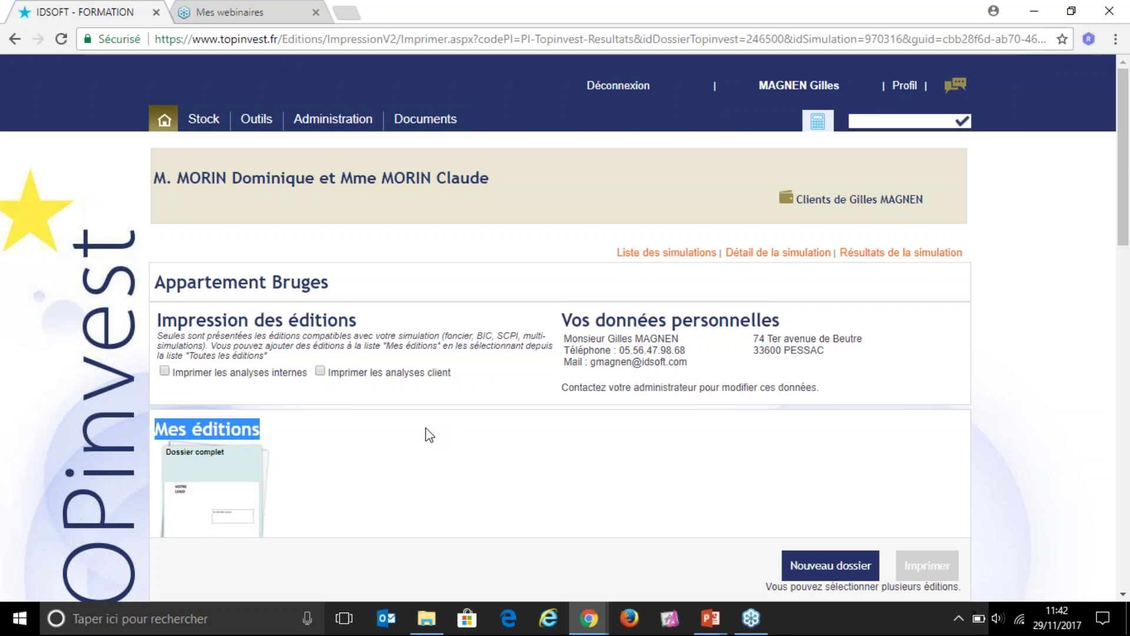
{"action": "scroll", "coordinate": [426, 427], "scroll_direction": "down", "scroll_amount": 2}
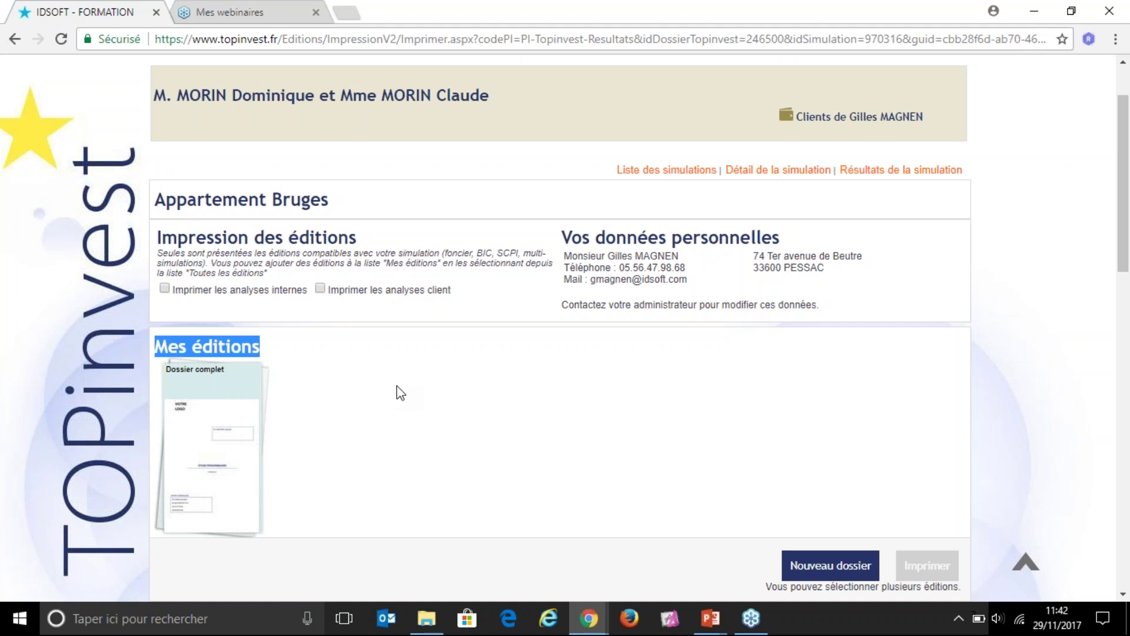
Step: Tick editions 0.02, 1.03, 1.04 and 1.05 under Toutes les éditions disponibles
{"action": "scroll", "coordinate": [416, 386], "scroll_direction": "down", "scroll_amount": 4}
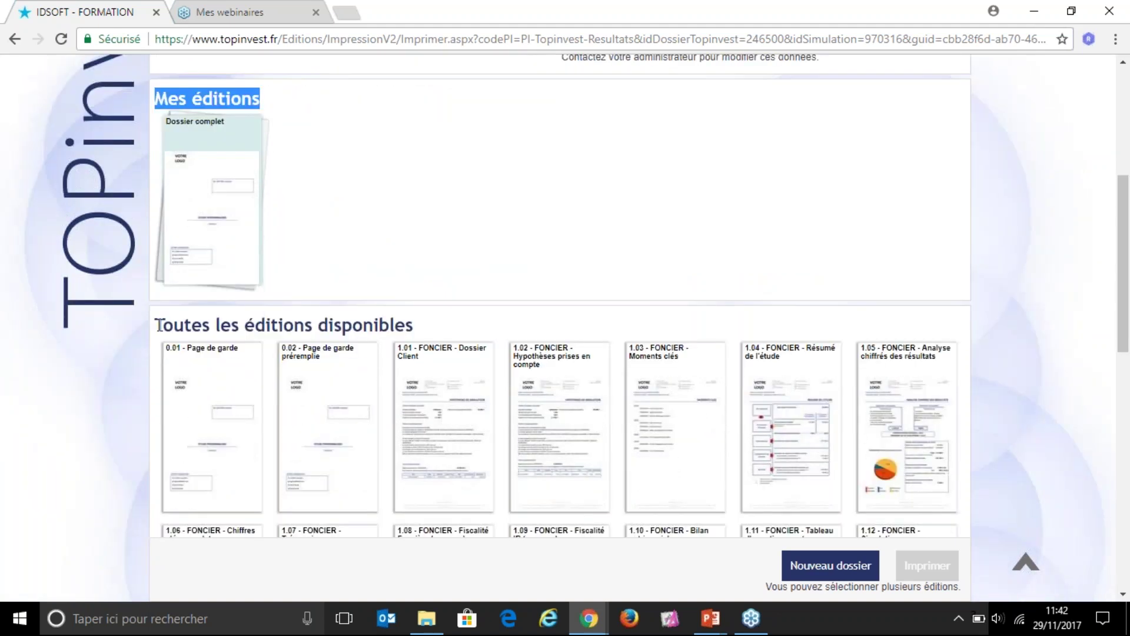
{"action": "left_click_drag", "start_coordinate": [156, 325], "coordinate": [413, 325]}
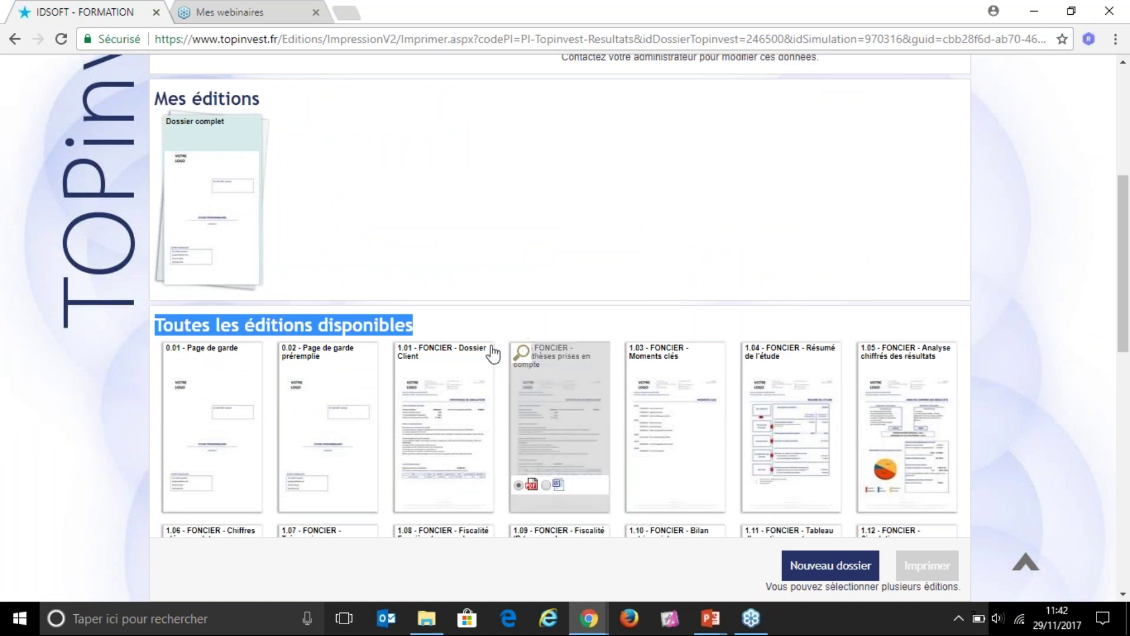
{"action": "mouse_move", "coordinate": [783, 442]}
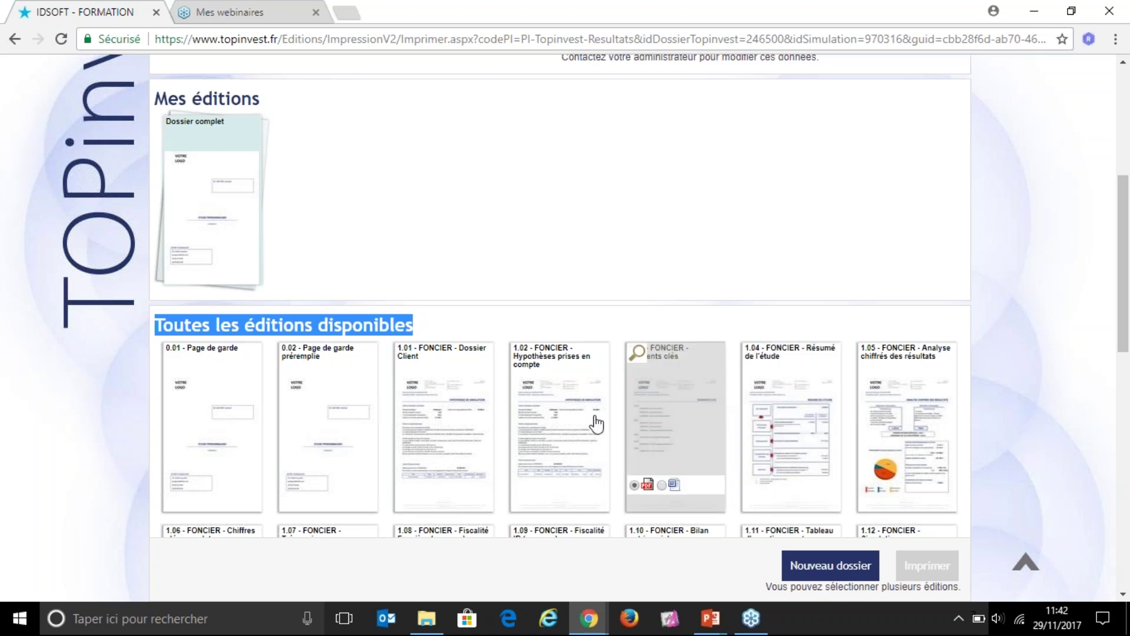
{"action": "mouse_move", "coordinate": [567, 421]}
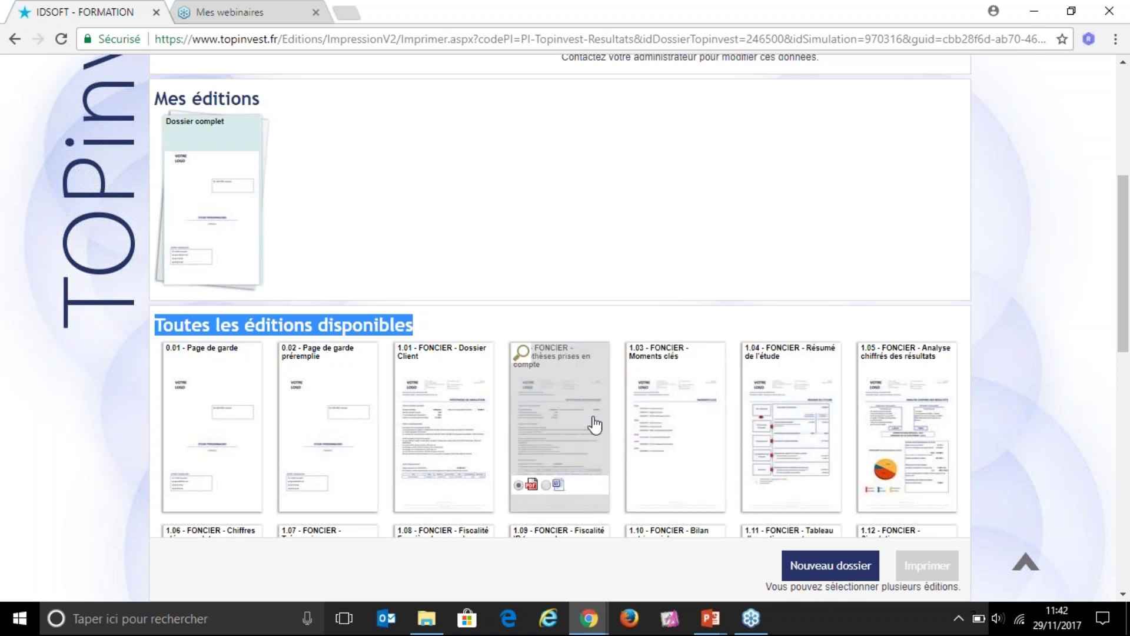
{"action": "left_click", "coordinate": [325, 419]}
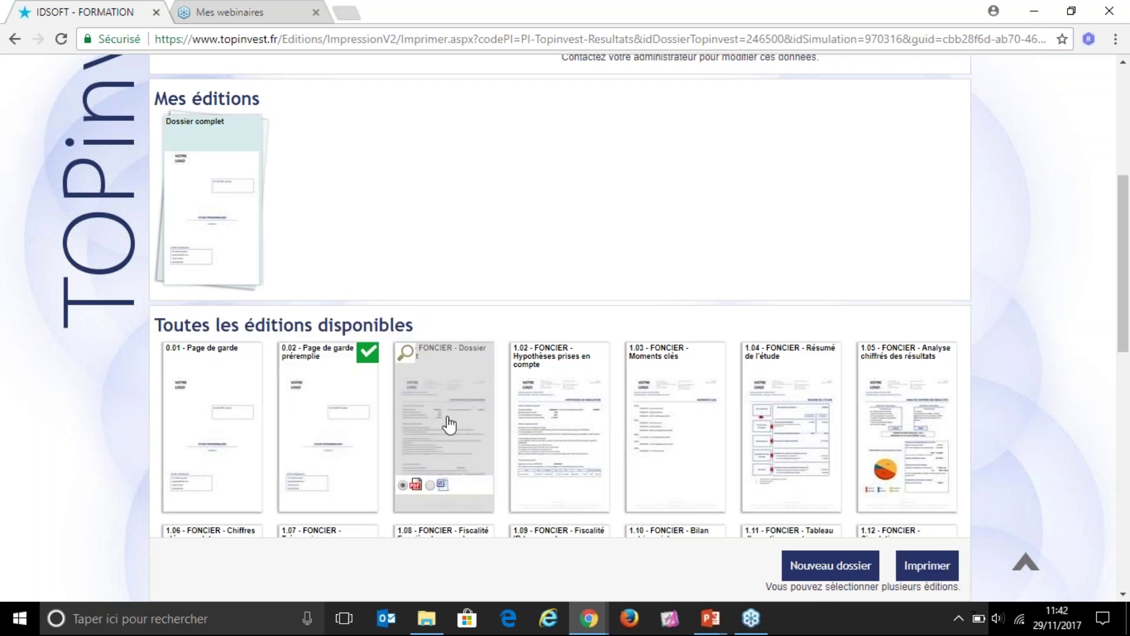
{"action": "left_click", "coordinate": [671, 430]}
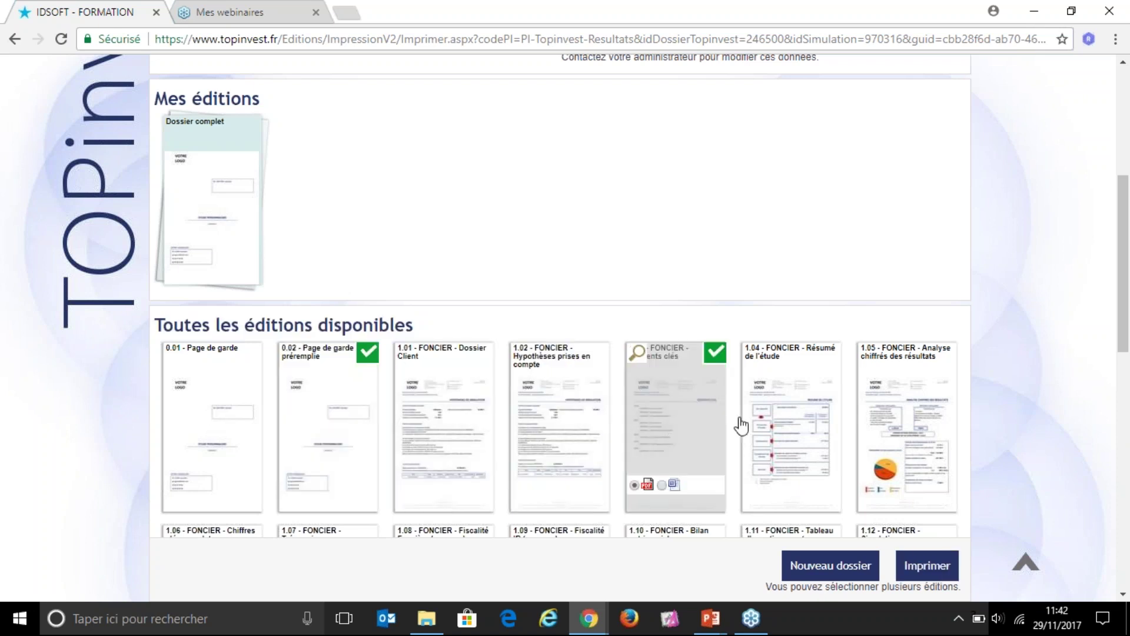
{"action": "left_click", "coordinate": [790, 424]}
{"action": "left_click", "coordinate": [875, 428]}
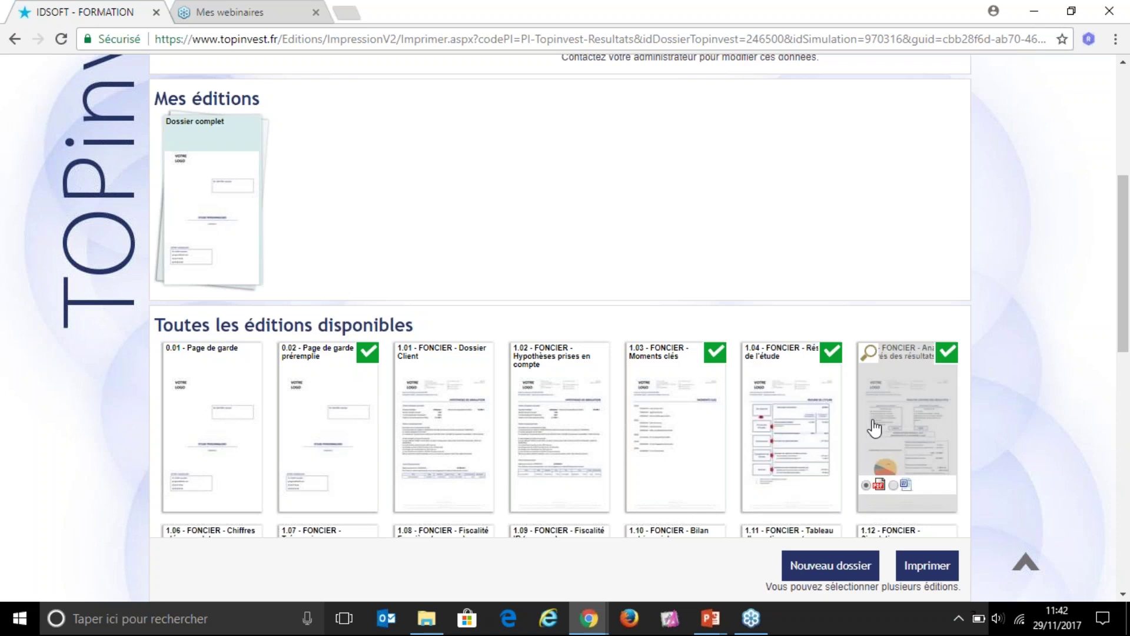
Step: Tick editions 1.17, 1.19 and 1.20 and create a new dossier from the selection
{"action": "scroll", "coordinate": [551, 399], "scroll_direction": "down", "scroll_amount": 5}
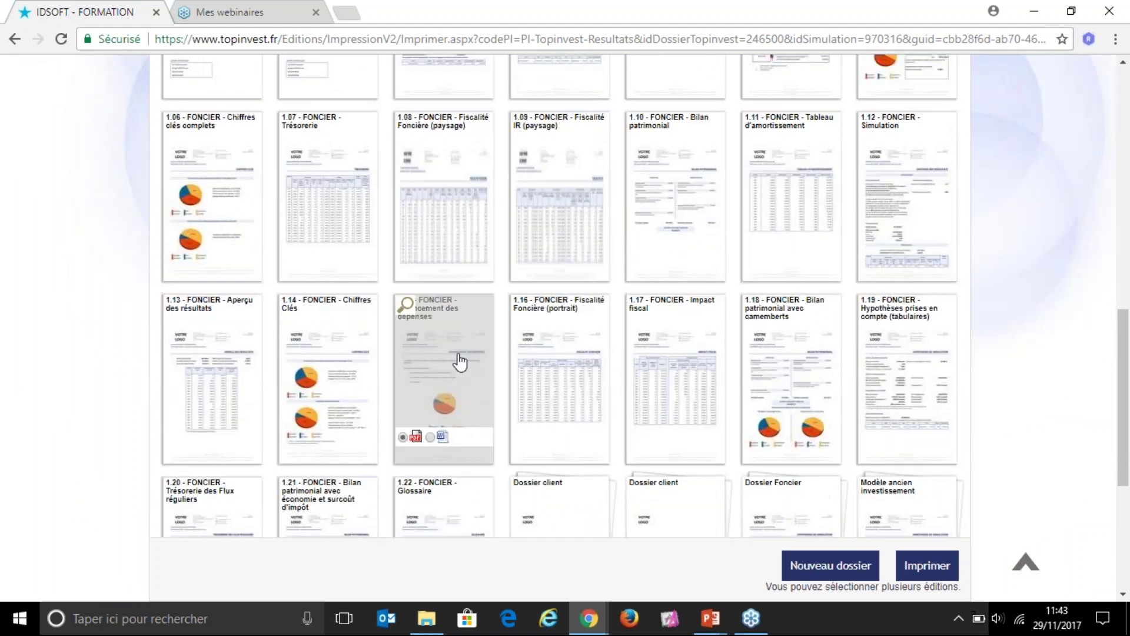
{"action": "left_click", "coordinate": [671, 369]}
{"action": "left_click", "coordinate": [871, 371]}
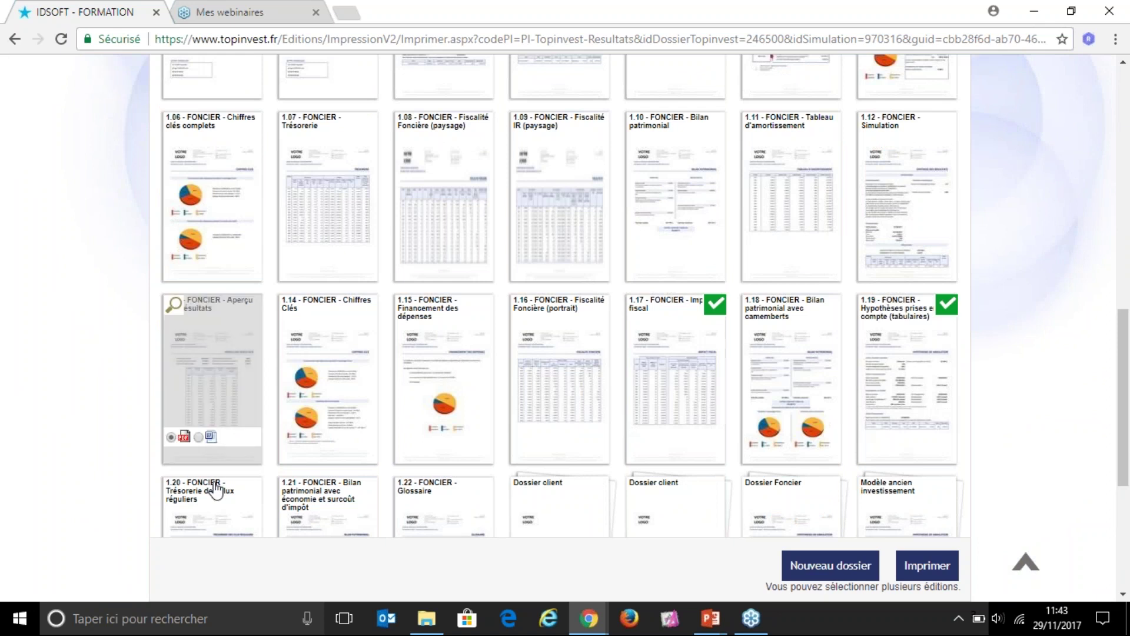
{"action": "left_click", "coordinate": [207, 504]}
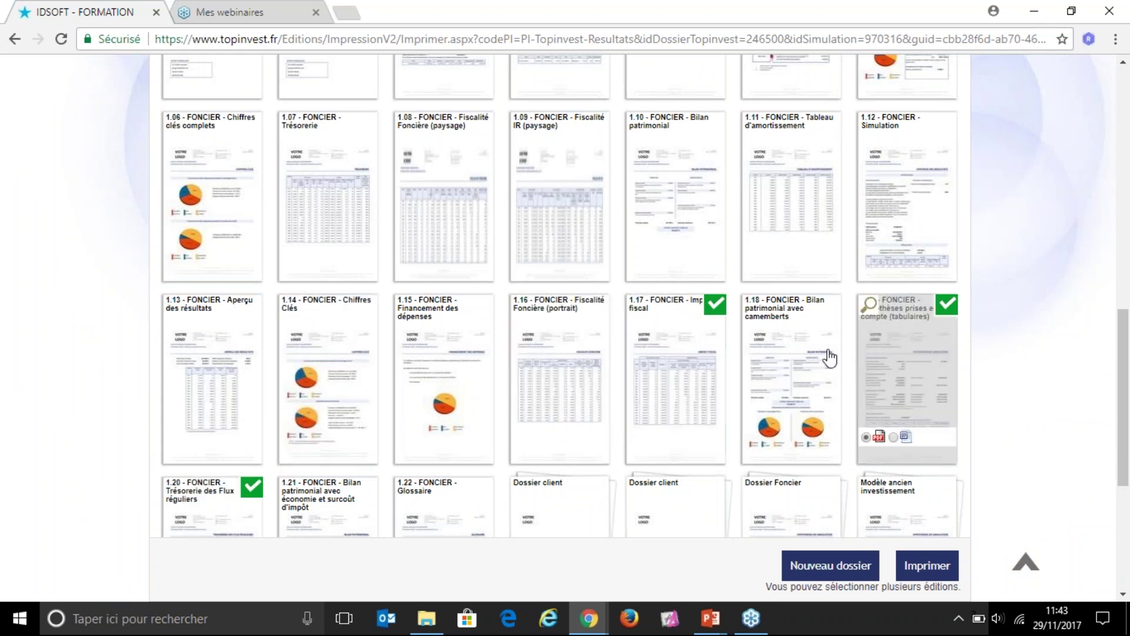
{"action": "left_click", "coordinate": [825, 566]}
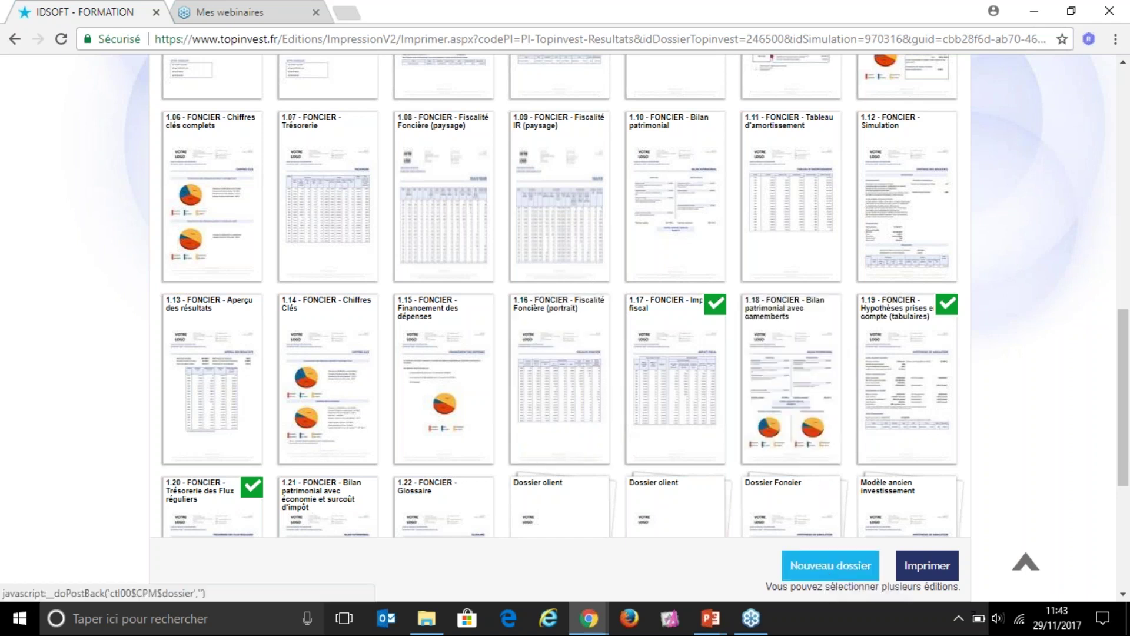
Step: Name the new dossier 'Webinaire', correcting a typo in the name
{"action": "left_click", "coordinate": [272, 288]}
{"action": "type", "text": "Webi"}
{"action": "type", "text": "naire"}
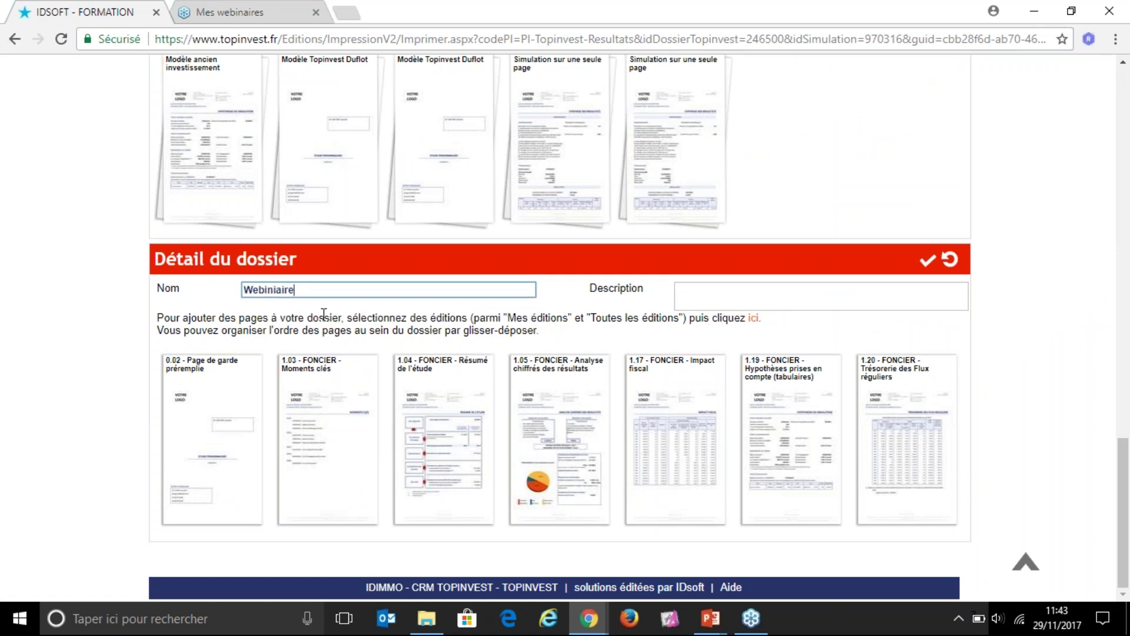
{"action": "key", "text": "Left"}
{"action": "key", "text": "Left"}
{"action": "key", "text": "Left"}
{"action": "key", "text": "Left"}
{"action": "key", "text": "BackSpace"}
{"action": "key", "text": "Tab"}
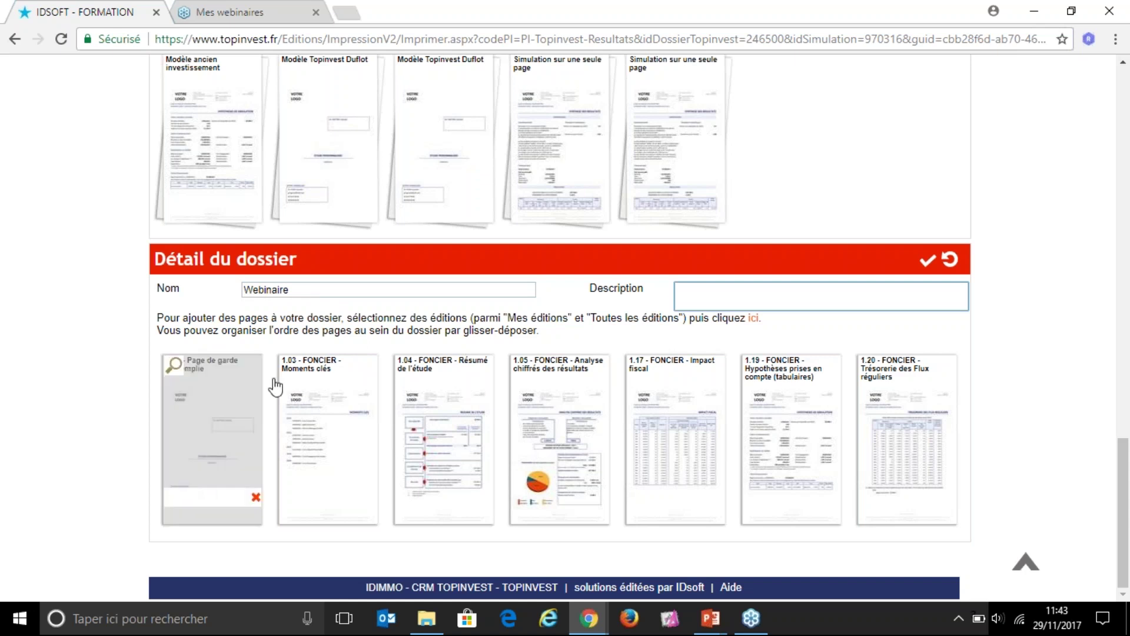
Step: Leave the description blank and move 1.19 to second place and 1.20 before 1.17
{"action": "mouse_move", "coordinate": [228, 411]}
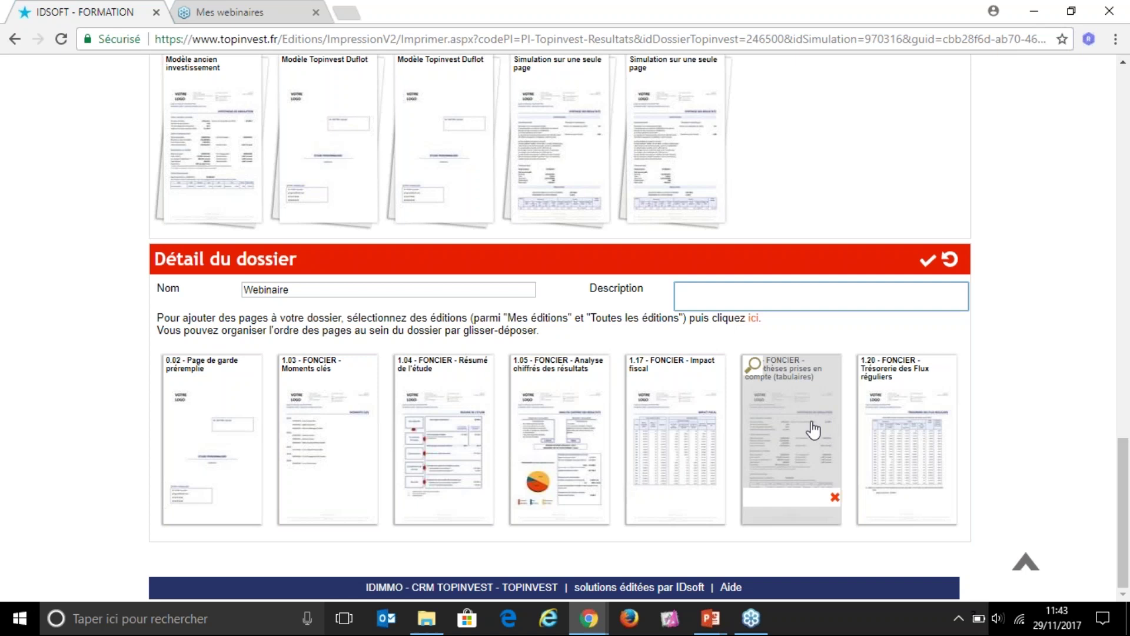
{"action": "left_click", "coordinate": [812, 423]}
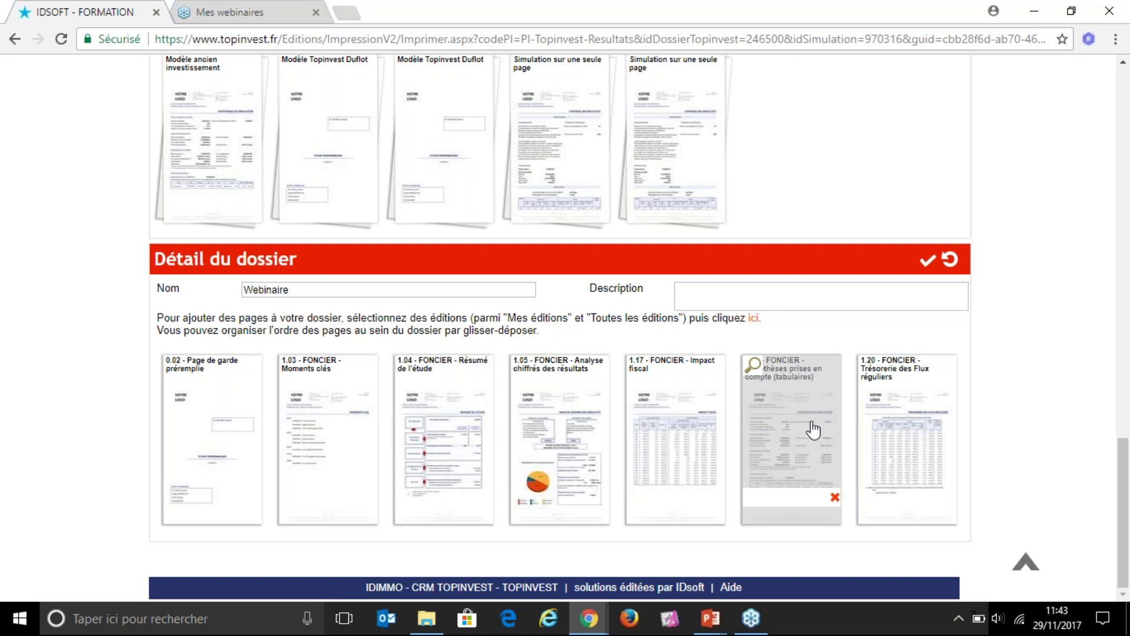
{"action": "left_click_drag", "start_coordinate": [803, 424], "coordinate": [343, 428]}
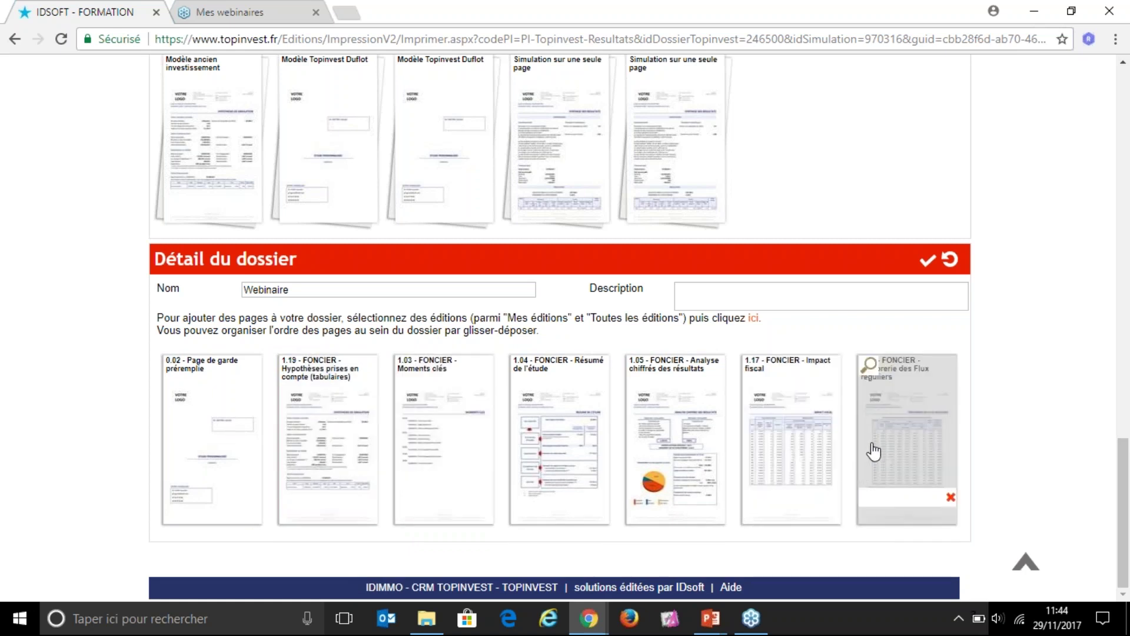
{"action": "left_click_drag", "start_coordinate": [873, 455], "coordinate": [753, 441]}
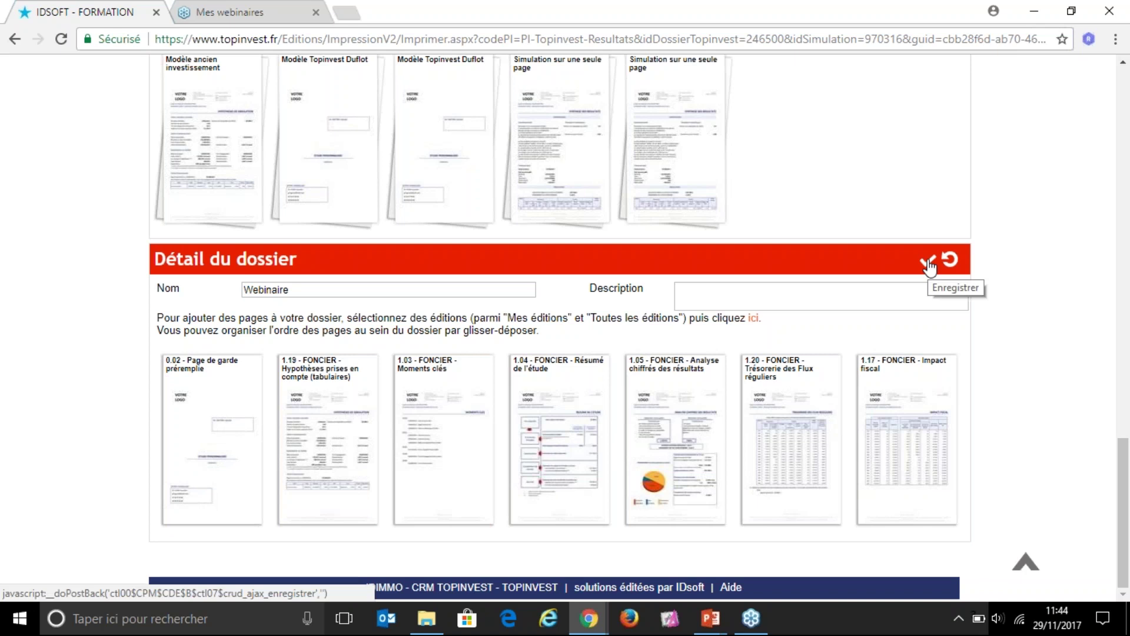
Step: Save the Webinaire dossier and find it under Mes éditions
{"action": "left_click", "coordinate": [929, 263]}
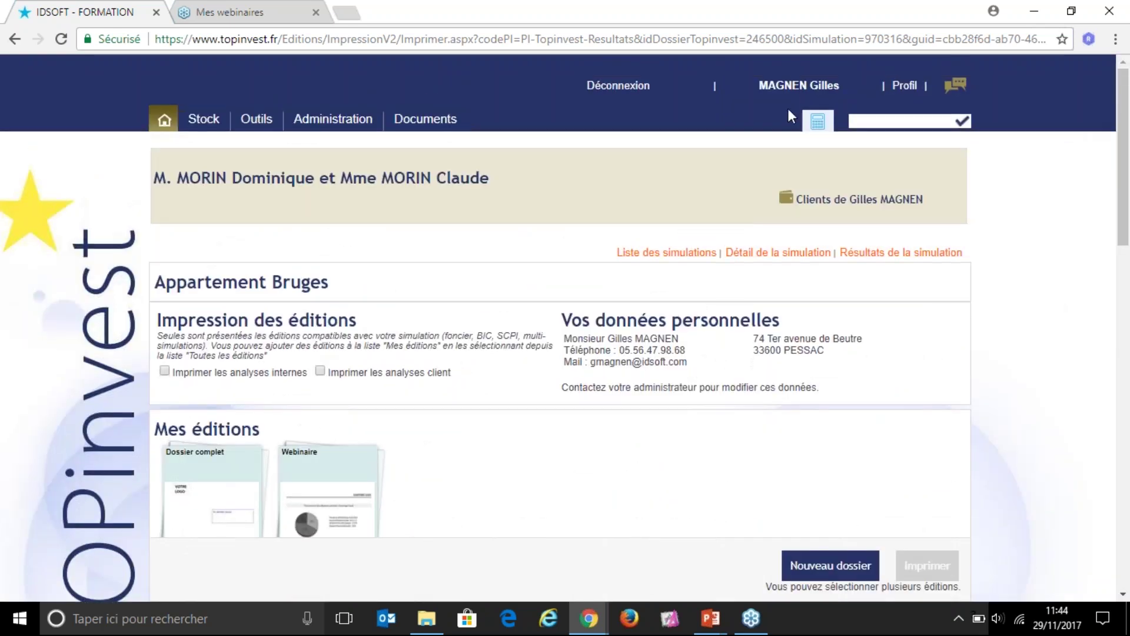
{"action": "mouse_move", "coordinate": [818, 121]}
{"action": "left_click_drag", "start_coordinate": [159, 429], "coordinate": [261, 430]}
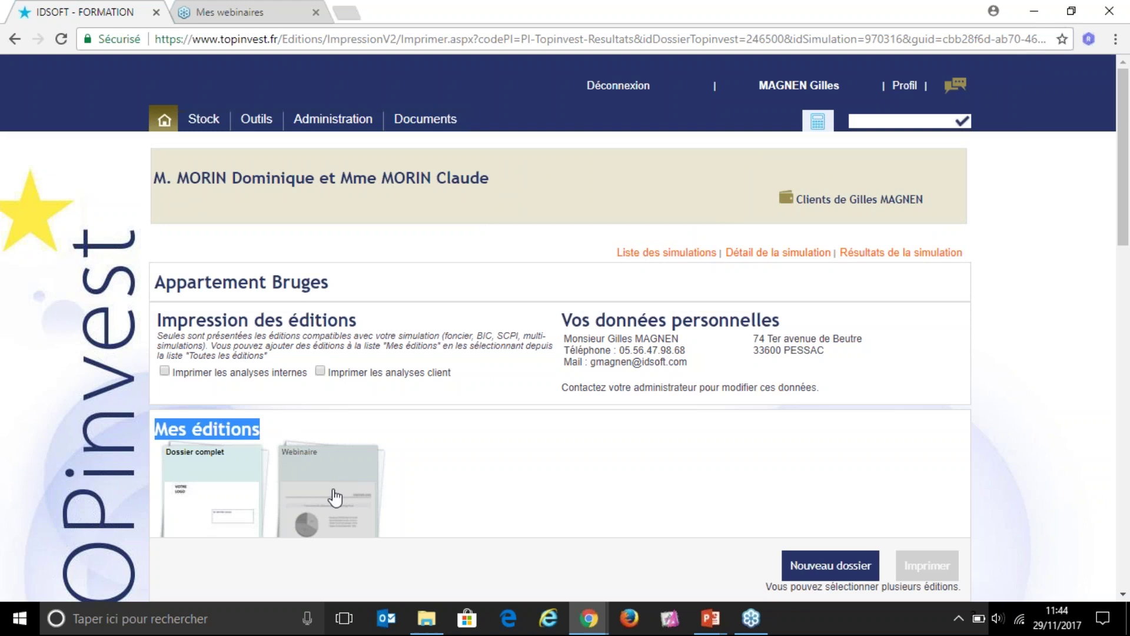
{"action": "scroll", "coordinate": [330, 489], "scroll_direction": "down", "scroll_amount": 1}
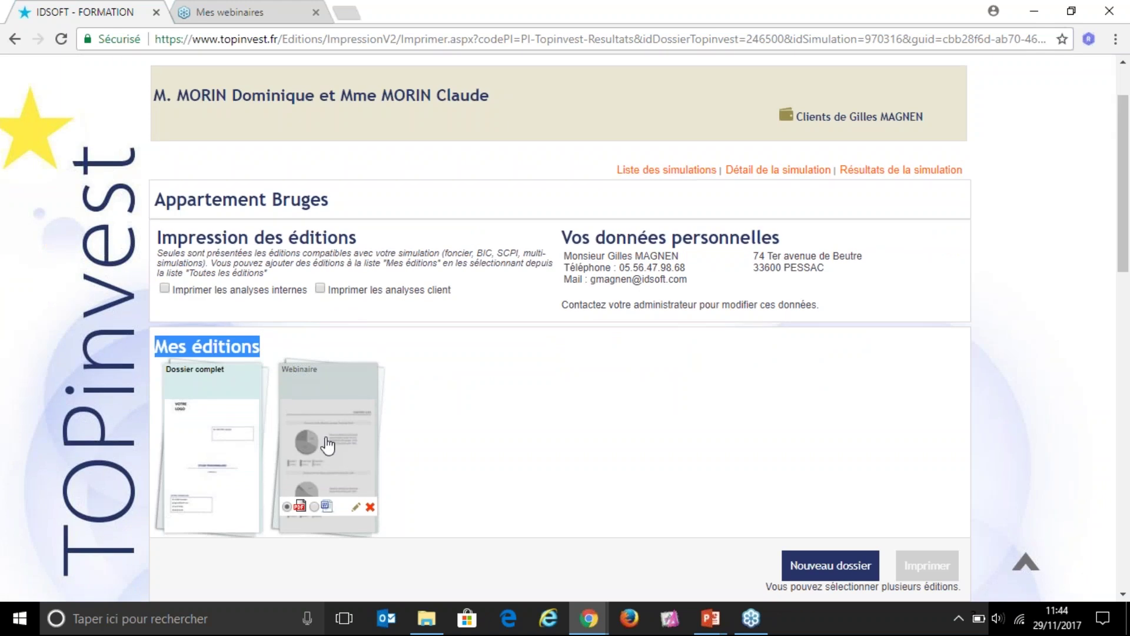
Step: Print the Webinaire edition and open the downloaded Webinaire_171129_114445.pdf
{"action": "left_click", "coordinate": [326, 446]}
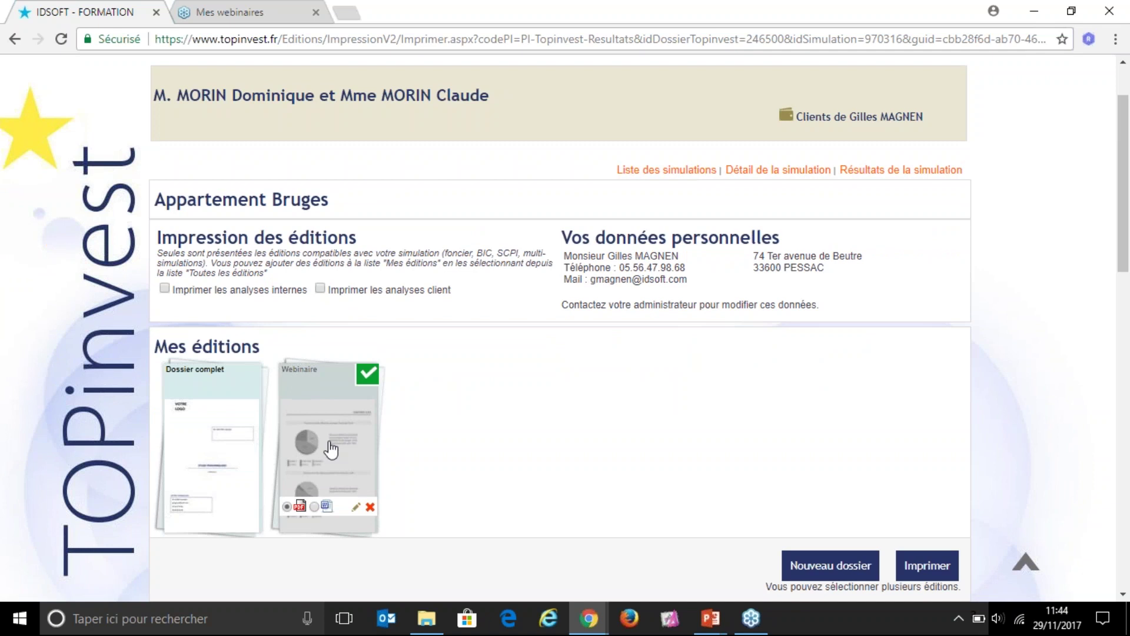
{"action": "left_click", "coordinate": [942, 570]}
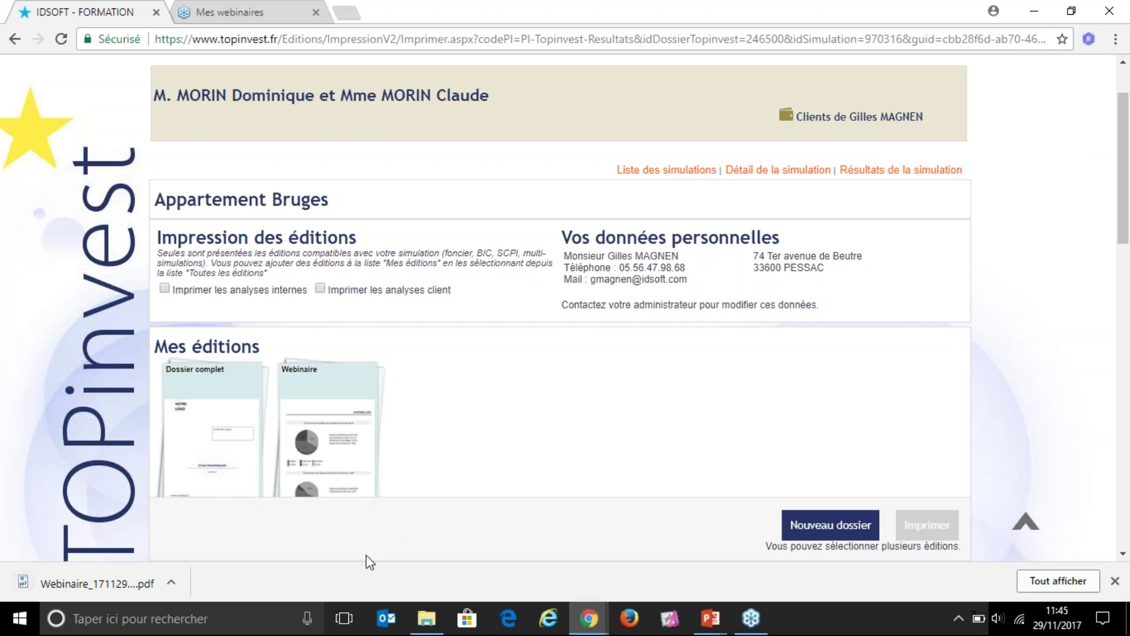
{"action": "left_click", "coordinate": [109, 589]}
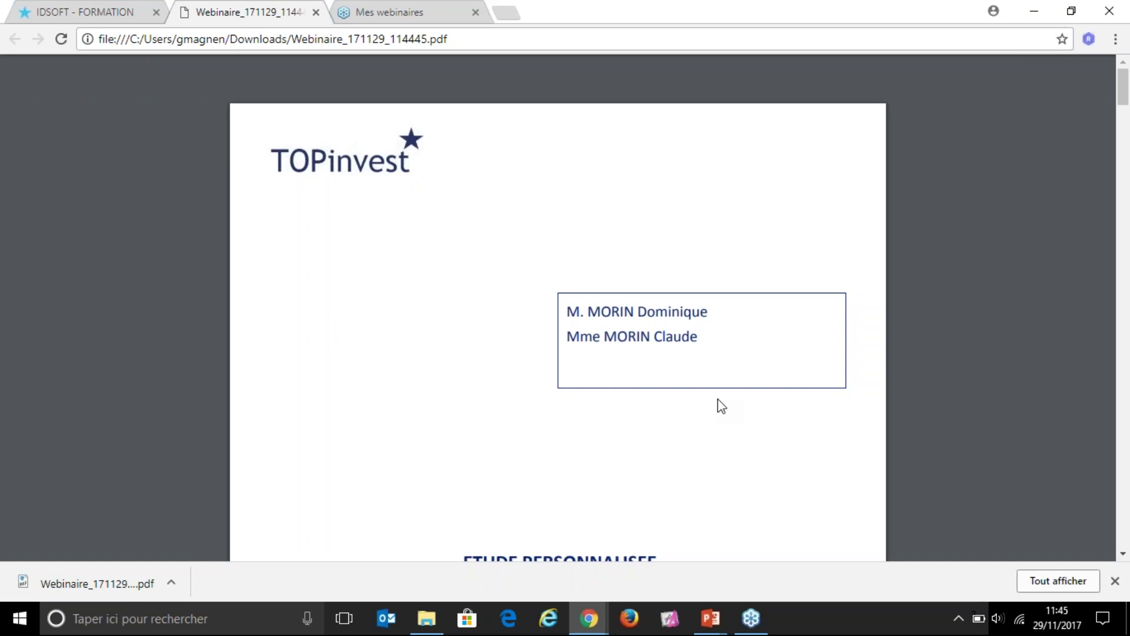
Step: Zoom the PDF out to 80 % and scroll through the Analyse chiffrée pages
{"action": "key", "text": "ctrl+minus"}
{"action": "key", "text": "ctrl+minus"}
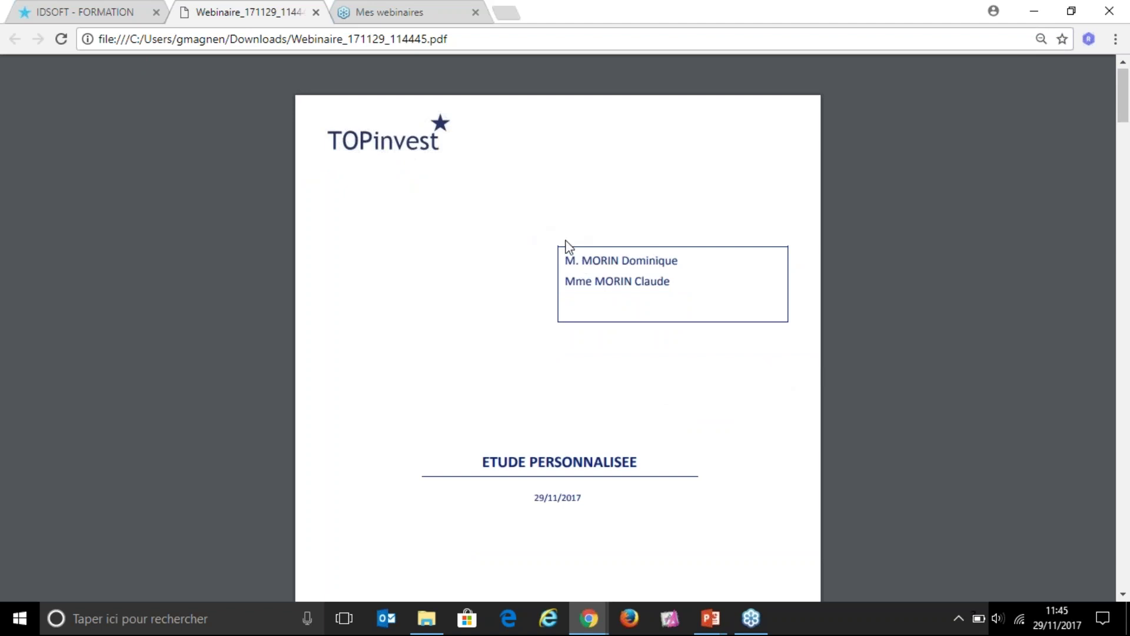
{"action": "scroll", "coordinate": [567, 304], "scroll_direction": "down", "scroll_amount": 3}
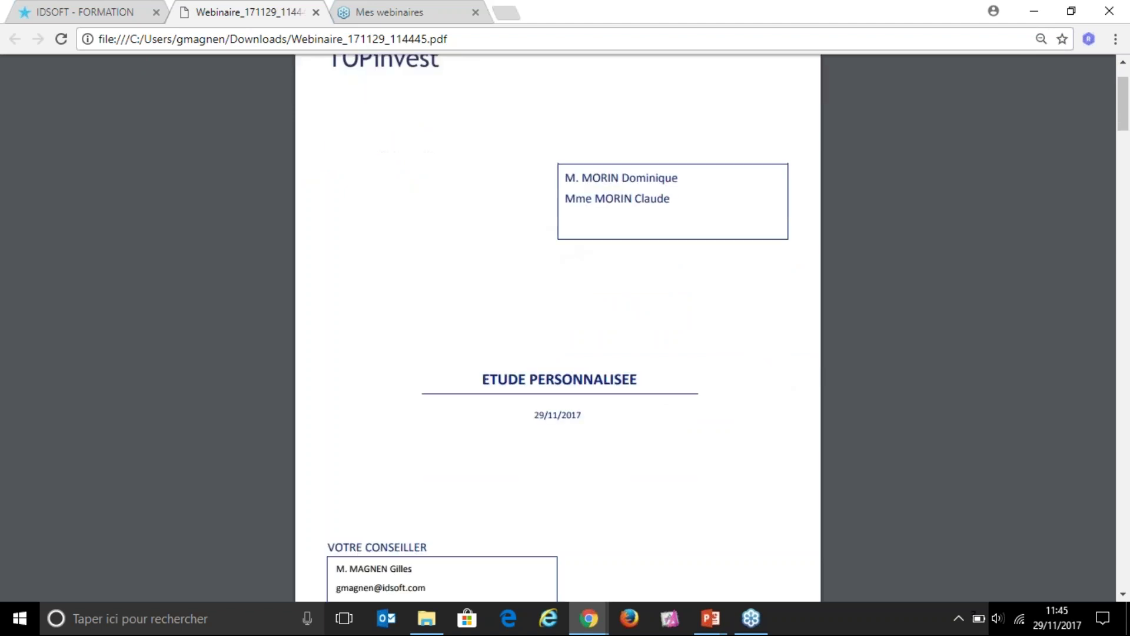
{"action": "scroll", "coordinate": [446, 450], "scroll_direction": "down", "scroll_amount": 1}
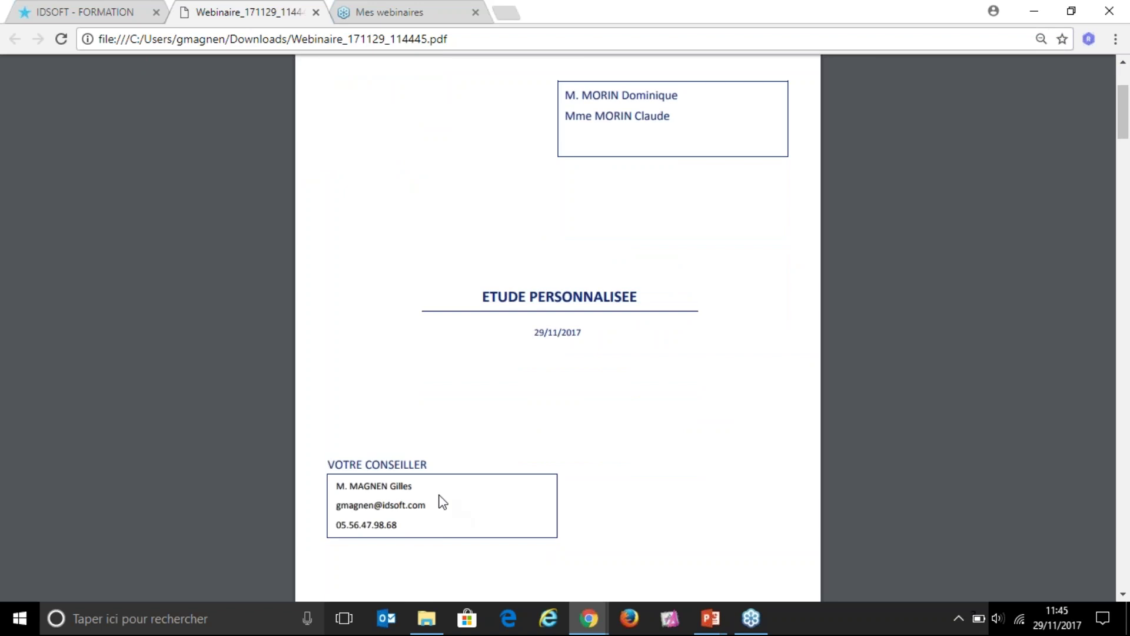
{"action": "scroll", "coordinate": [527, 411], "scroll_direction": "down", "scroll_amount": 5}
{"action": "scroll", "coordinate": [526, 408], "scroll_direction": "down", "scroll_amount": 5}
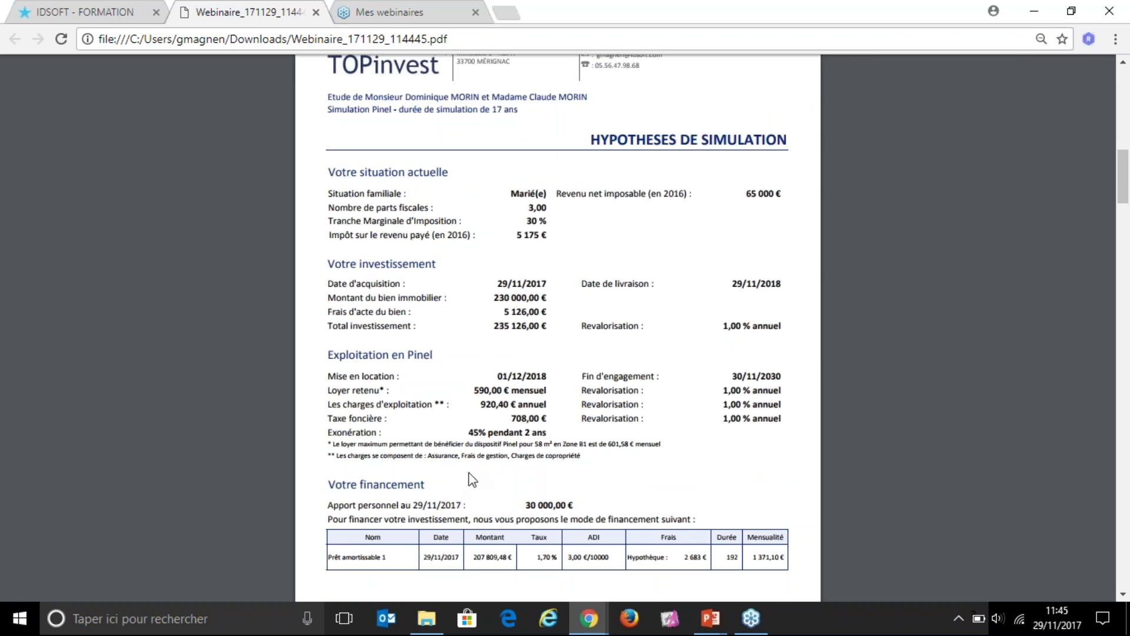
{"action": "scroll", "coordinate": [471, 480], "scroll_direction": "down", "scroll_amount": 12}
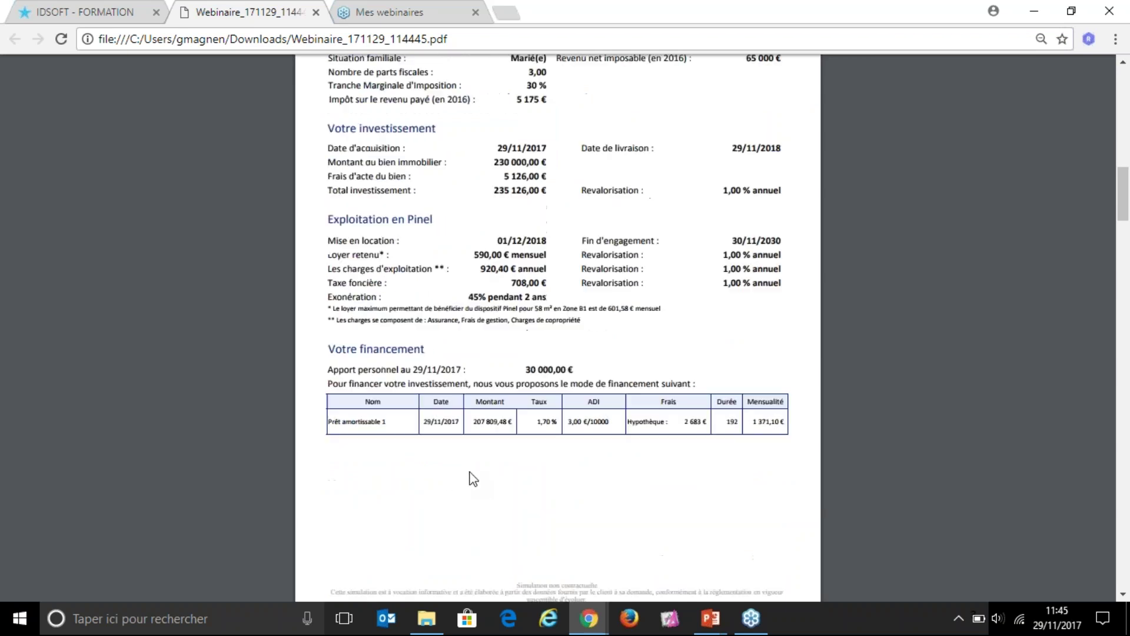
{"action": "scroll", "coordinate": [545, 419], "scroll_direction": "up", "scroll_amount": 3}
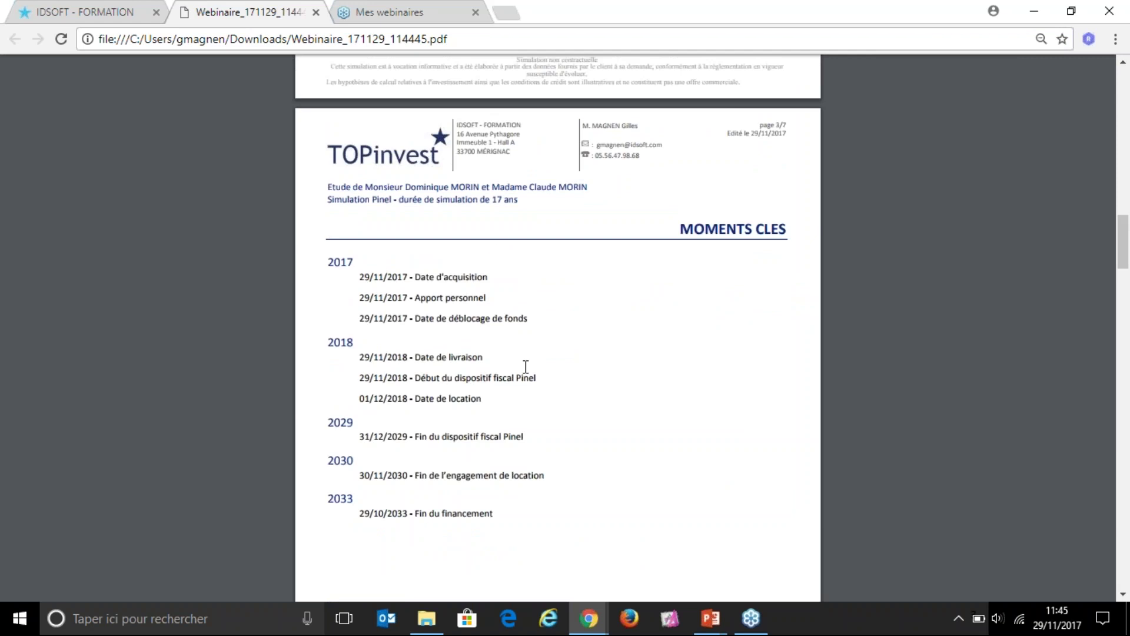
{"action": "scroll", "coordinate": [524, 366], "scroll_direction": "down", "scroll_amount": 15}
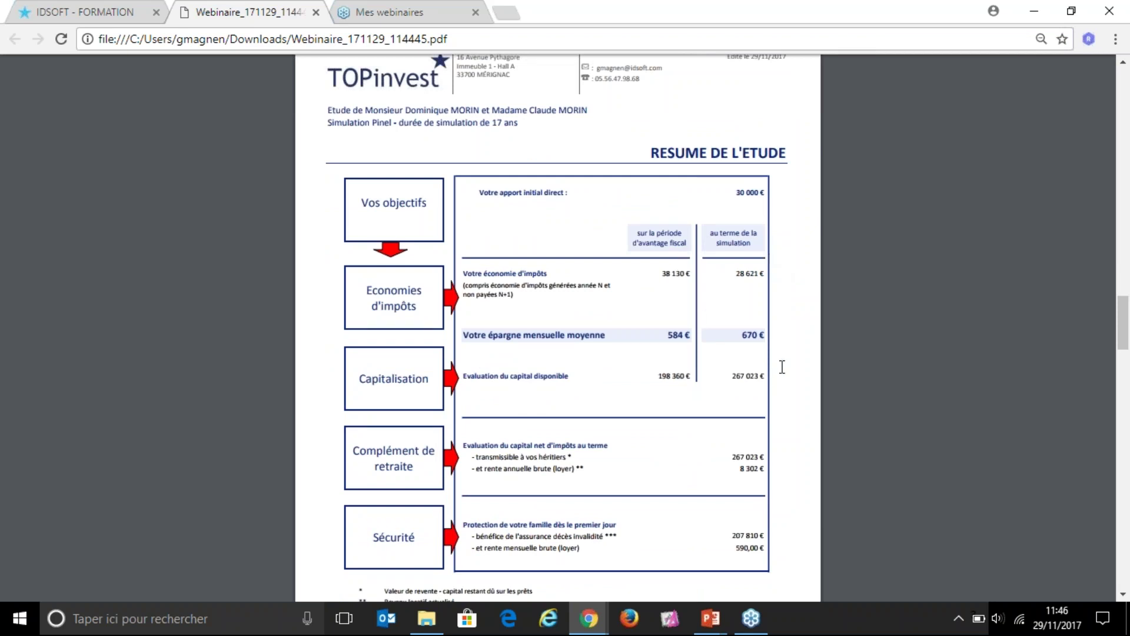
{"action": "scroll", "coordinate": [738, 384], "scroll_direction": "down", "scroll_amount": 10}
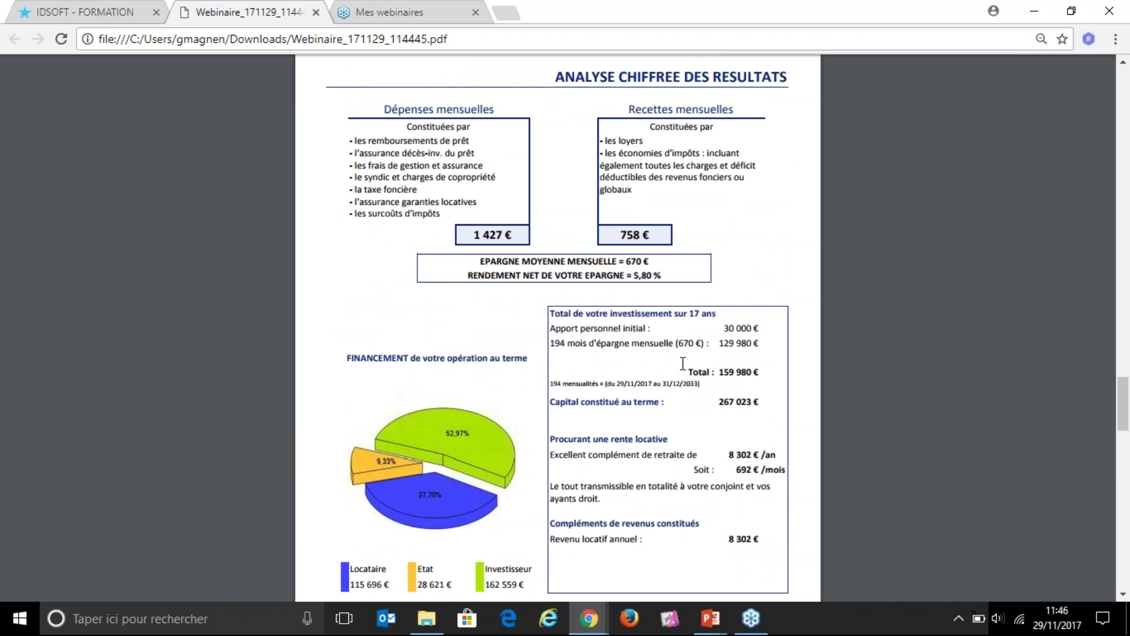
Step: Highlight the monthly savings and net yield lines, then scroll on to page 7 Impact fiscal
{"action": "triple_click", "coordinate": [492, 266]}
{"action": "left_click", "coordinate": [652, 269]}
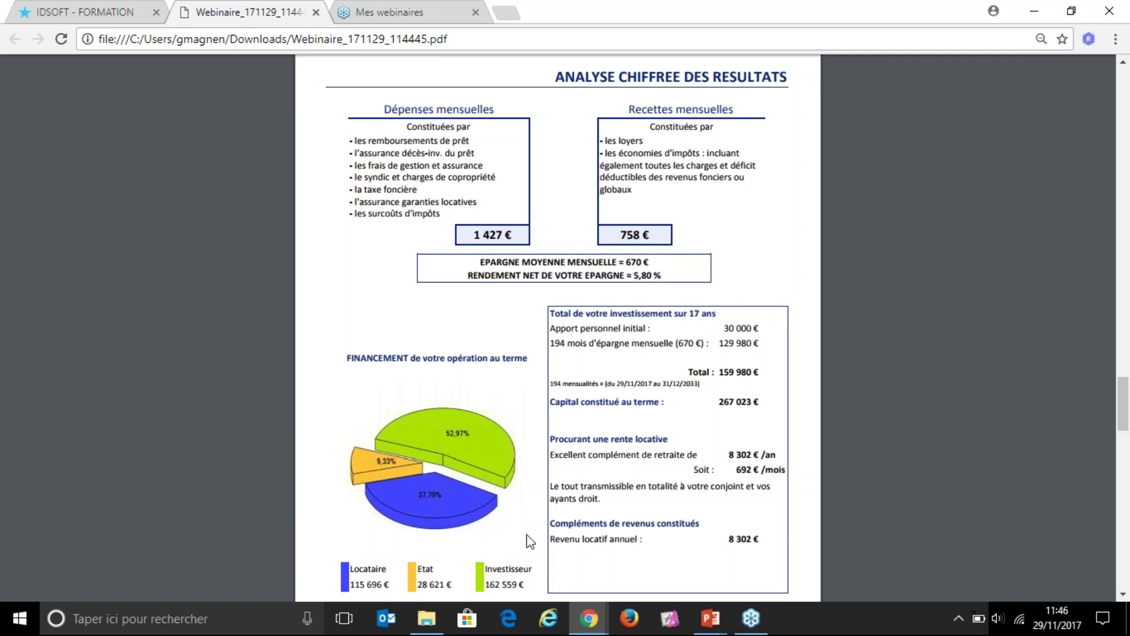
{"action": "scroll", "coordinate": [711, 425], "scroll_direction": "down", "scroll_amount": 10}
{"action": "scroll", "coordinate": [708, 389], "scroll_direction": "up", "scroll_amount": 1}
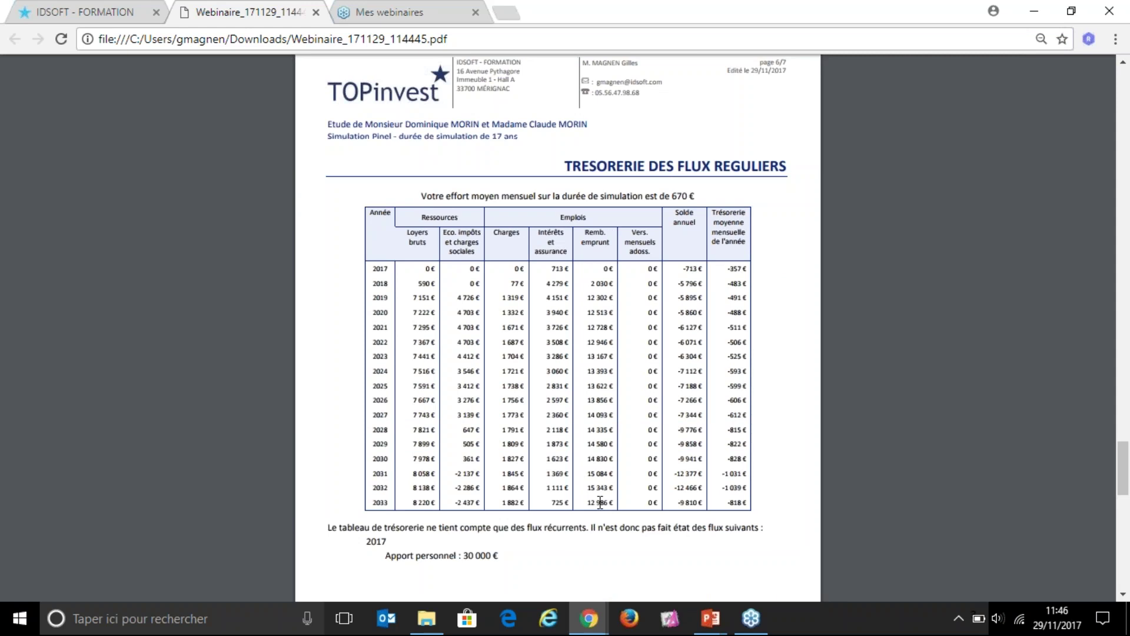
{"action": "scroll", "coordinate": [600, 503], "scroll_direction": "down", "scroll_amount": 7}
{"action": "scroll", "coordinate": [600, 502], "scroll_direction": "down", "scroll_amount": 6}
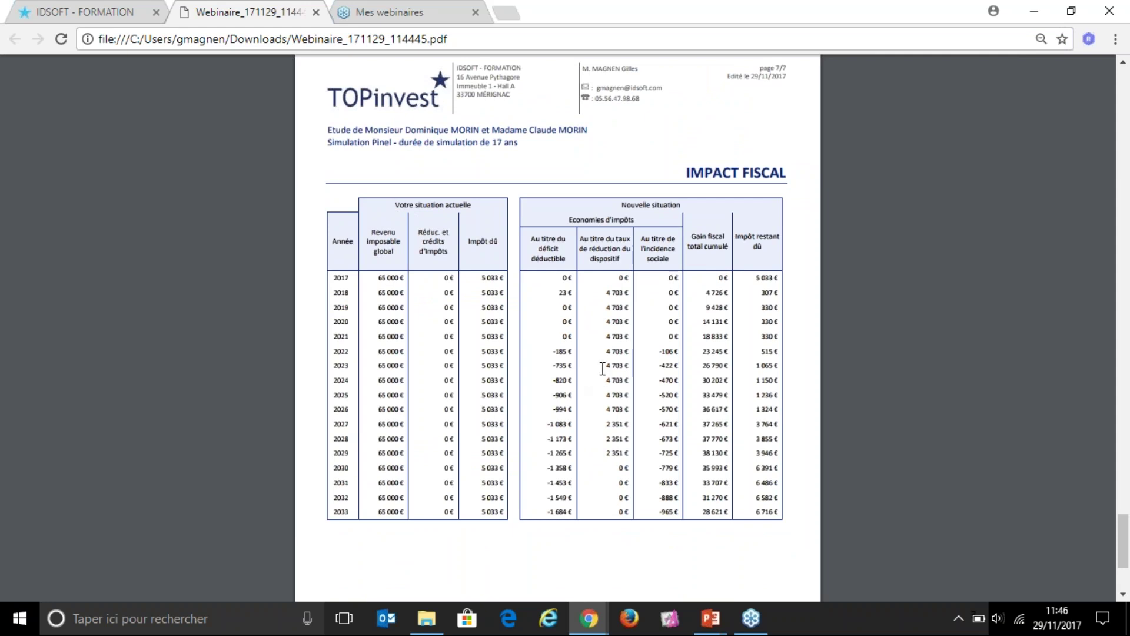
{"action": "scroll", "coordinate": [593, 371], "scroll_direction": "up", "scroll_amount": 2}
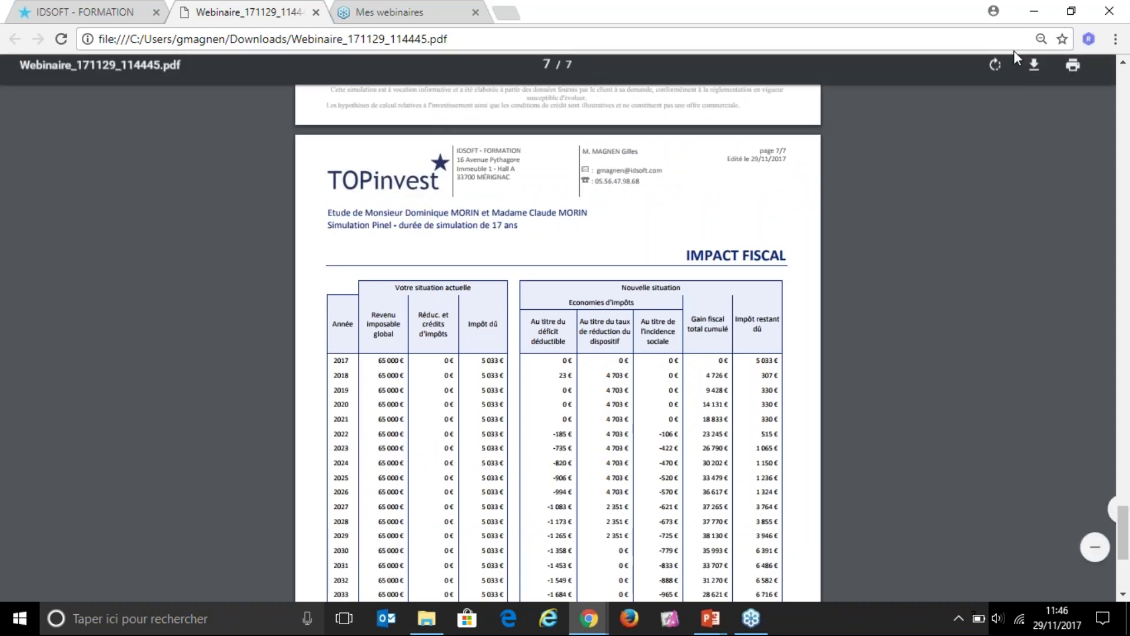
Step: Highlight the IDSOFT address and adviser header blocks, then scroll back up to page 4
{"action": "left_click", "coordinate": [1062, 64]}
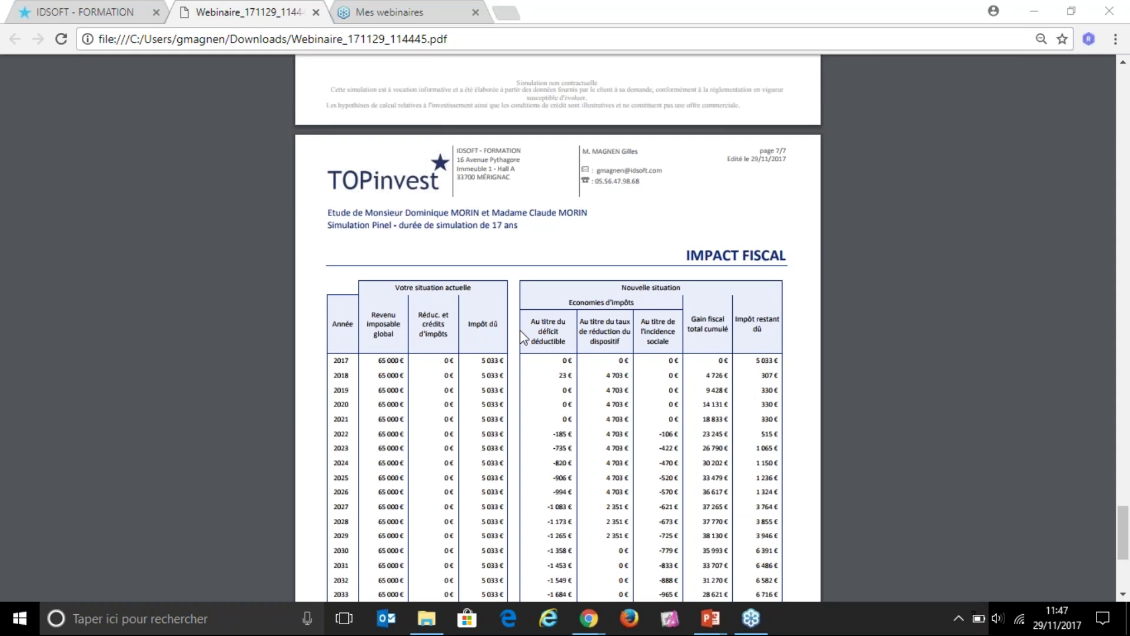
{"action": "left_click", "coordinate": [330, 179]}
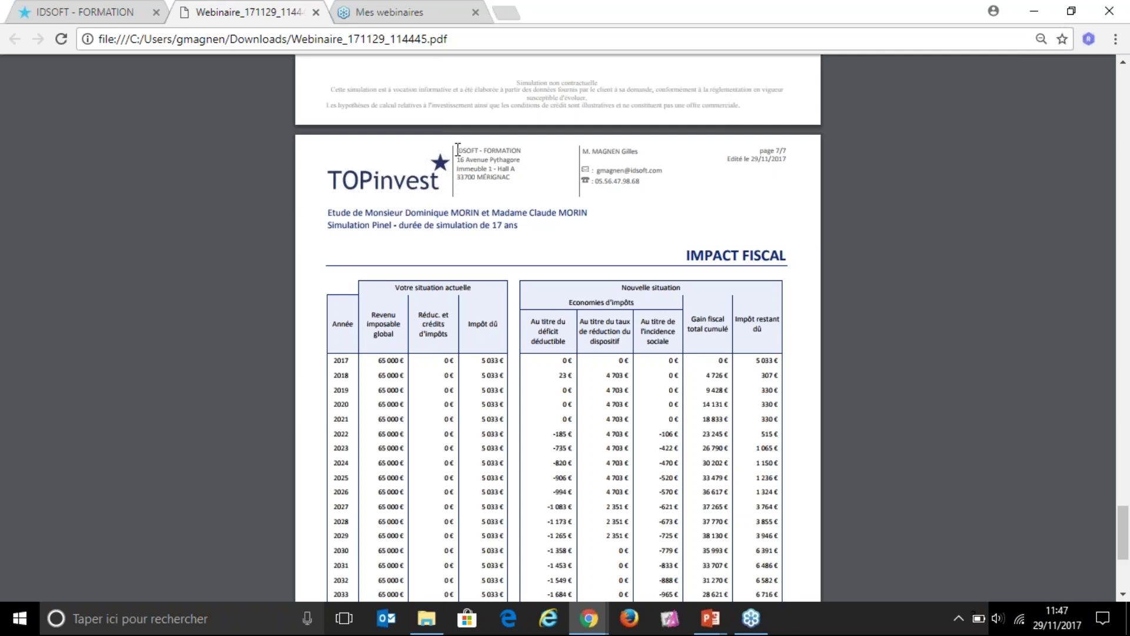
{"action": "left_click_drag", "start_coordinate": [458, 151], "coordinate": [518, 180]}
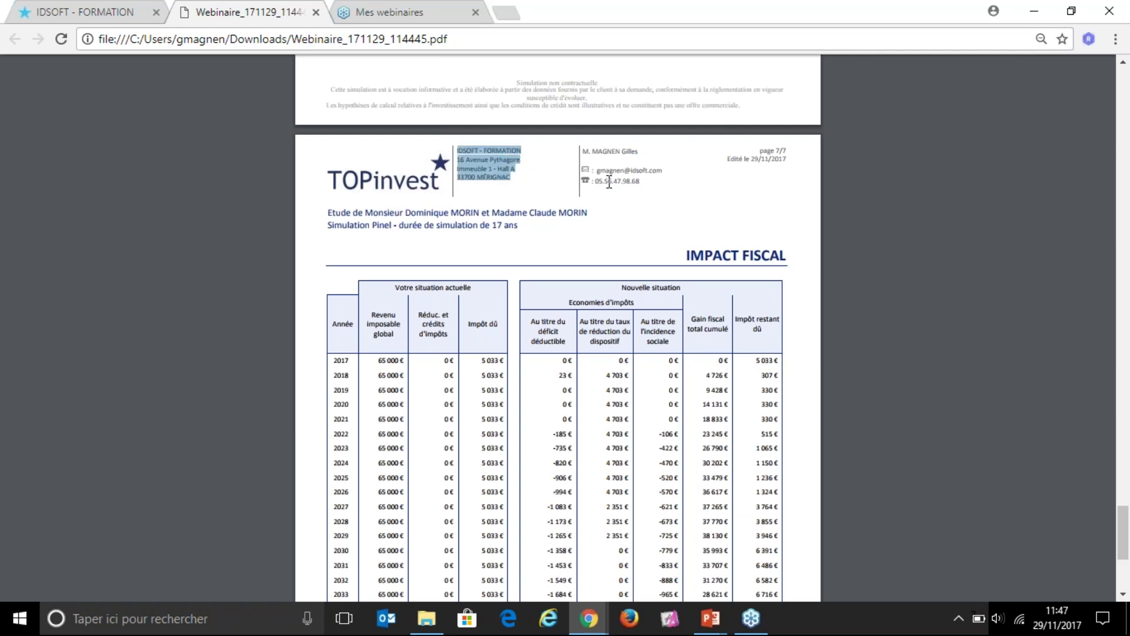
{"action": "left_click_drag", "start_coordinate": [583, 150], "coordinate": [669, 176]}
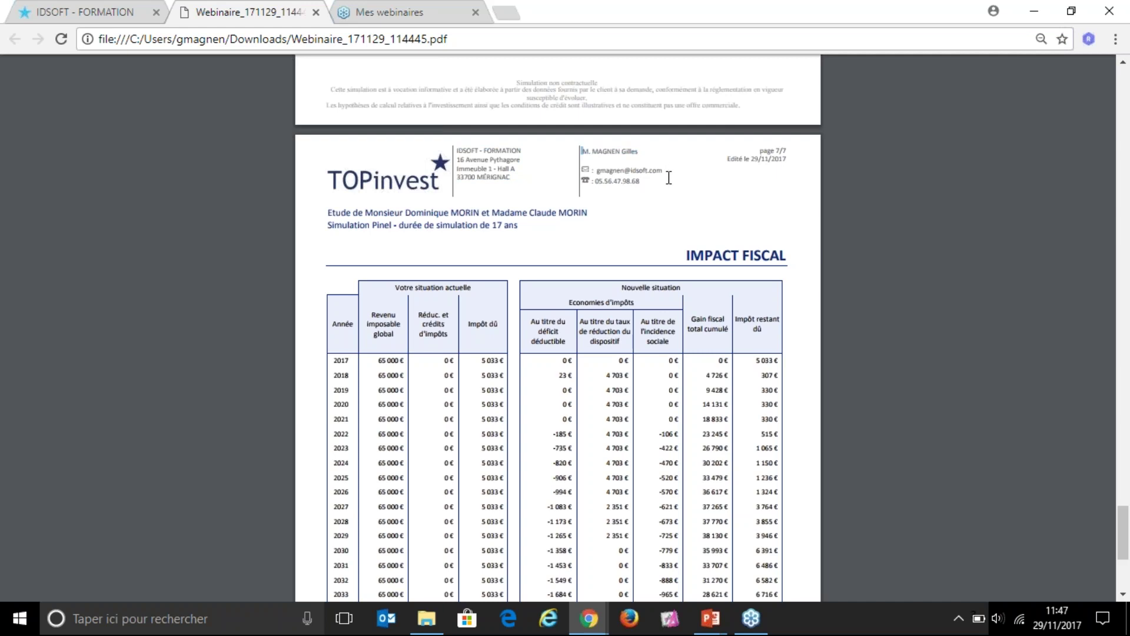
{"action": "left_click", "coordinate": [667, 179]}
{"action": "scroll", "coordinate": [577, 248], "scroll_direction": "up", "scroll_amount": 20}
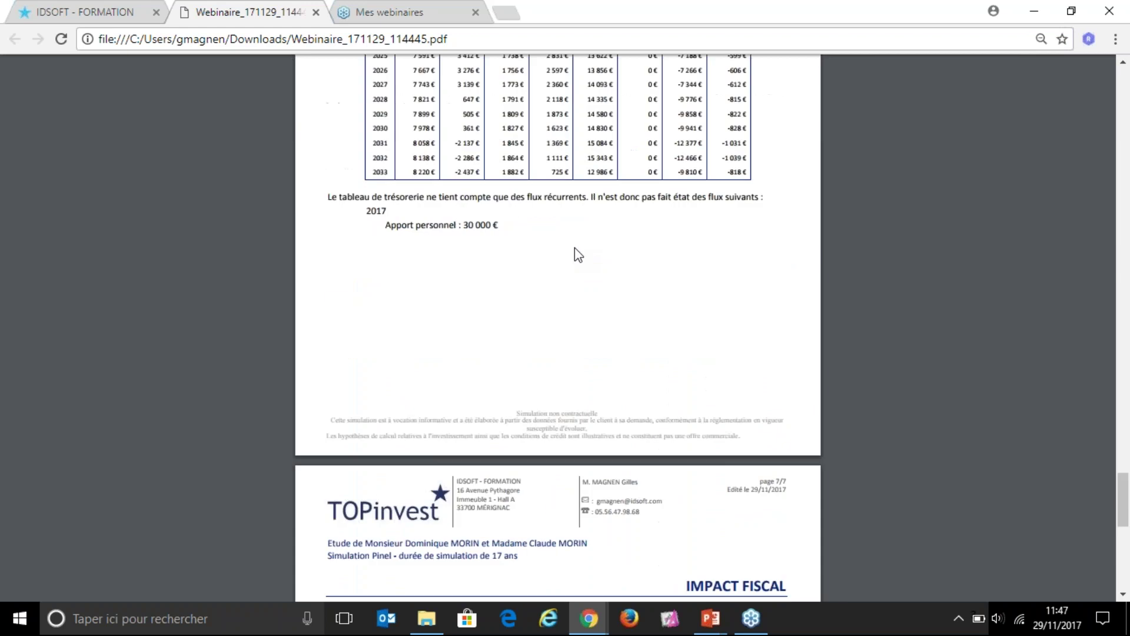
{"action": "scroll", "coordinate": [584, 262], "scroll_direction": "up", "scroll_amount": 10}
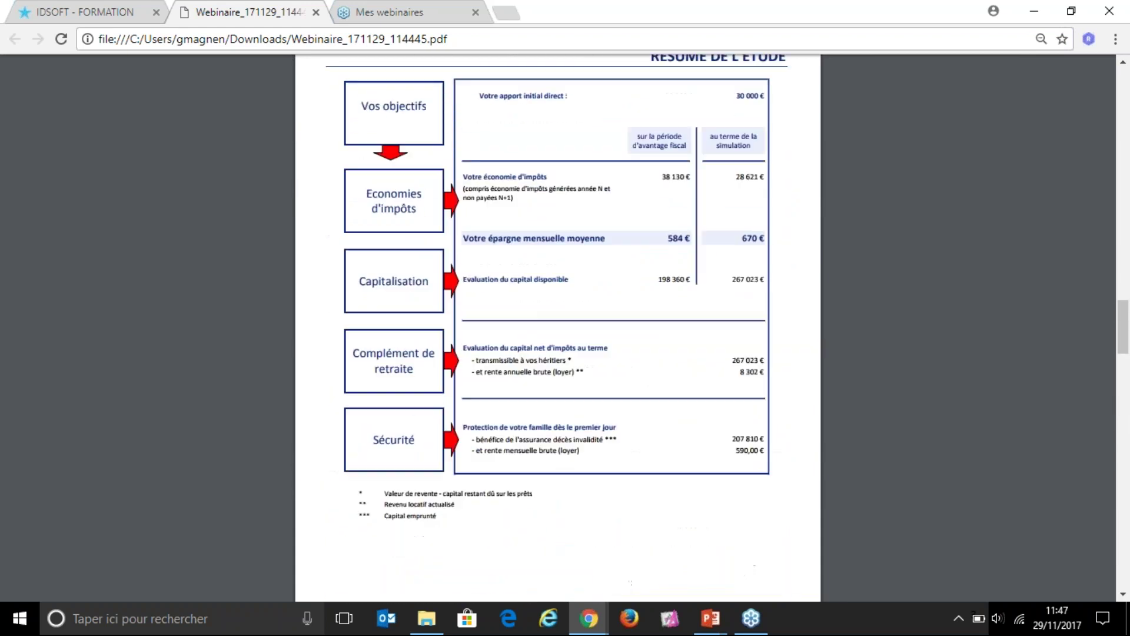
Step: Close the PDF report and open the Appartement Bruges 'Détail de la simulation' page
{"action": "left_click", "coordinate": [316, 12]}
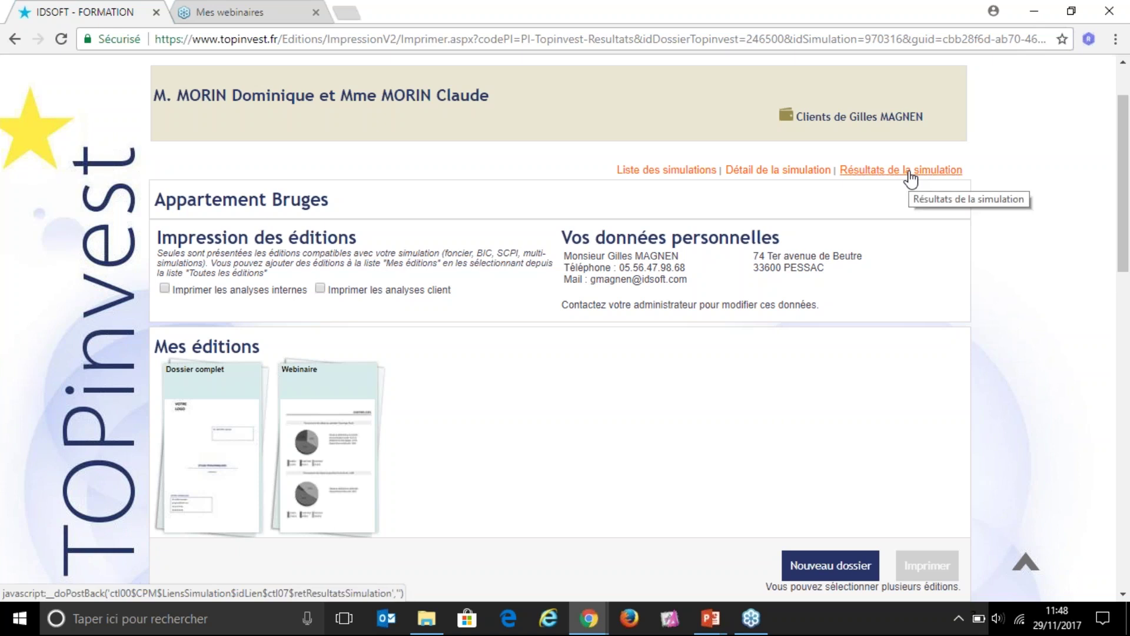
{"action": "left_click", "coordinate": [774, 172]}
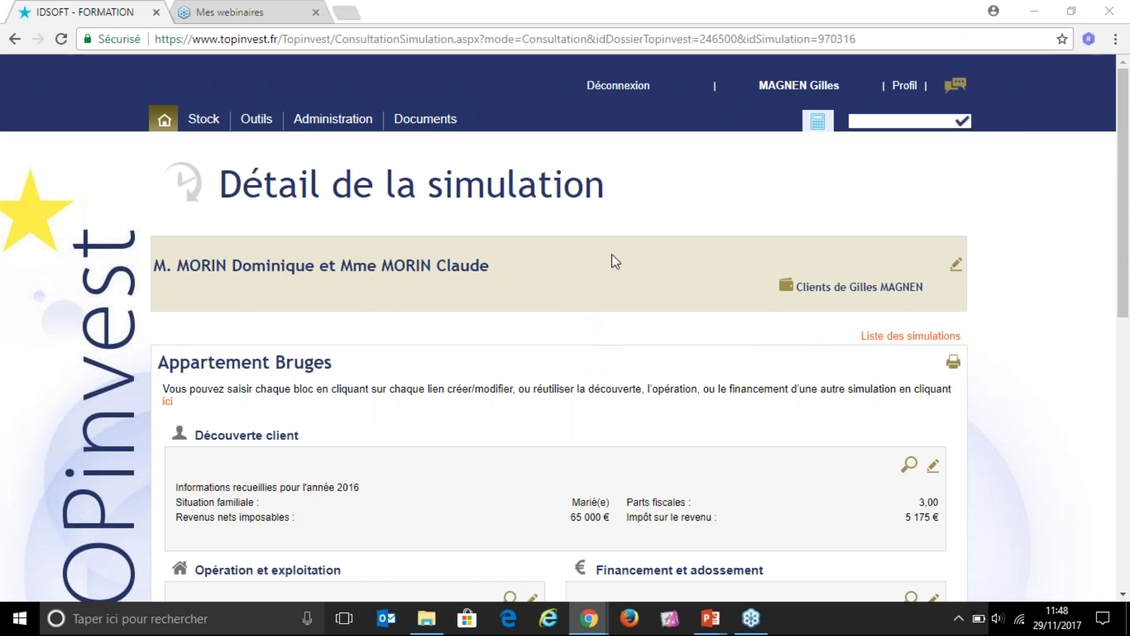
Step: Point out the clients' names, the Appartement Bruges title, and the Découverte client, Opération and Financement headings
{"action": "left_click_drag", "start_coordinate": [156, 265], "coordinate": [499, 273]}
{"action": "left_click_drag", "start_coordinate": [157, 362], "coordinate": [344, 366]}
{"action": "scroll", "coordinate": [616, 387], "scroll_direction": "down", "scroll_amount": 1}
{"action": "scroll", "coordinate": [587, 302], "scroll_direction": "down", "scroll_amount": 3}
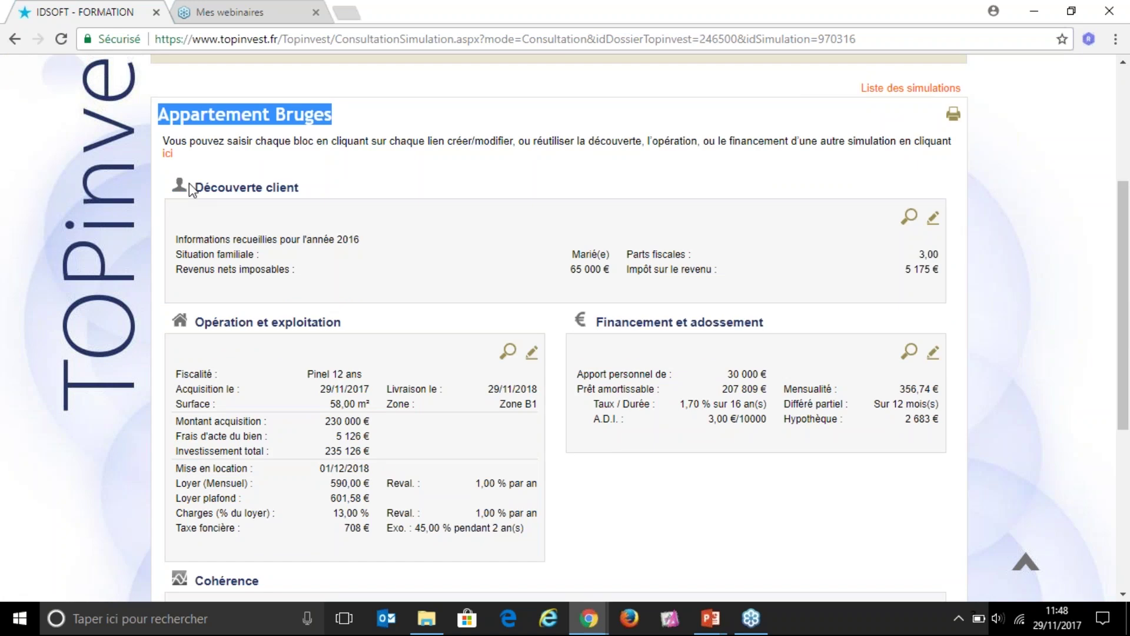
{"action": "left_click_drag", "start_coordinate": [190, 188], "coordinate": [301, 189]}
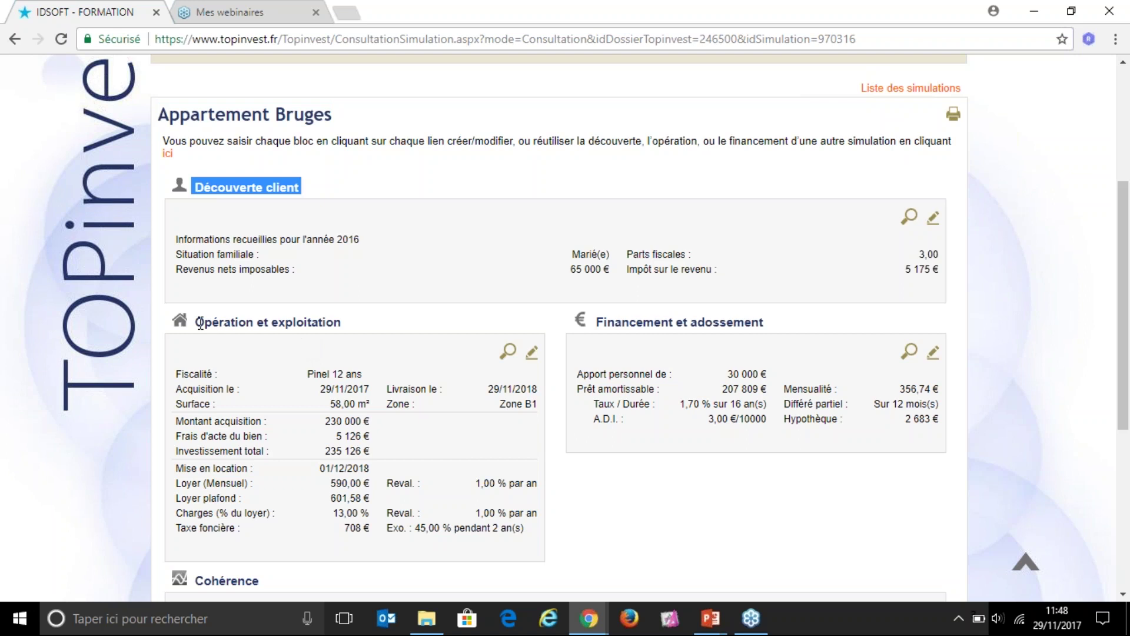
{"action": "left_click_drag", "start_coordinate": [196, 321], "coordinate": [342, 323]}
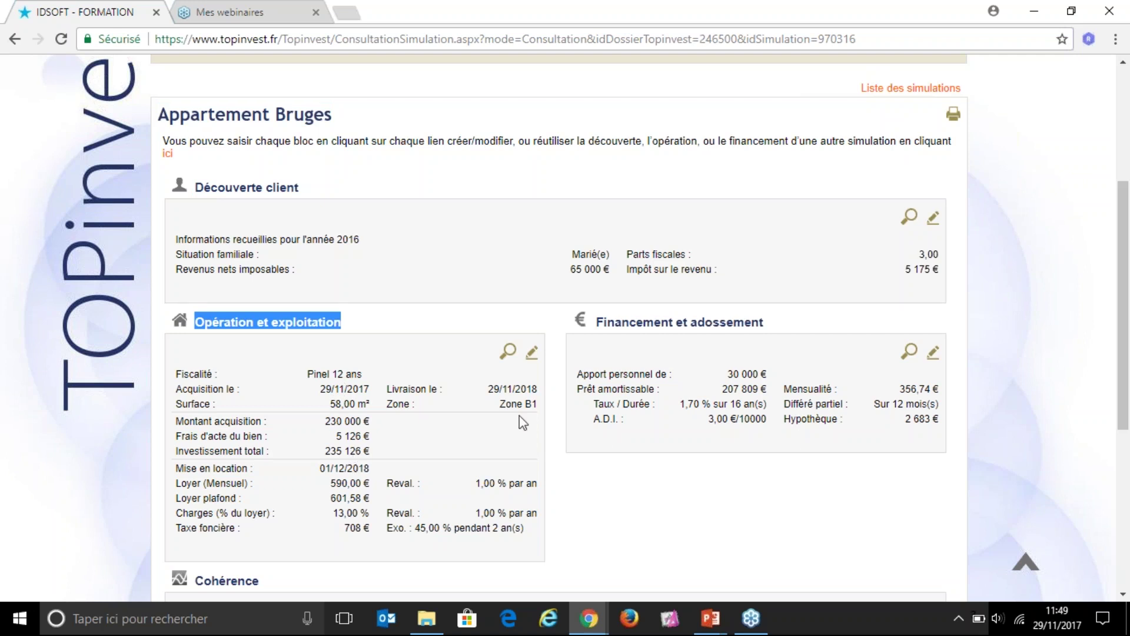
{"action": "left_click_drag", "start_coordinate": [596, 322], "coordinate": [769, 323]}
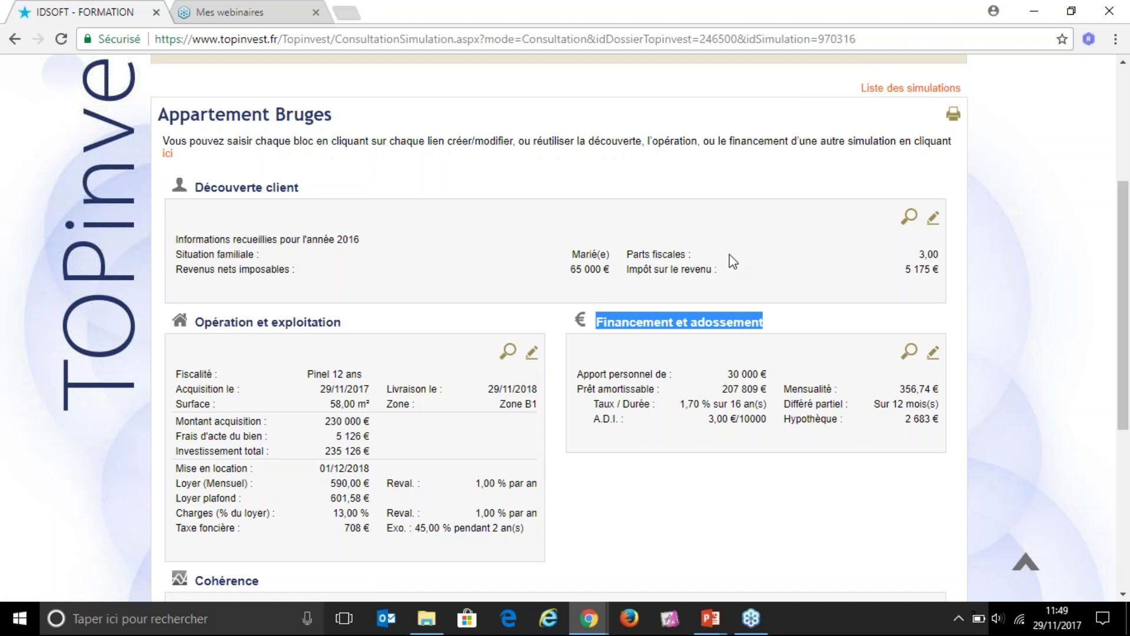
{"action": "left_click", "coordinate": [770, 323]}
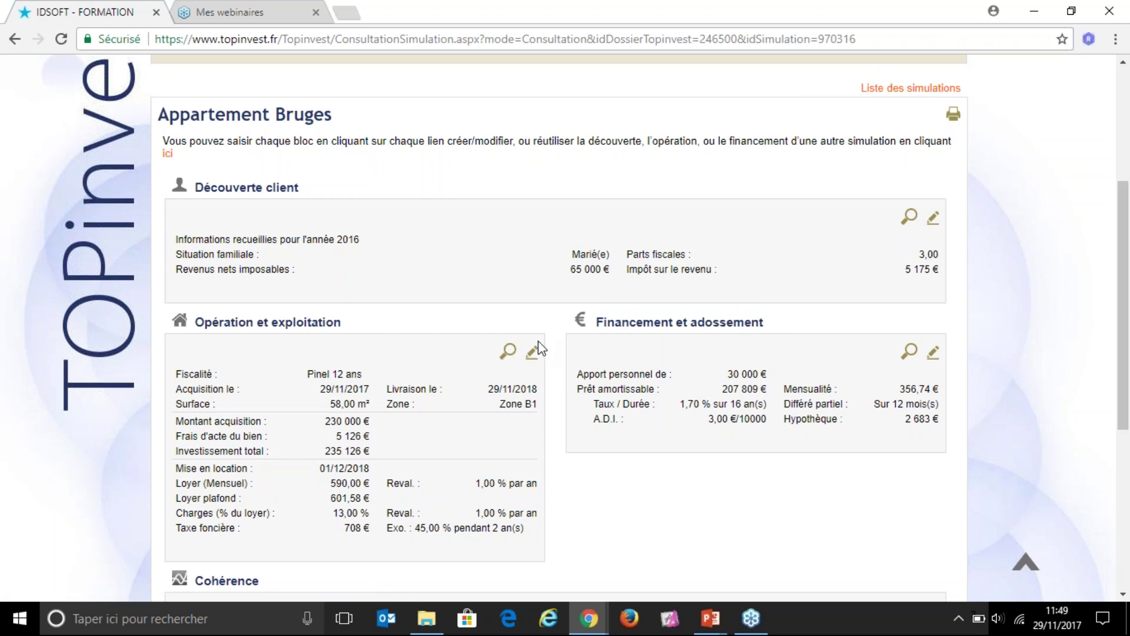
Step: Point out the Cohérence sentence about ending at financing's end and open its duration settings
{"action": "scroll", "coordinate": [539, 349], "scroll_direction": "down", "scroll_amount": 6}
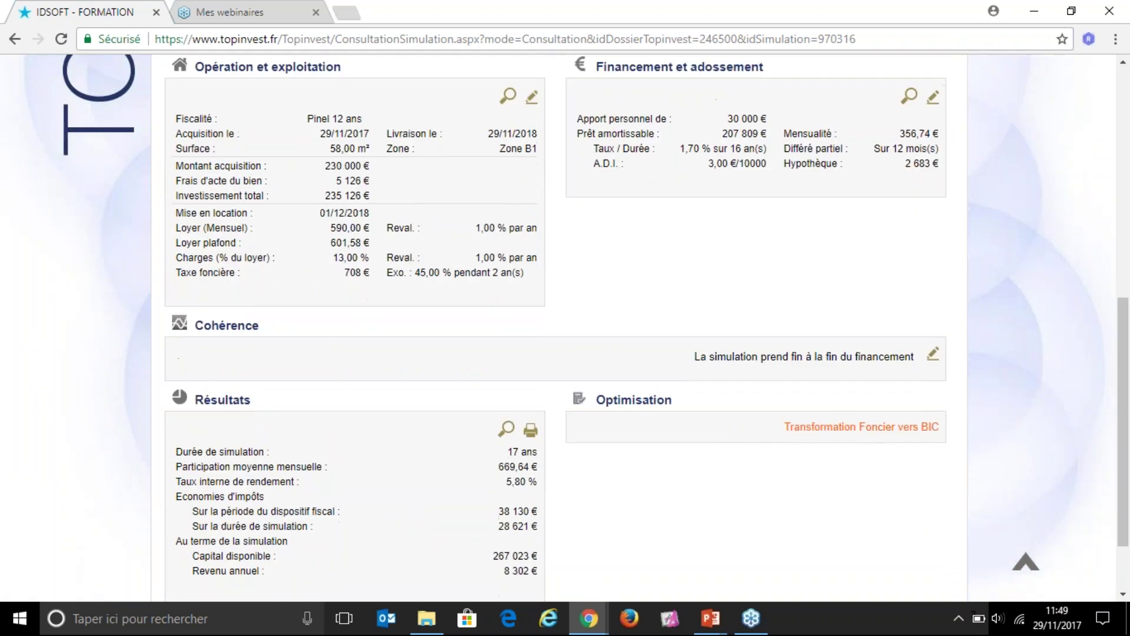
{"action": "left_click_drag", "start_coordinate": [195, 249], "coordinate": [264, 249]}
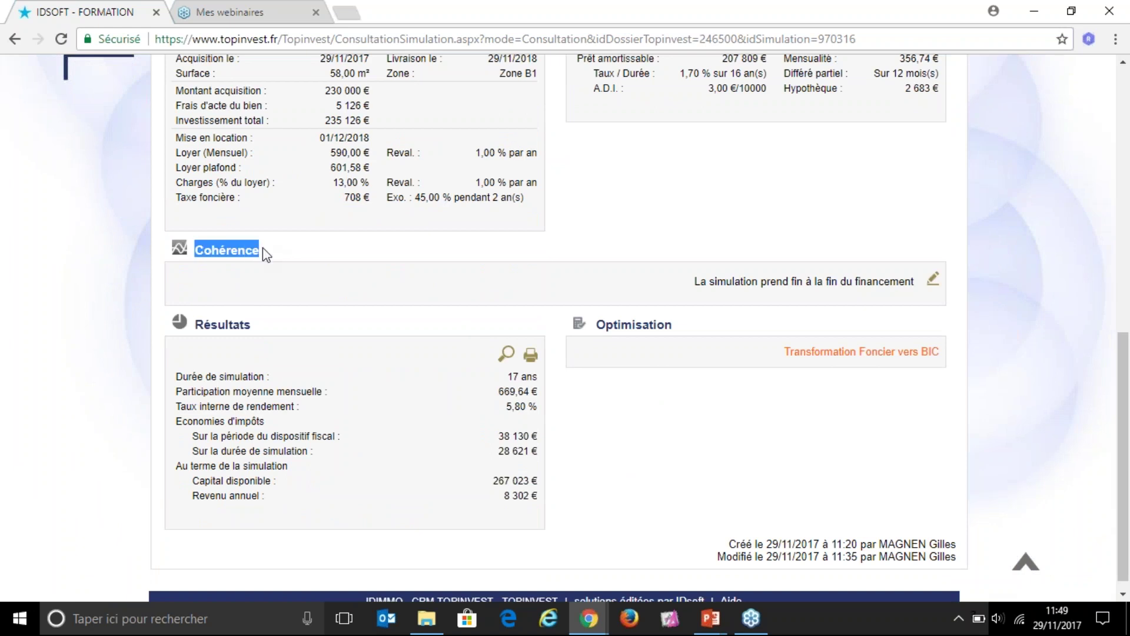
{"action": "left_click", "coordinate": [694, 287]}
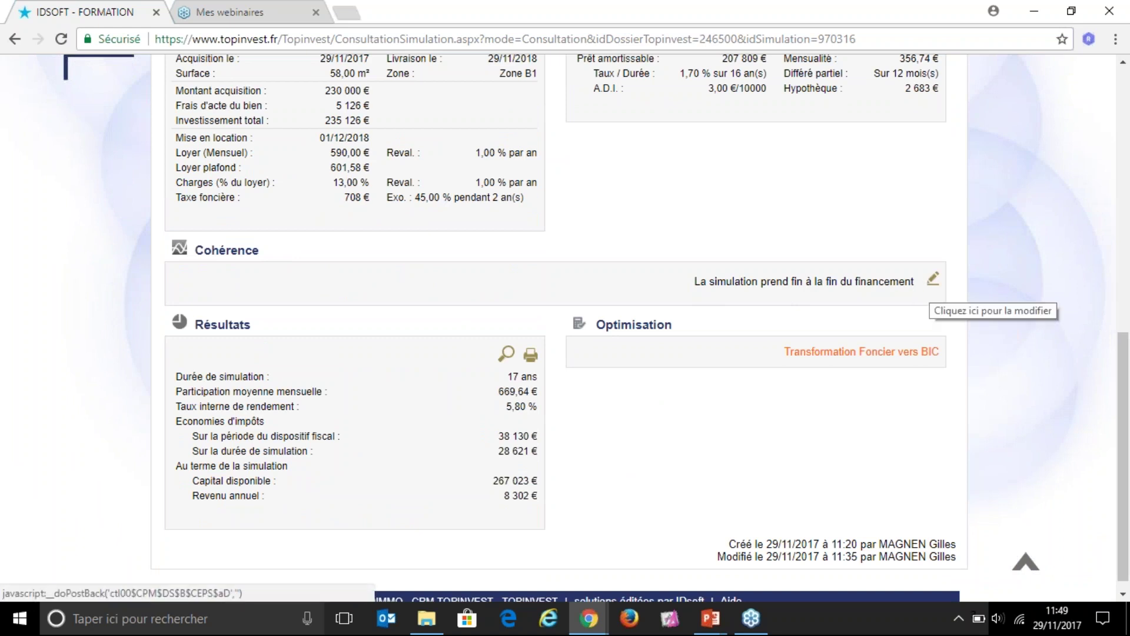
{"action": "left_click_drag", "start_coordinate": [697, 284], "coordinate": [917, 290]}
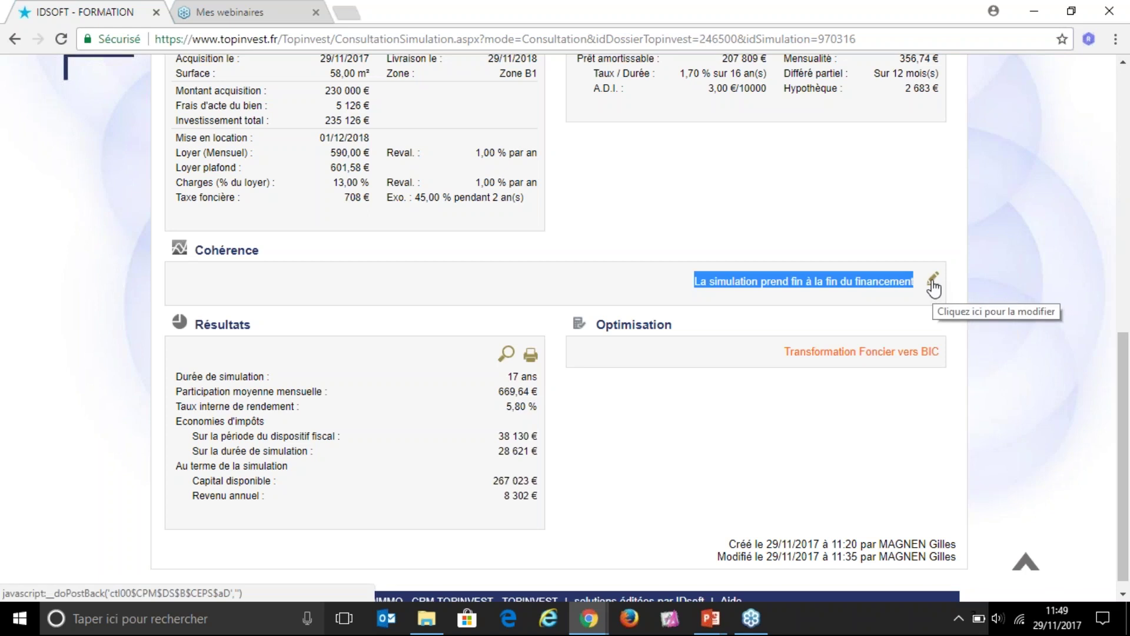
{"action": "left_click", "coordinate": [934, 288]}
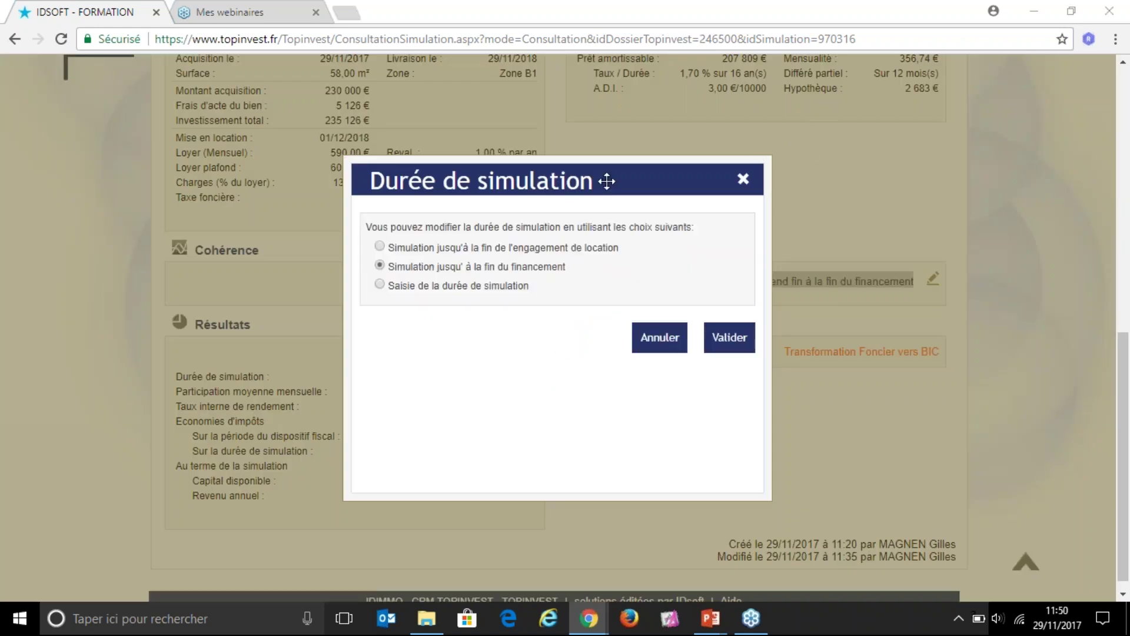
Step: Try each duration option, then keep 'Simulation jusqu'à la fin du financement' (17 years) and validate
{"action": "double_click", "coordinate": [404, 248]}
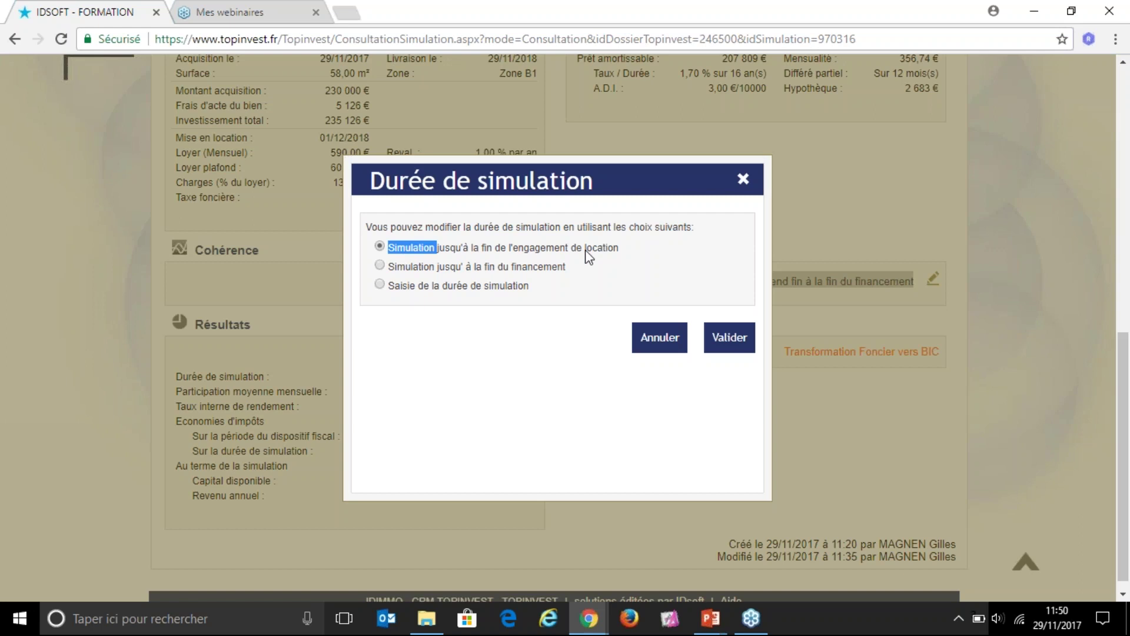
{"action": "left_click", "coordinate": [391, 269]}
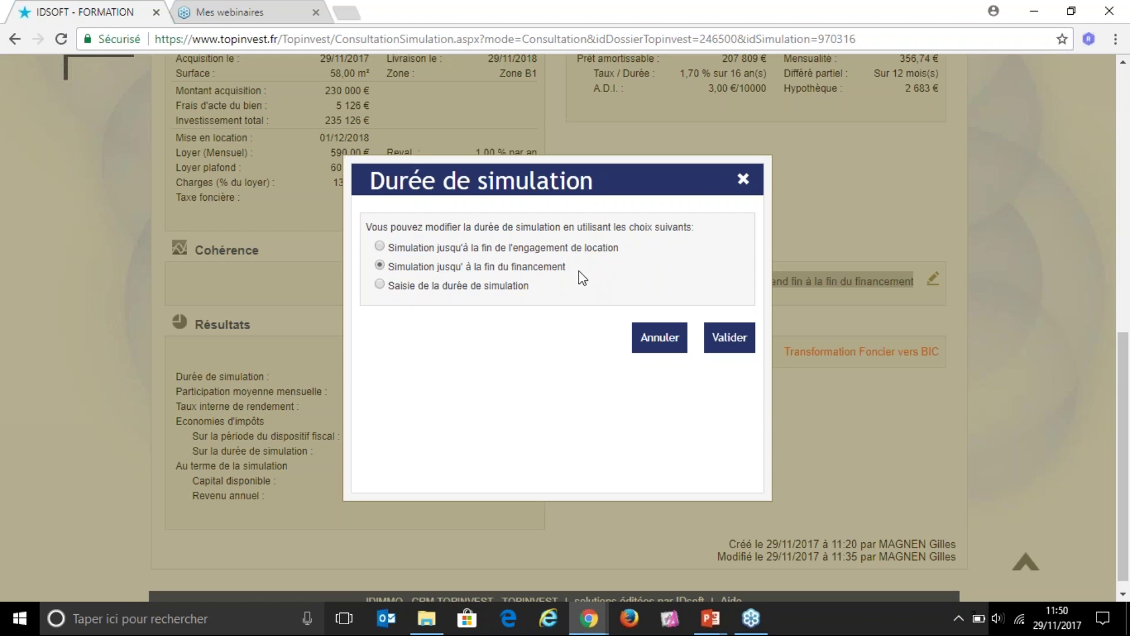
{"action": "left_click", "coordinate": [381, 286]}
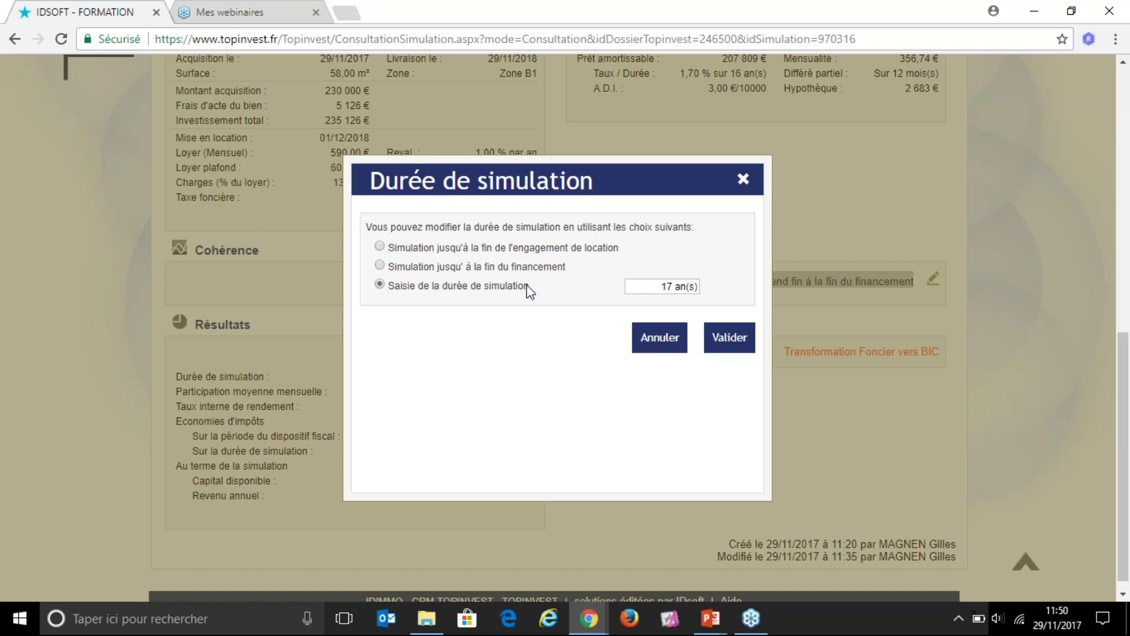
{"action": "left_click", "coordinate": [658, 286]}
{"action": "left_click", "coordinate": [479, 270]}
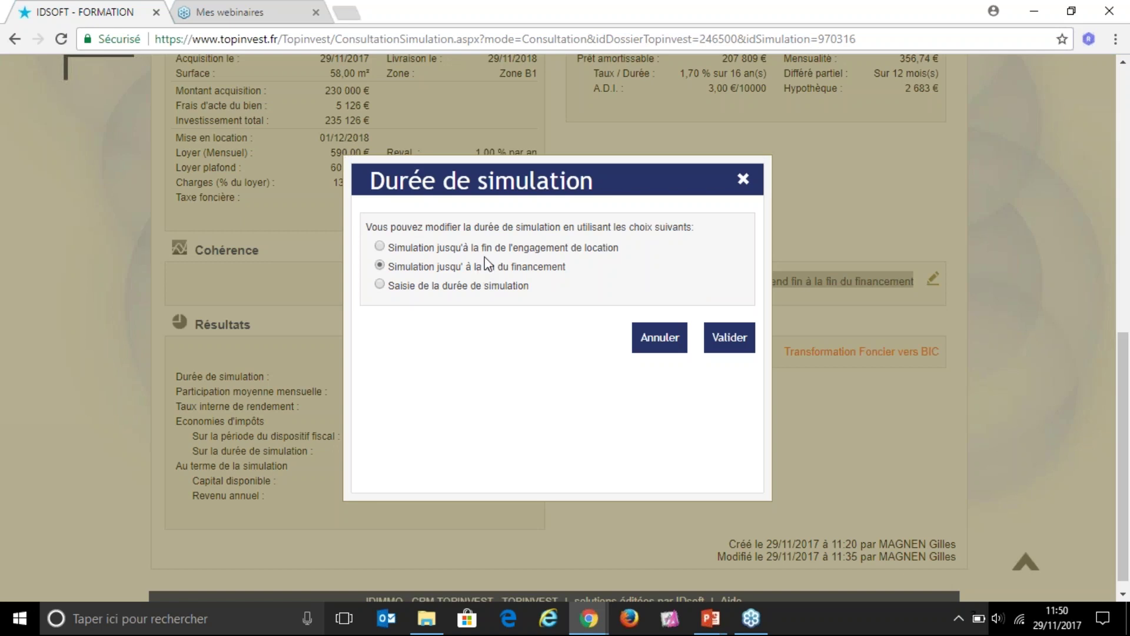
{"action": "left_click", "coordinate": [729, 345]}
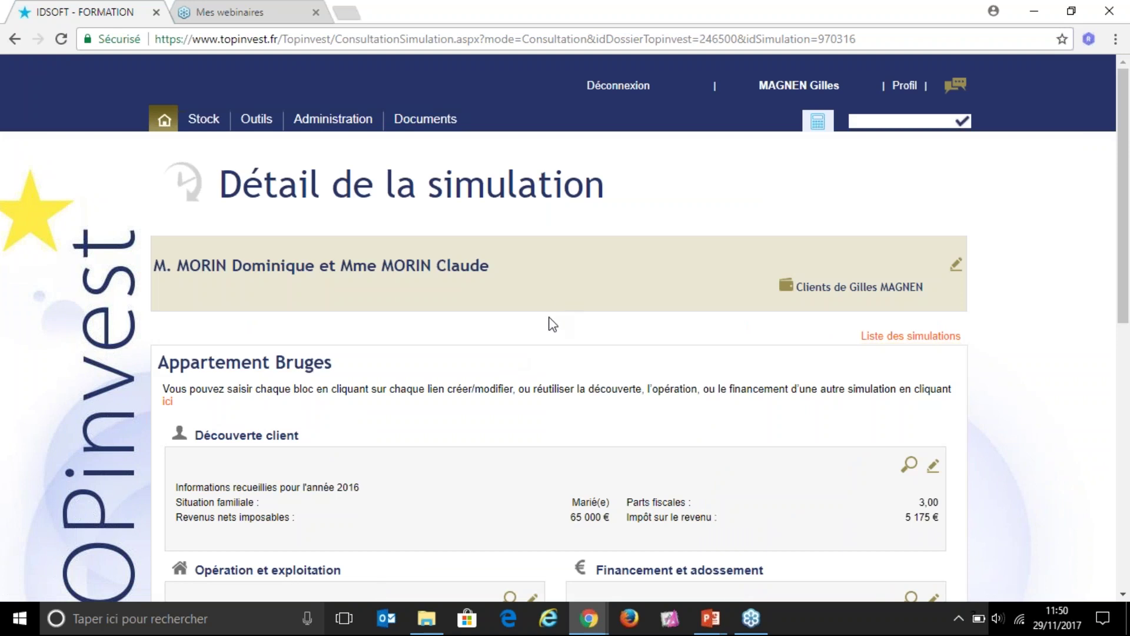
{"action": "scroll", "coordinate": [549, 340], "scroll_direction": "down", "scroll_amount": 6}
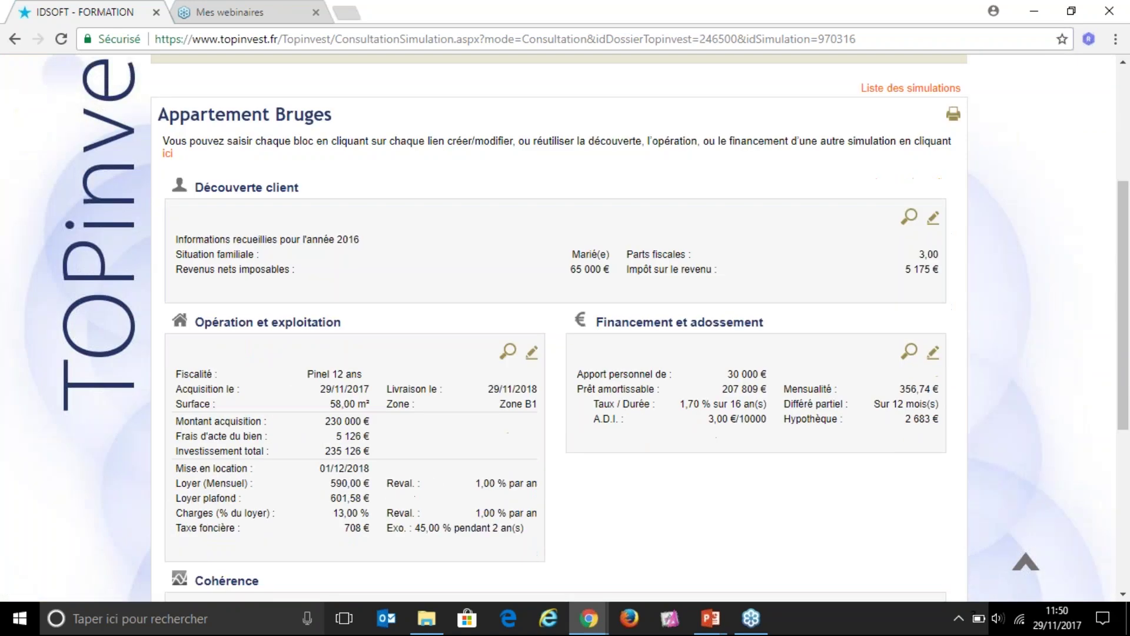
{"action": "scroll", "coordinate": [544, 334], "scroll_direction": "down", "scroll_amount": 1}
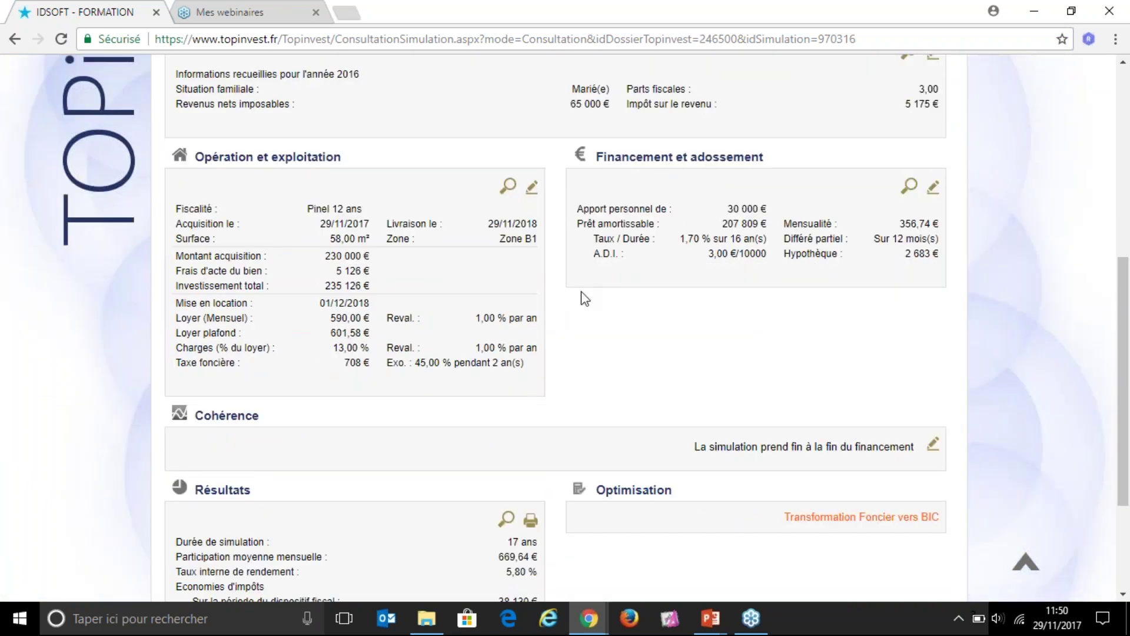
{"action": "scroll", "coordinate": [553, 333], "scroll_direction": "up", "scroll_amount": 2}
{"action": "scroll", "coordinate": [552, 333], "scroll_direction": "up", "scroll_amount": 2}
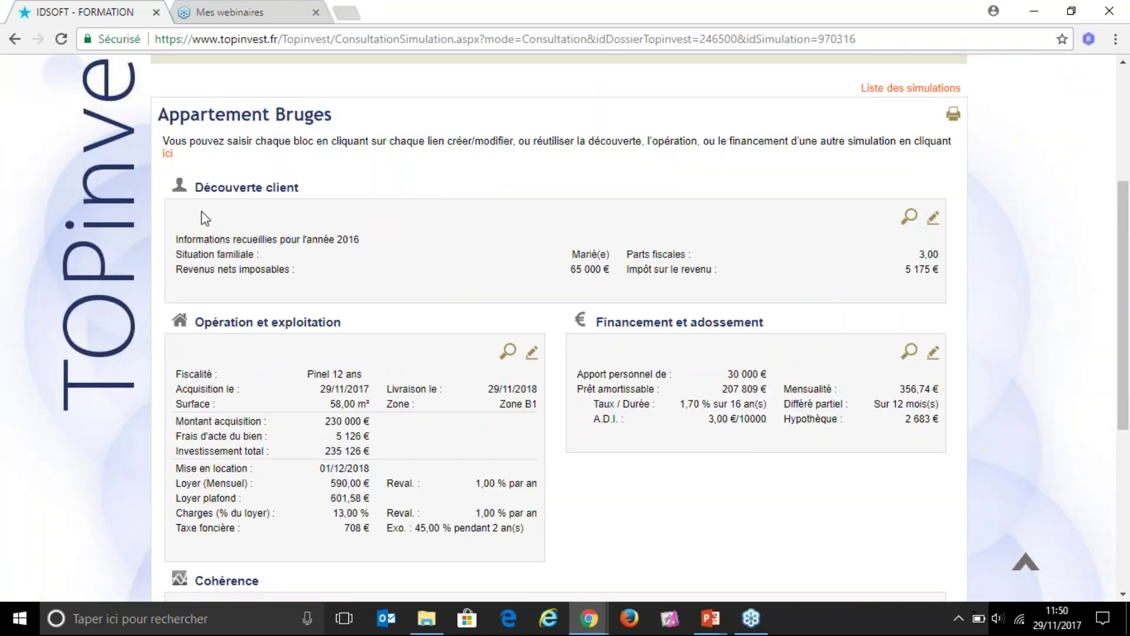
{"action": "triple_click", "coordinate": [271, 190]}
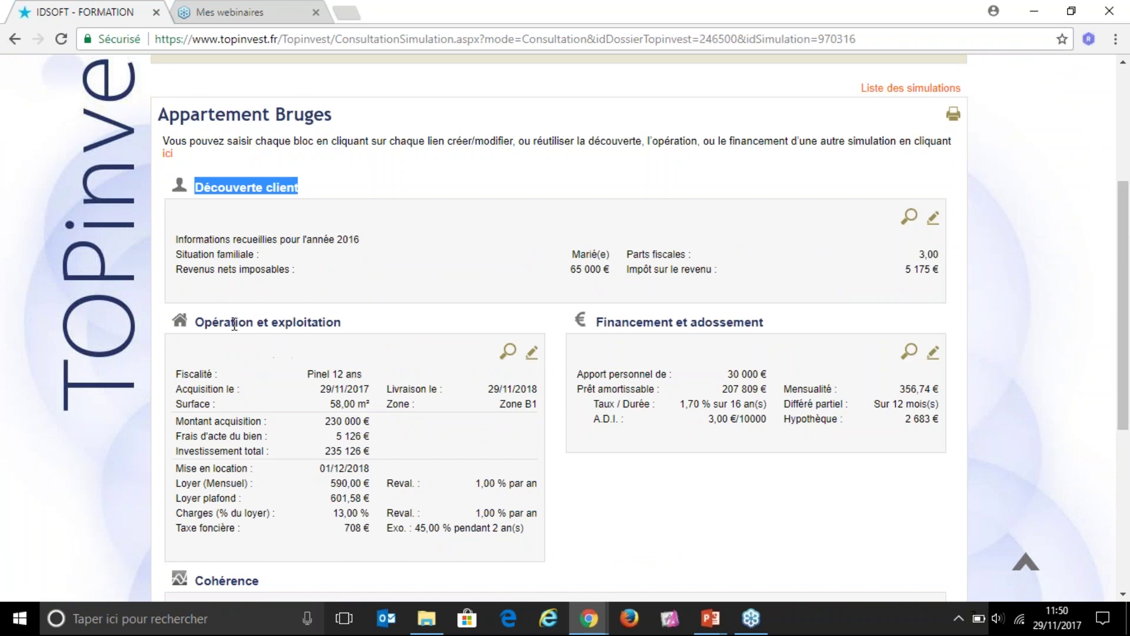
{"action": "left_click_drag", "start_coordinate": [196, 323], "coordinate": [339, 325]}
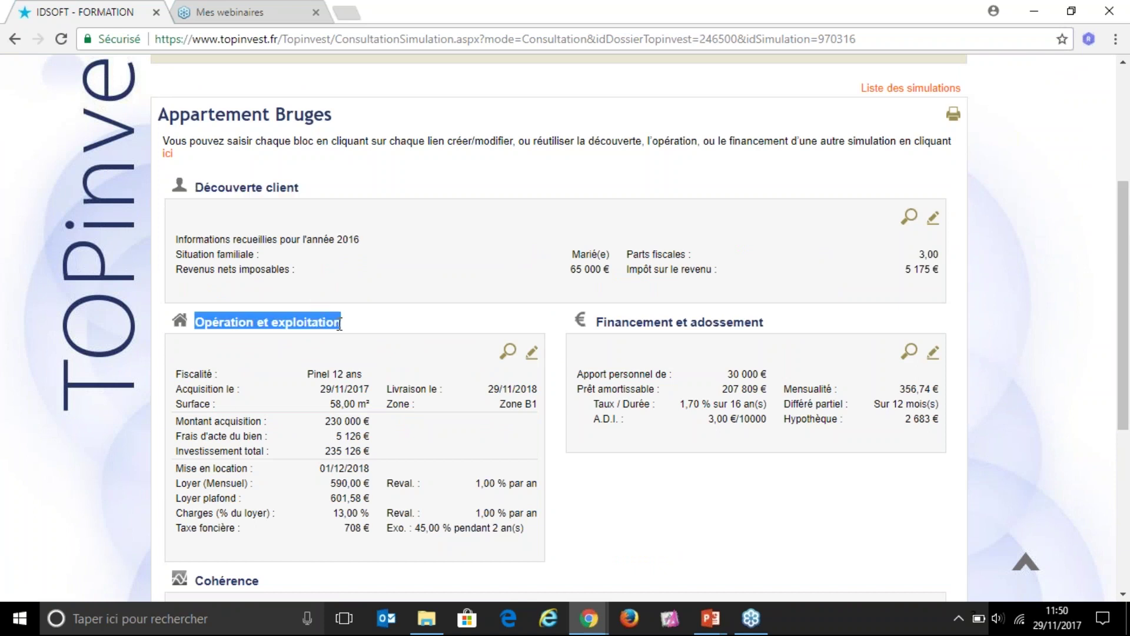
{"action": "left_click_drag", "start_coordinate": [596, 322], "coordinate": [768, 330]}
{"action": "scroll", "coordinate": [510, 451], "scroll_direction": "down", "scroll_amount": 3}
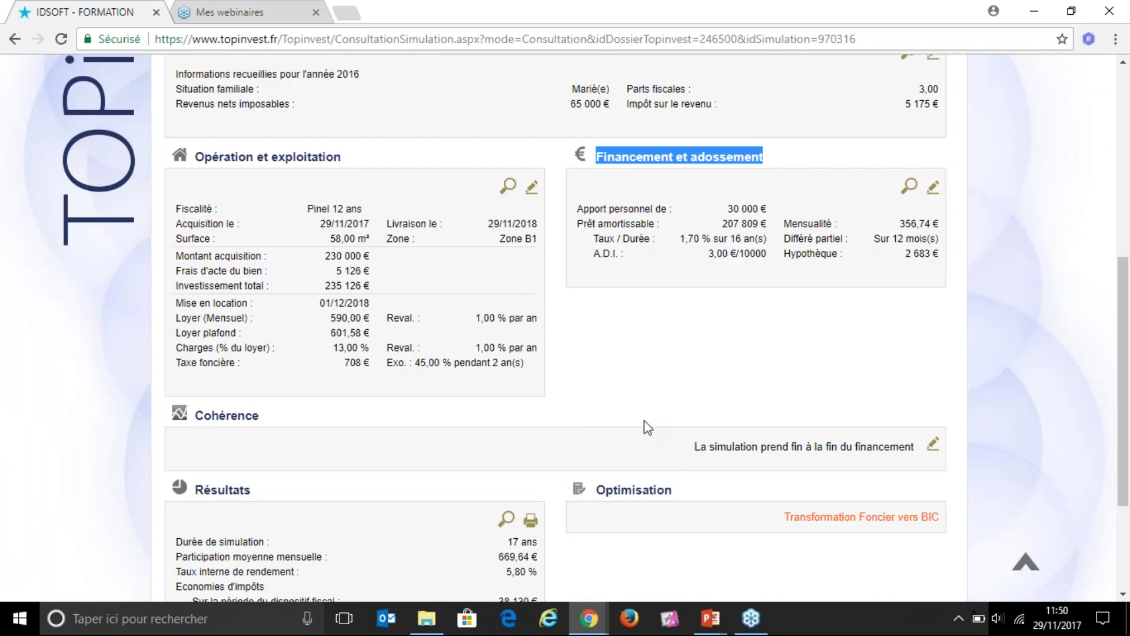
{"action": "scroll", "coordinate": [254, 429], "scroll_direction": "down", "scroll_amount": 2}
{"action": "scroll", "coordinate": [249, 423], "scroll_direction": "down", "scroll_amount": 1}
{"action": "left_click_drag", "start_coordinate": [204, 322], "coordinate": [262, 324]}
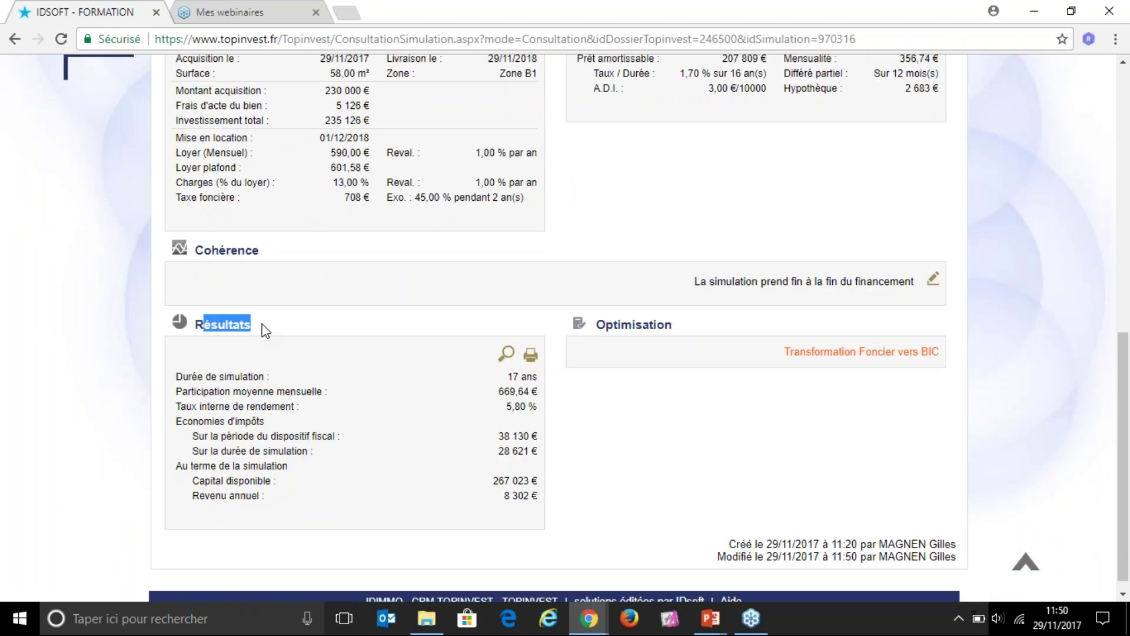
{"action": "left_click", "coordinate": [344, 389]}
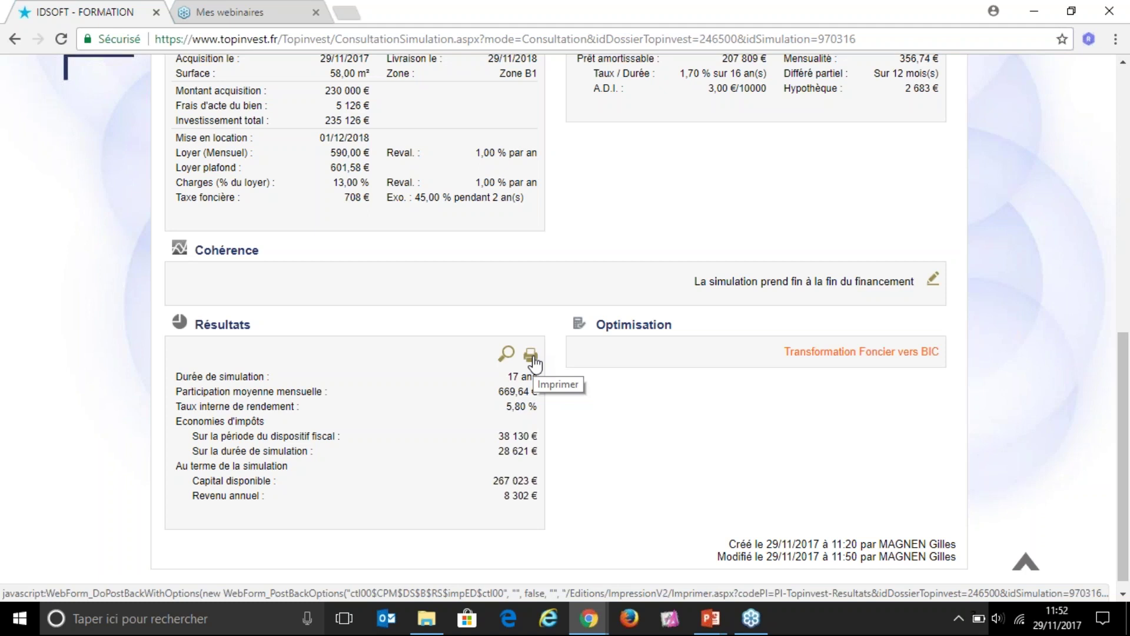
Step: Scroll back to the top of the simulation detail and return to the Accueil home page
{"action": "scroll", "coordinate": [613, 334], "scroll_direction": "up", "scroll_amount": 3}
{"action": "scroll", "coordinate": [613, 334], "scroll_direction": "up", "scroll_amount": 3}
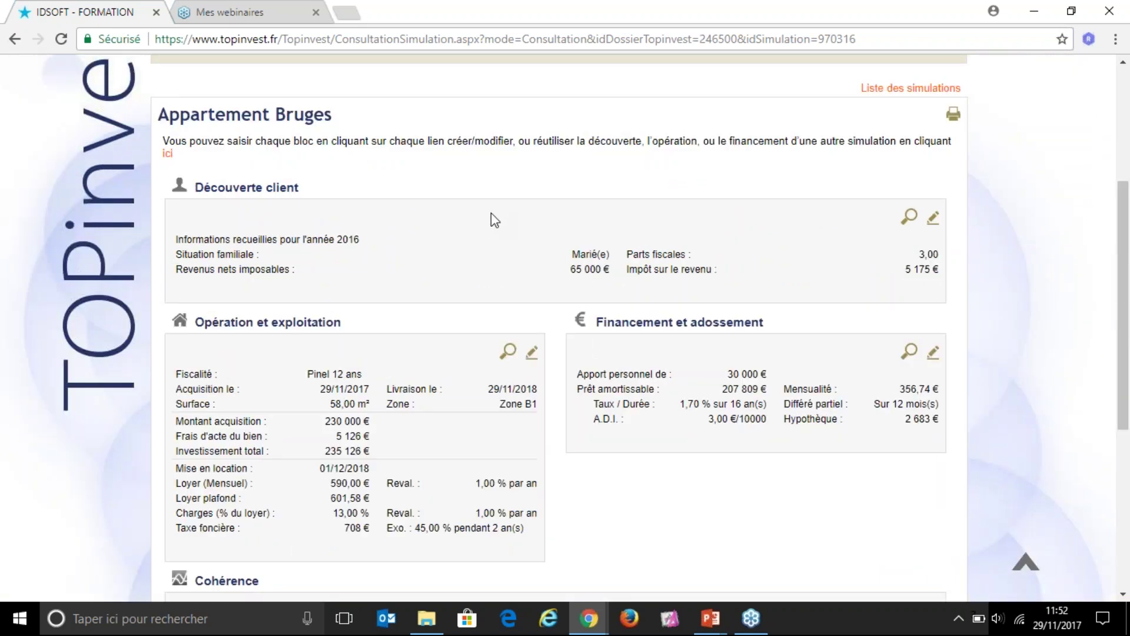
{"action": "scroll", "coordinate": [514, 233], "scroll_direction": "up", "scroll_amount": 3}
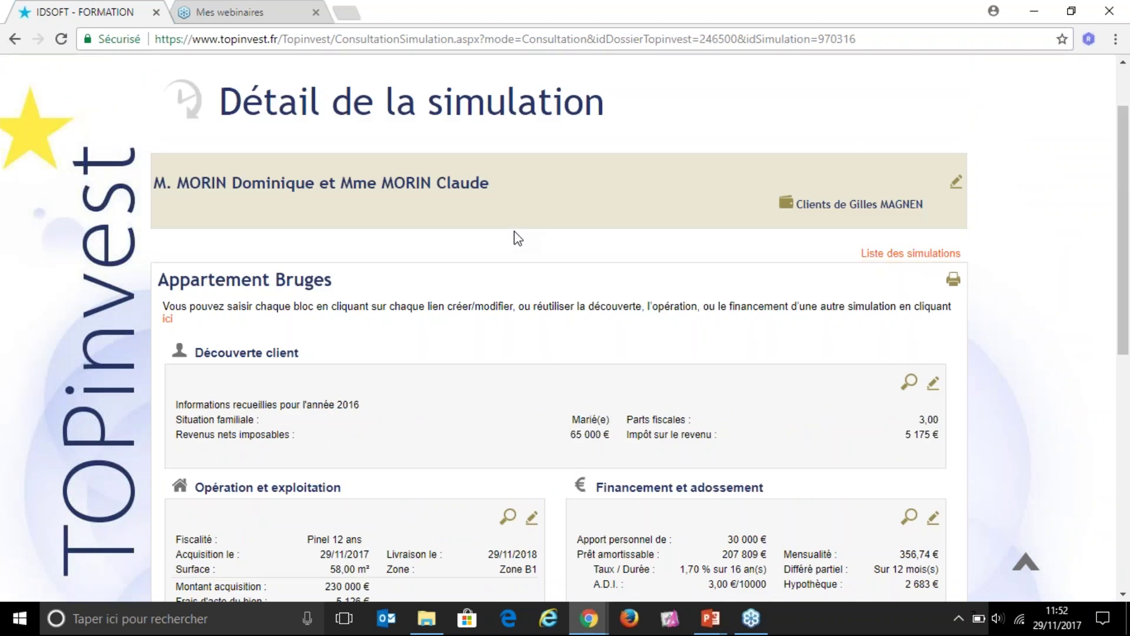
{"action": "scroll", "coordinate": [475, 237], "scroll_direction": "up", "scroll_amount": 2}
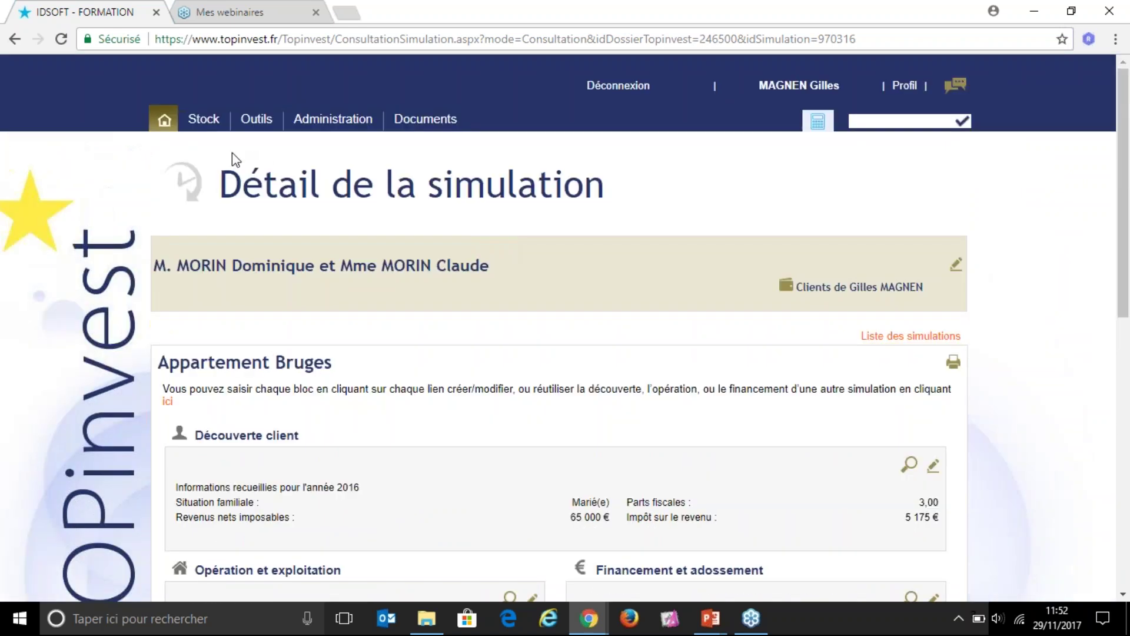
{"action": "left_click", "coordinate": [163, 123]}
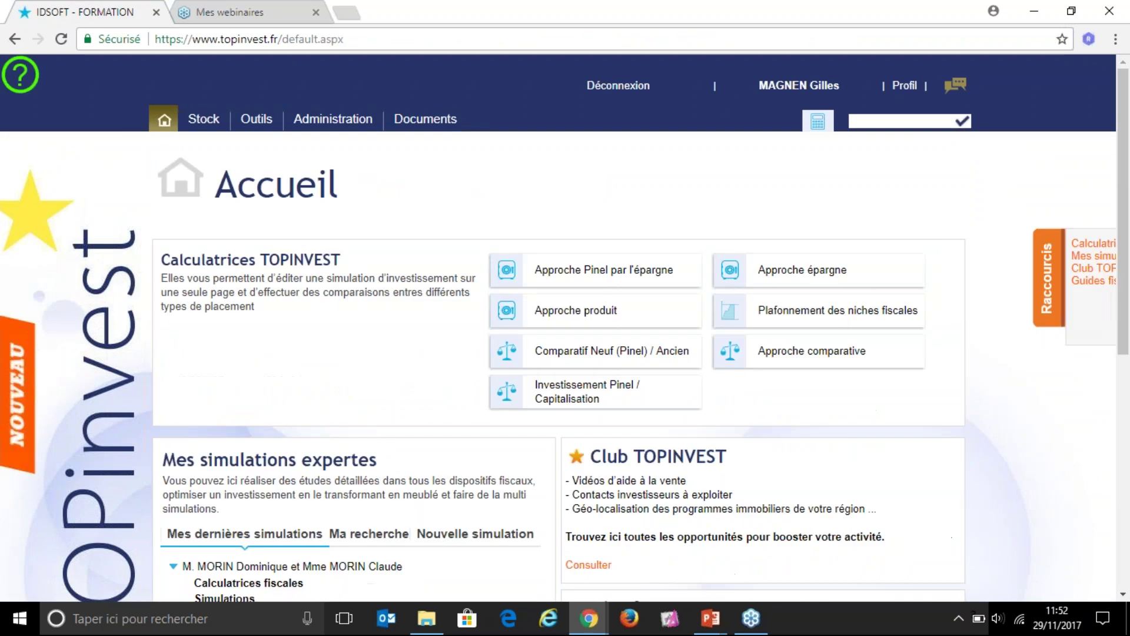
Step: Reopen the Appartement Bruges simulation from the home page's Mes dernières simulations list
{"action": "scroll", "coordinate": [247, 393], "scroll_direction": "down", "scroll_amount": 1}
{"action": "scroll", "coordinate": [246, 393], "scroll_direction": "down", "scroll_amount": 3}
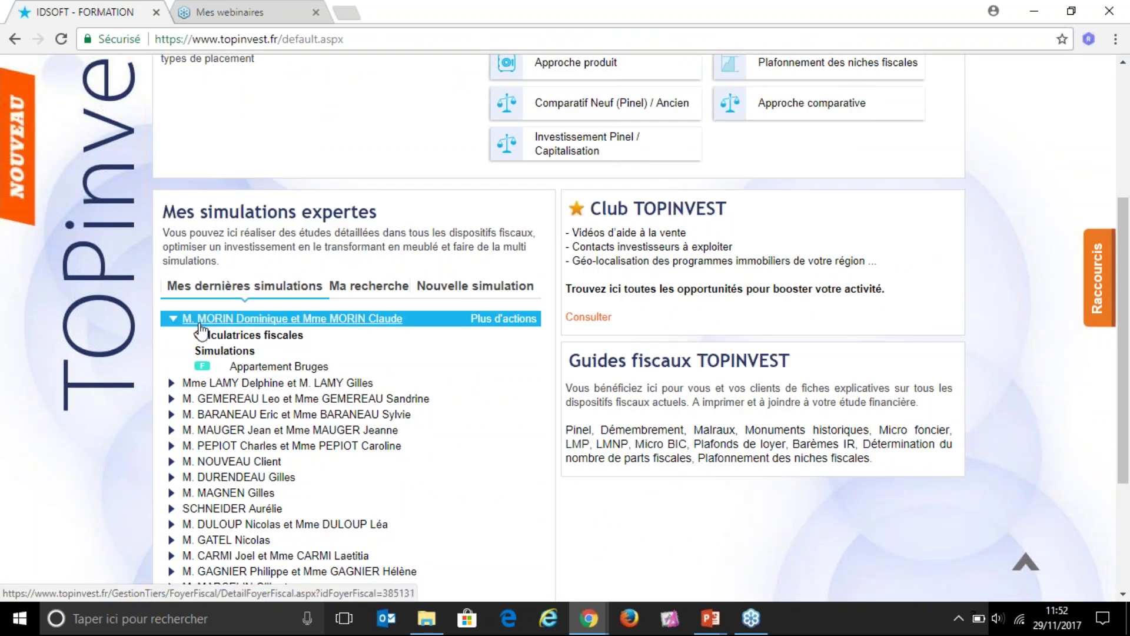
{"action": "left_click", "coordinate": [271, 368]}
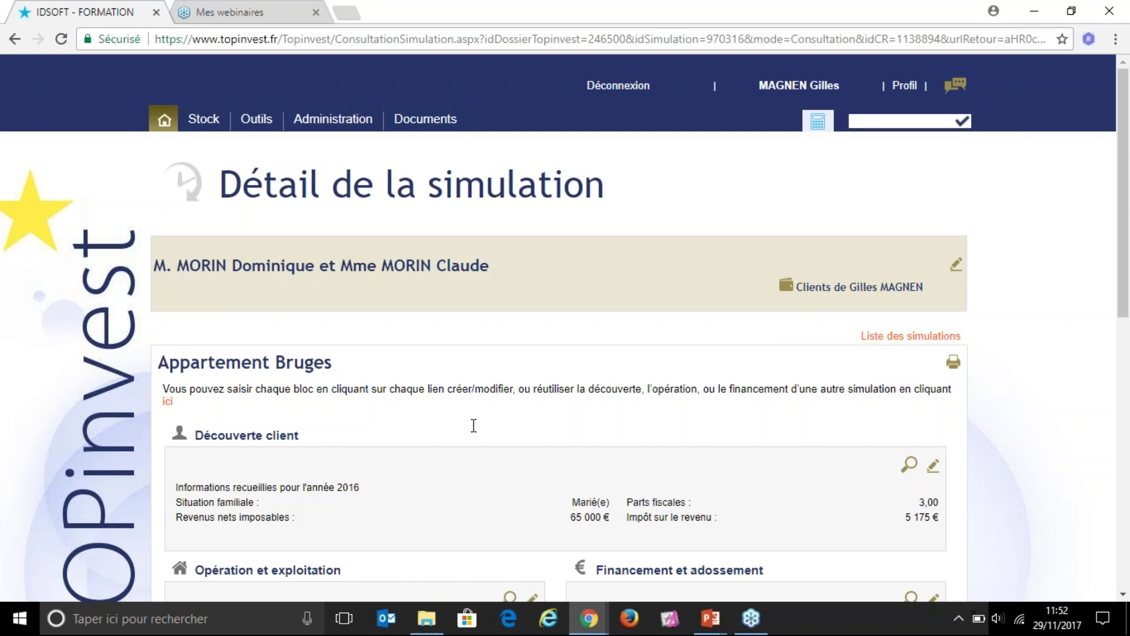
{"action": "scroll", "coordinate": [567, 404], "scroll_direction": "down", "scroll_amount": 1}
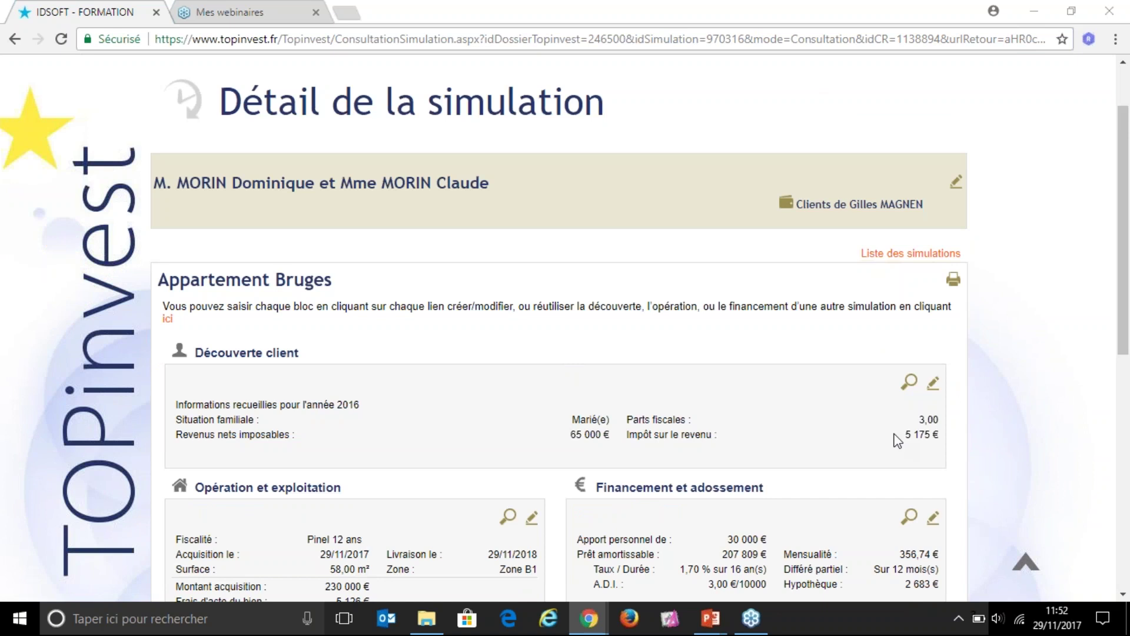
Step: Edit the Découverte client block and highlight the line about simulating the client's evolution
{"action": "left_click", "coordinate": [933, 388]}
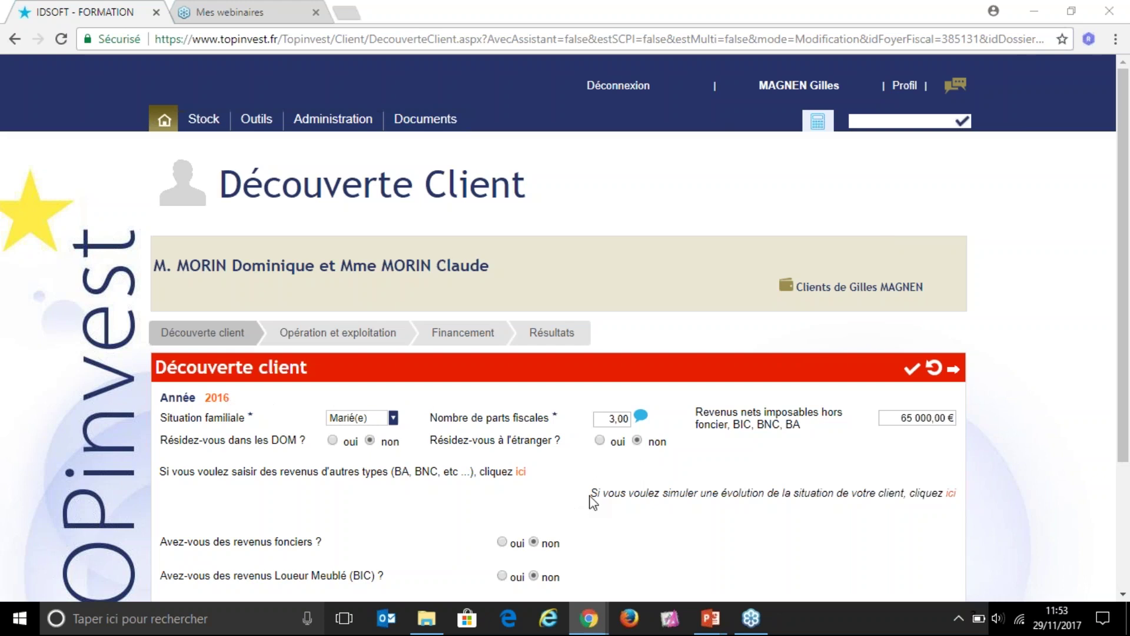
{"action": "left_click_drag", "start_coordinate": [590, 493], "coordinate": [803, 515]}
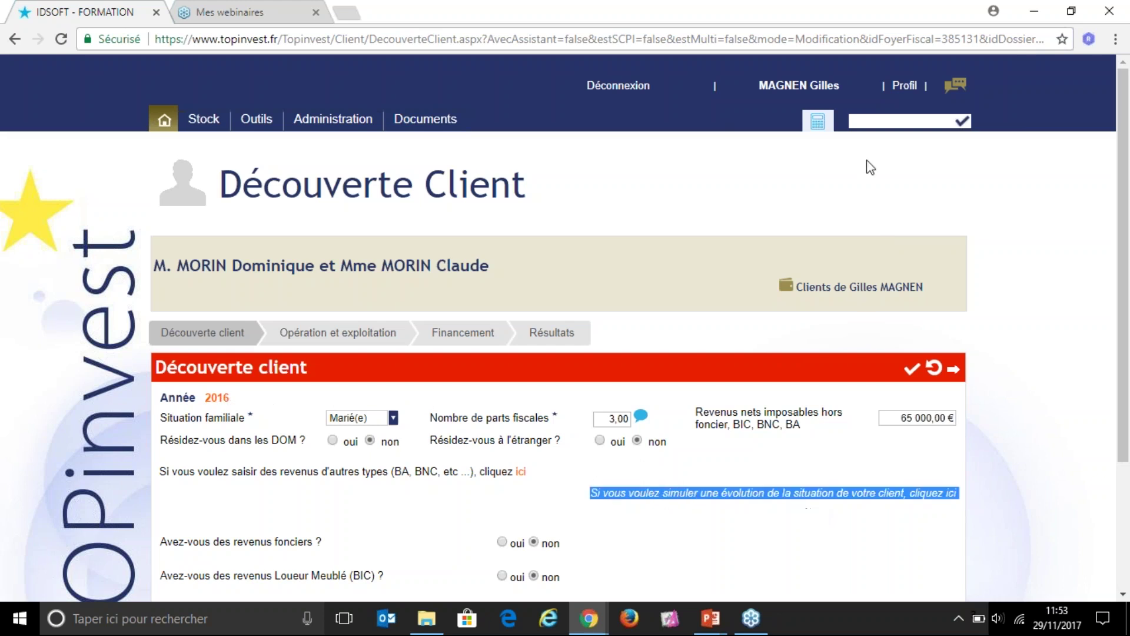
Step: Add a new evolution year block to the Découverte client form
{"action": "left_click", "coordinate": [841, 100]}
{"action": "left_click", "coordinate": [830, 101]}
{"action": "left_click", "coordinate": [954, 509]}
{"action": "left_click", "coordinate": [951, 495]}
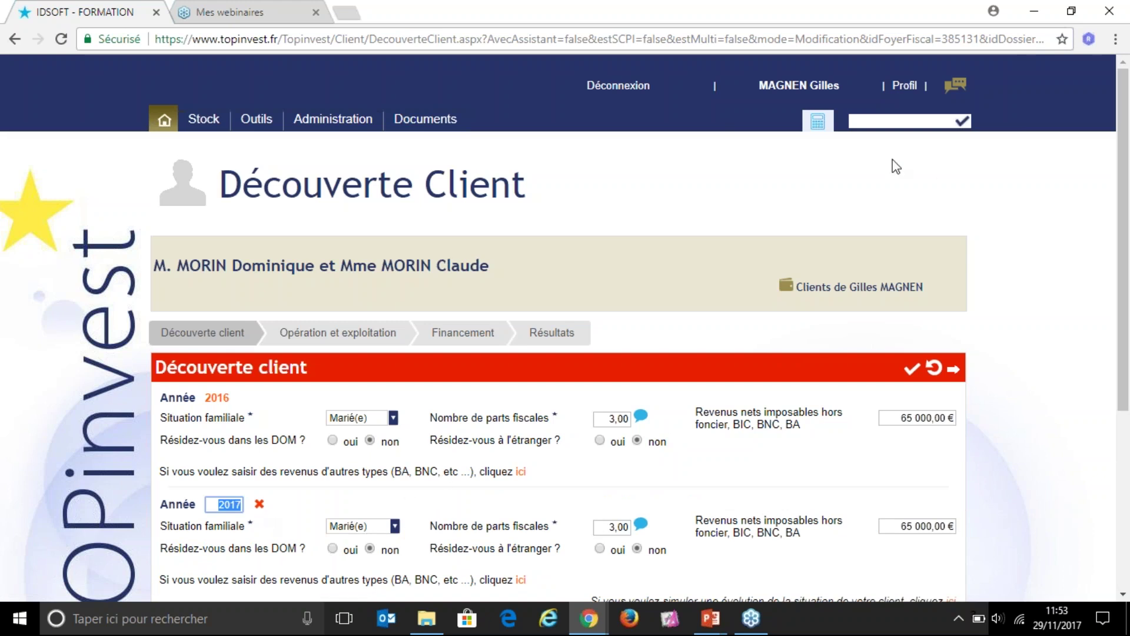
{"action": "left_click", "coordinate": [828, 97]}
Step: Set the new block's year to 2020 with 2,50 tax shares
{"action": "left_click", "coordinate": [234, 504]}
{"action": "type", "text": "2020"}
{"action": "left_click", "coordinate": [469, 505]}
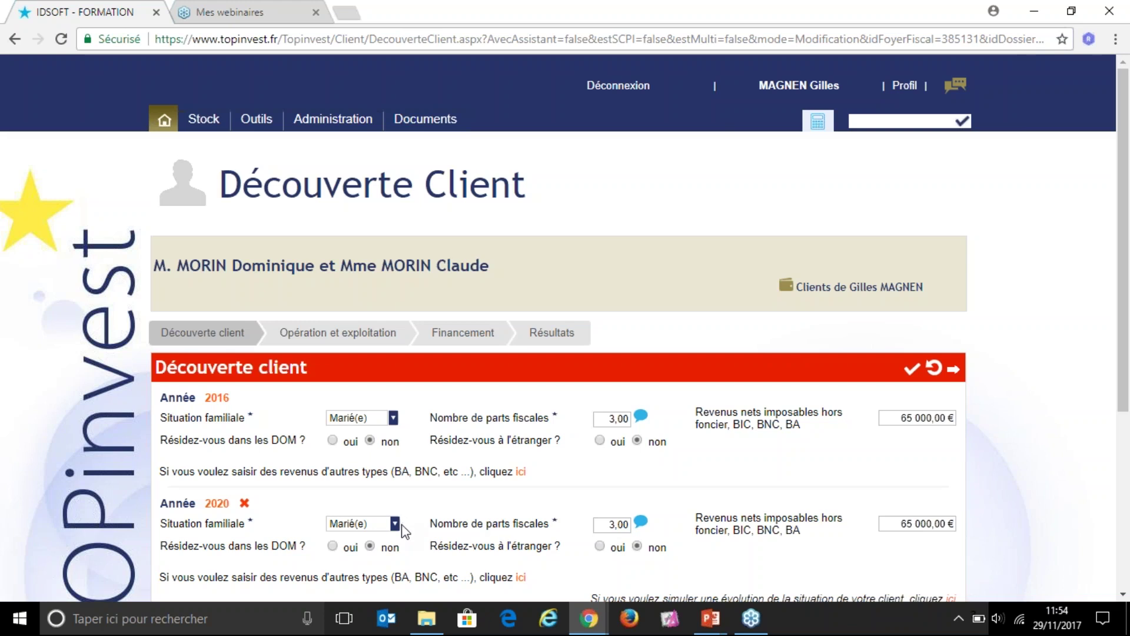
{"action": "left_click", "coordinate": [611, 526]}
{"action": "type", "text": "2,5"}
{"action": "key", "text": "Tab"}
{"action": "scroll", "coordinate": [794, 530], "scroll_direction": "down", "scroll_amount": 2}
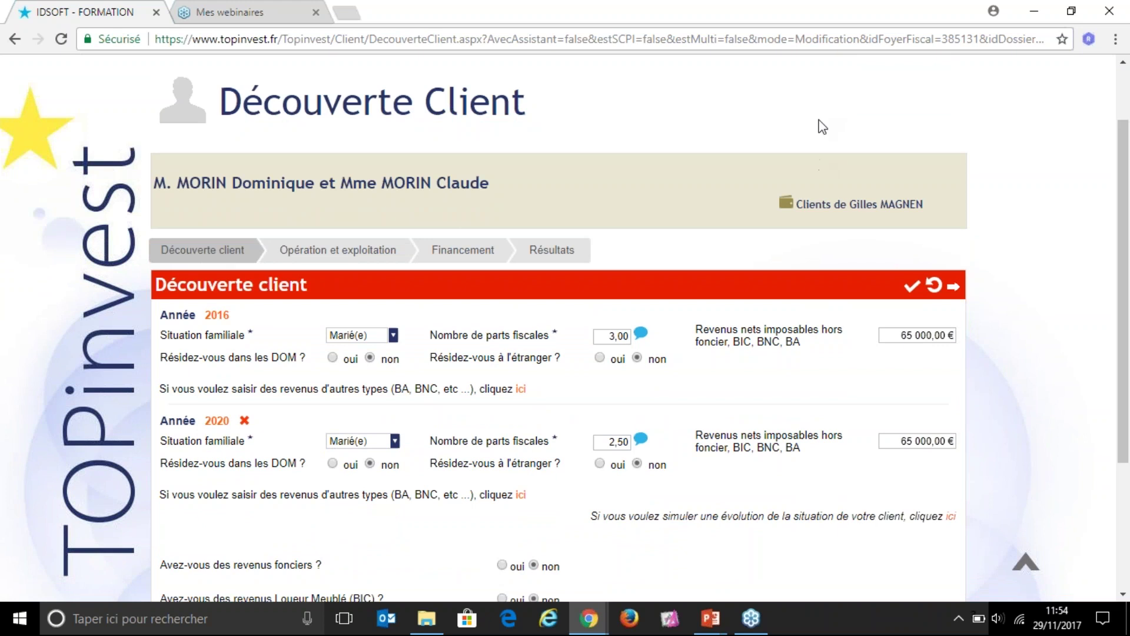
{"action": "left_click_drag", "start_coordinate": [641, 517], "coordinate": [910, 517]}
Step: Add a third evolution year, 2027, with 2,00 tax shares and 40 000 € net taxable income
{"action": "left_click", "coordinate": [951, 518]}
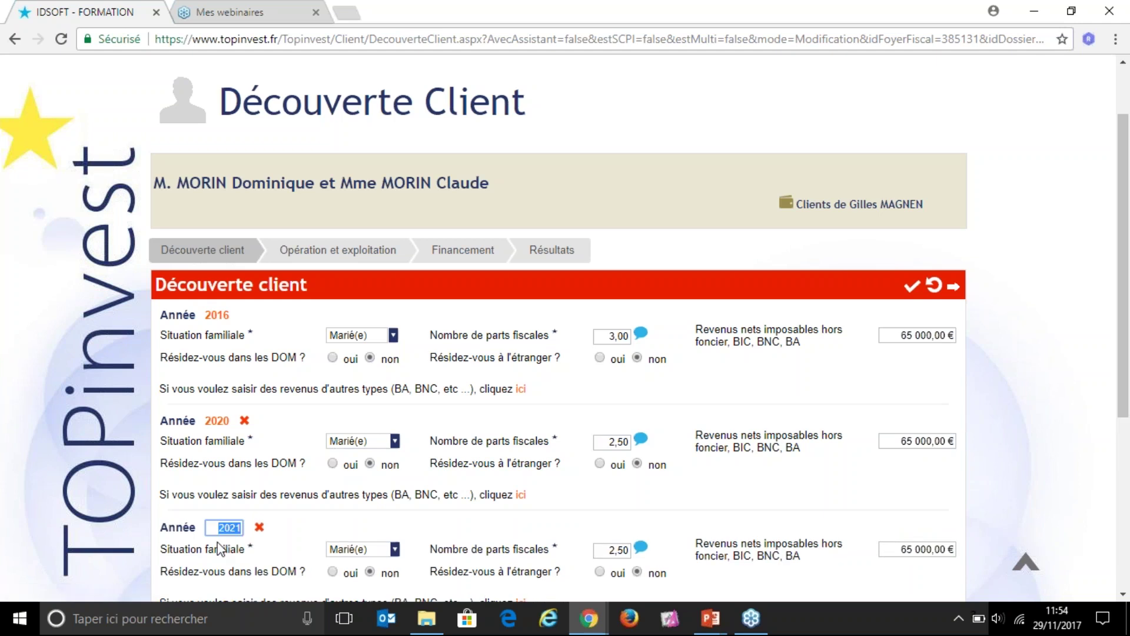
{"action": "type", "text": "2027"}
{"action": "left_click", "coordinate": [429, 524]}
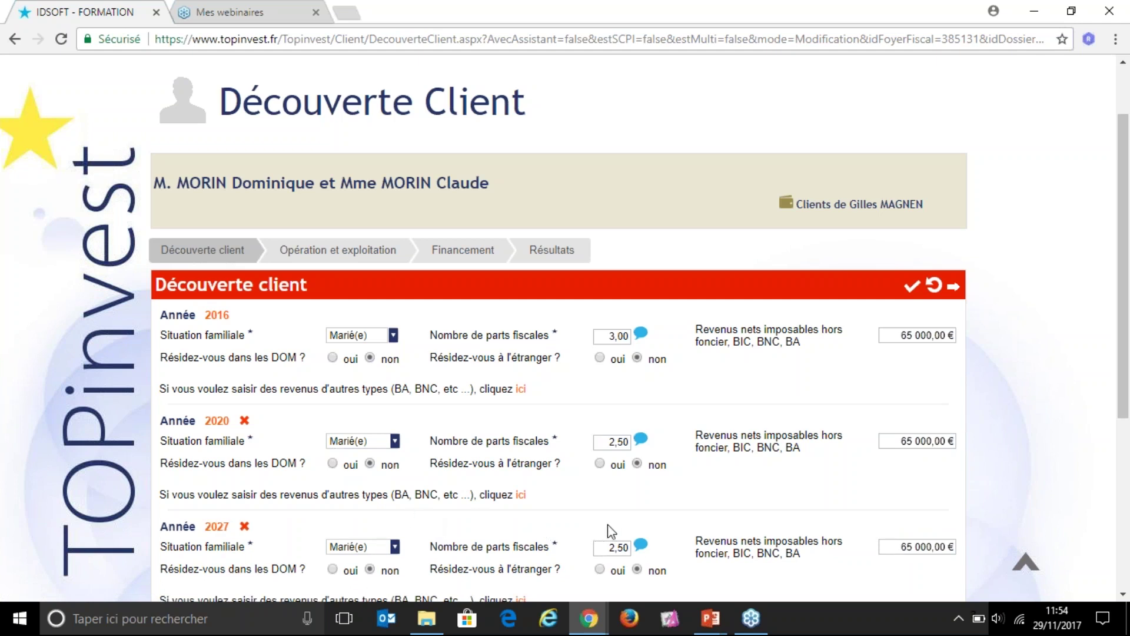
{"action": "left_click", "coordinate": [609, 549]}
{"action": "type", "text": "2"}
{"action": "key", "text": "Tab"}
{"action": "key", "text": "Tab"}
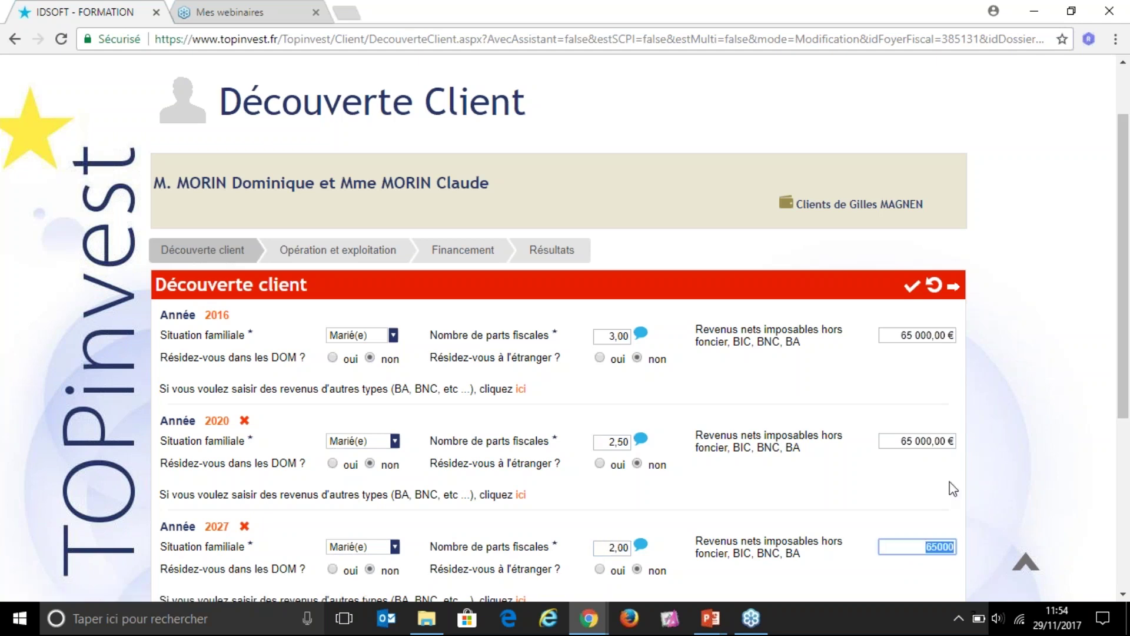
{"action": "type", "text": "40000"}
{"action": "left_click", "coordinate": [887, 489]}
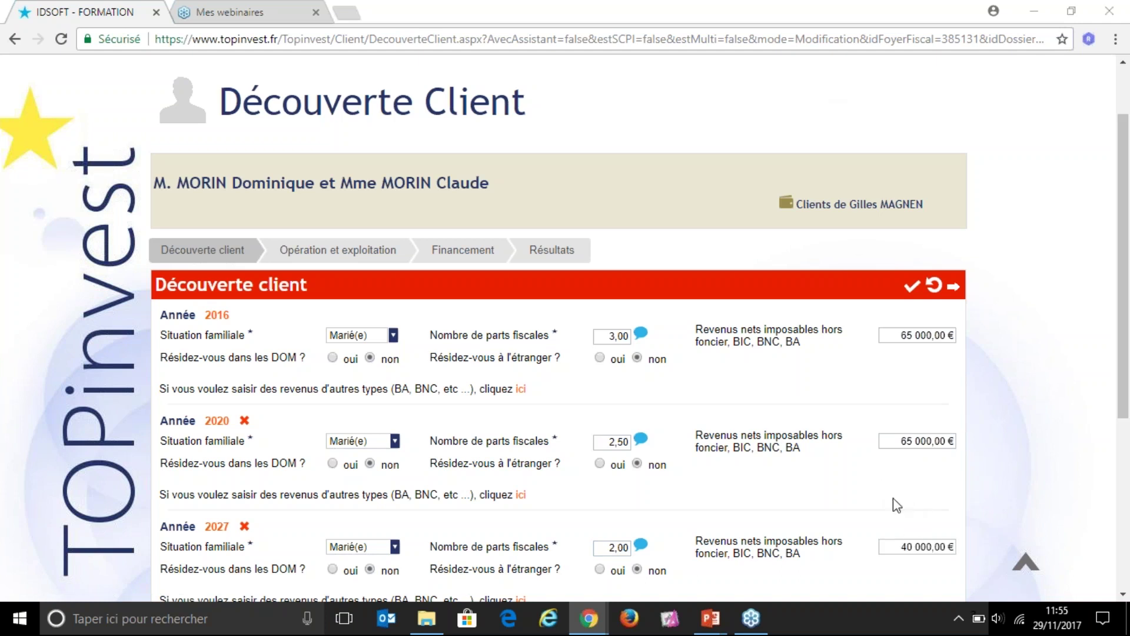
{"action": "scroll", "coordinate": [789, 522], "scroll_direction": "down", "scroll_amount": 1}
{"action": "scroll", "coordinate": [789, 521], "scroll_direction": "down", "scroll_amount": 1}
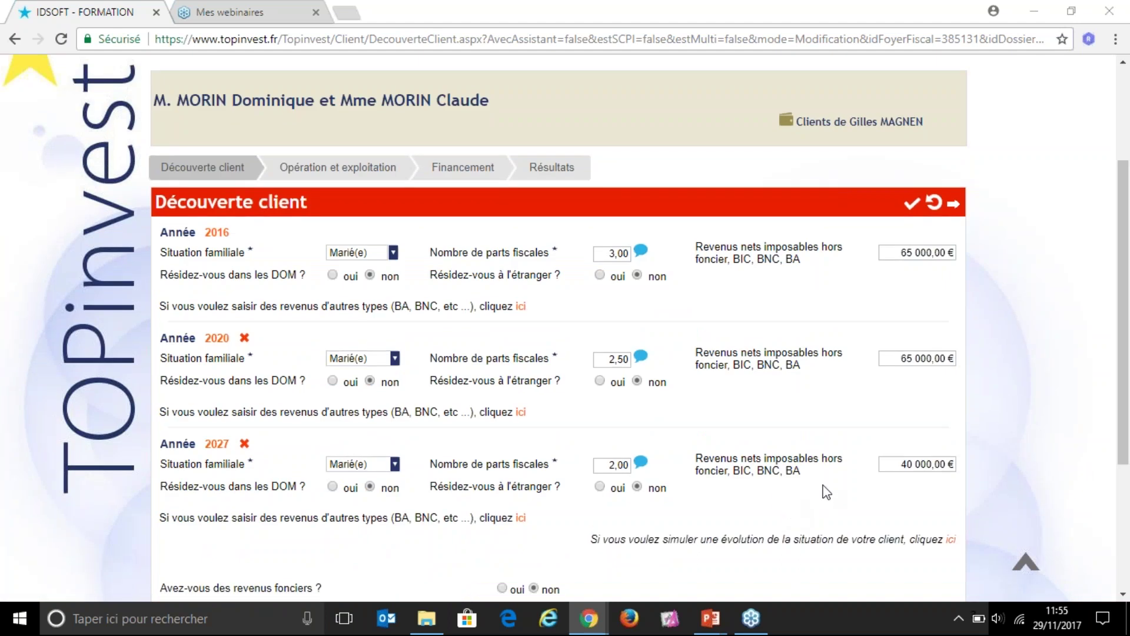
{"action": "scroll", "coordinate": [736, 489], "scroll_direction": "down", "scroll_amount": 1}
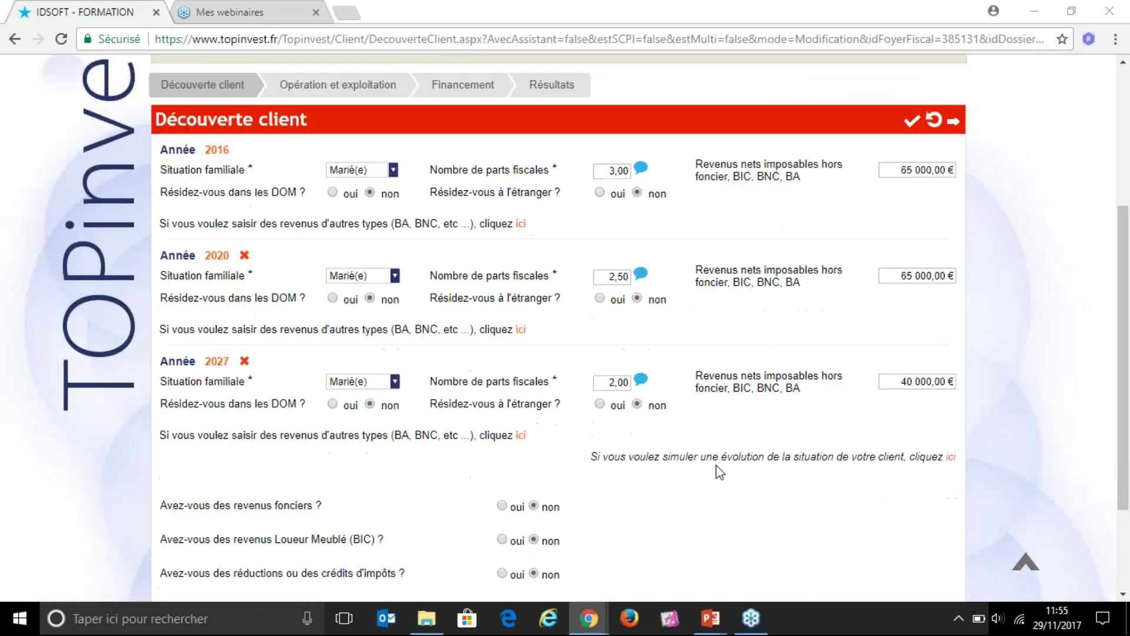
{"action": "scroll", "coordinate": [720, 482], "scroll_direction": "down", "scroll_amount": 1}
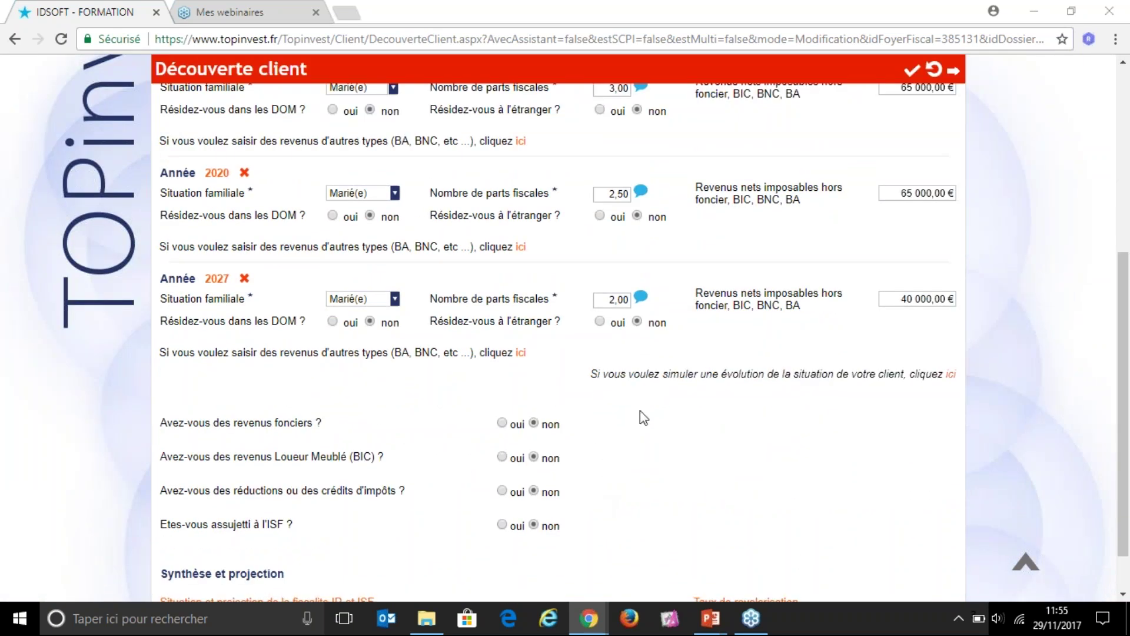
{"action": "scroll", "coordinate": [625, 493], "scroll_direction": "down", "scroll_amount": 1}
{"action": "scroll", "coordinate": [625, 494], "scroll_direction": "down", "scroll_amount": 1}
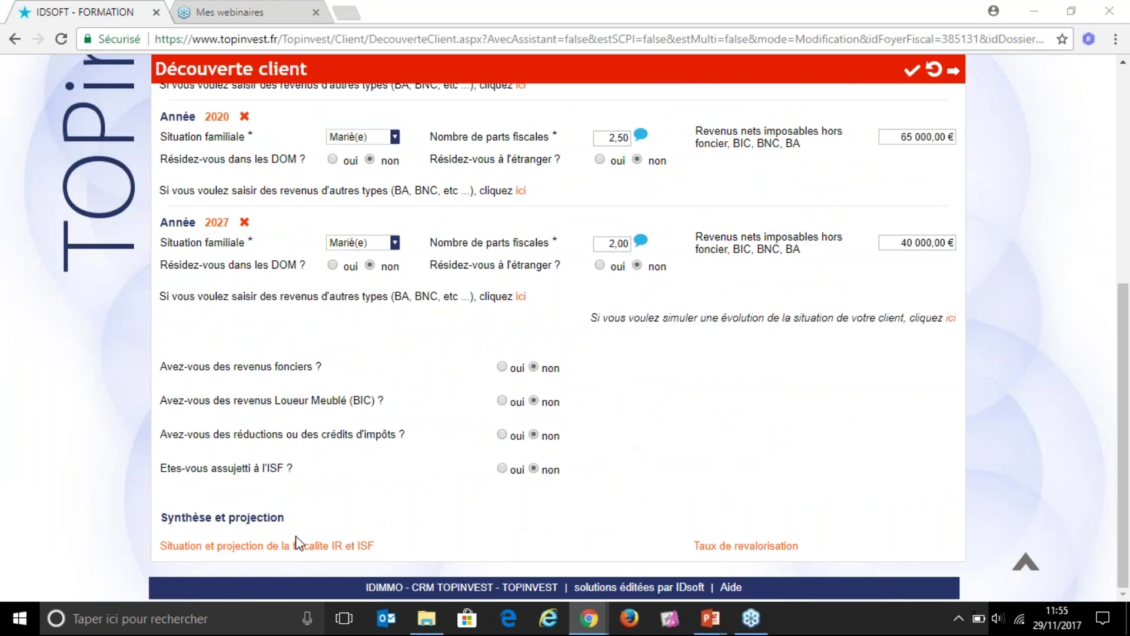
{"action": "left_click", "coordinate": [255, 547]}
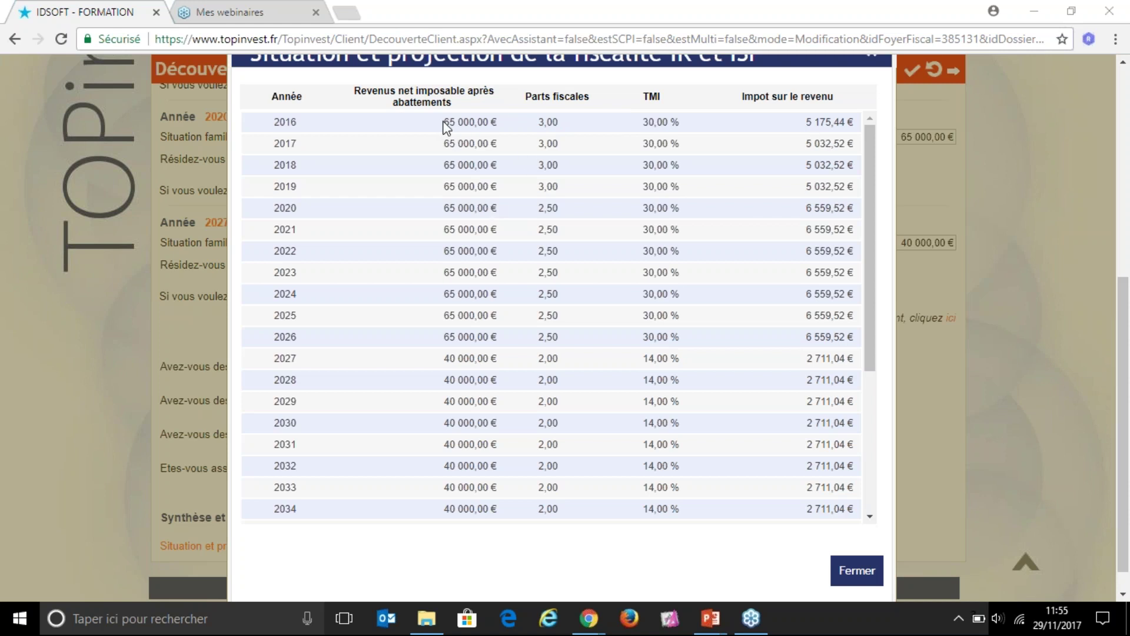
{"action": "left_click_drag", "start_coordinate": [444, 122], "coordinate": [560, 124]}
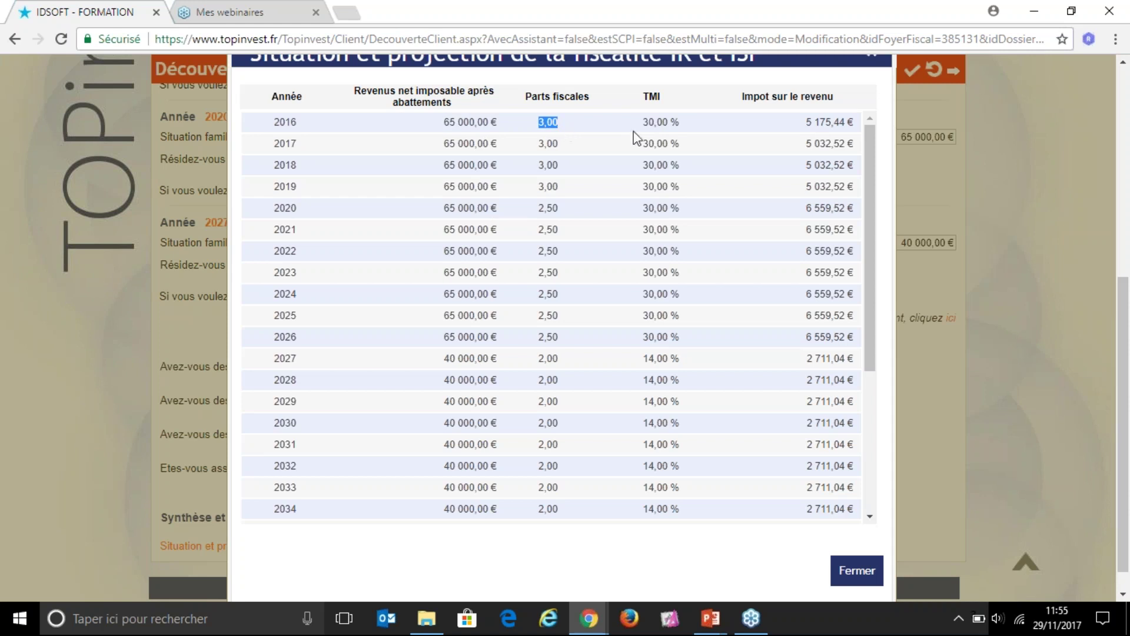
{"action": "left_click_drag", "start_coordinate": [643, 122], "coordinate": [680, 123]}
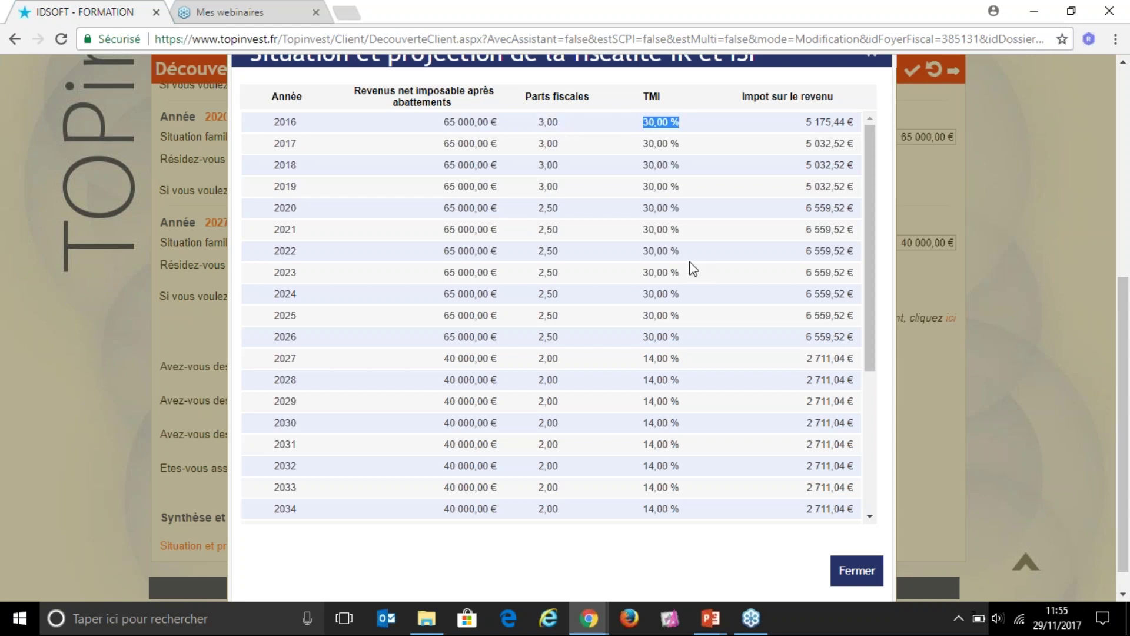
{"action": "left_click", "coordinate": [804, 126]}
{"action": "left_click_drag", "start_coordinate": [804, 124], "coordinate": [855, 124]}
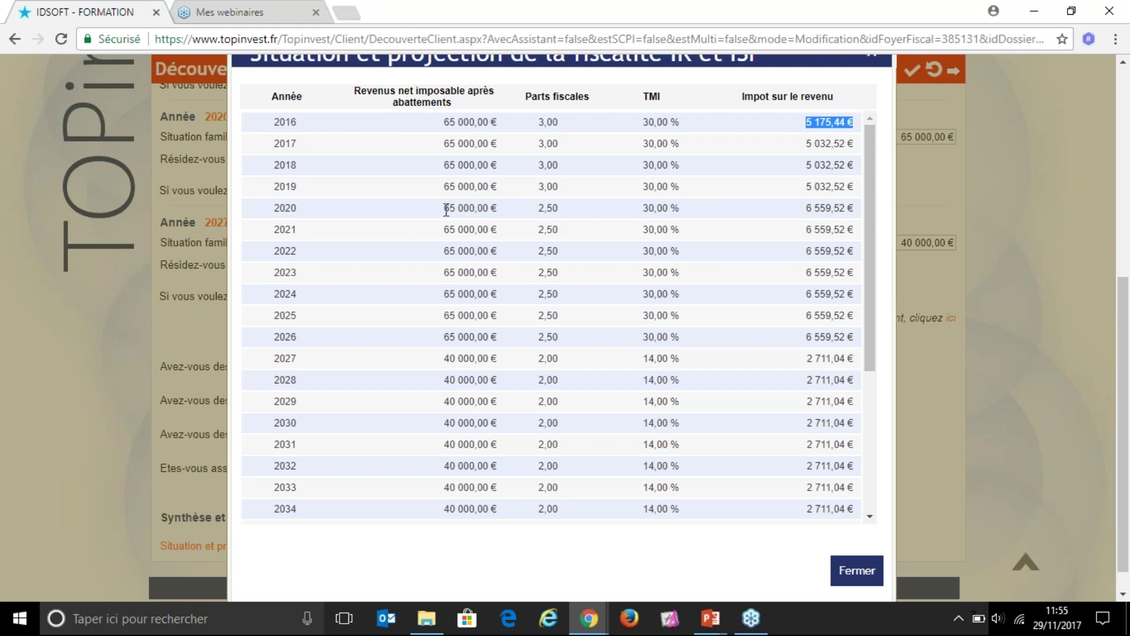
{"action": "left_click_drag", "start_coordinate": [444, 209], "coordinate": [498, 213]}
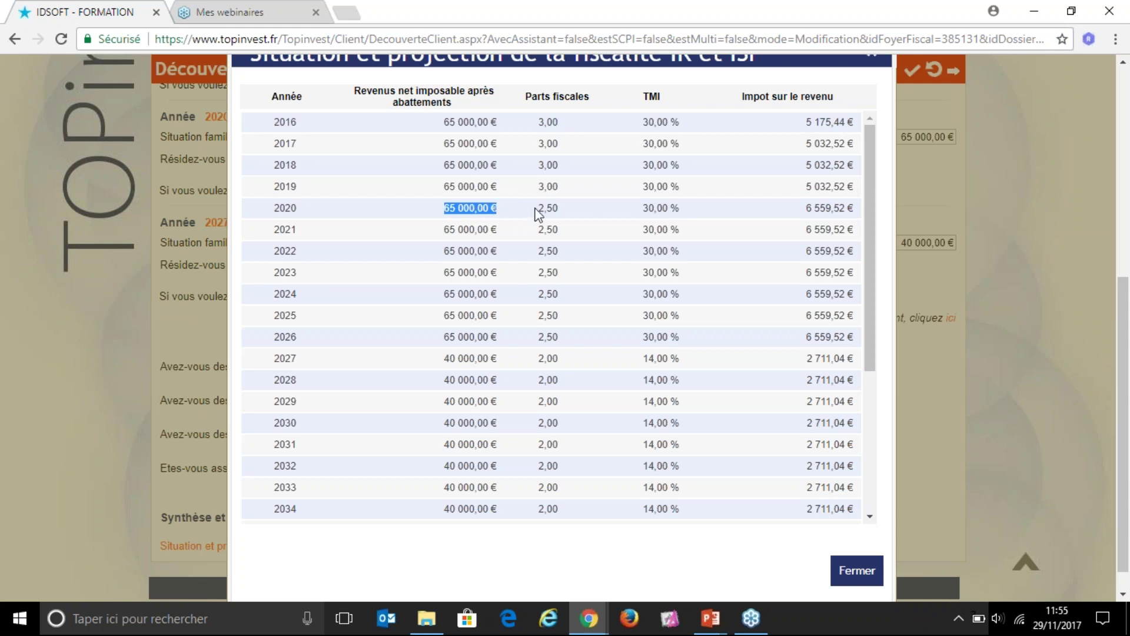
{"action": "left_click_drag", "start_coordinate": [537, 209], "coordinate": [559, 211]}
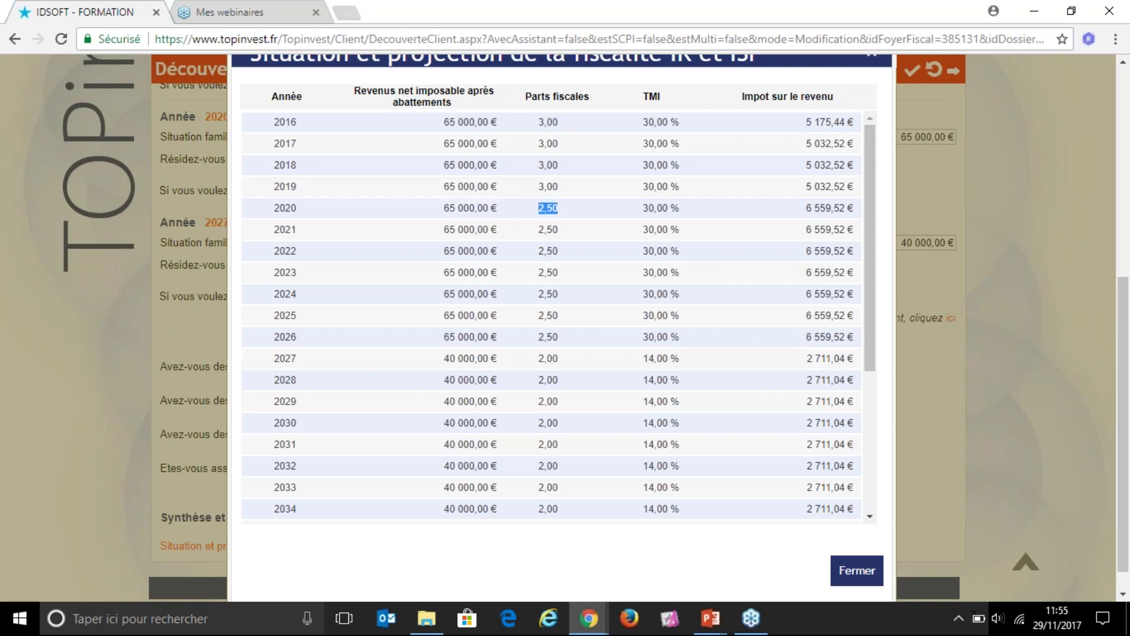
{"action": "left_click_drag", "start_coordinate": [644, 209], "coordinate": [677, 214]}
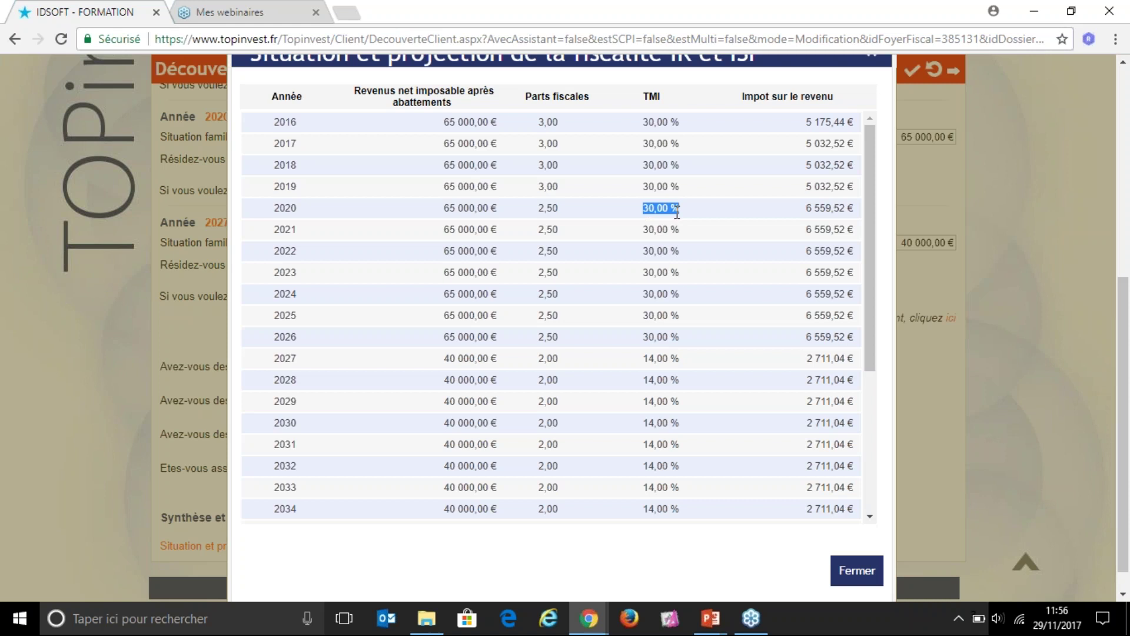
{"action": "left_click_drag", "start_coordinate": [806, 210], "coordinate": [855, 210]}
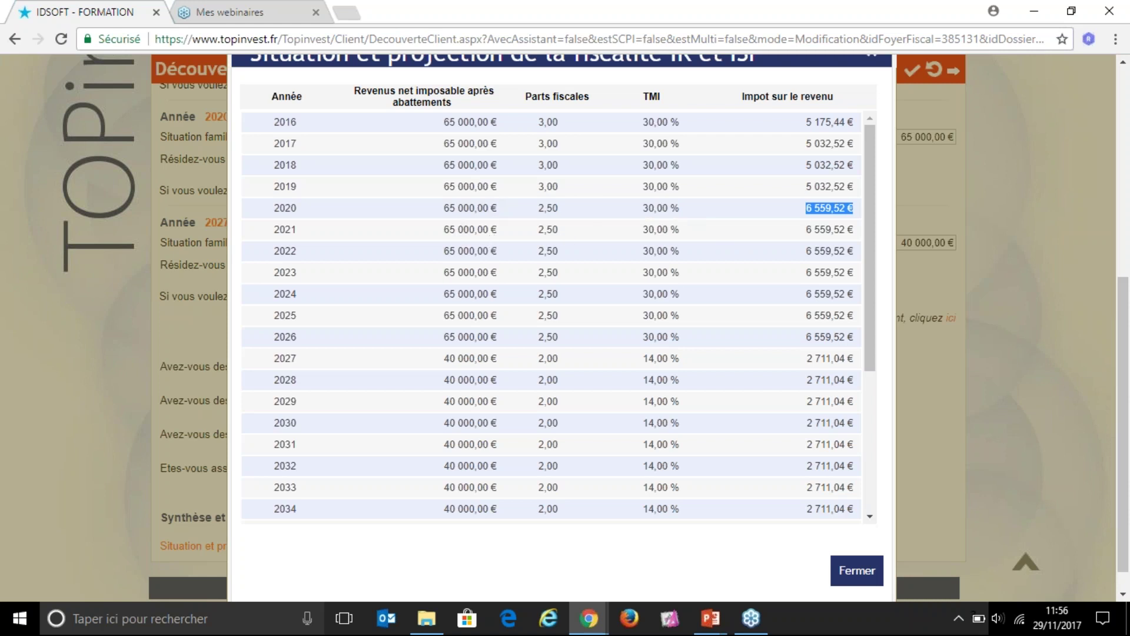
{"action": "left_click_drag", "start_coordinate": [444, 359], "coordinate": [497, 365]}
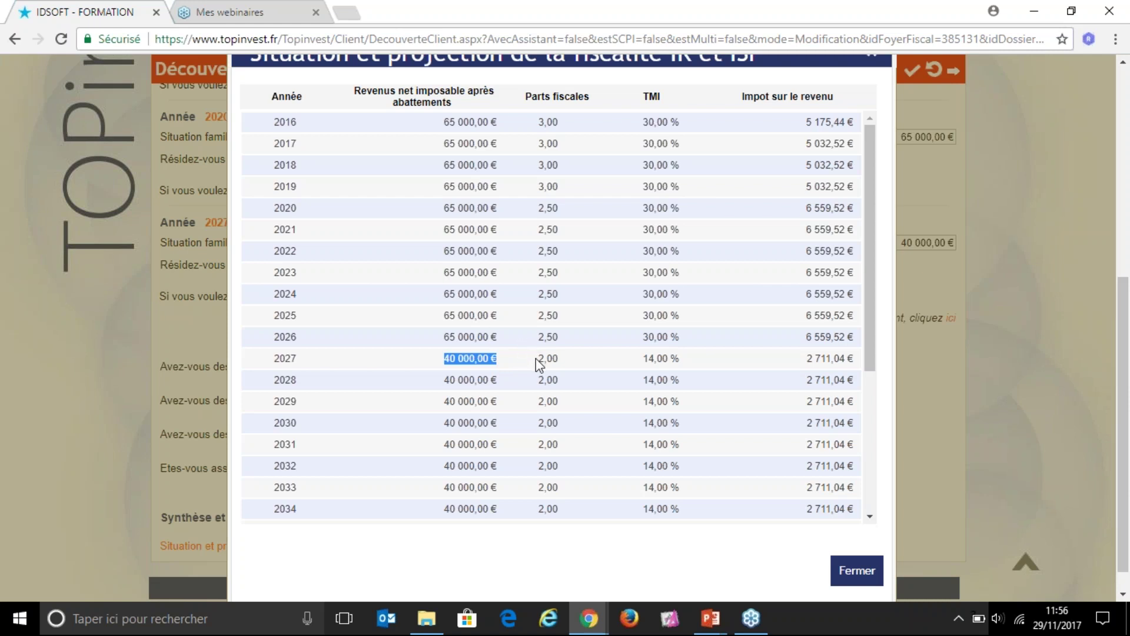
{"action": "left_click_drag", "start_coordinate": [537, 359], "coordinate": [554, 360]}
{"action": "left_click_drag", "start_coordinate": [644, 360], "coordinate": [671, 360]}
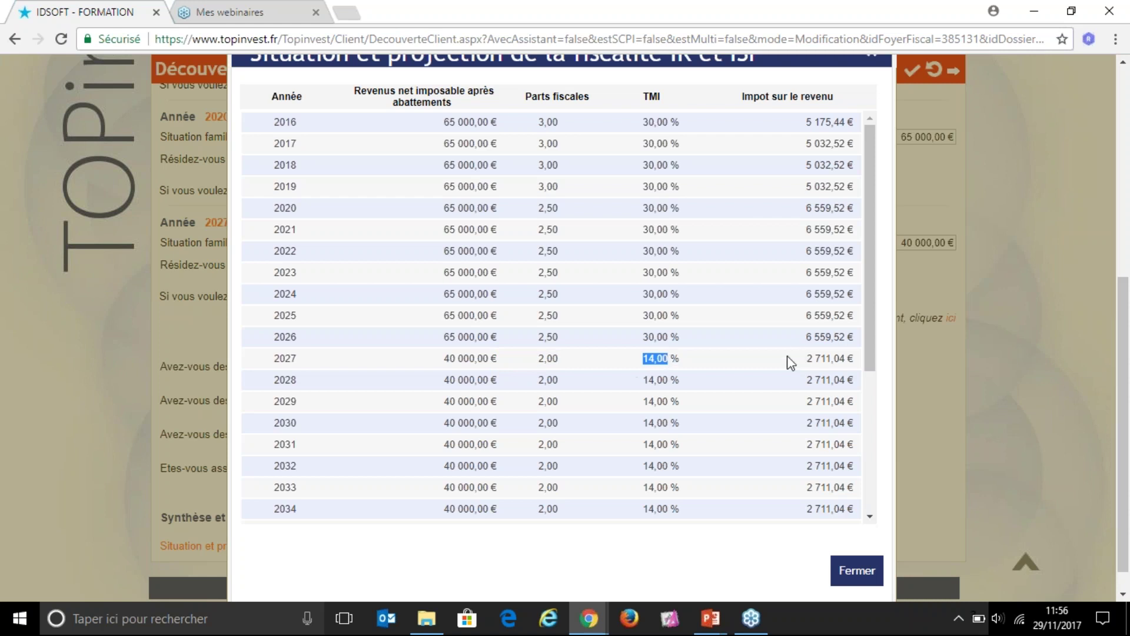
{"action": "left_click_drag", "start_coordinate": [808, 359], "coordinate": [847, 364]}
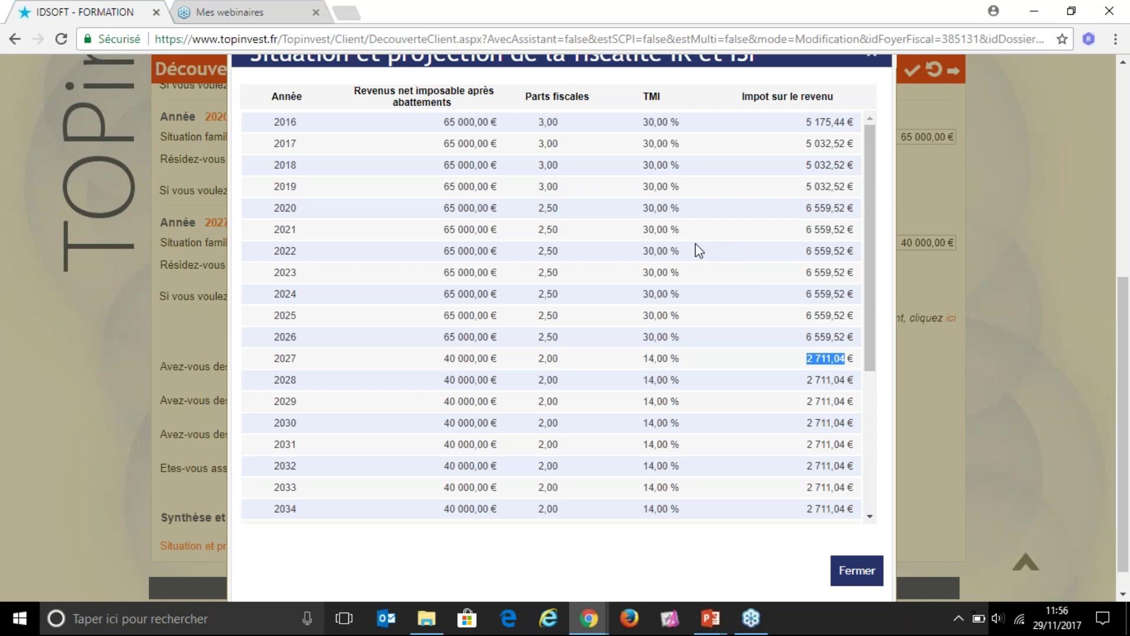
Step: Close the income tax projection and scroll back to the top of the Découverte client form
{"action": "left_click", "coordinate": [860, 580]}
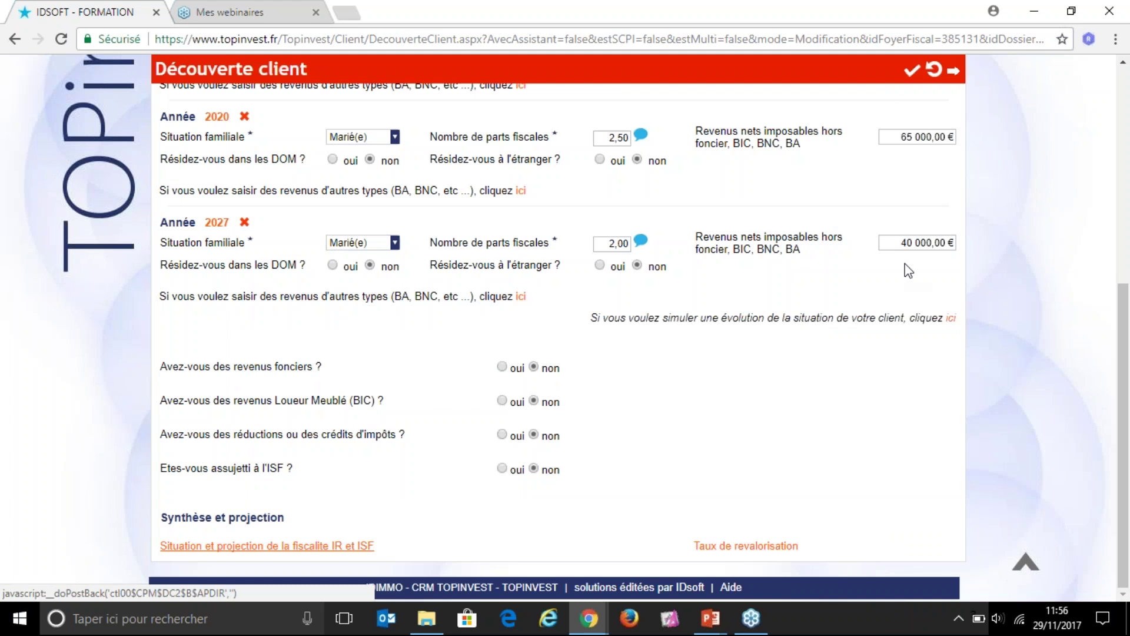
{"action": "scroll", "coordinate": [858, 318], "scroll_direction": "up", "scroll_amount": 1}
{"action": "scroll", "coordinate": [895, 270], "scroll_direction": "up", "scroll_amount": 4}
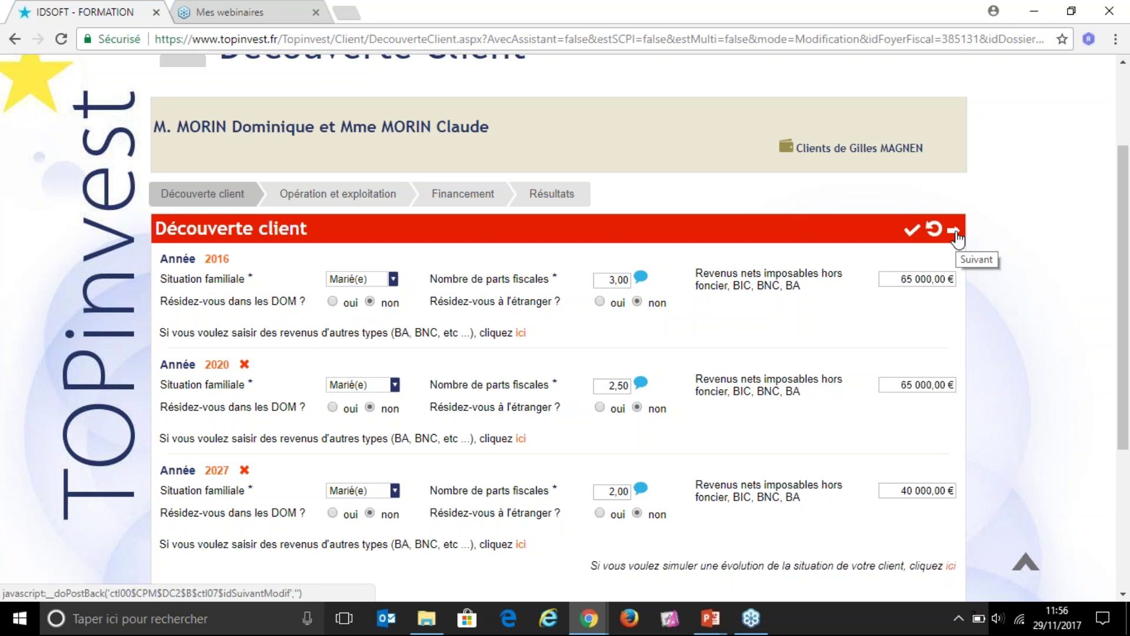
Step: Save the Découverte client and review the simulation detail, noting the 5,96 % internal rate of return
{"action": "left_click", "coordinate": [912, 230]}
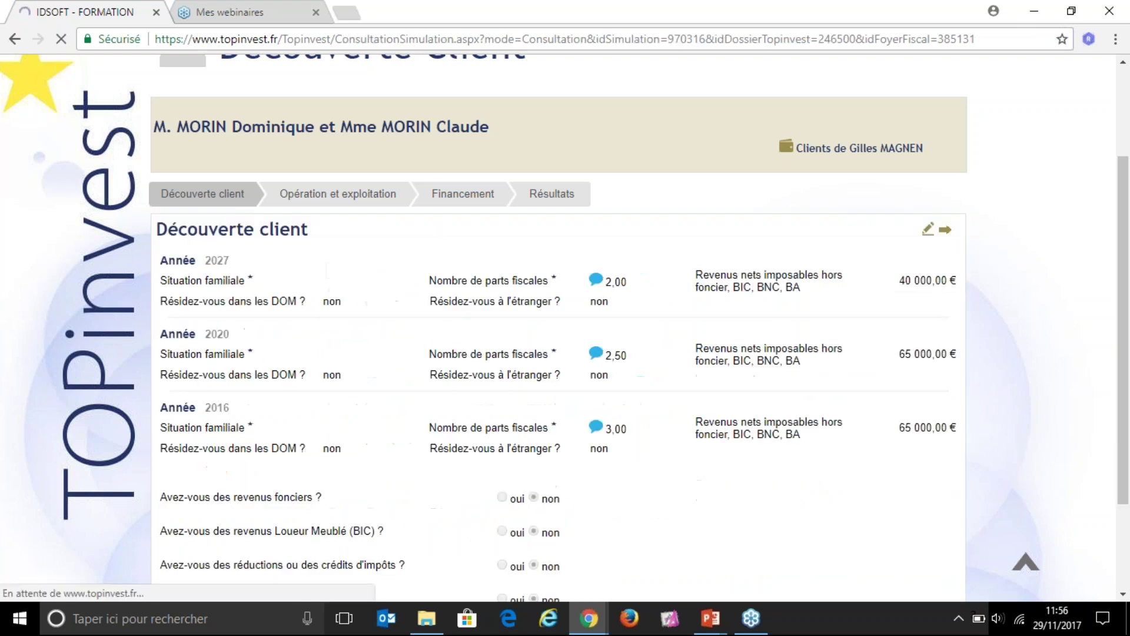
{"action": "scroll", "coordinate": [749, 401], "scroll_direction": "down", "scroll_amount": 3}
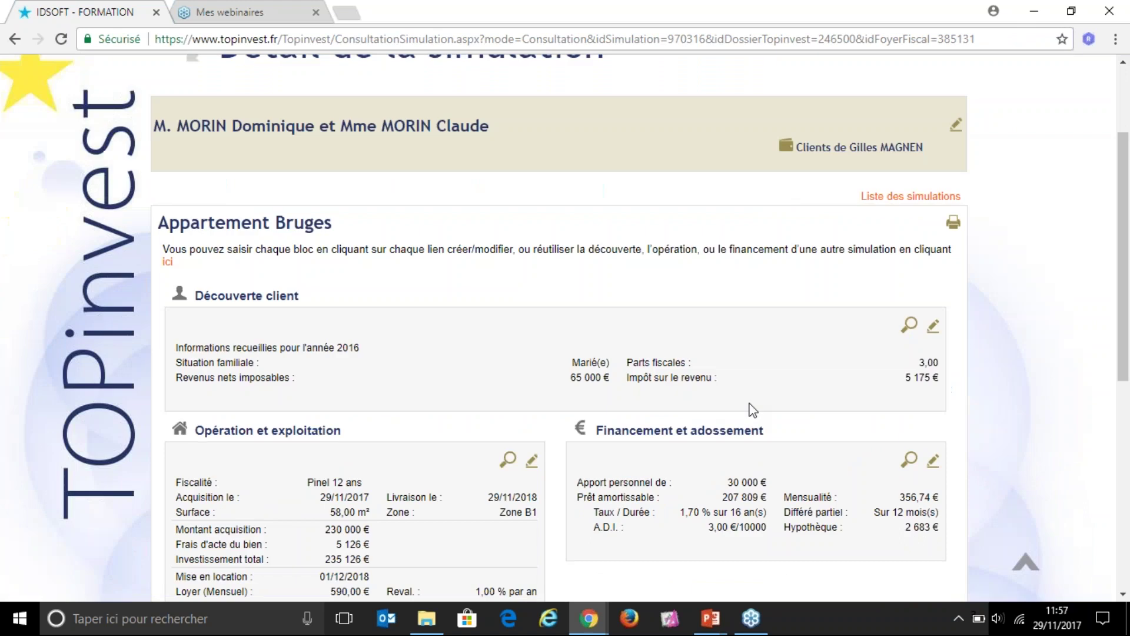
{"action": "scroll", "coordinate": [687, 380], "scroll_direction": "down", "scroll_amount": 5}
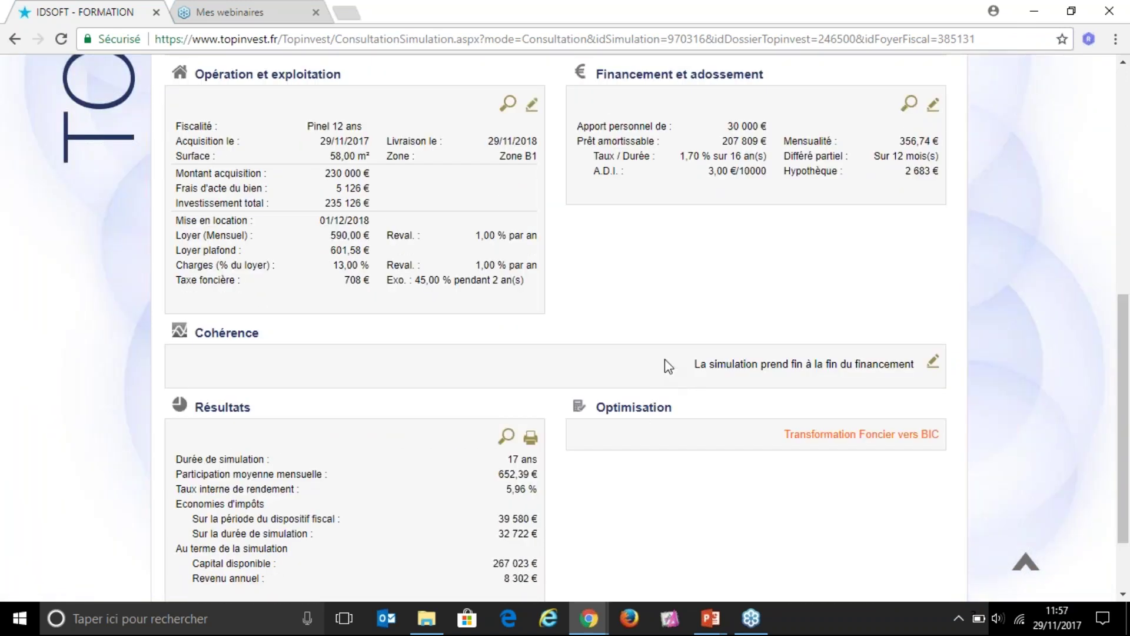
{"action": "left_click_drag", "start_coordinate": [507, 489], "coordinate": [526, 490]}
{"action": "left_click", "coordinate": [533, 487]}
{"action": "scroll", "coordinate": [636, 424], "scroll_direction": "up", "scroll_amount": 6}
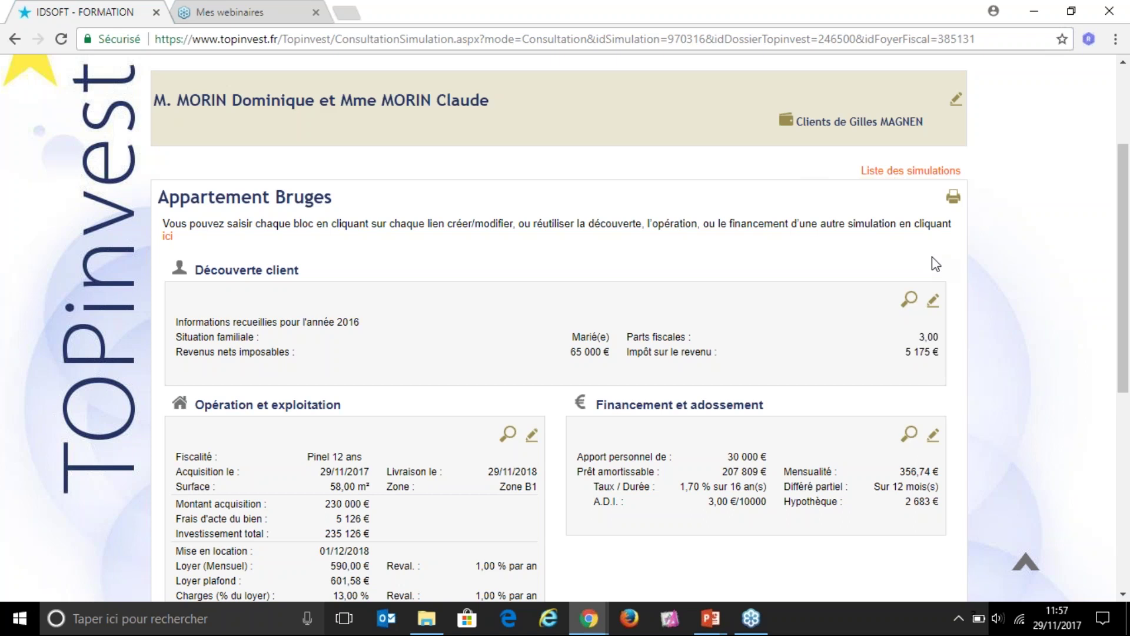
Step: Reopen the Découverte client form and answer oui to 'Avez-vous des revenus fonciers ?'
{"action": "left_click", "coordinate": [933, 307]}
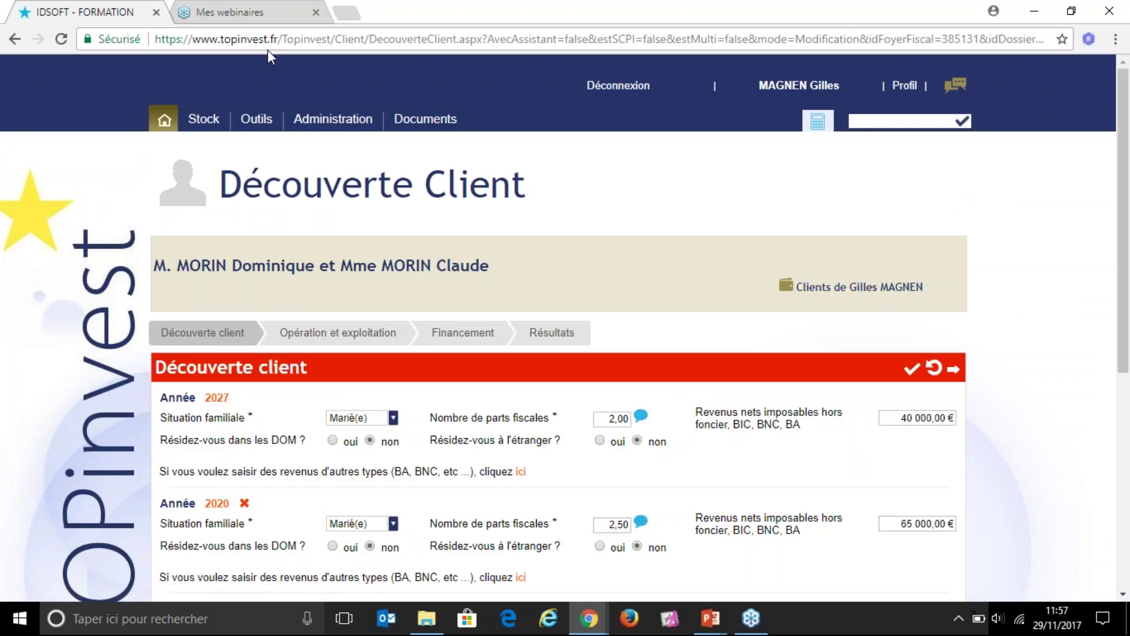
{"action": "left_click", "coordinate": [316, 51]}
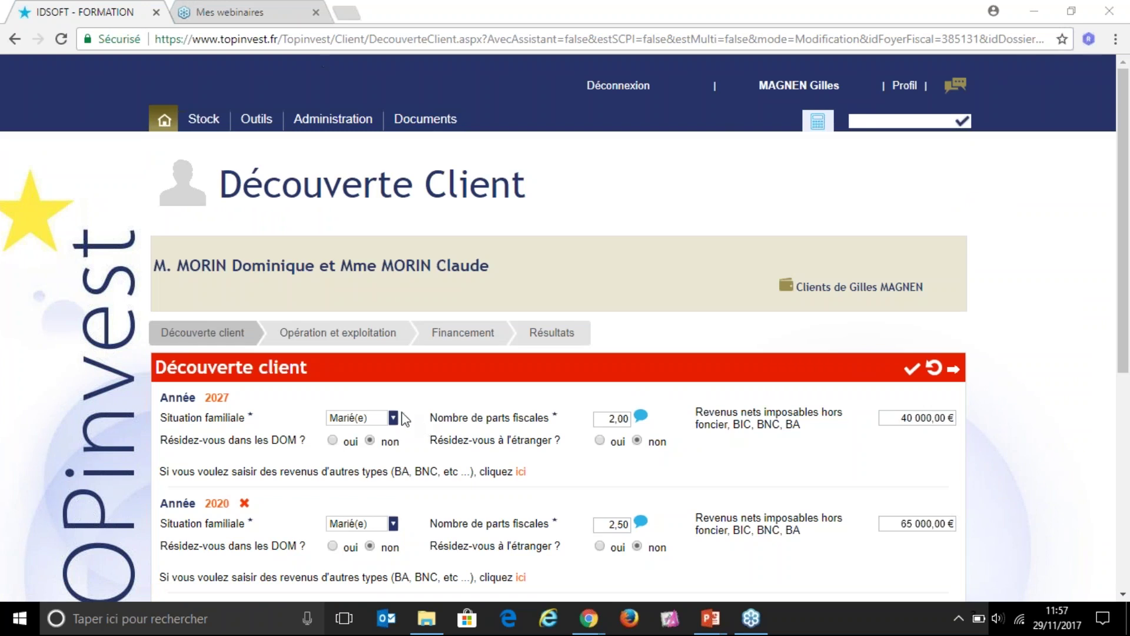
{"action": "scroll", "coordinate": [377, 406], "scroll_direction": "down", "scroll_amount": 5}
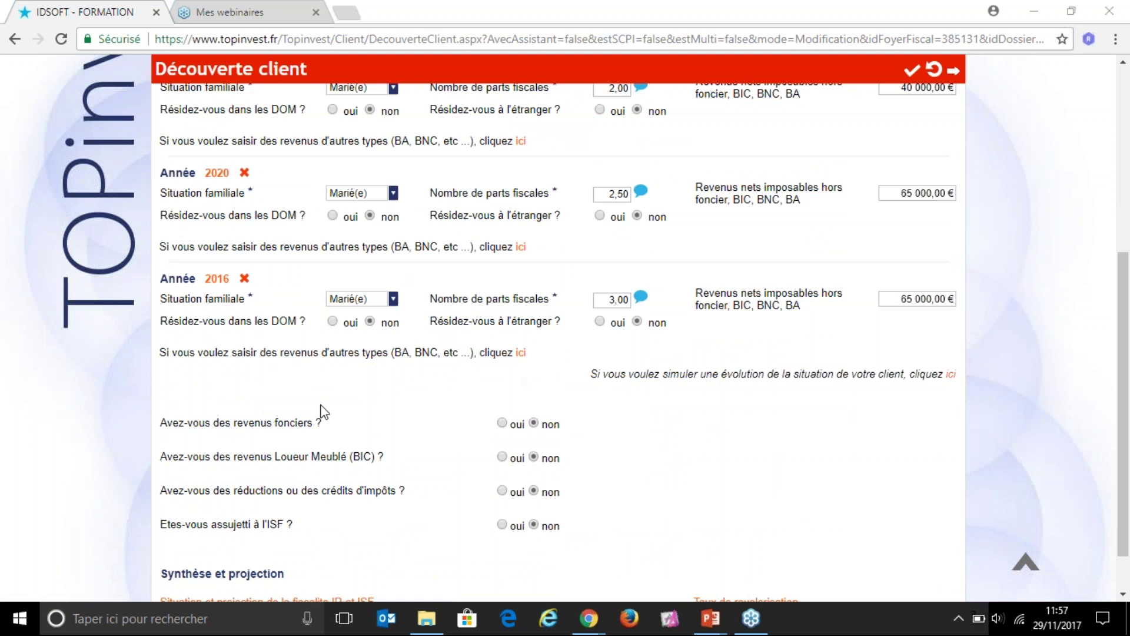
{"action": "scroll", "coordinate": [171, 421], "scroll_direction": "down", "scroll_amount": 1}
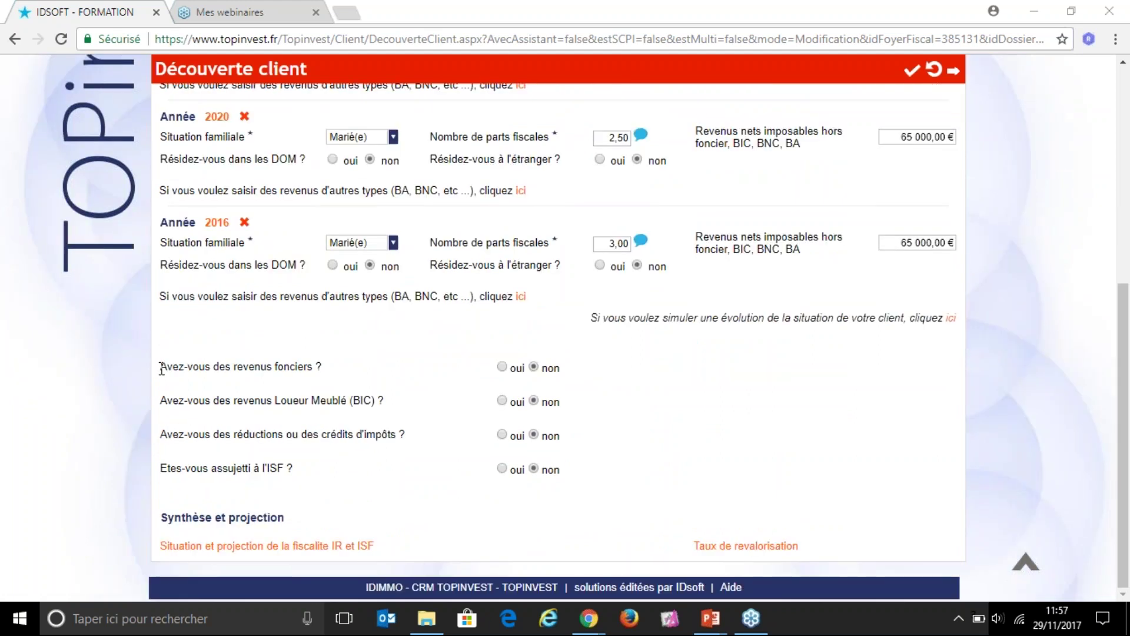
{"action": "left_click_drag", "start_coordinate": [160, 367], "coordinate": [343, 372]}
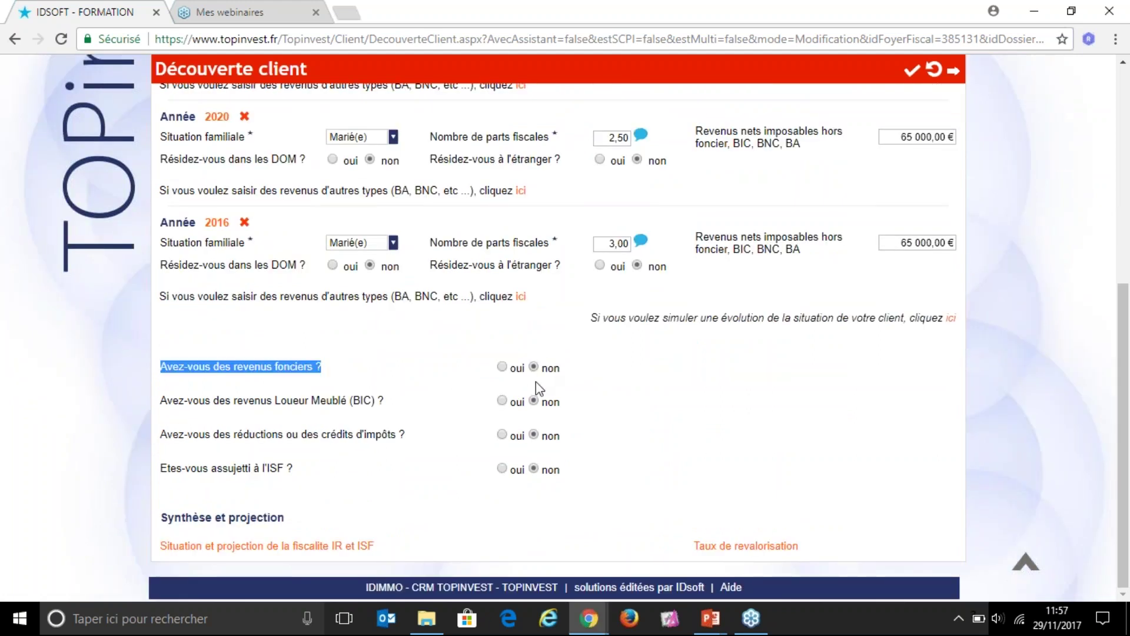
{"action": "left_click", "coordinate": [502, 367]}
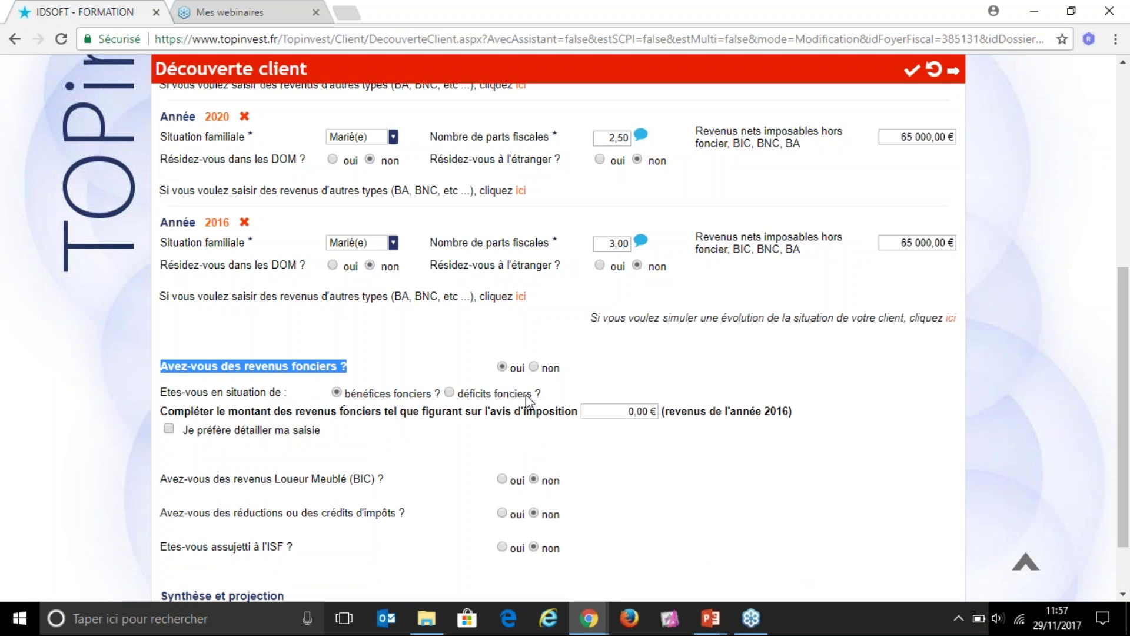
Step: Switch the rental income situation to déficits fonciers to reveal the detailed 2016 rental table
{"action": "left_click", "coordinate": [616, 412]}
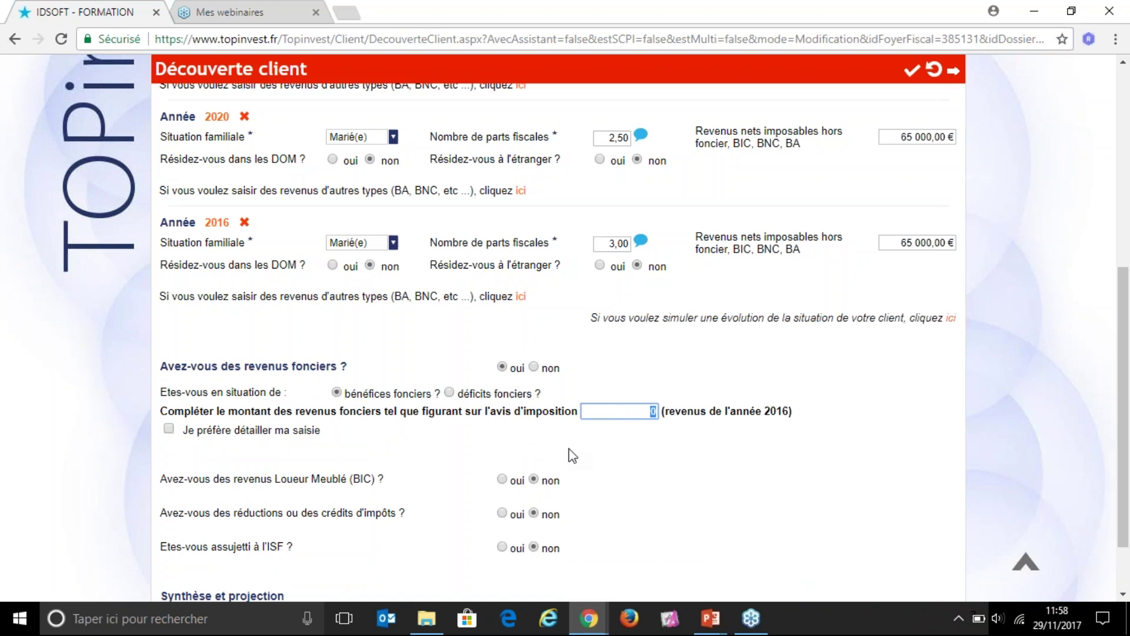
{"action": "left_click", "coordinate": [450, 392]}
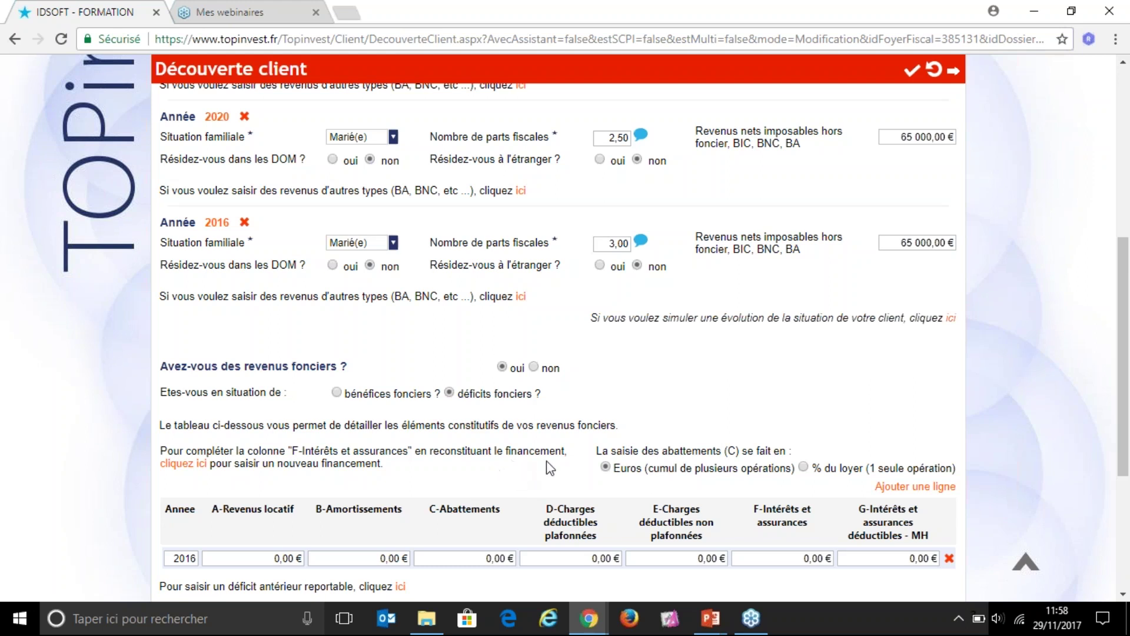
{"action": "scroll", "coordinate": [384, 424], "scroll_direction": "down", "scroll_amount": 1}
Step: Enter 7 500,00 € in A-Revenus locatif and 3 000,00 € in B-Amortissements for 2016, leaving C-Abattements at zero
{"action": "left_click", "coordinate": [252, 475]}
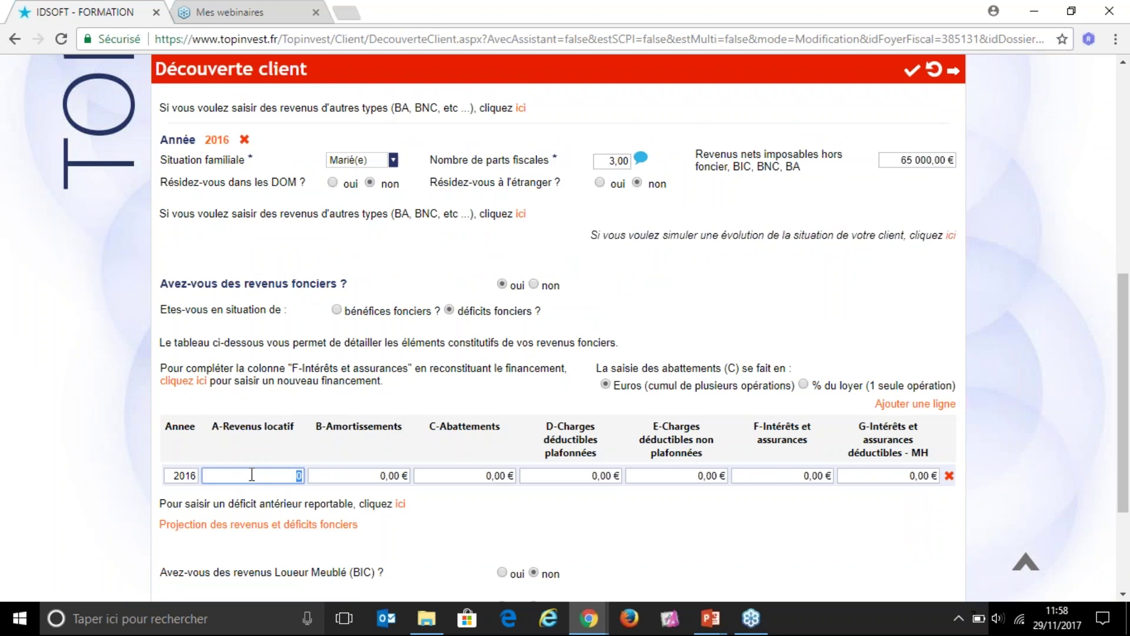
{"action": "type", "text": "7500"}
{"action": "key", "text": "Tab"}
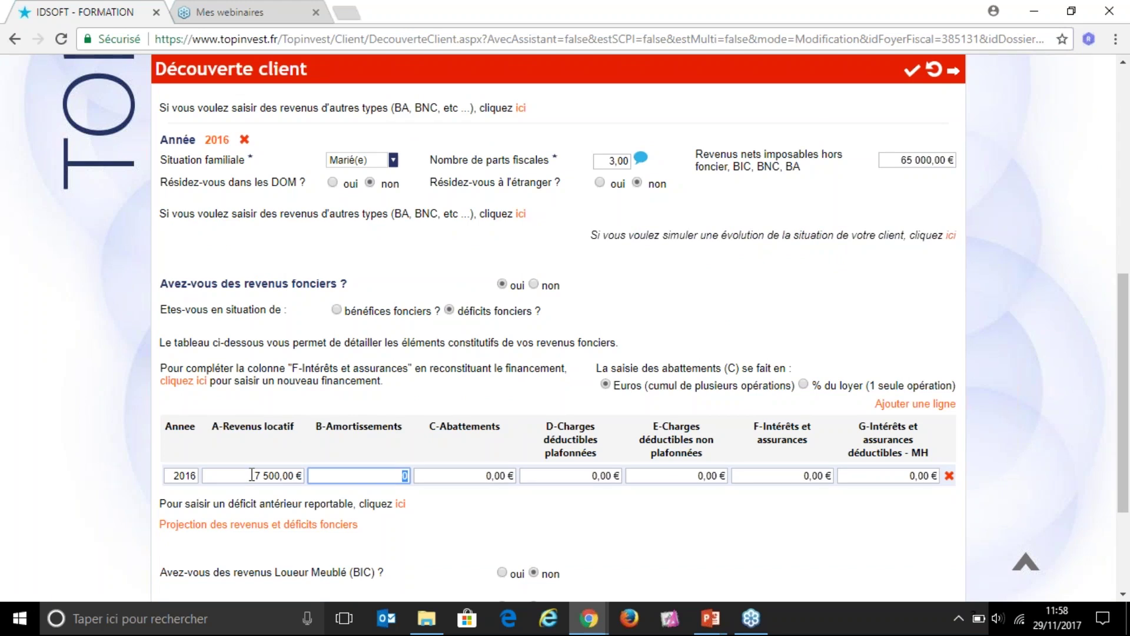
{"action": "type", "text": "3000"}
{"action": "key", "text": "Tab"}
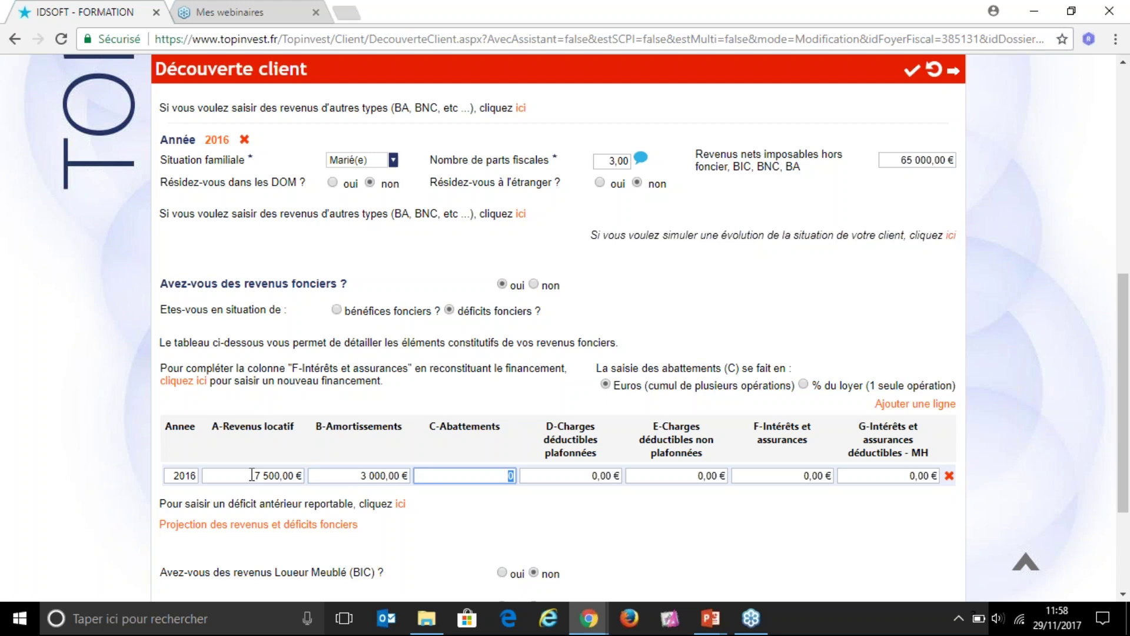
{"action": "key", "text": "Tab"}
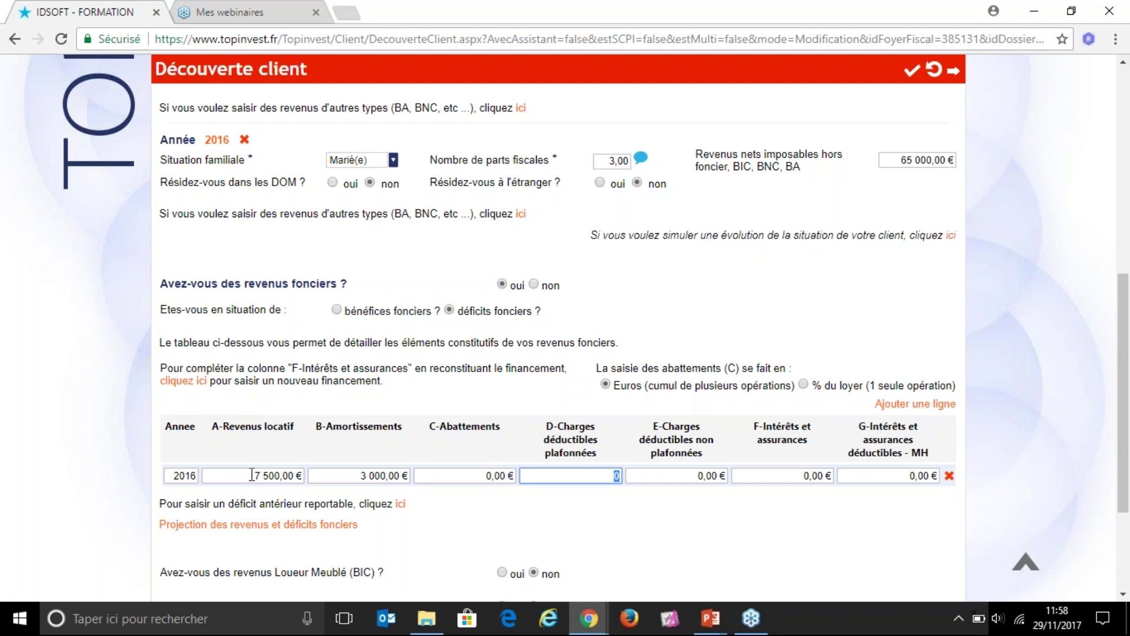
Step: Enter 2 500,00 € in D-Charges déductibles plafonnées, leaving non-capped charges and interest columns at 0,00 €
{"action": "type", "text": "2500"}
{"action": "key", "text": "Tab"}
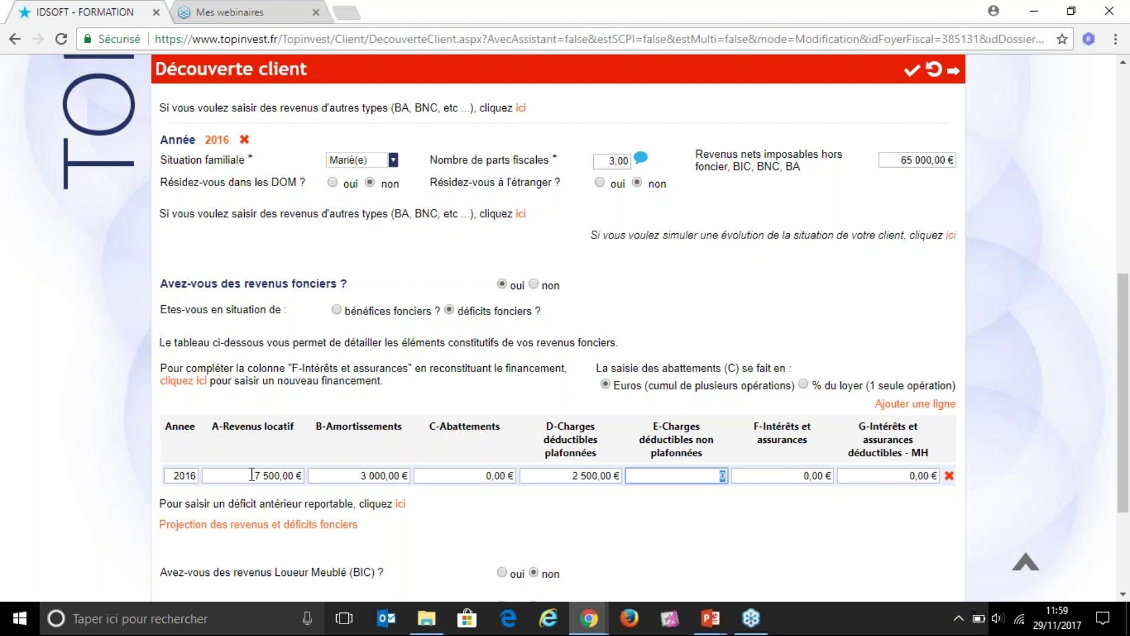
{"action": "key", "text": "Tab"}
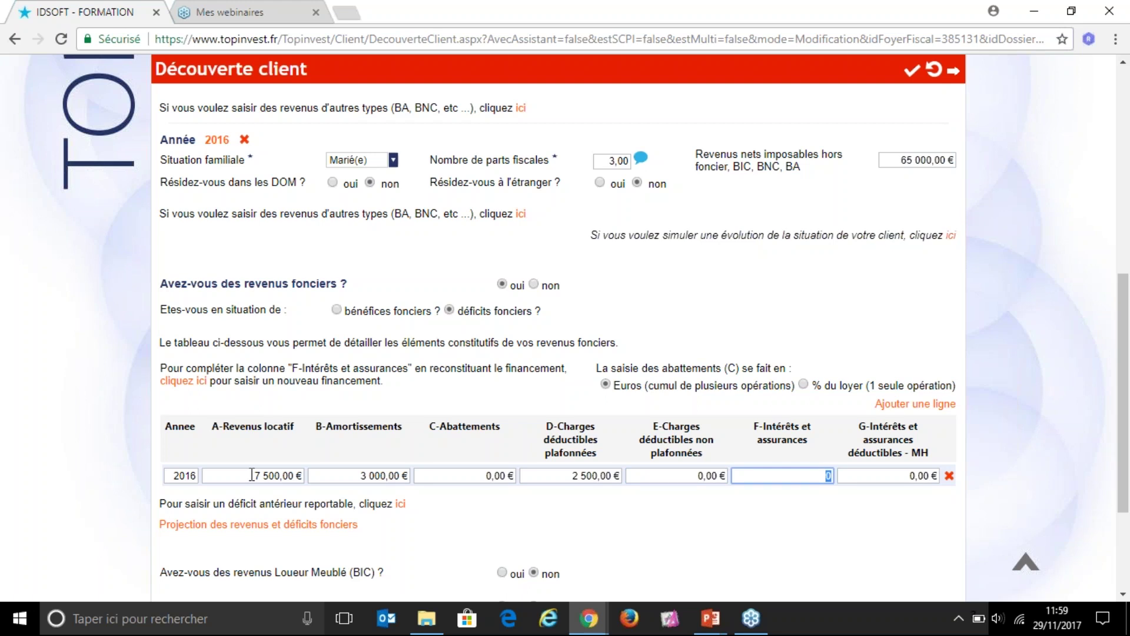
{"action": "key", "text": "Tab"}
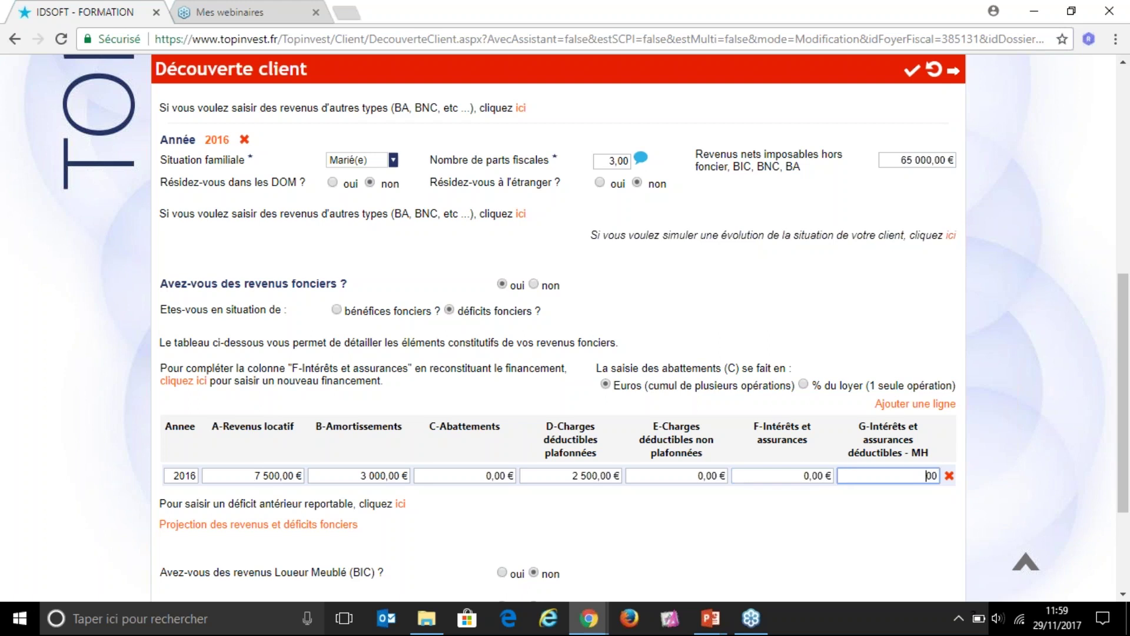
{"action": "left_click", "coordinate": [820, 476]}
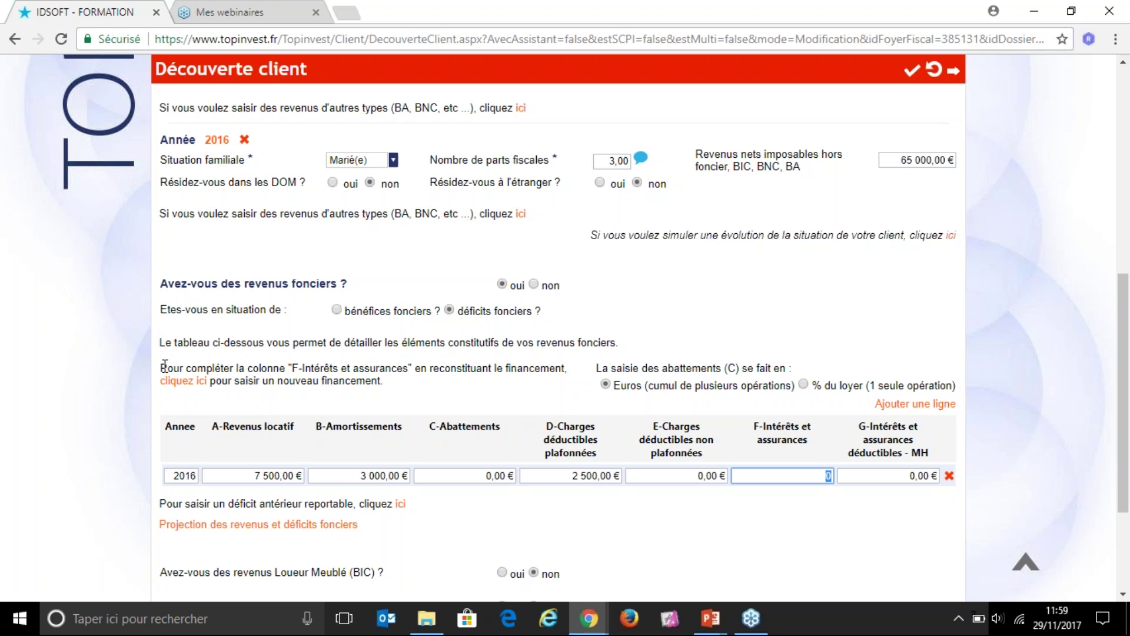
{"action": "left_click_drag", "start_coordinate": [162, 366], "coordinate": [388, 370]}
{"action": "left_click_drag", "start_coordinate": [490, 372], "coordinate": [565, 372]}
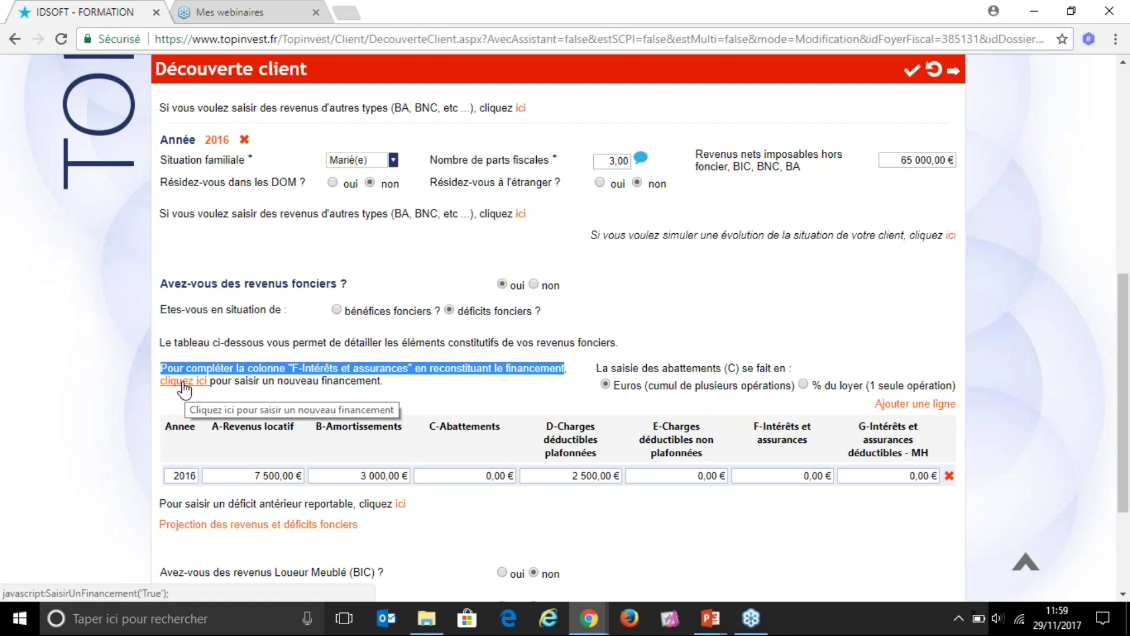
Step: Add a new Prêt amortissable financing for column F
{"action": "left_click", "coordinate": [184, 382]}
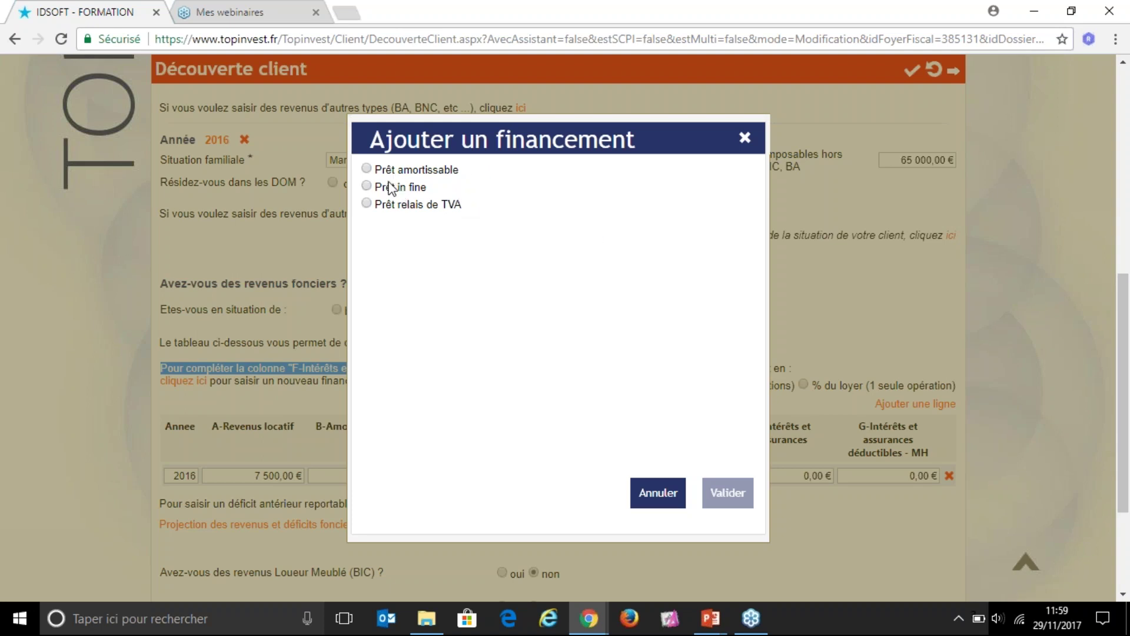
{"action": "left_click", "coordinate": [370, 169]}
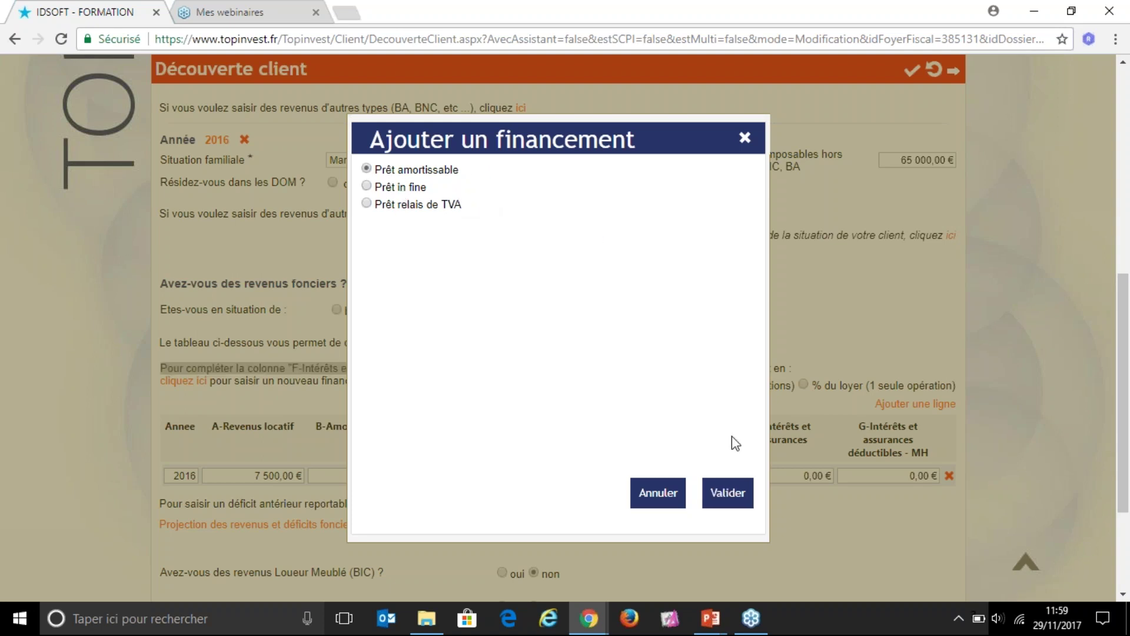
{"action": "left_click", "coordinate": [740, 497]}
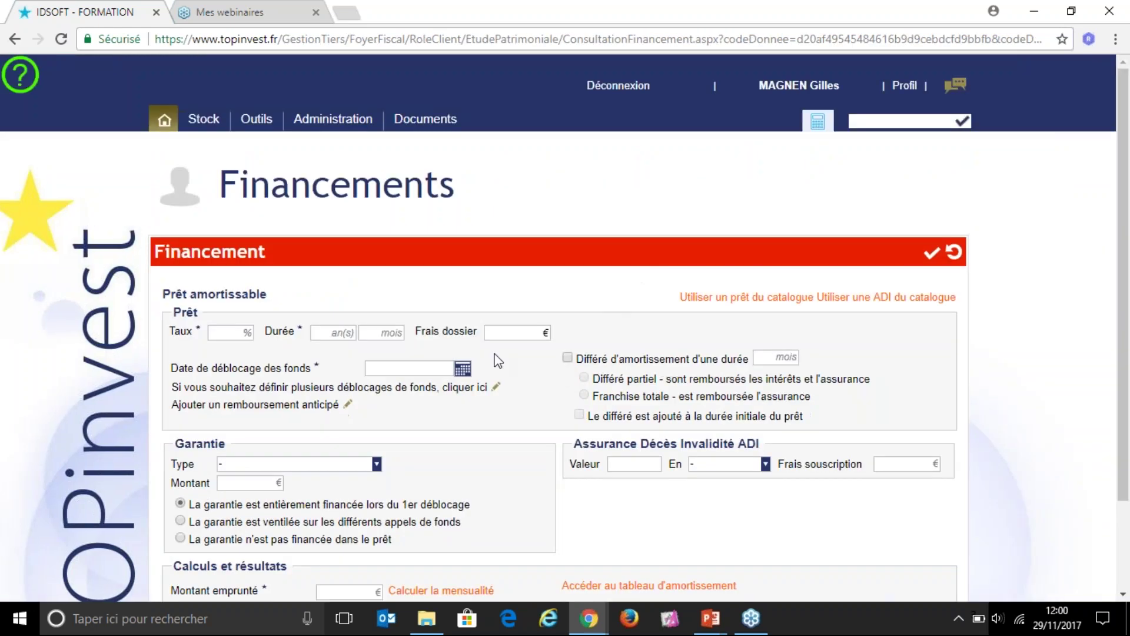
{"action": "scroll", "coordinate": [442, 348], "scroll_direction": "down", "scroll_amount": 2}
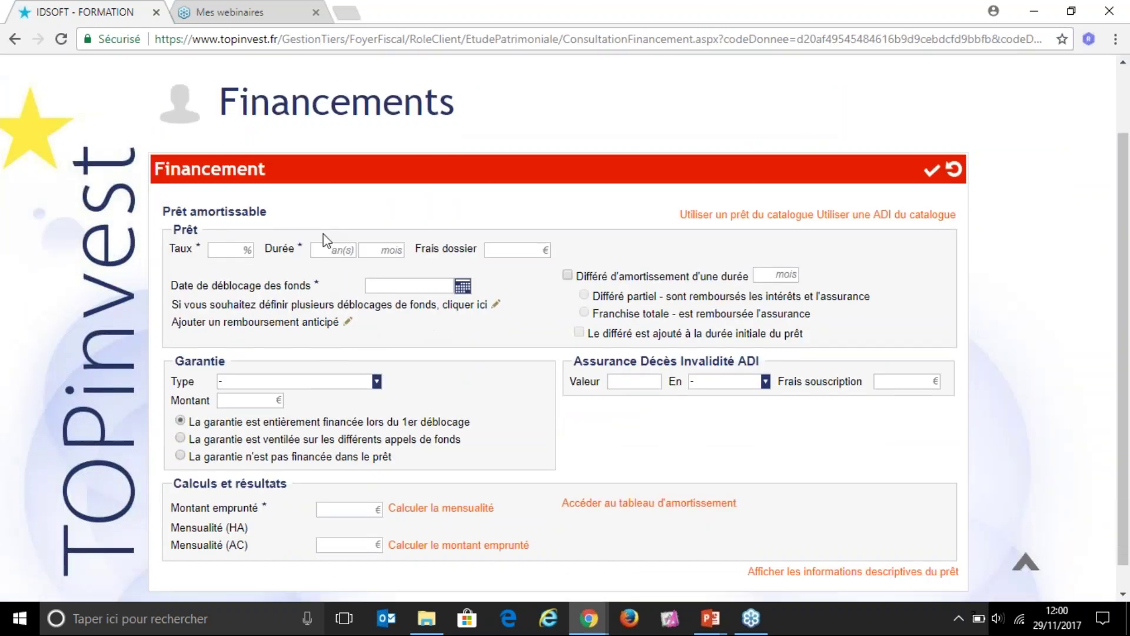
Step: Set the loan rate to 4 %, duration to 15 years and start date to 06/06/2008
{"action": "left_click", "coordinate": [252, 249]}
{"action": "type", "text": "4"}
{"action": "key", "text": "Tab"}
{"action": "type", "text": "15"}
{"action": "key", "text": "Tab"}
{"action": "key", "text": "Tab"}
{"action": "key", "text": "Tab"}
{"action": "type", "text": "0"}
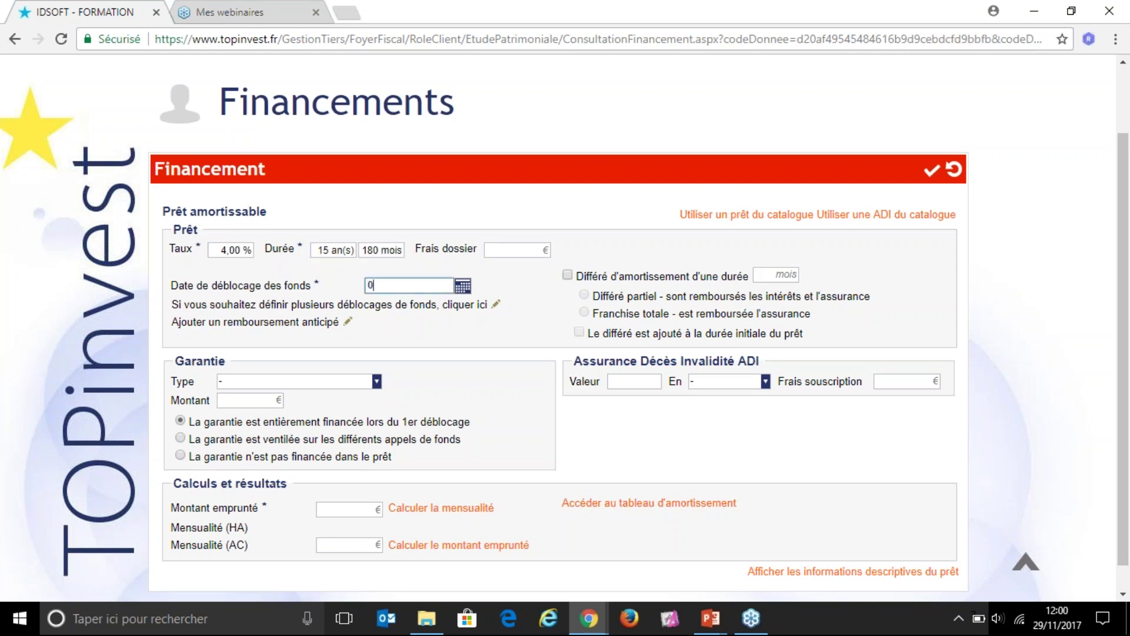
{"action": "type", "text": "6/06/2008"}
Step: Choose Hypothèque as the guarantee and a 3,50 €/10000 death-disability insurance rate
{"action": "left_click", "coordinate": [314, 384]}
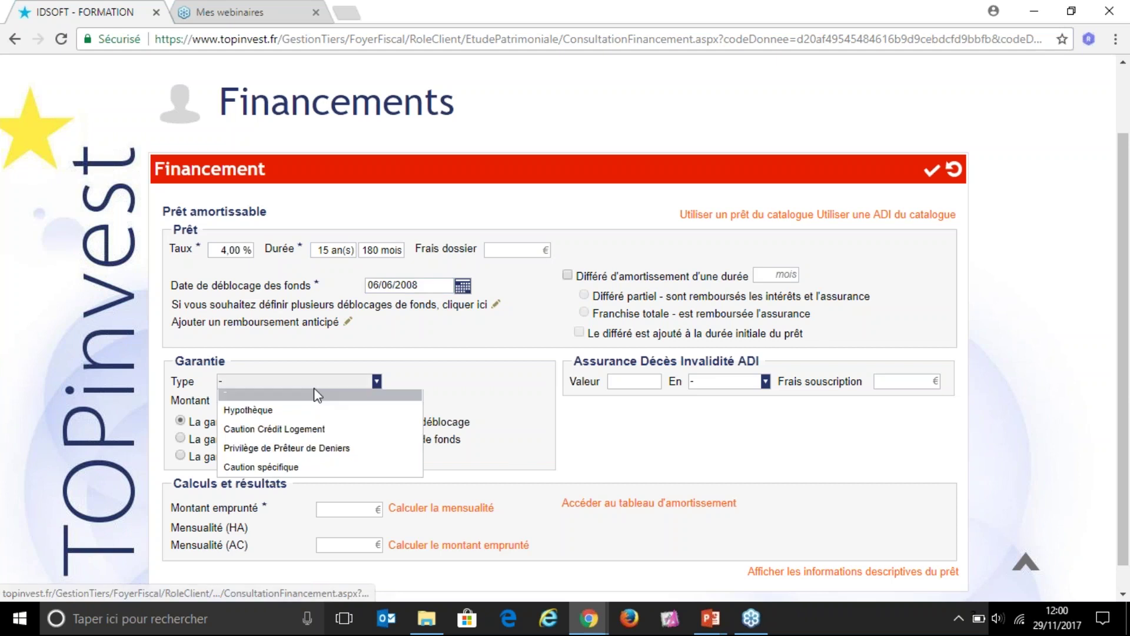
{"action": "left_click", "coordinate": [277, 411]}
{"action": "left_click", "coordinate": [634, 380]}
{"action": "type", "text": "3,5"}
{"action": "key", "text": "Tab"}
{"action": "left_click", "coordinate": [766, 382]}
{"action": "left_click", "coordinate": [743, 422]}
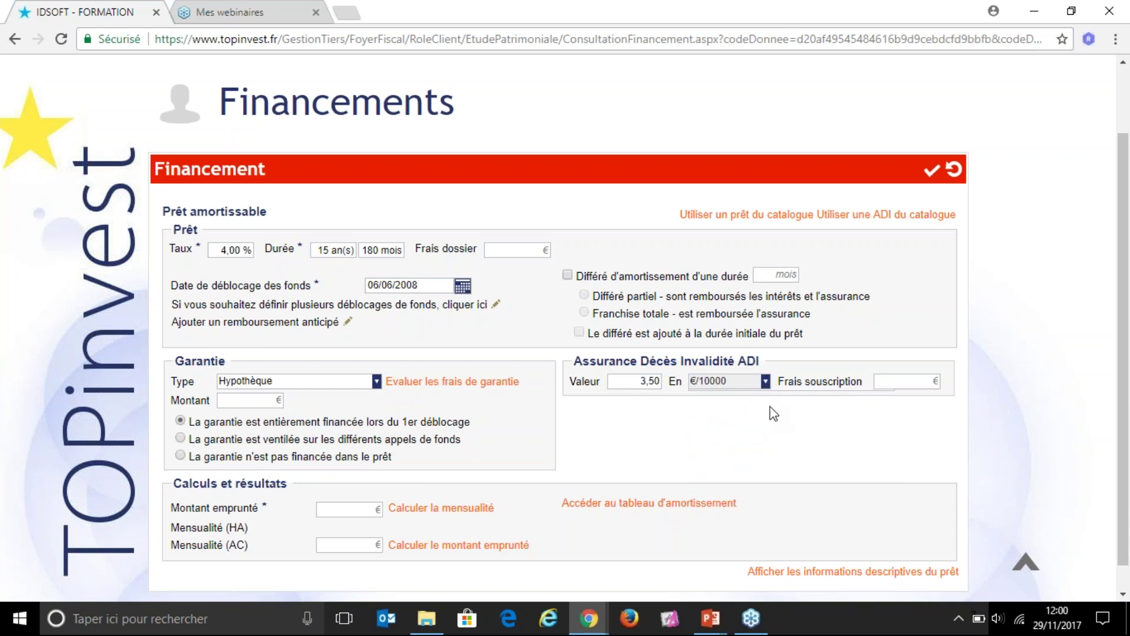
Step: Enter a 165 000 € borrowed amount, calculate the 1 278,24 € monthly payment, and save the loan
{"action": "left_click", "coordinate": [357, 509]}
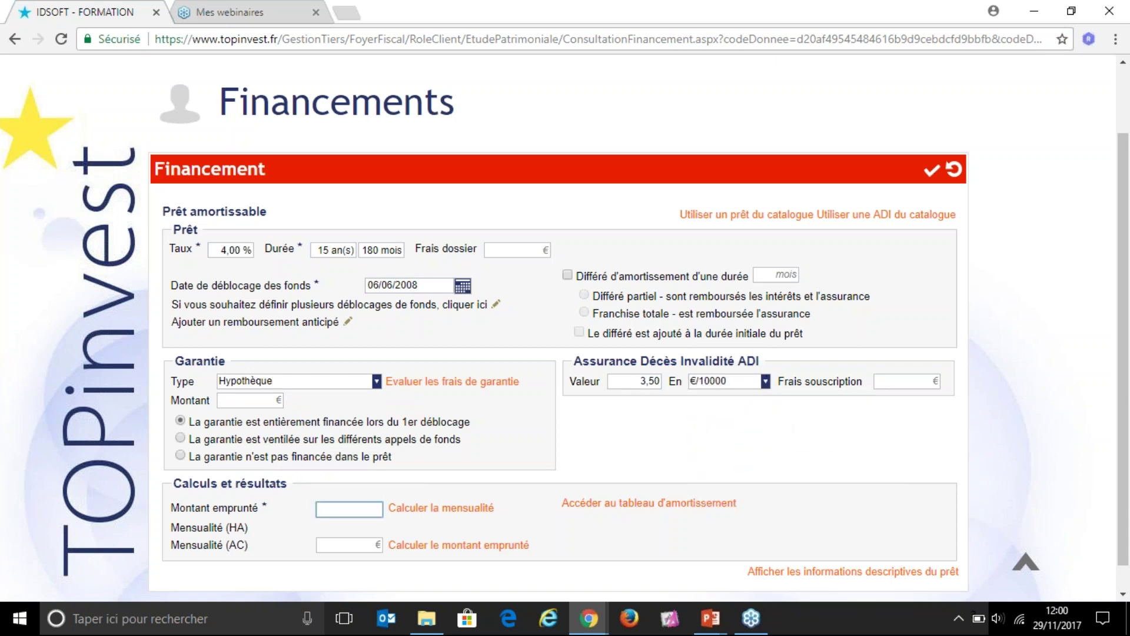
{"action": "type", "text": "1650000,00 €"}
{"action": "left_click", "coordinate": [434, 511]}
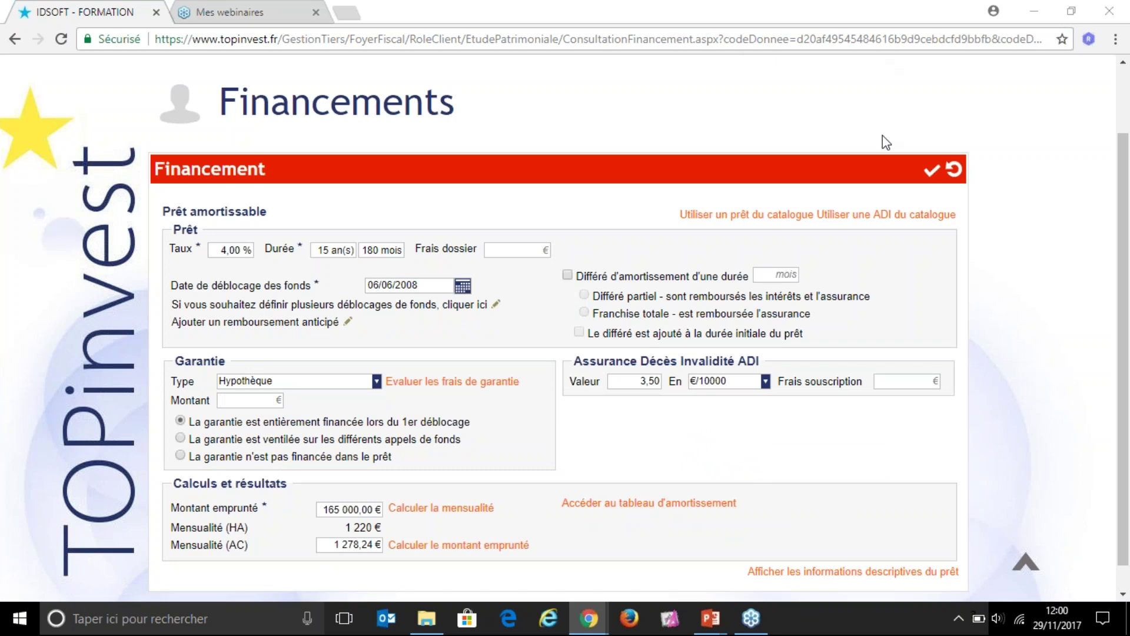
{"action": "left_click", "coordinate": [932, 171]}
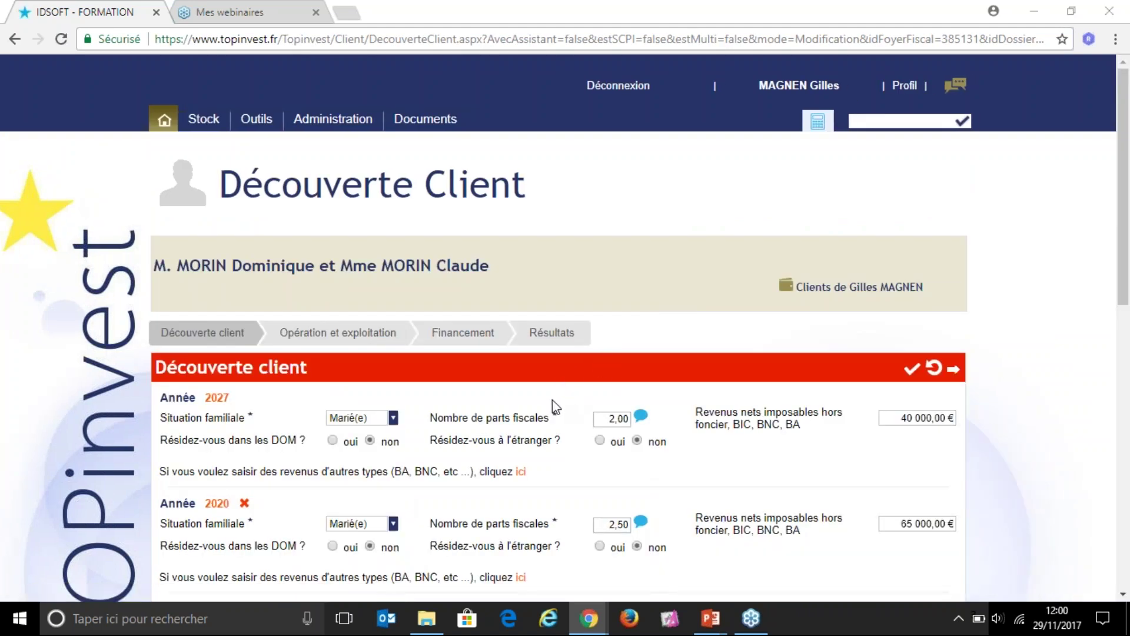
{"action": "scroll", "coordinate": [554, 411], "scroll_direction": "down", "scroll_amount": 7}
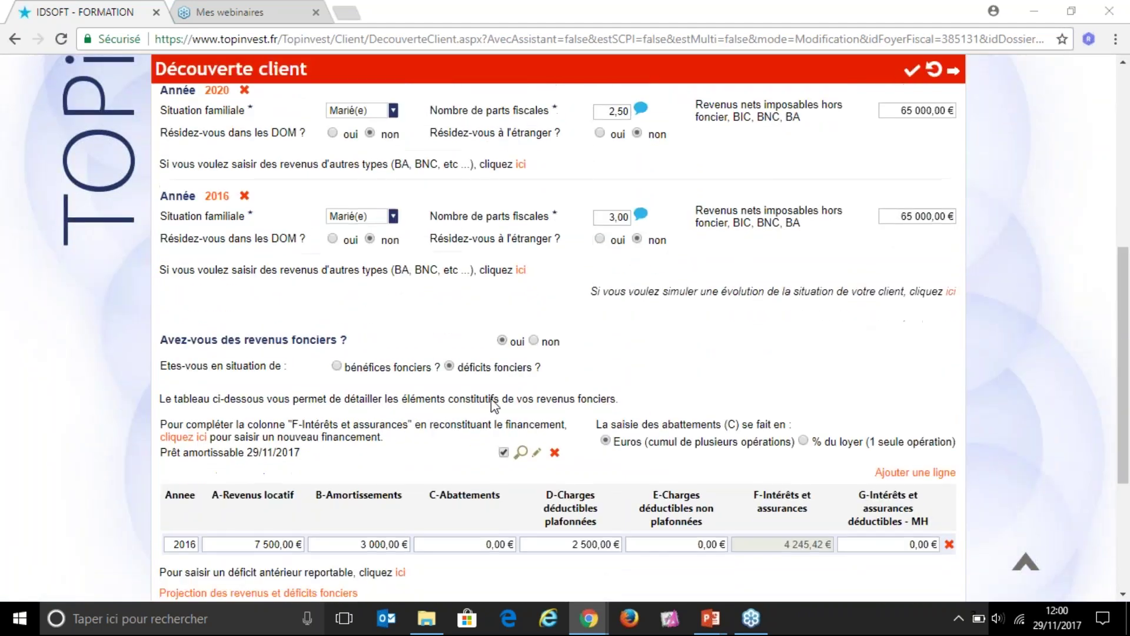
{"action": "scroll", "coordinate": [497, 394], "scroll_direction": "down", "scroll_amount": 1}
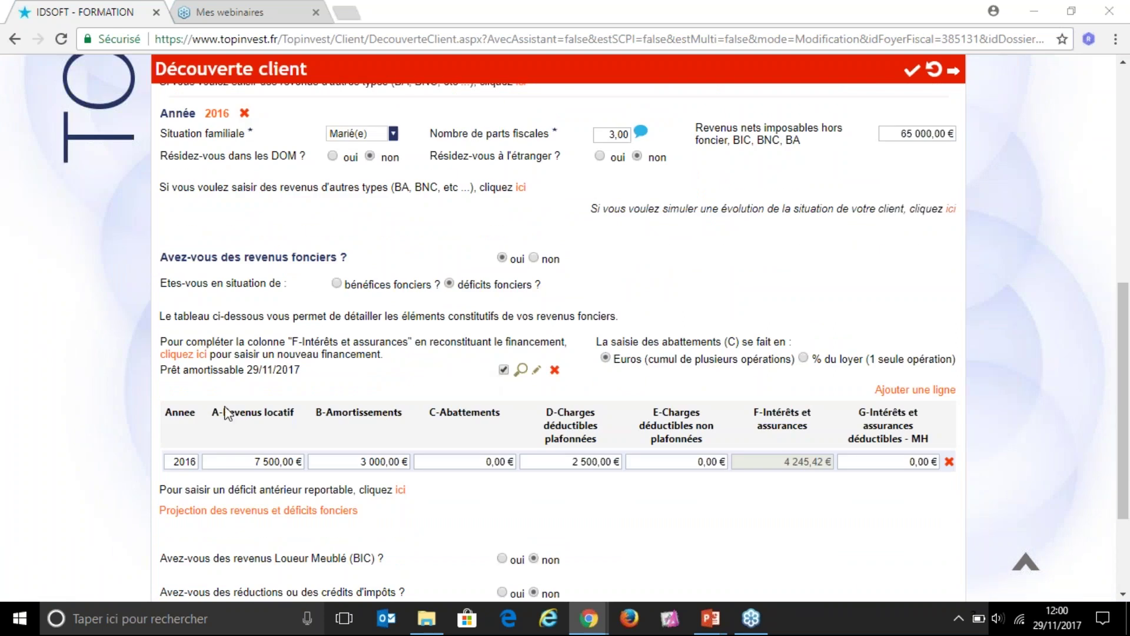
{"action": "left_click_drag", "start_coordinate": [159, 370], "coordinate": [247, 373]}
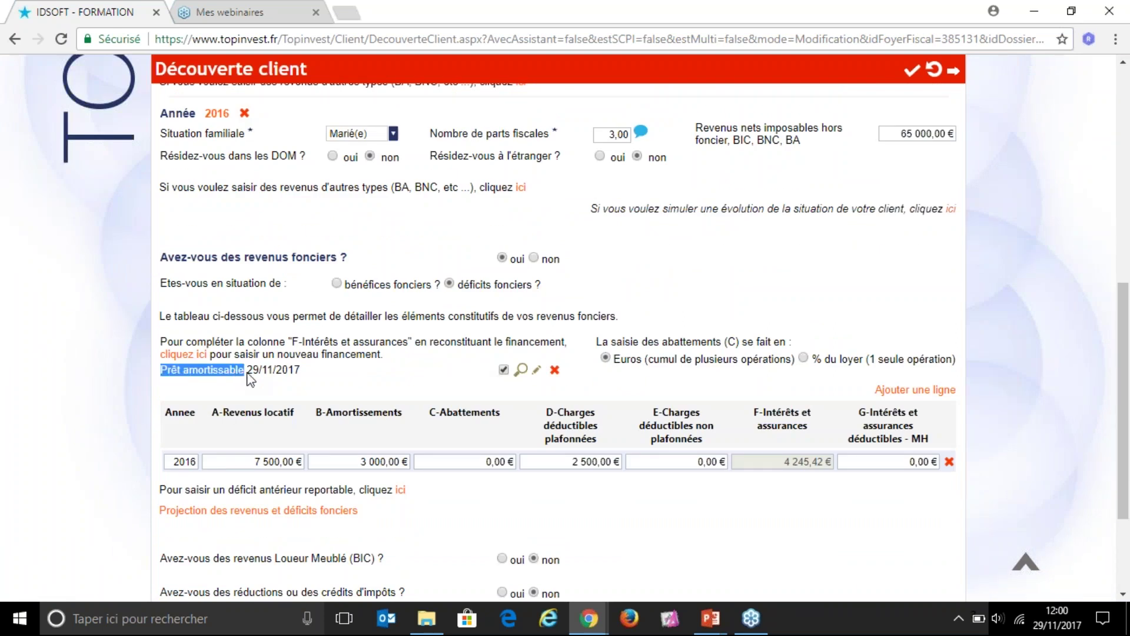
{"action": "left_click", "coordinate": [763, 423]}
{"action": "left_click_drag", "start_coordinate": [753, 411], "coordinate": [810, 465]}
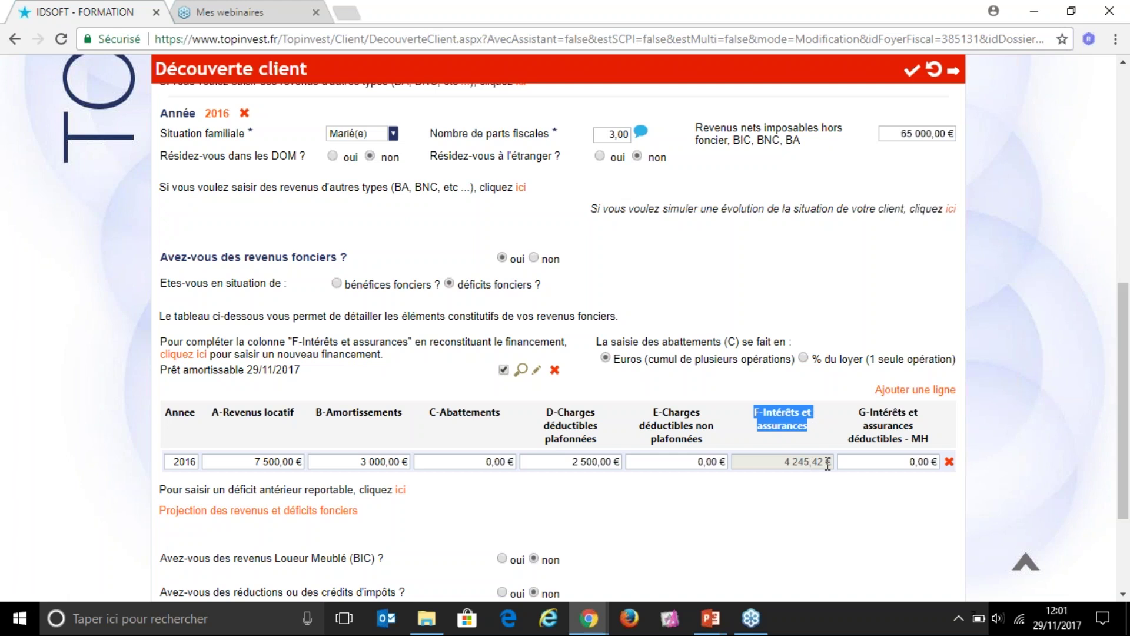
{"action": "left_click", "coordinate": [807, 462]}
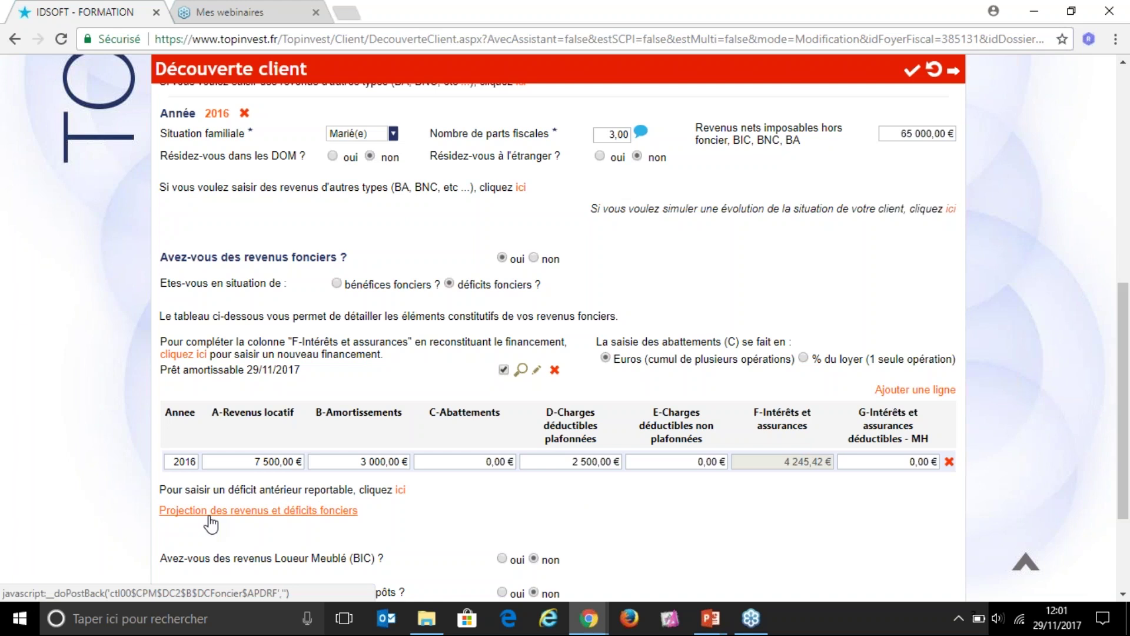
{"action": "left_click", "coordinate": [211, 522]}
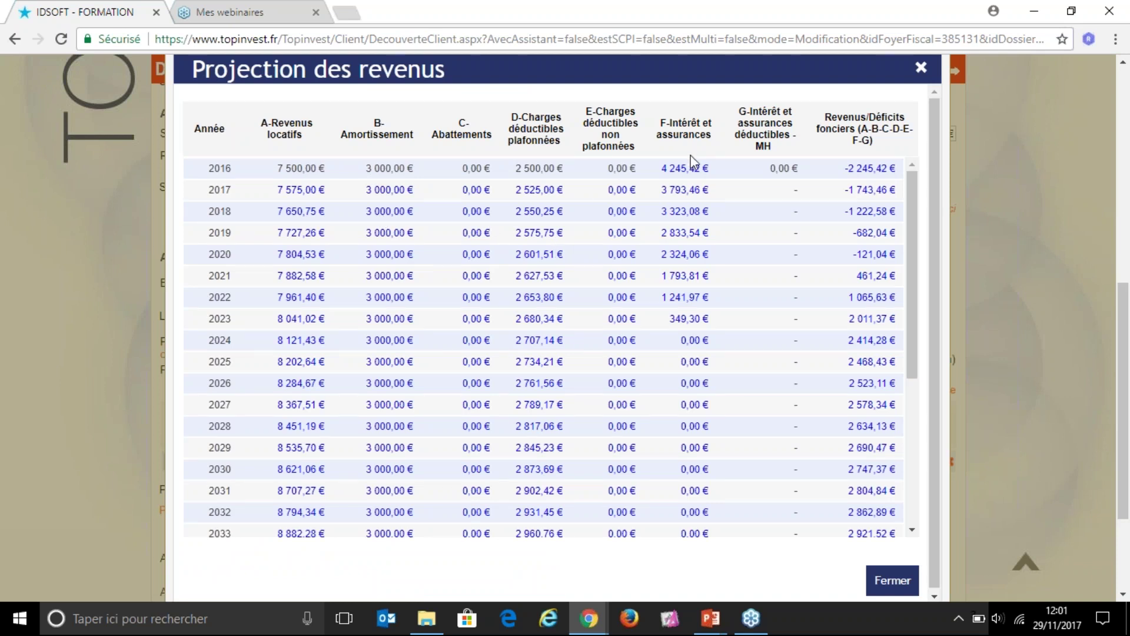
{"action": "left_click_drag", "start_coordinate": [660, 120], "coordinate": [717, 138]}
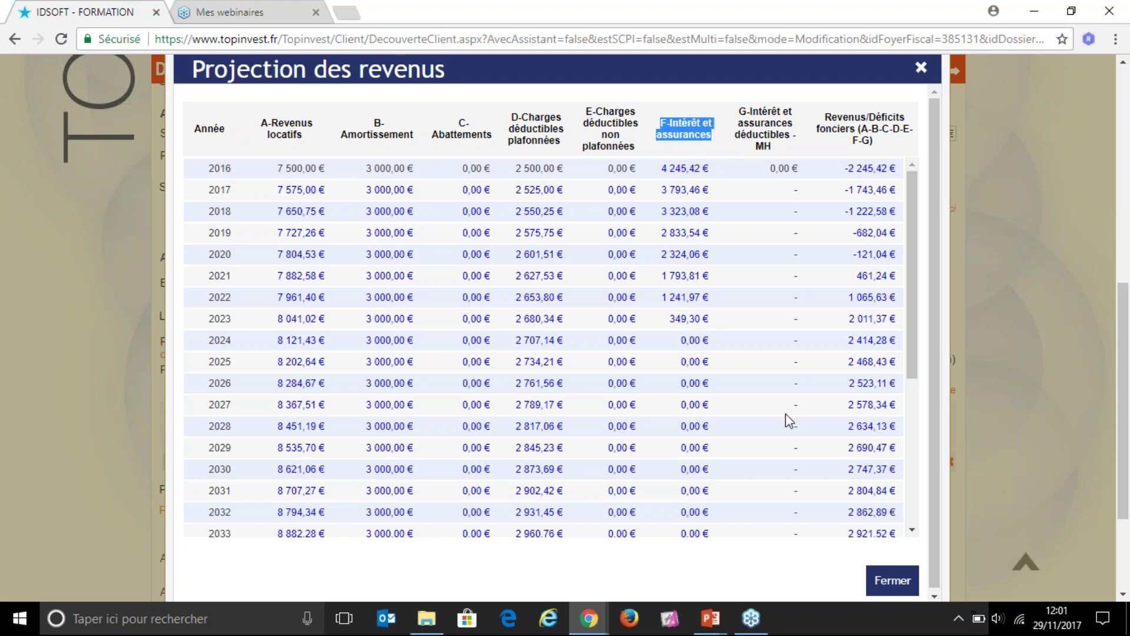
{"action": "left_click", "coordinate": [893, 581]}
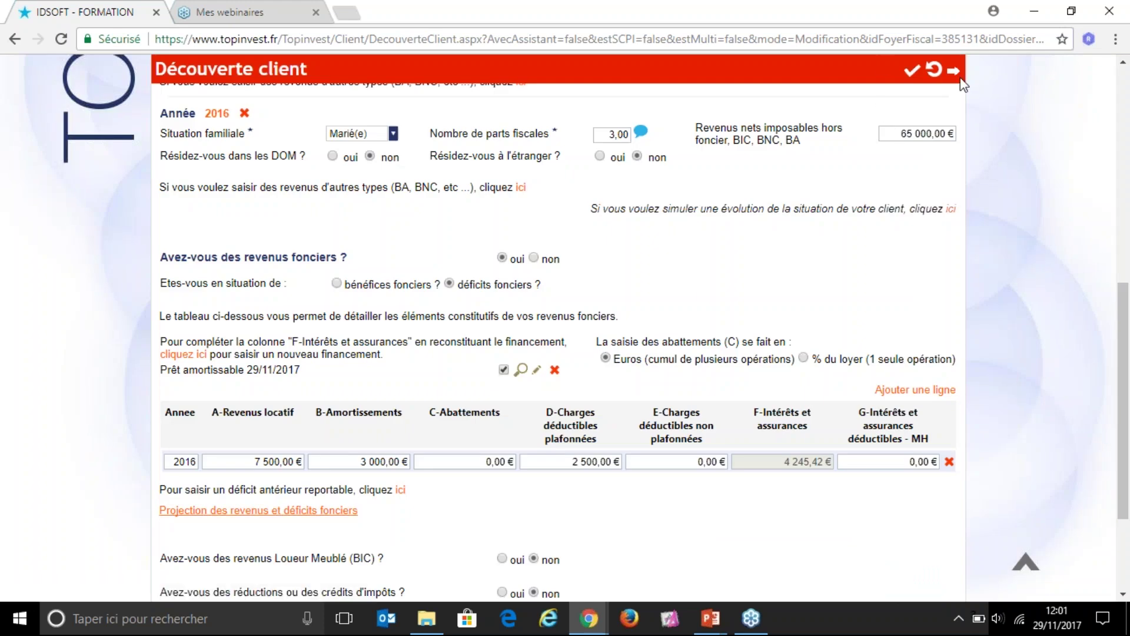
Step: Save the client discovery to view the Appartement Bruges simulation detail, then return to the IDSOFT slideshow
{"action": "left_click", "coordinate": [913, 72]}
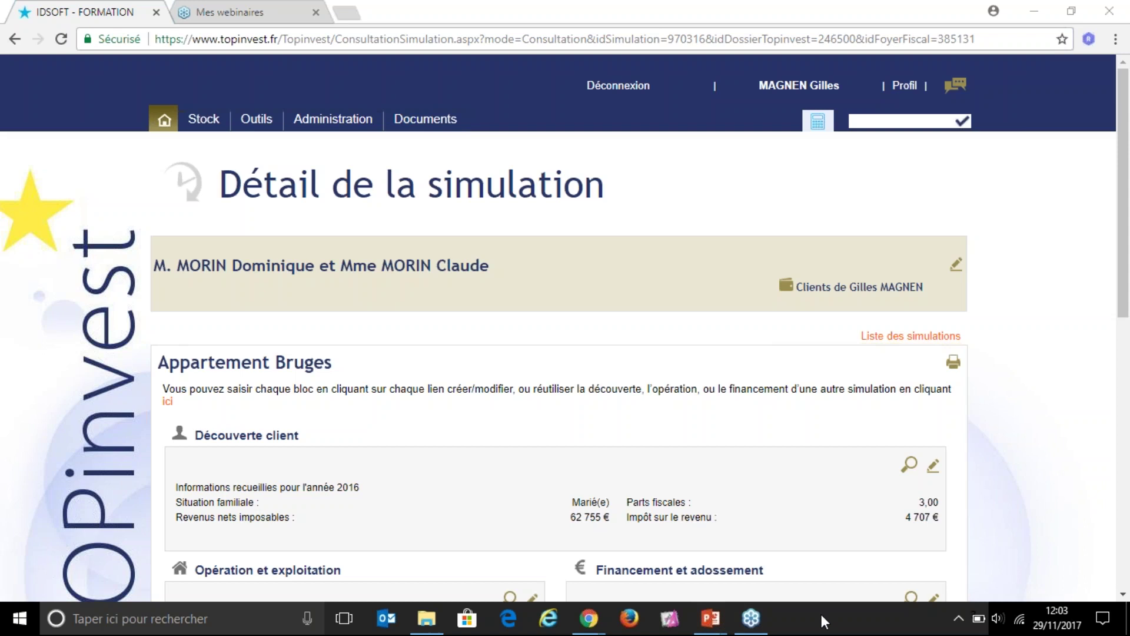
{"action": "mouse_move", "coordinate": [711, 618]}
{"action": "left_click", "coordinate": [799, 531]}
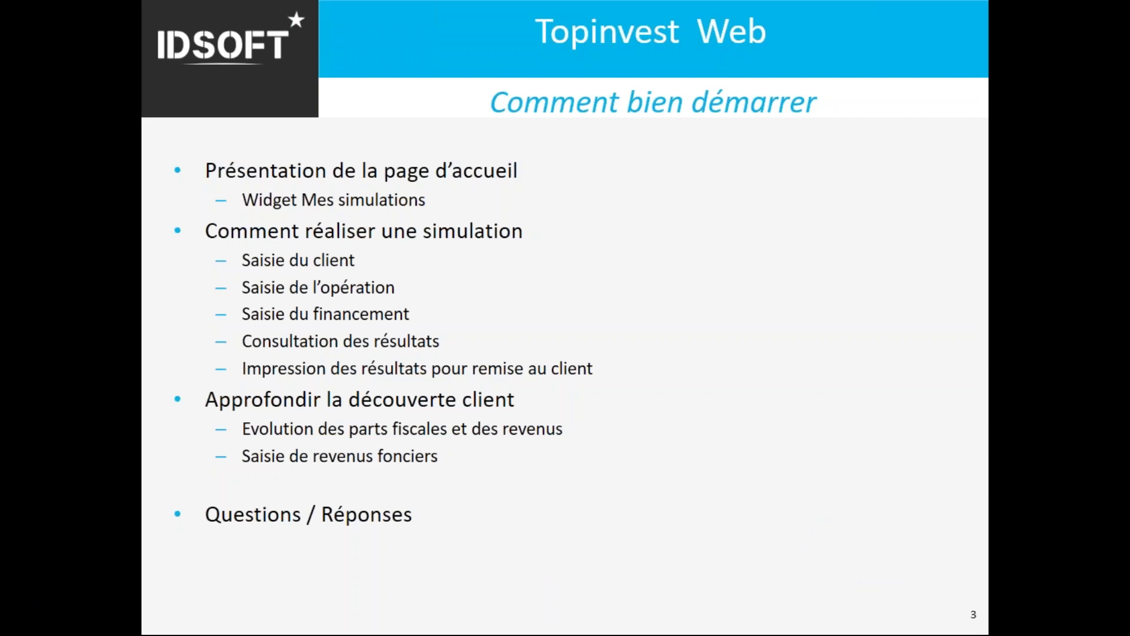
Step: Advance the slideshow to slide 4, Service Client IDsoft
{"action": "left_click", "coordinate": [621, 242]}
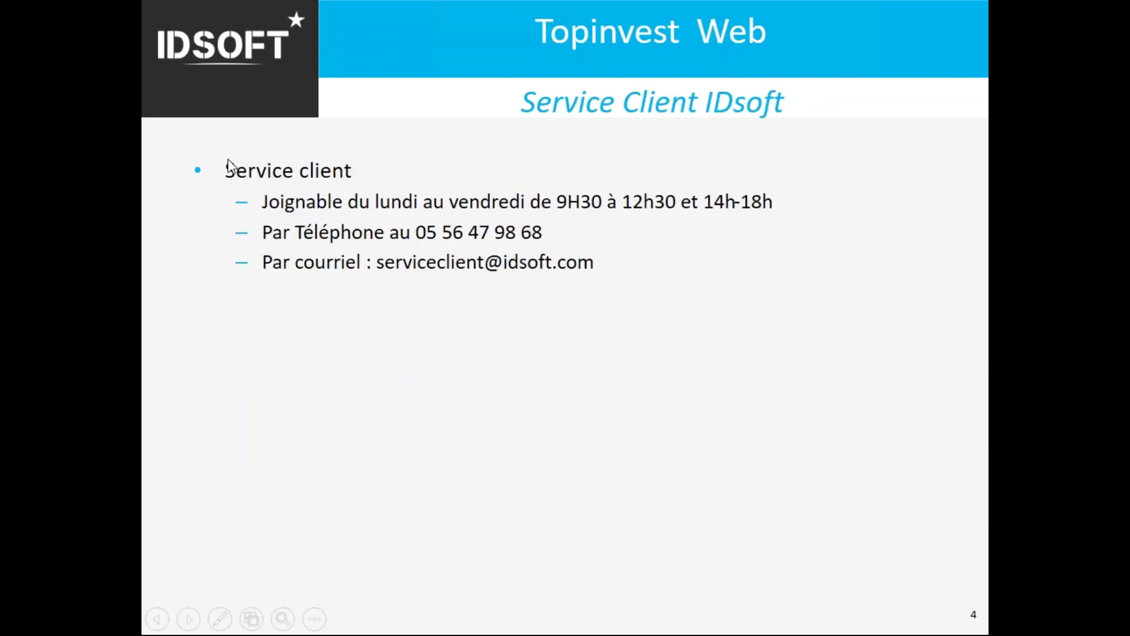
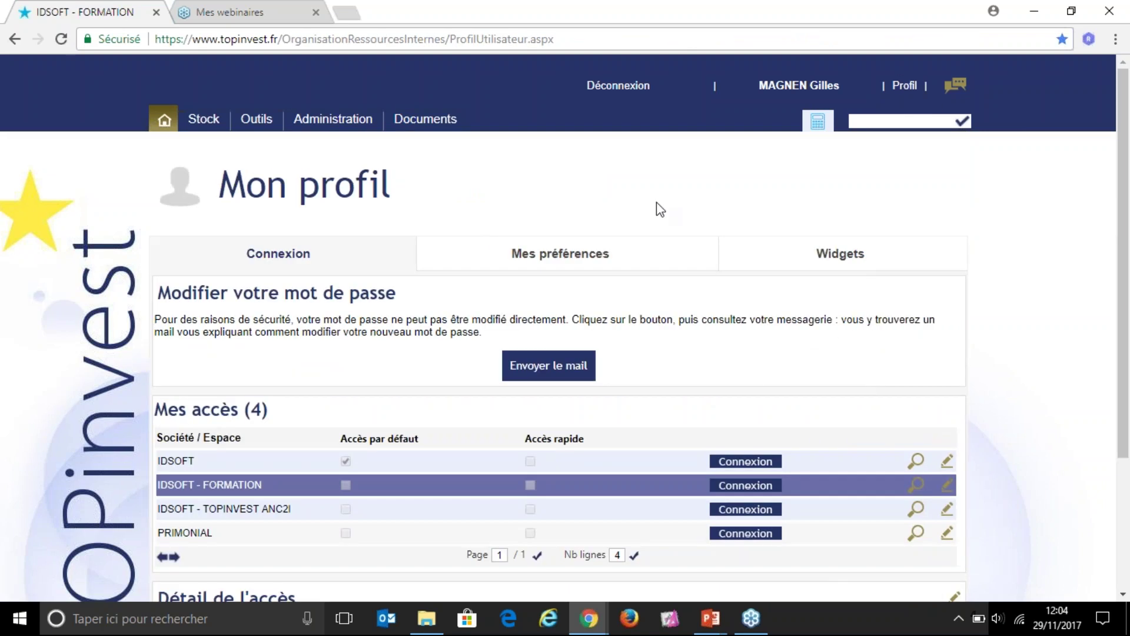
Step: Show the Mes préférences parameters on the profile page, then cancel editing without changes
{"action": "scroll", "coordinate": [539, 318], "scroll_direction": "down", "scroll_amount": 1}
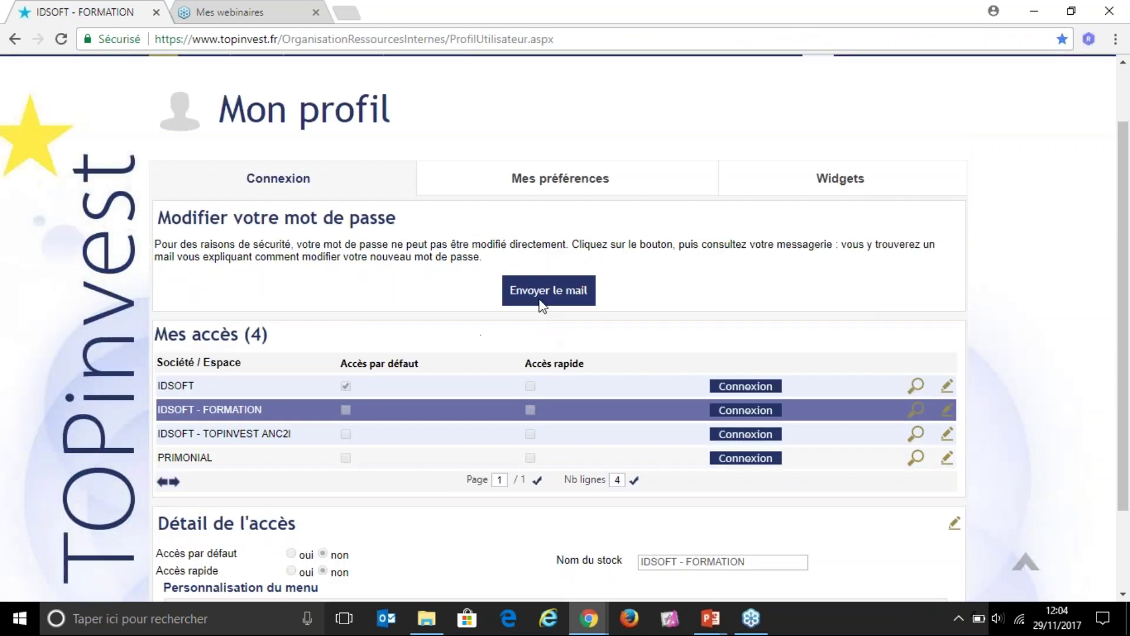
{"action": "left_click", "coordinate": [575, 176]}
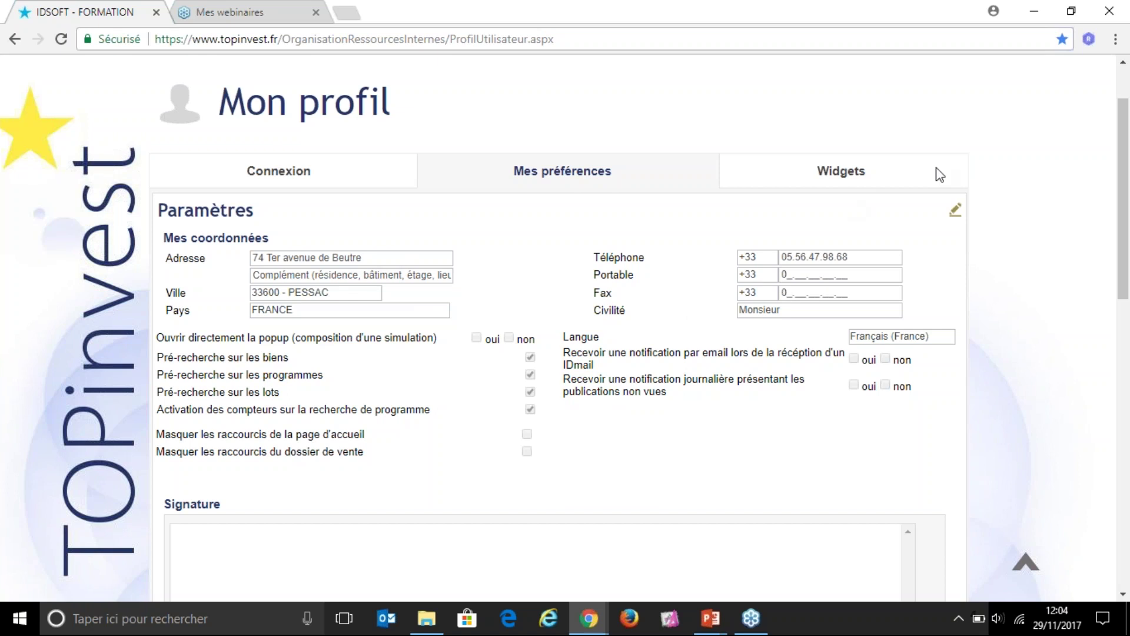
{"action": "left_click", "coordinate": [999, 152]}
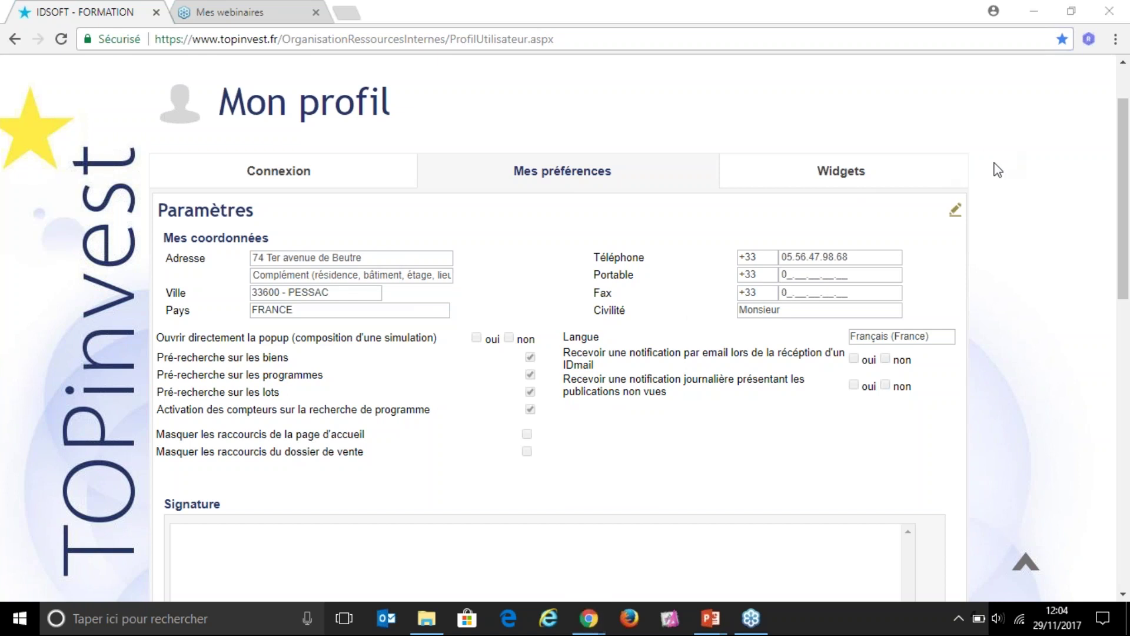
{"action": "left_click", "coordinate": [955, 212]}
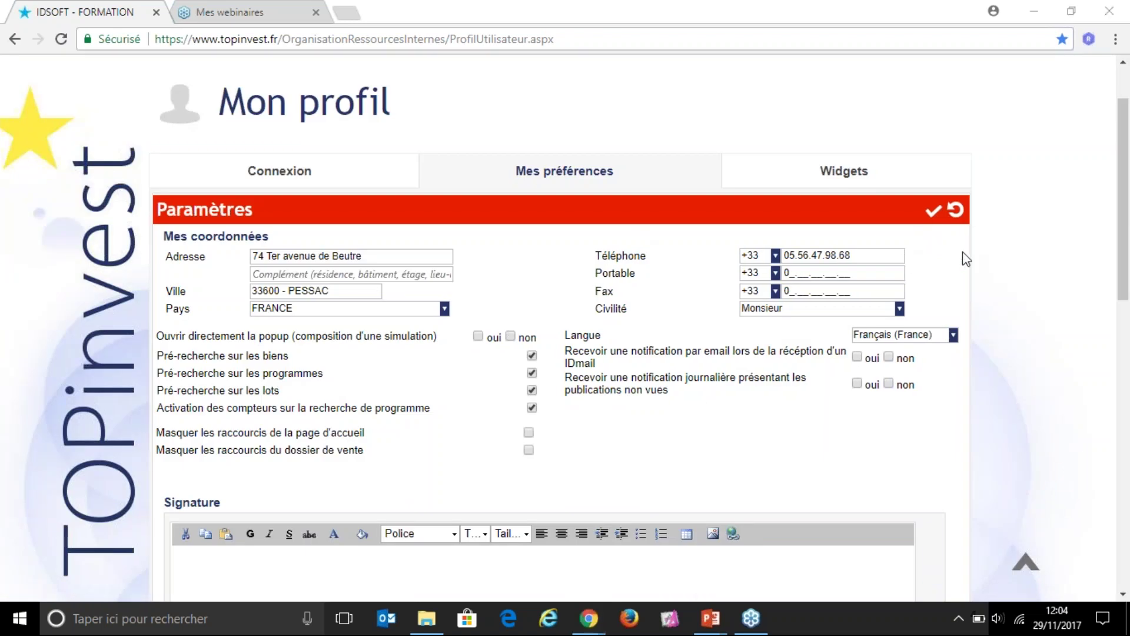
{"action": "left_click", "coordinate": [955, 210]}
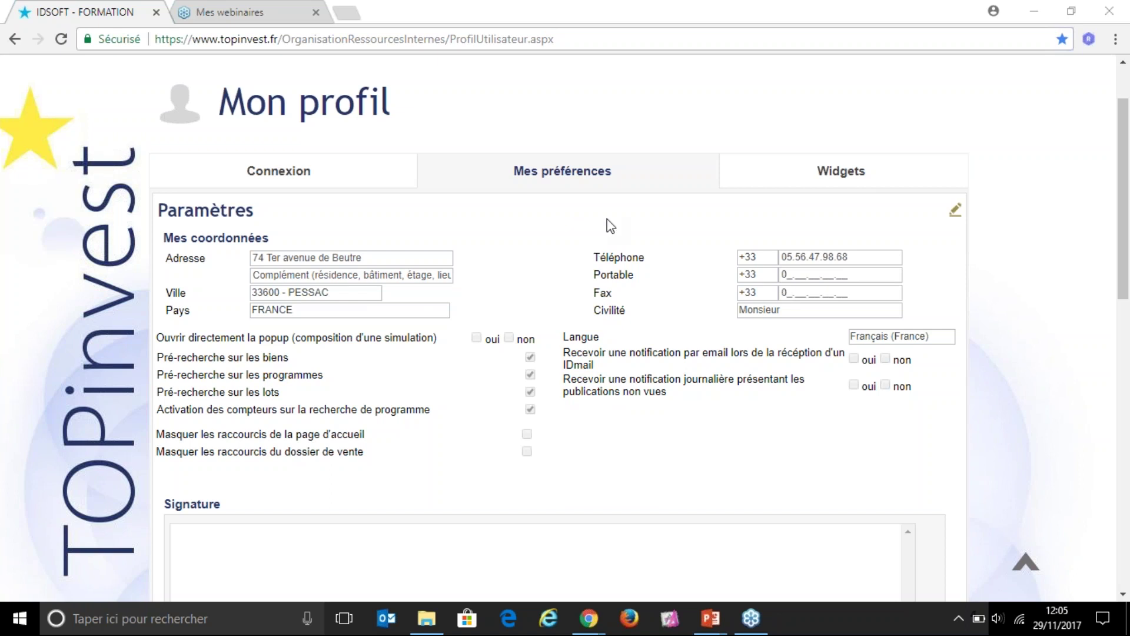
{"action": "mouse_move", "coordinate": [711, 620]}
{"action": "left_click", "coordinate": [747, 593]}
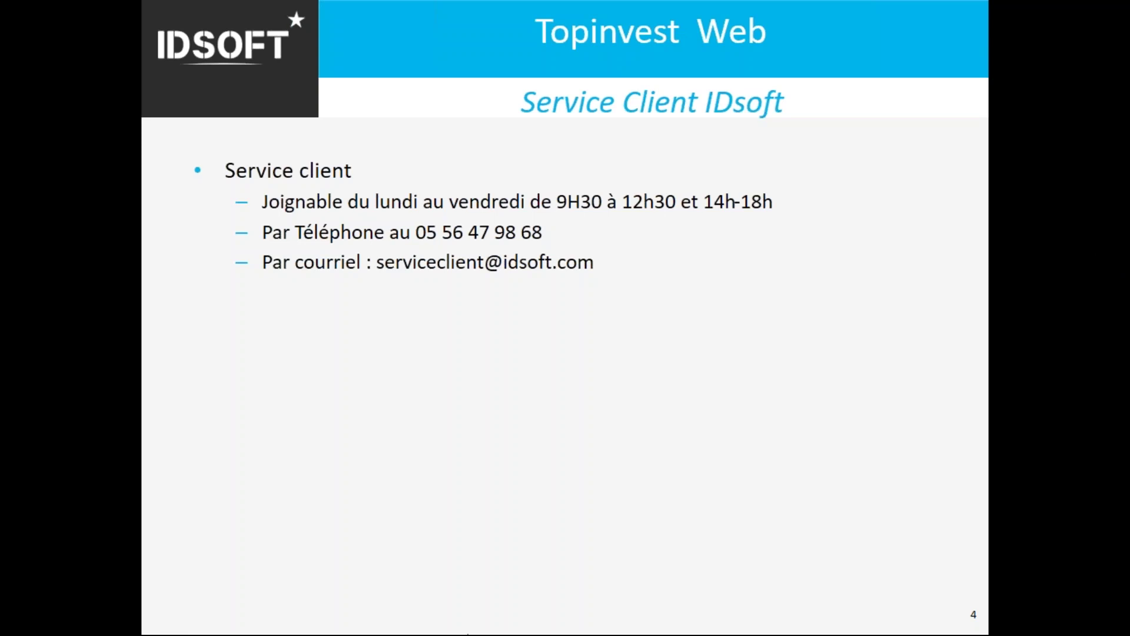
{"action": "key", "text": "alt+Tab"}
{"action": "key", "text": "alt+Tab"}
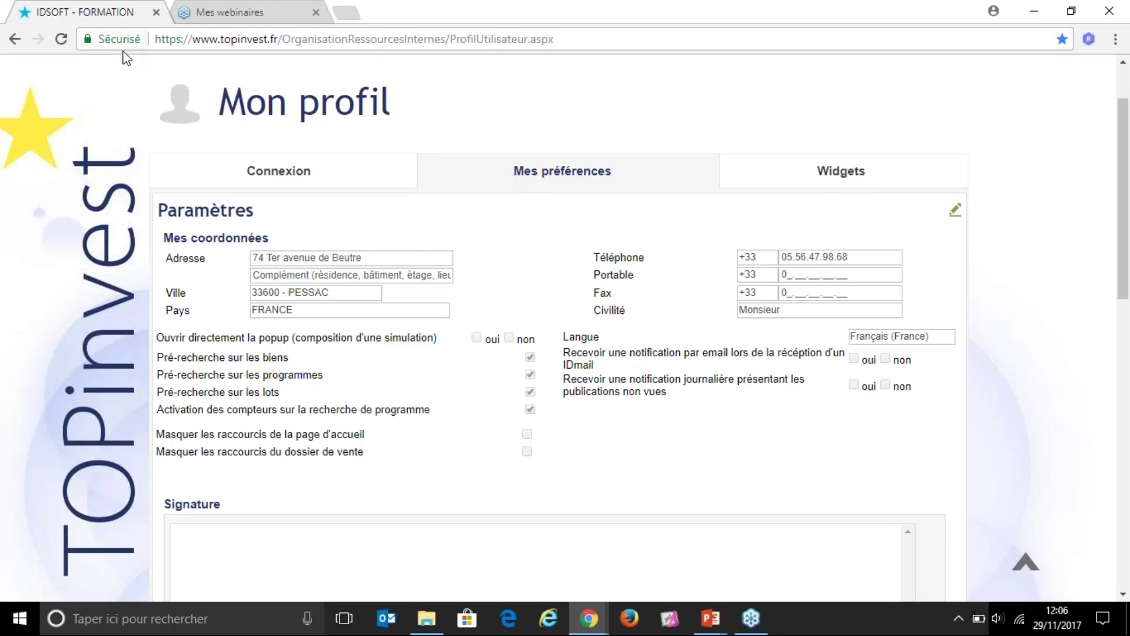
Step: From the home page, open the Appartement Bruges expert simulation to view its detail
{"action": "scroll", "coordinate": [202, 101], "scroll_direction": "up", "scroll_amount": 2}
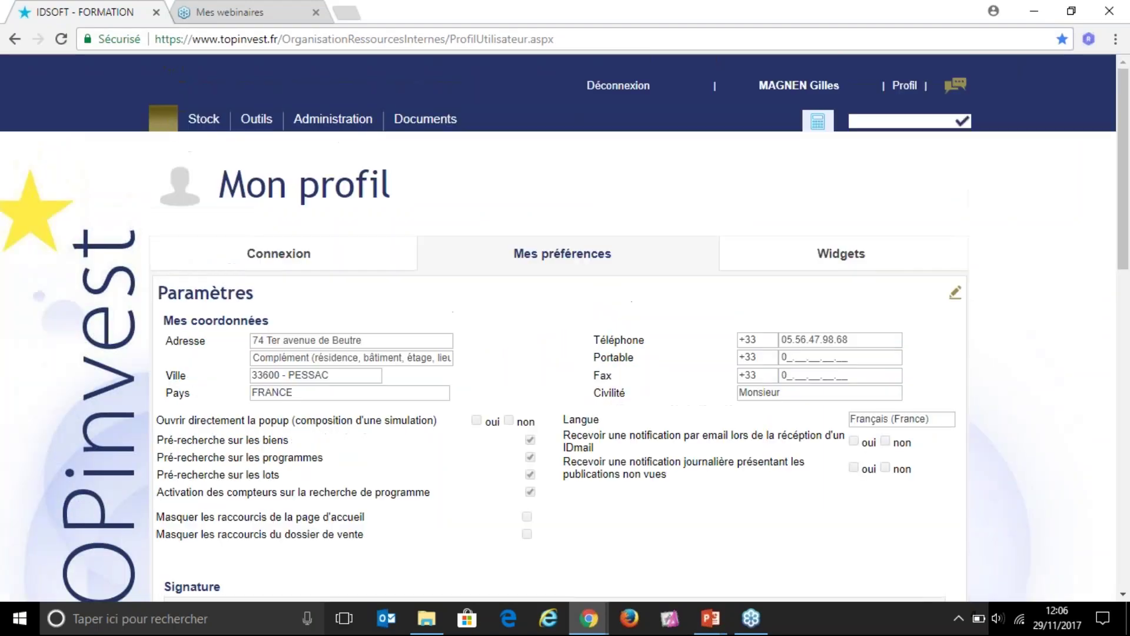
{"action": "left_click", "coordinate": [164, 121]}
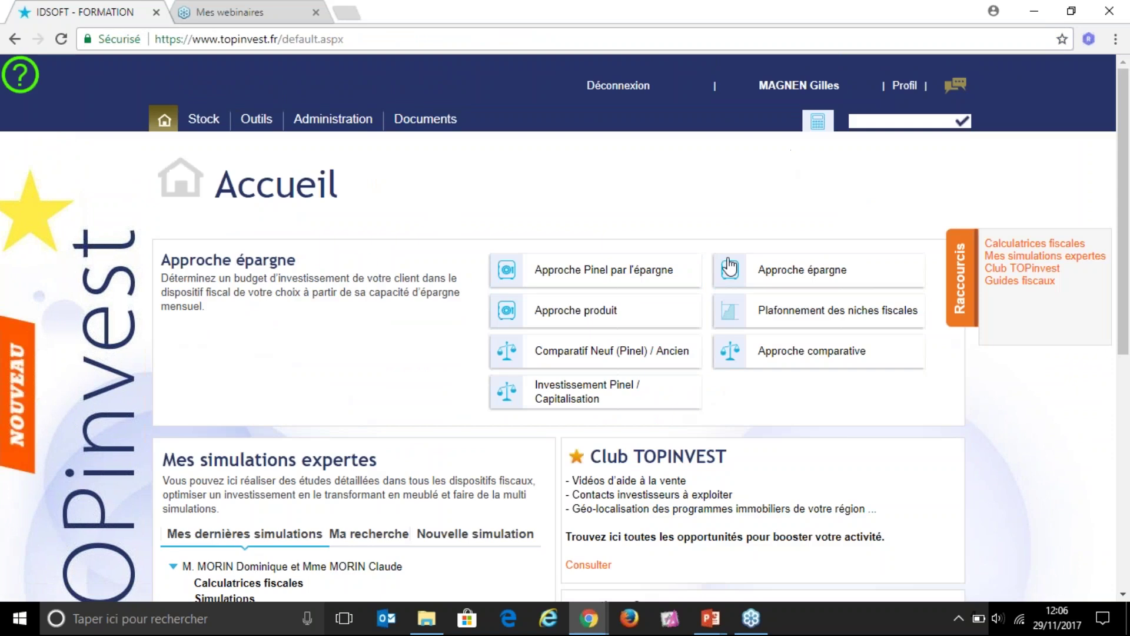
{"action": "scroll", "coordinate": [318, 469], "scroll_direction": "down", "scroll_amount": 2}
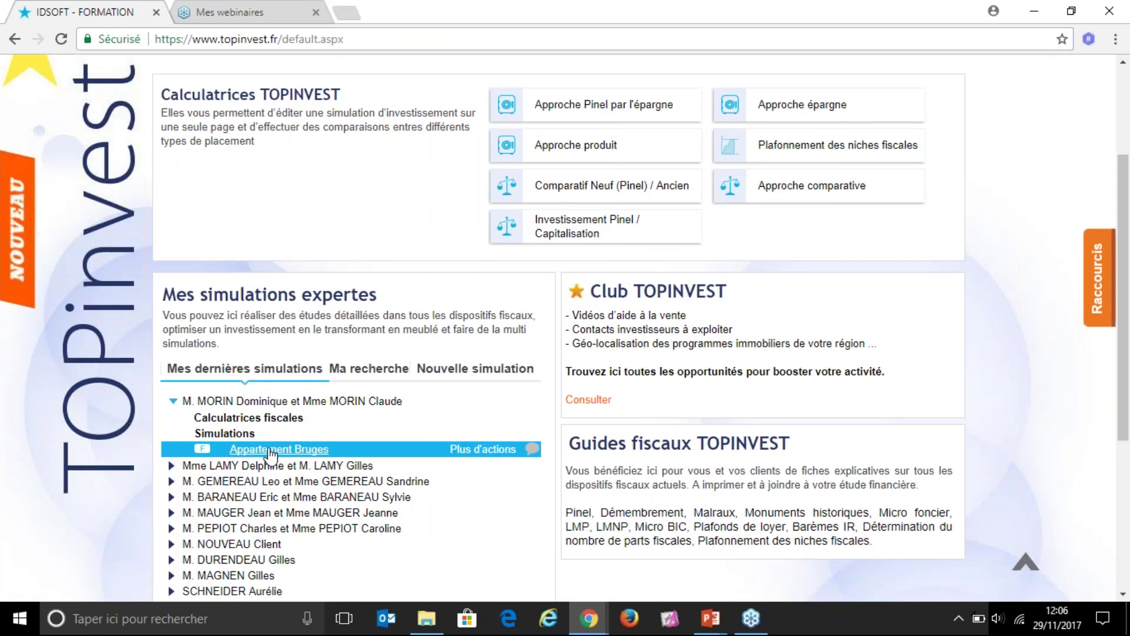
{"action": "left_click", "coordinate": [271, 450]}
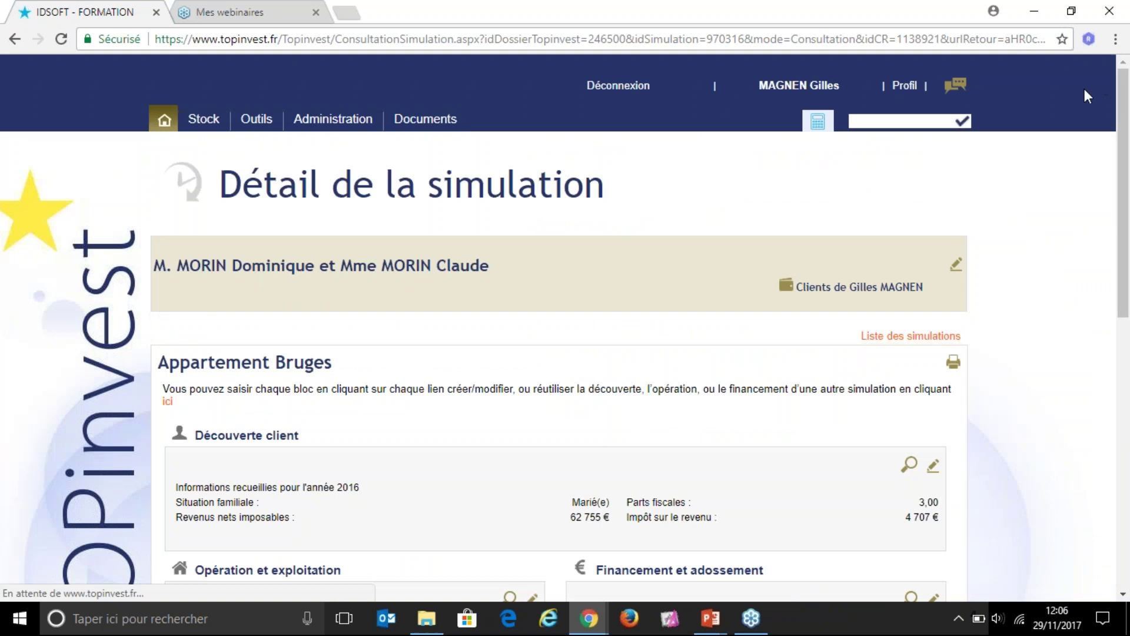
{"action": "scroll", "coordinate": [648, 456], "scroll_direction": "down", "scroll_amount": 4}
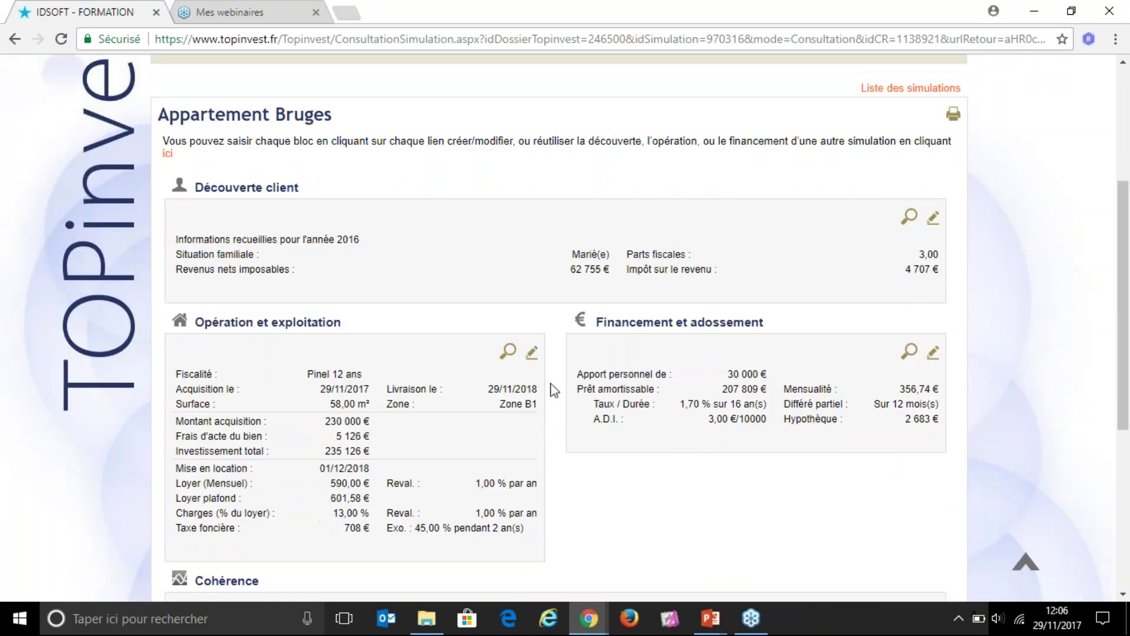
Step: Make the Appartement Bruges operation include resale of the property at the end of the commitment
{"action": "left_click", "coordinate": [532, 355]}
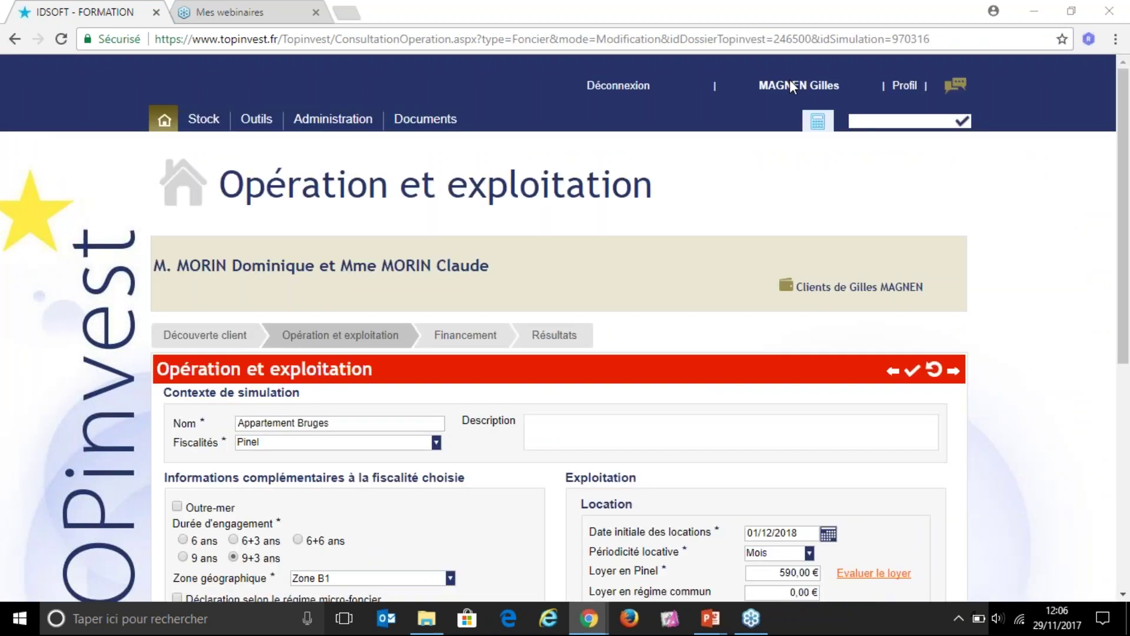
{"action": "scroll", "coordinate": [757, 497], "scroll_direction": "down", "scroll_amount": 7}
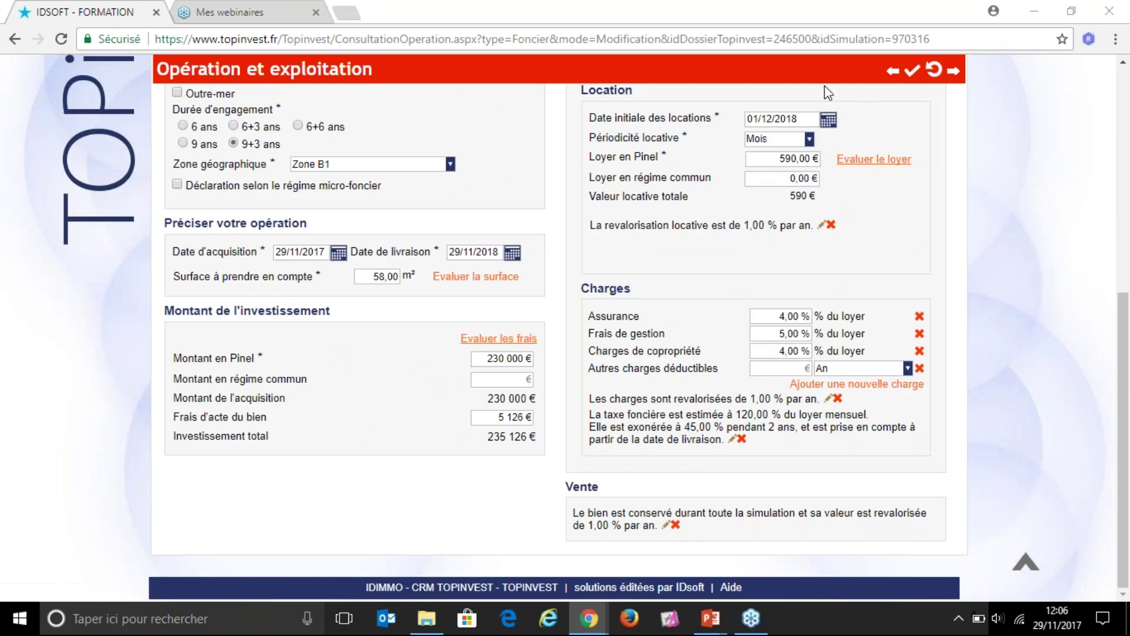
{"action": "left_click", "coordinate": [667, 526]}
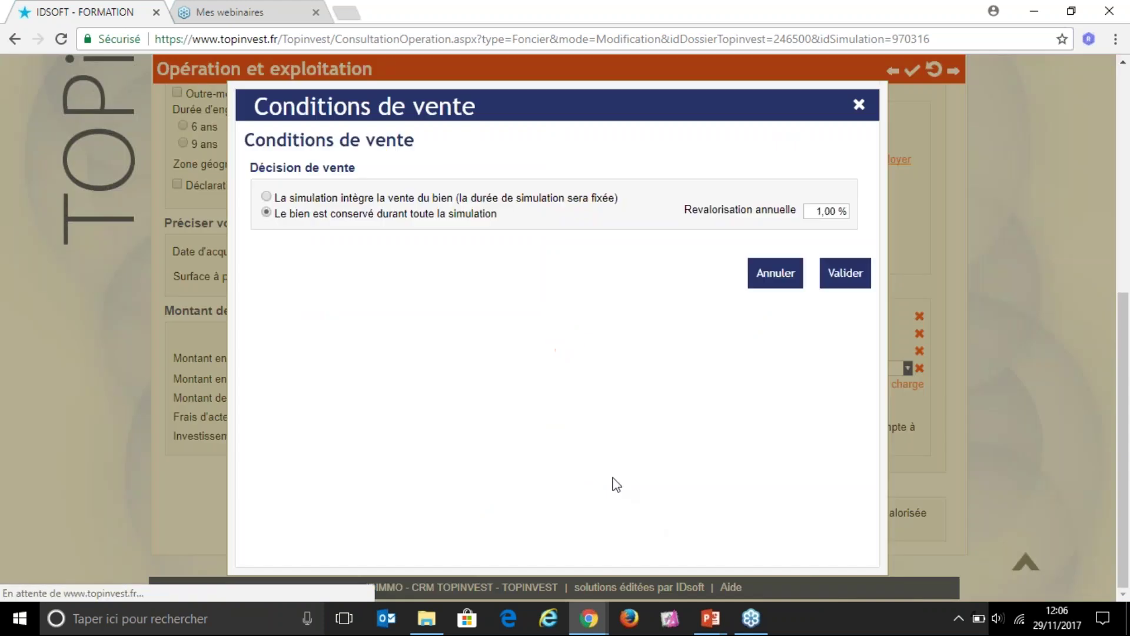
{"action": "left_click", "coordinate": [270, 198]}
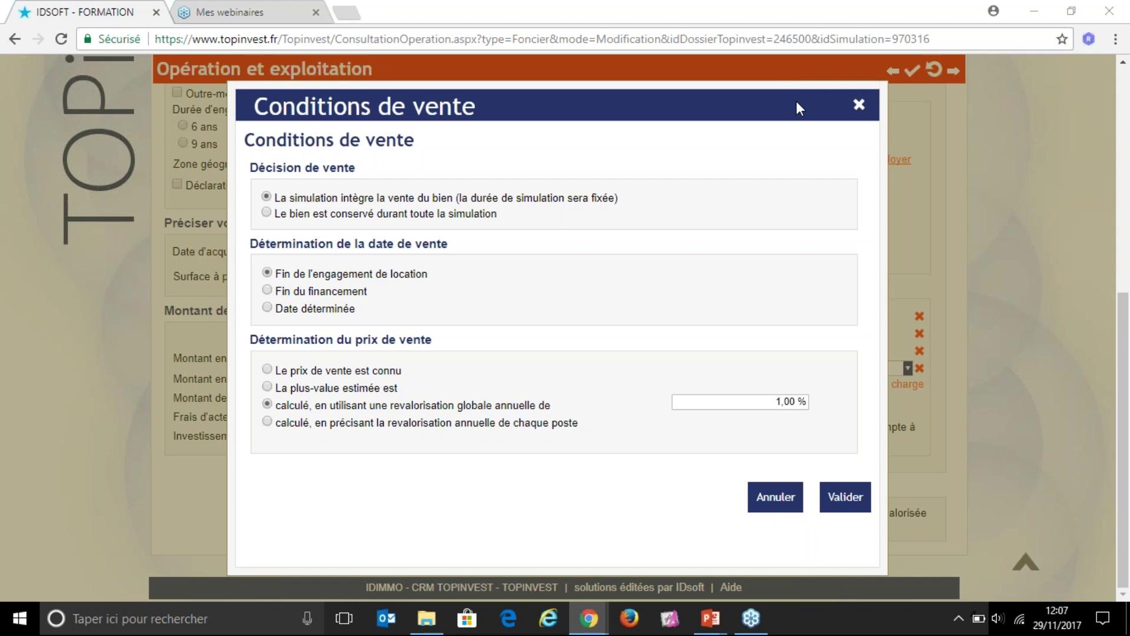
{"action": "left_click", "coordinate": [853, 499]}
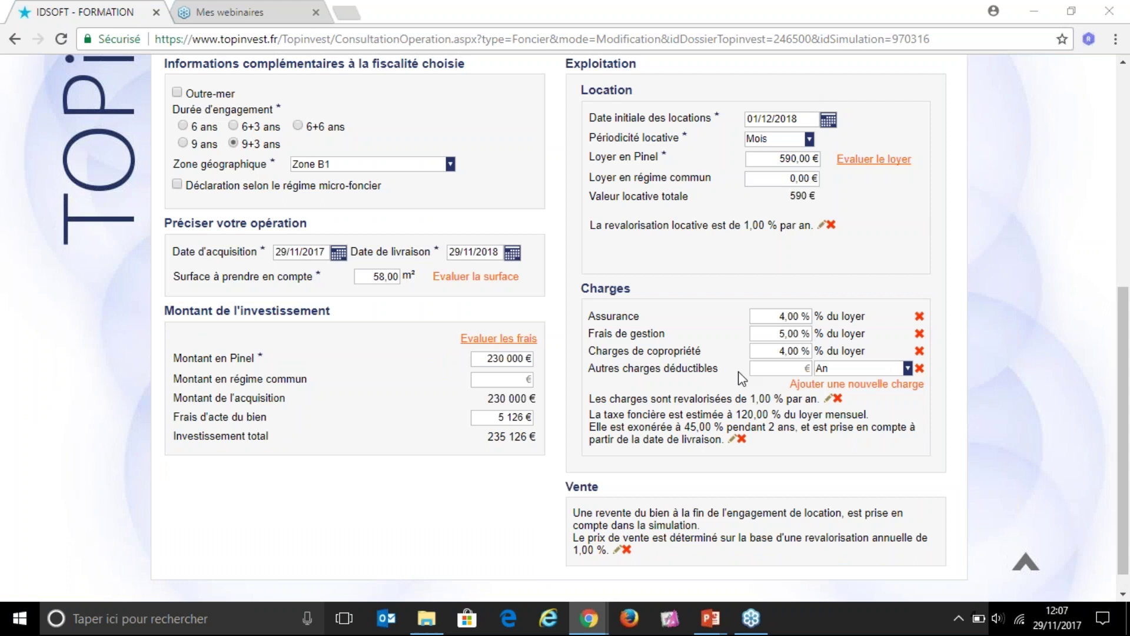
{"action": "scroll", "coordinate": [710, 309], "scroll_direction": "up", "scroll_amount": 4}
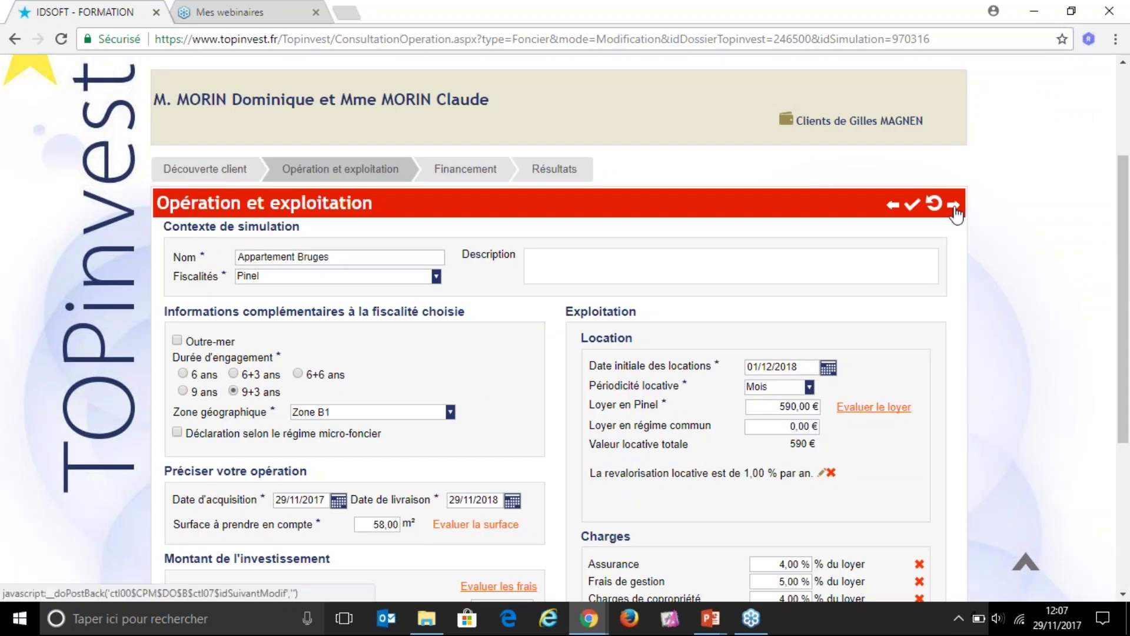
Step: Recalculate and review the 264 946 € resale over 14 years, then return to the slideshow
{"action": "left_click", "coordinate": [910, 209]}
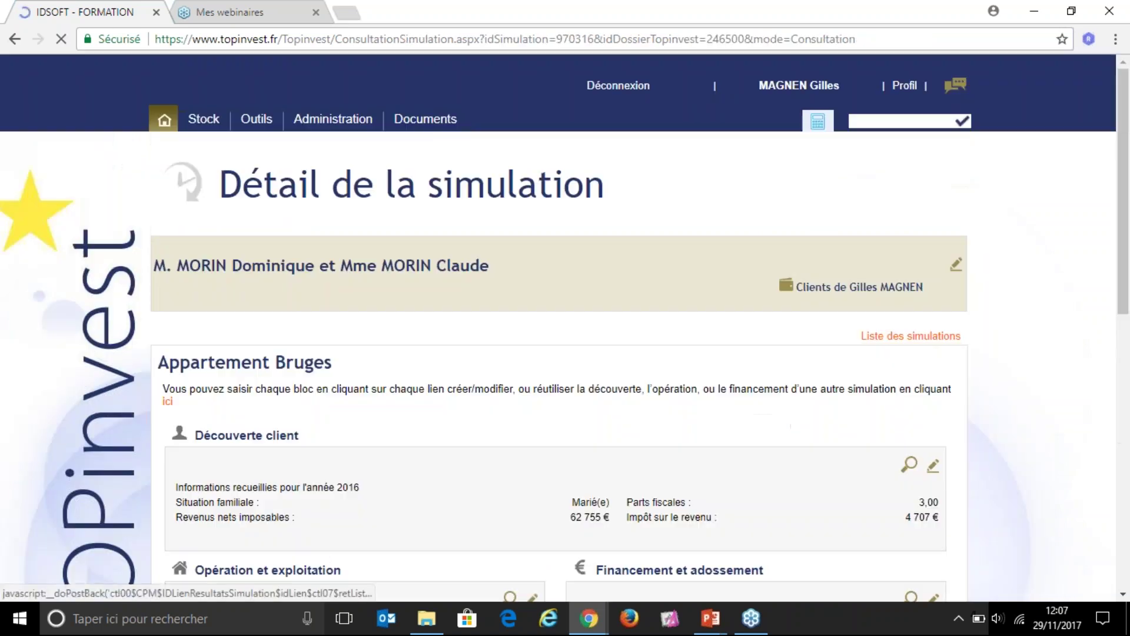
{"action": "scroll", "coordinate": [838, 465], "scroll_direction": "down", "scroll_amount": 7}
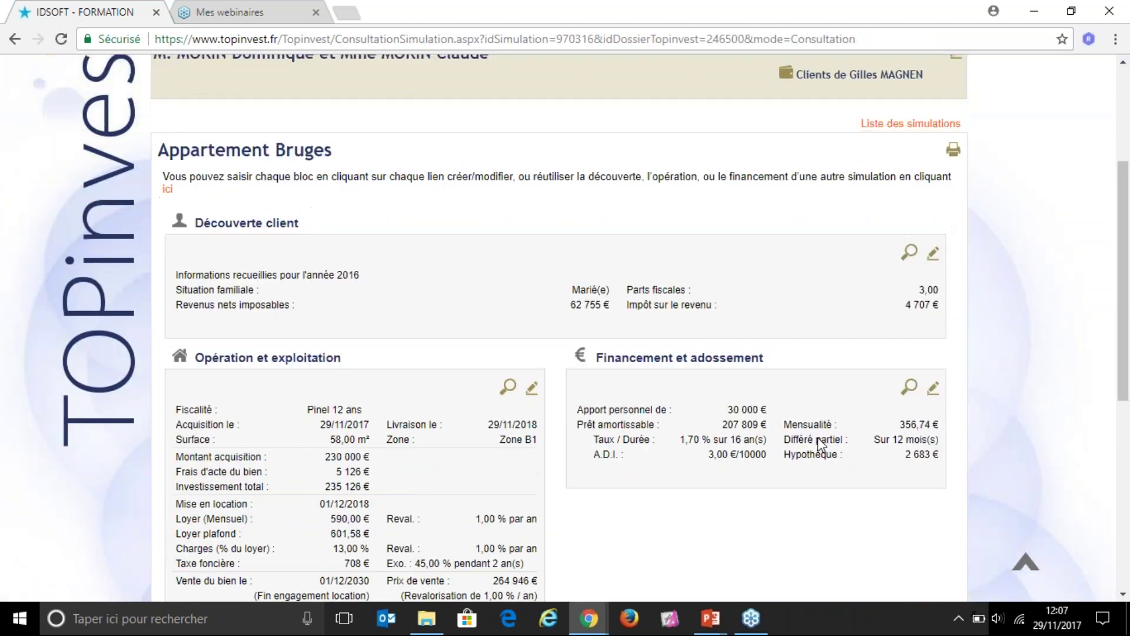
{"action": "scroll", "coordinate": [659, 488], "scroll_direction": "down", "scroll_amount": 2}
{"action": "scroll", "coordinate": [648, 488], "scroll_direction": "down", "scroll_amount": 2}
{"action": "left_click_drag", "start_coordinate": [506, 421], "coordinate": [566, 425]}
{"action": "left_click", "coordinate": [566, 426]}
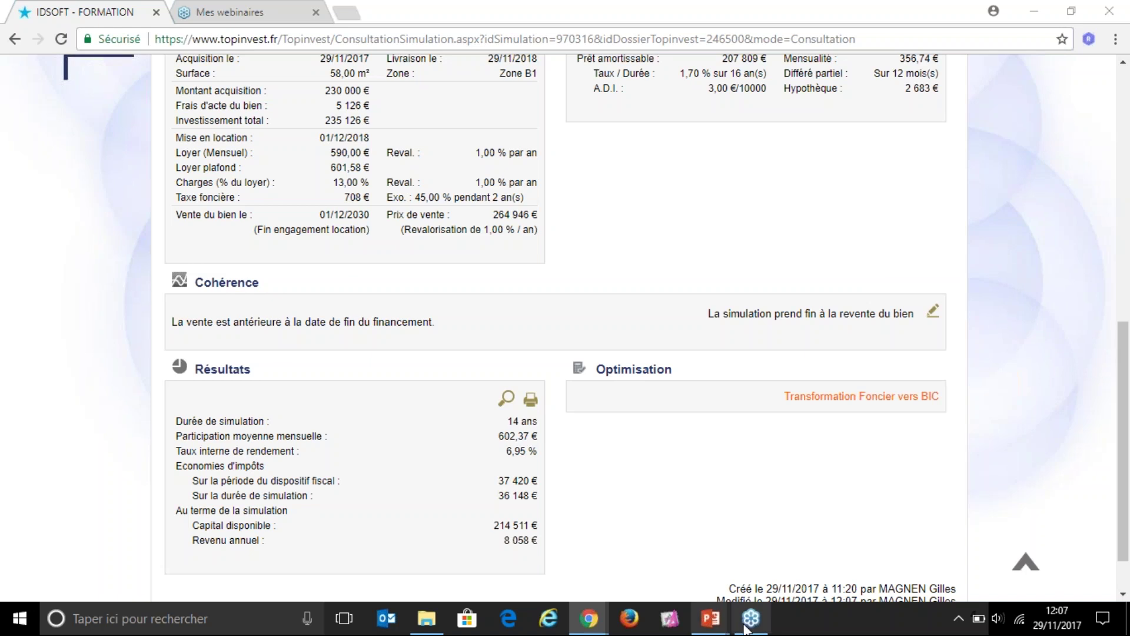
{"action": "mouse_move", "coordinate": [720, 625]}
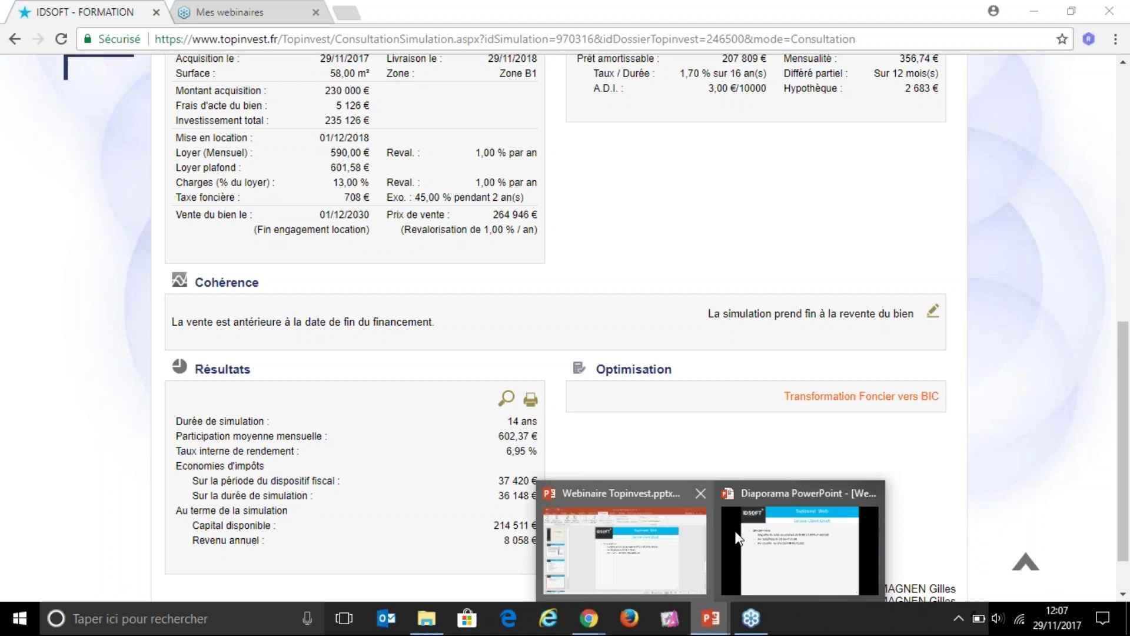
{"action": "left_click", "coordinate": [801, 542]}
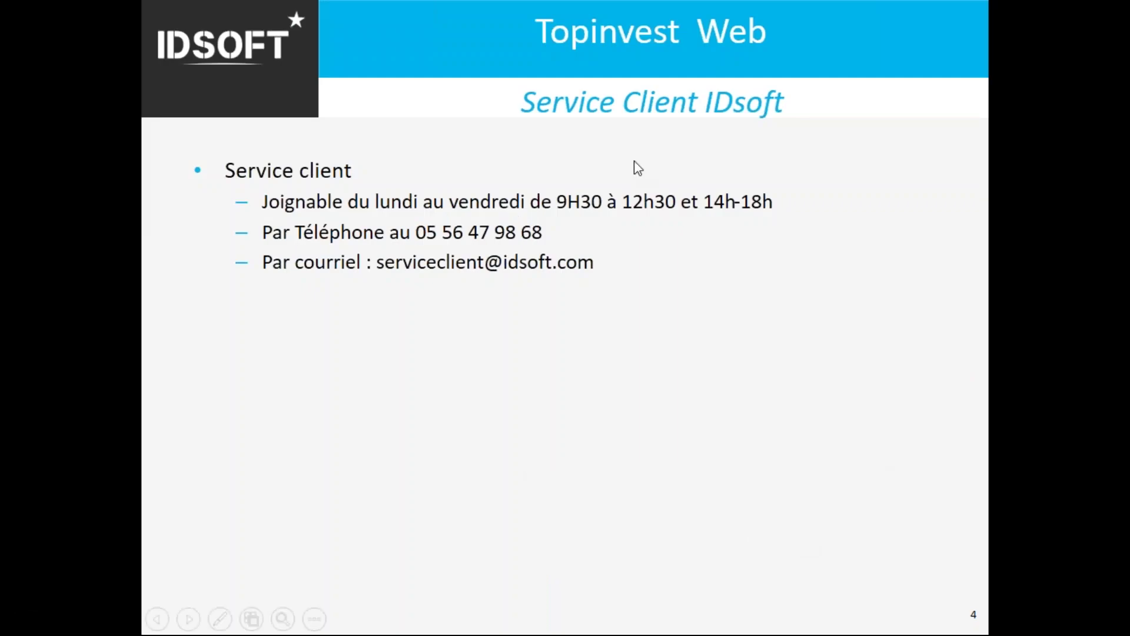